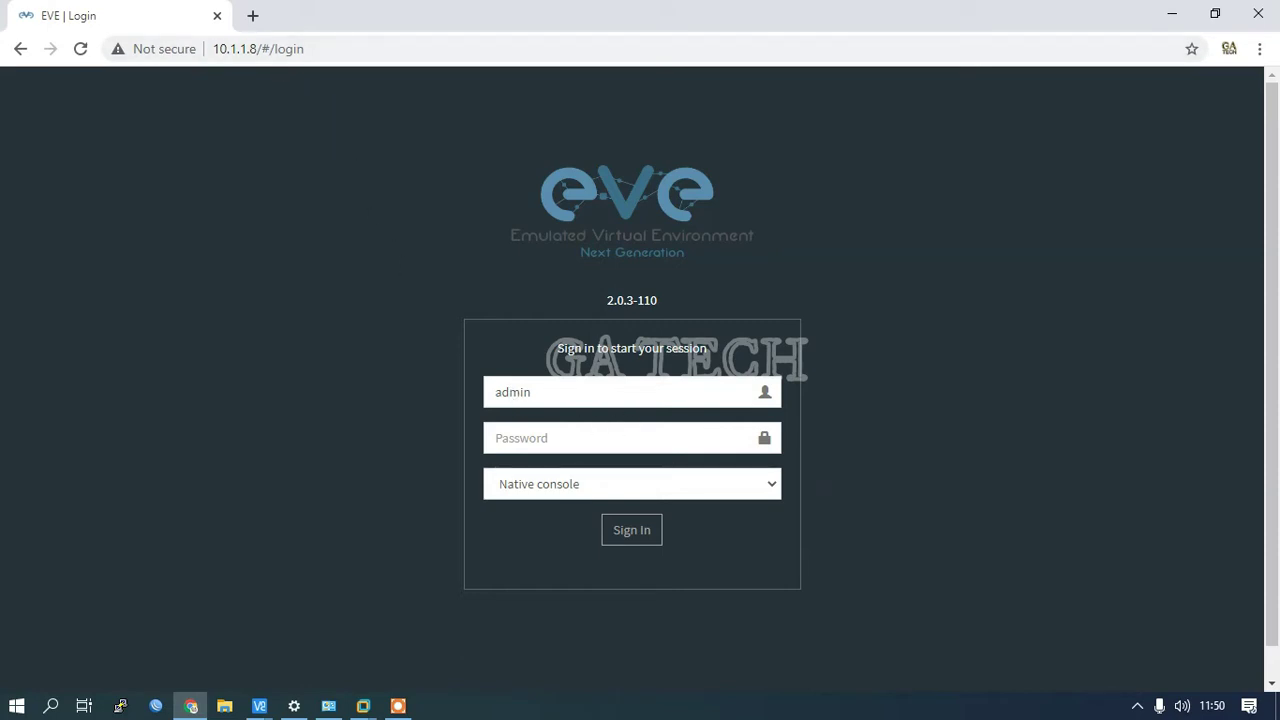
Step: Sign in to EVE-NG as admin, correct the mistyped password, and decline saving it
click(634, 392)
key(Tab)
text(ev)
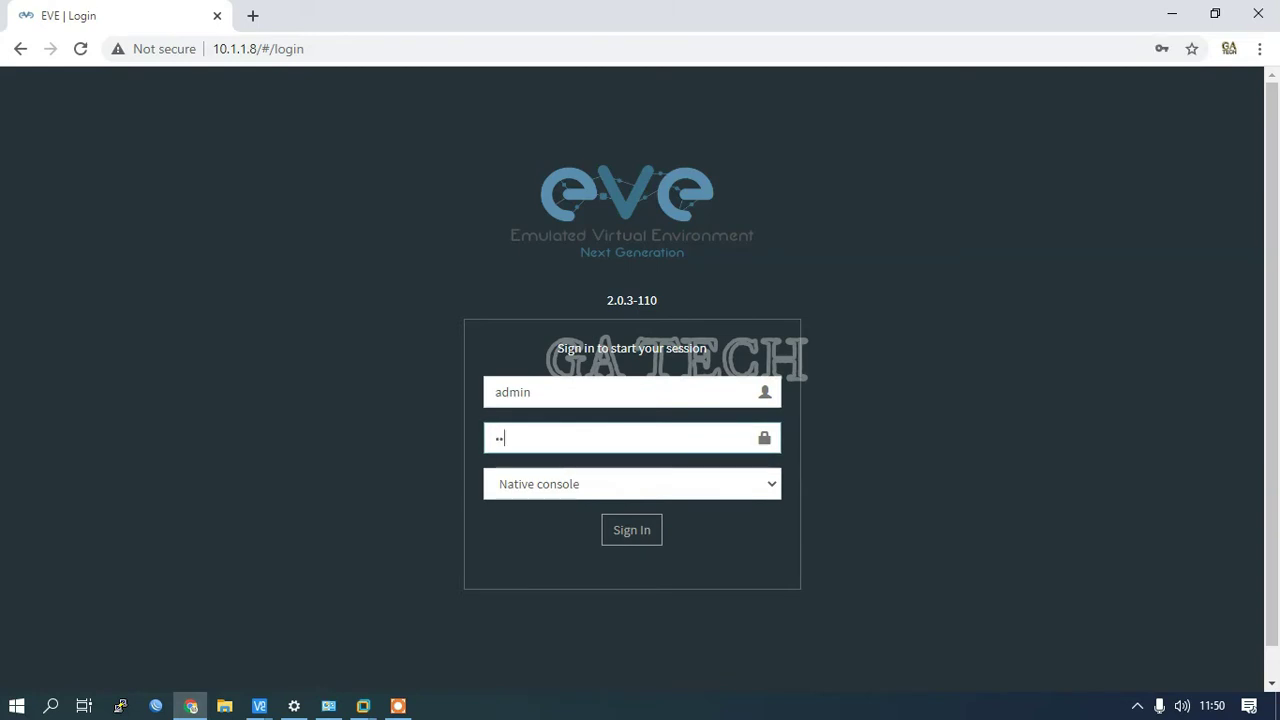
key(Return)
key(BackSpace)
key(BackSpace)
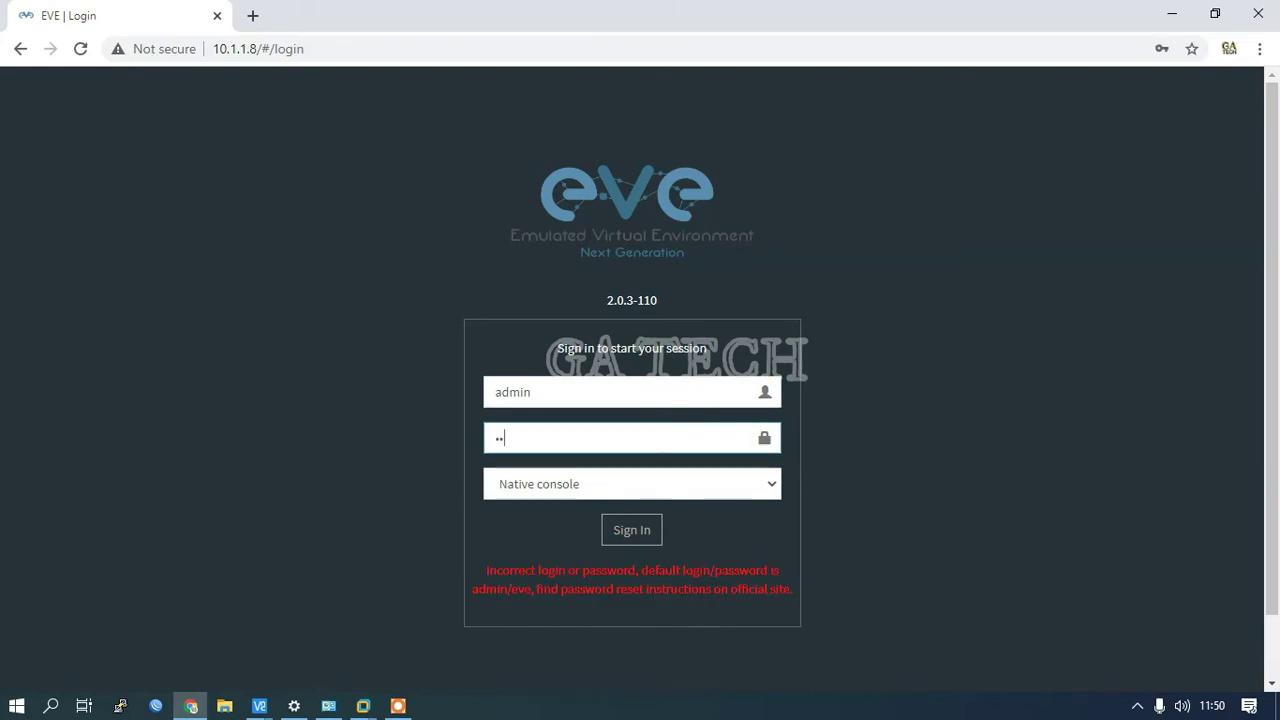
text(e)
key(Return)
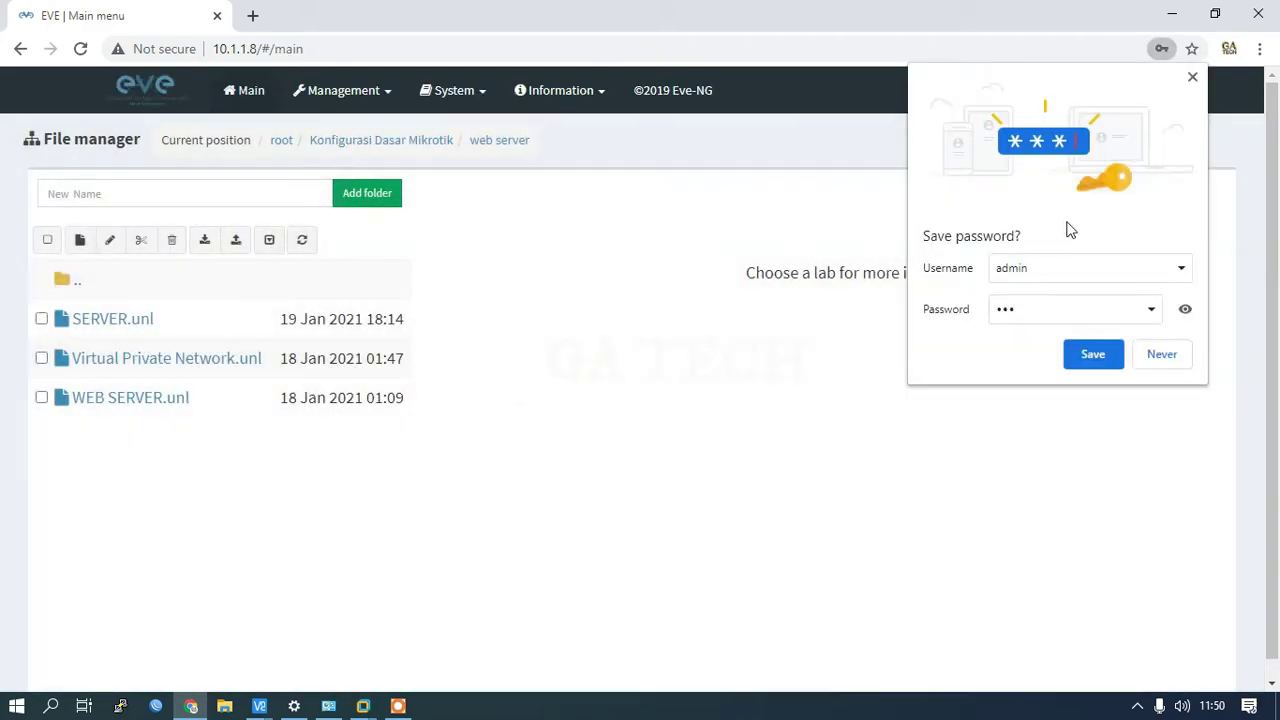
click(1192, 77)
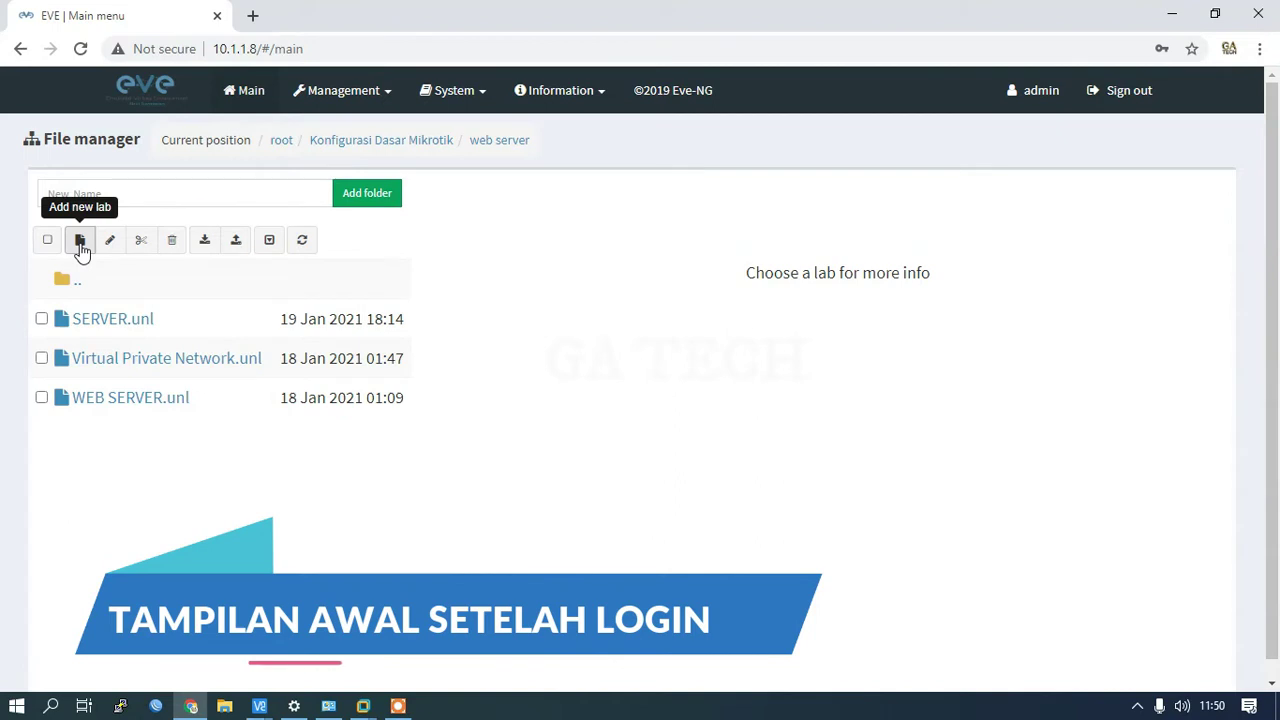
Step: Create a new lab named 'Konfigurasi Dasar Mikrotik'
click(80, 245)
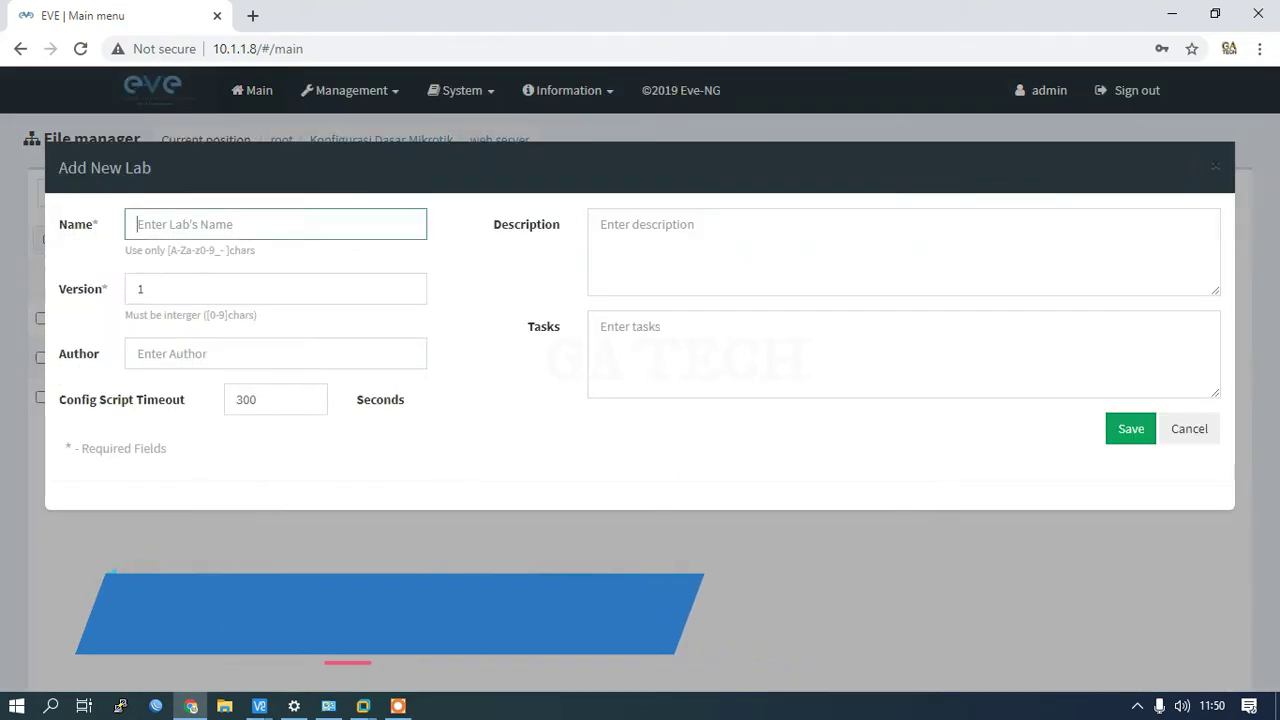
click(163, 222)
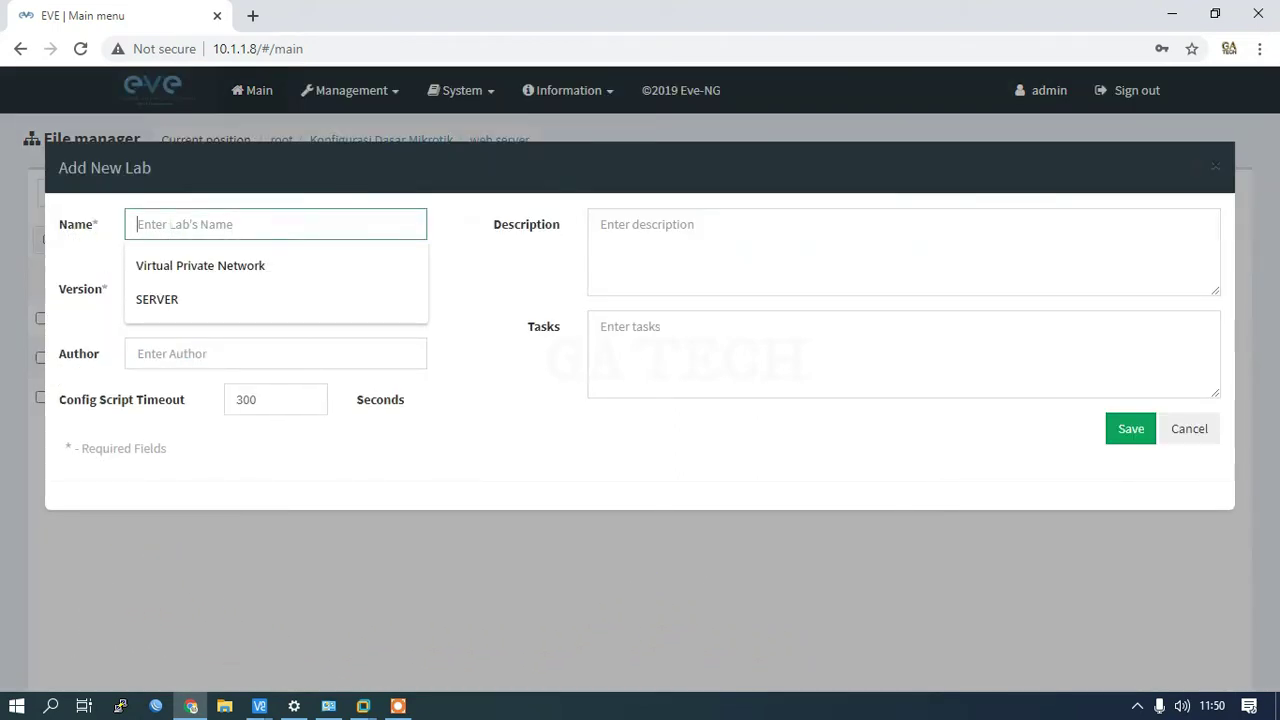
text(Konfig)
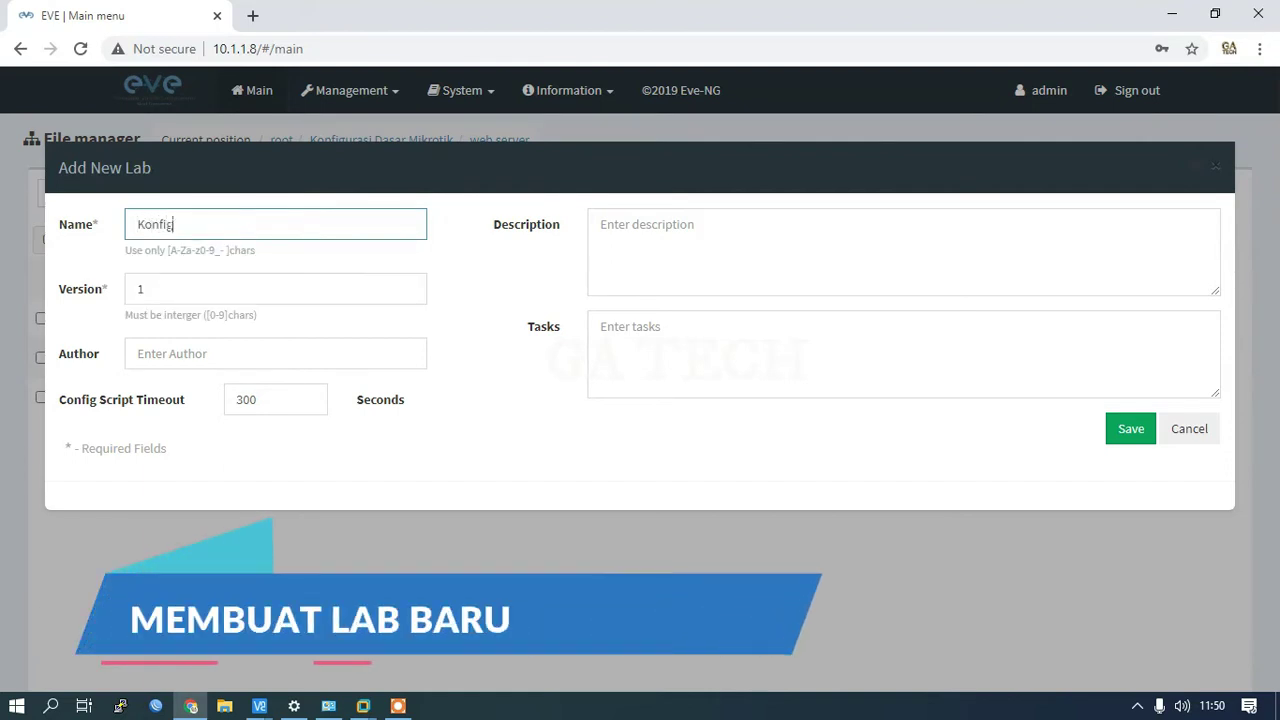
text(urasi D)
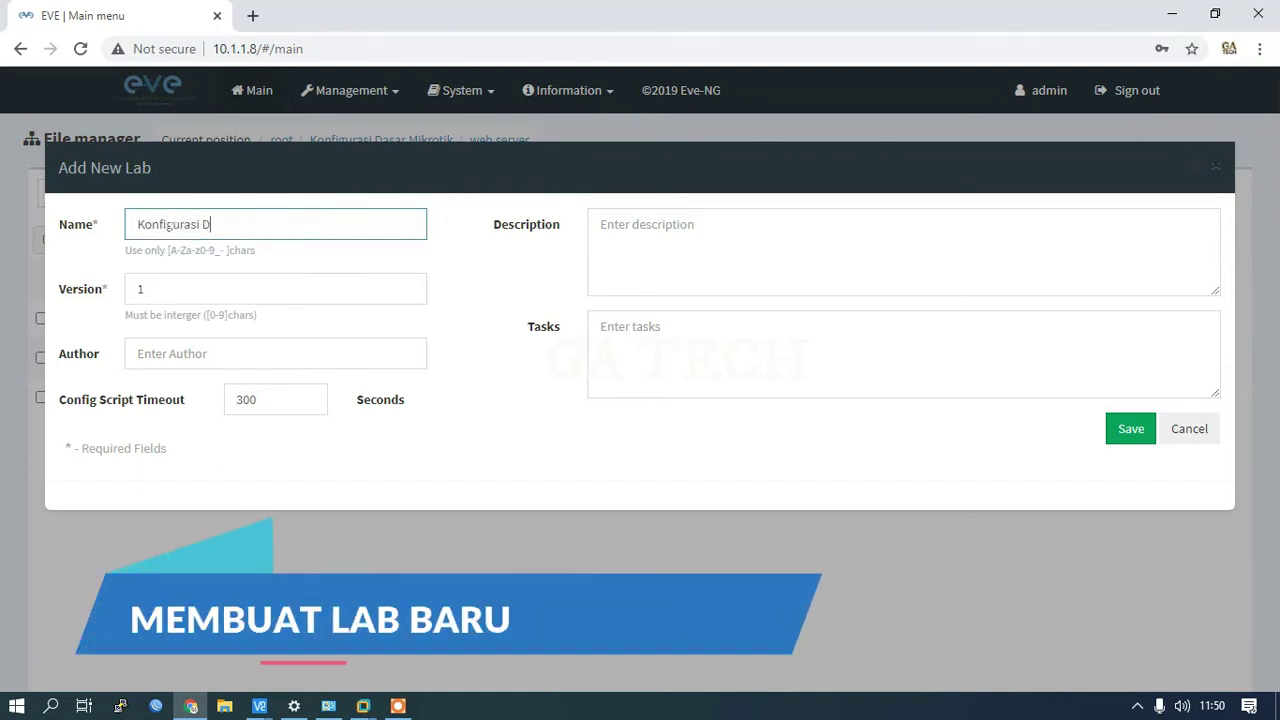
text(asar Mi)
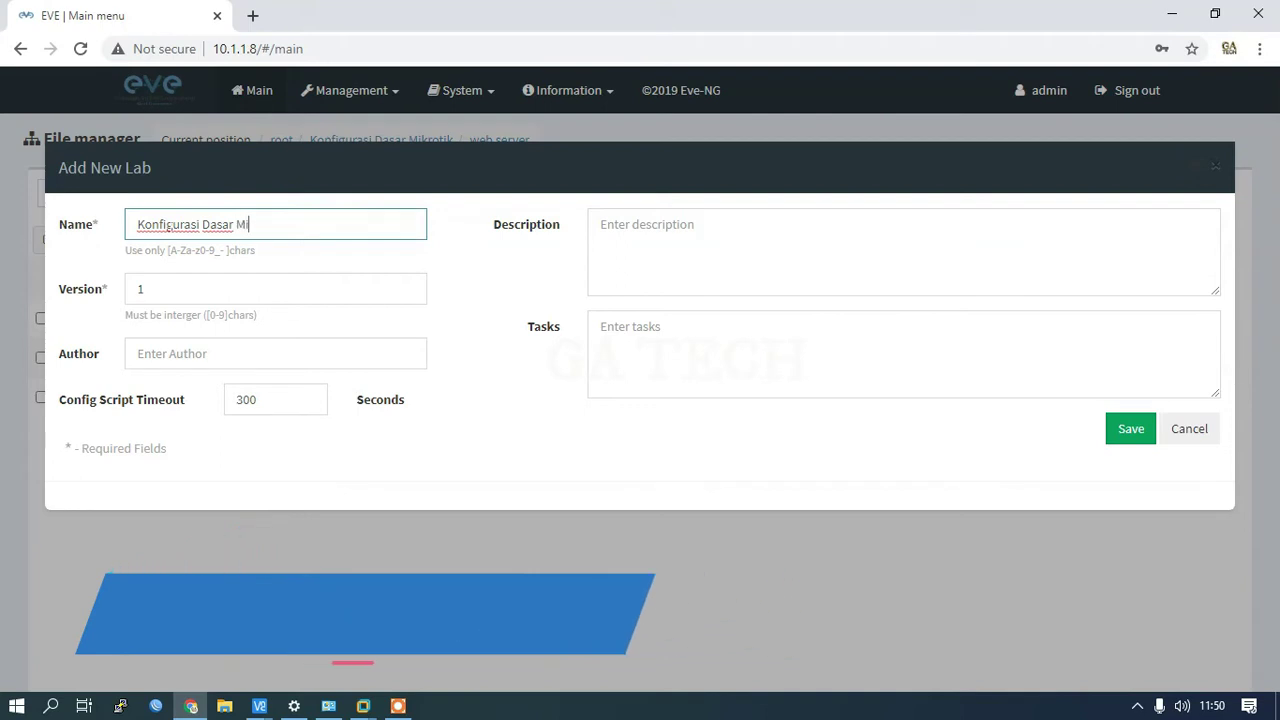
text(krotik)
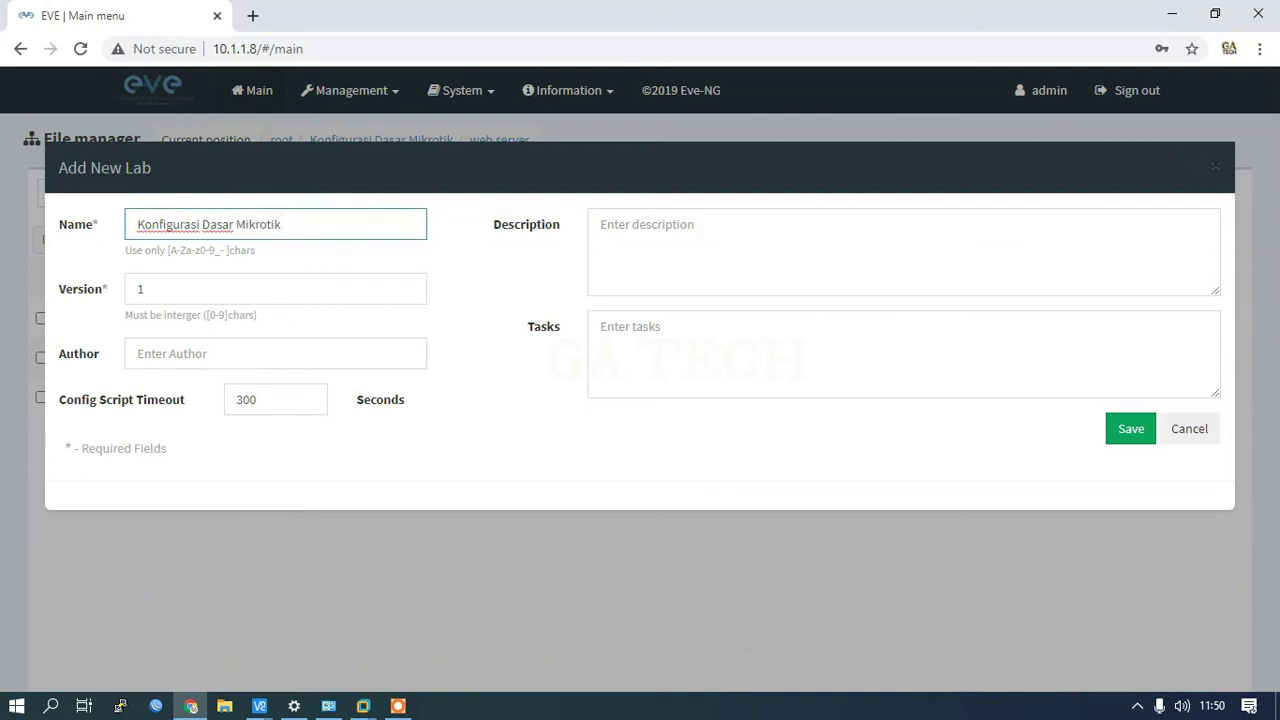
click(1116, 434)
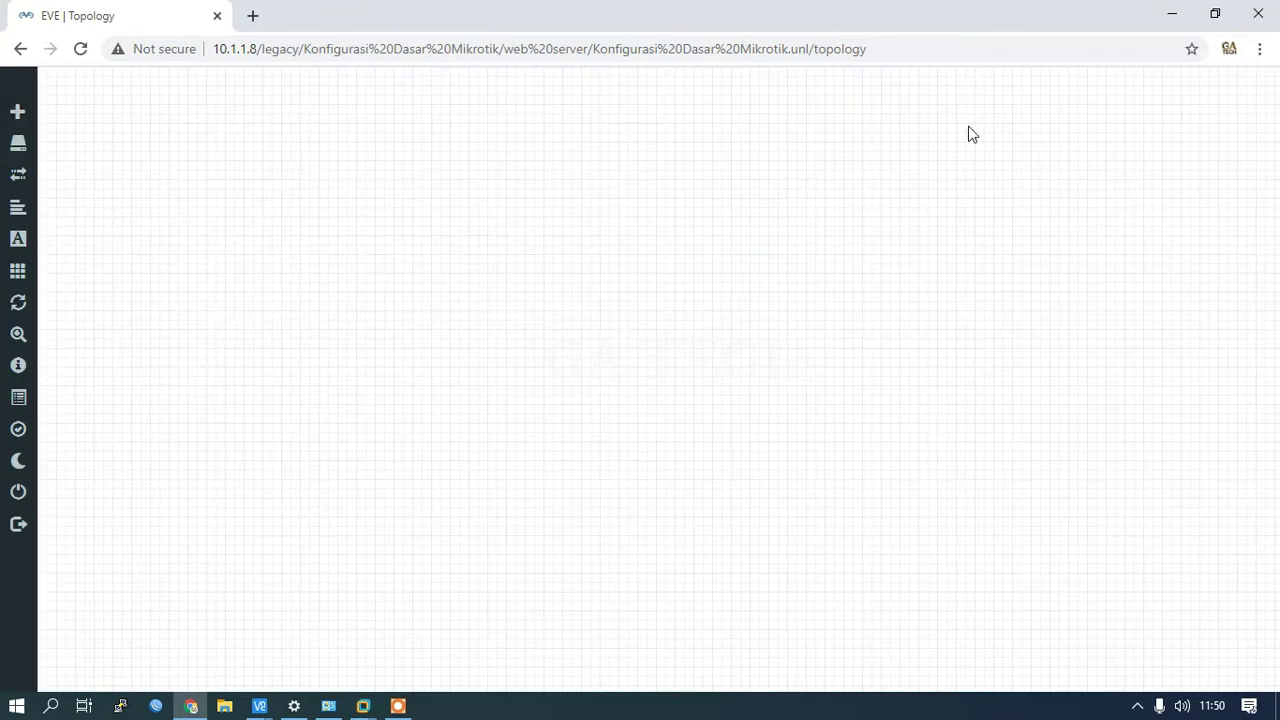
Step: Add a Management(Cloud0) network called 'Internet' to the lab canvas
right_click(630, 152)
click(648, 218)
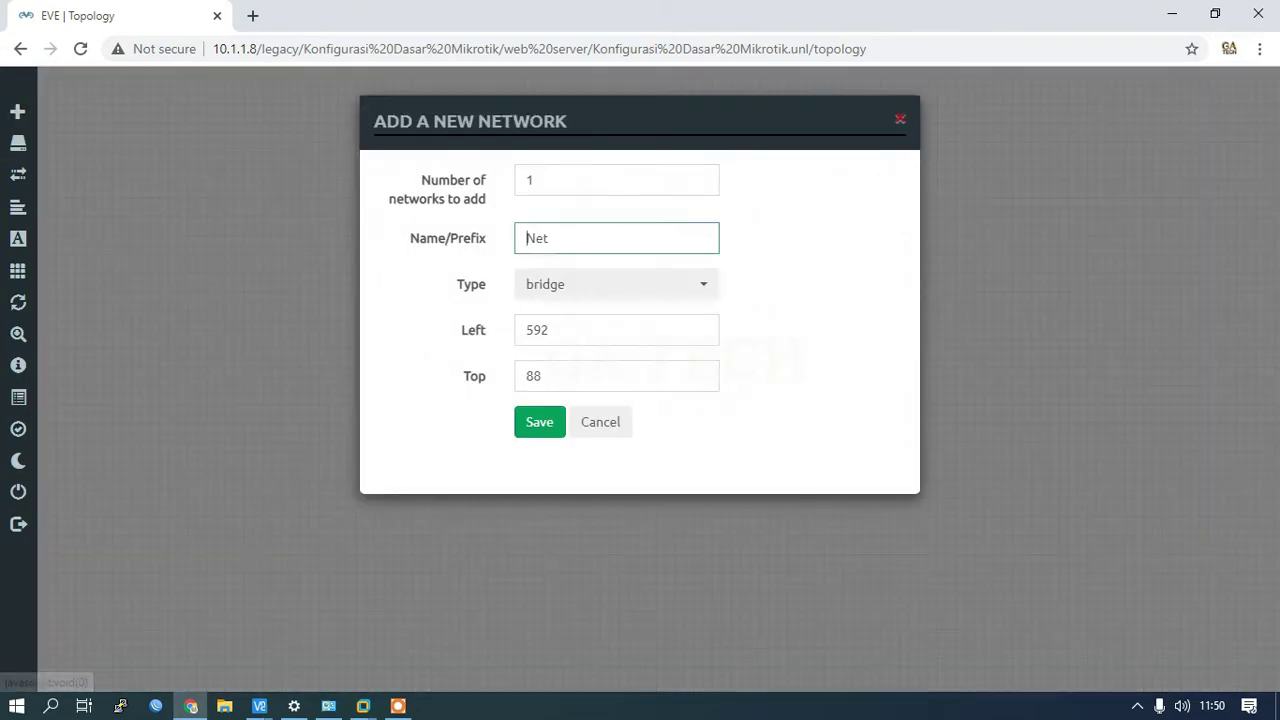
double_click(663, 237)
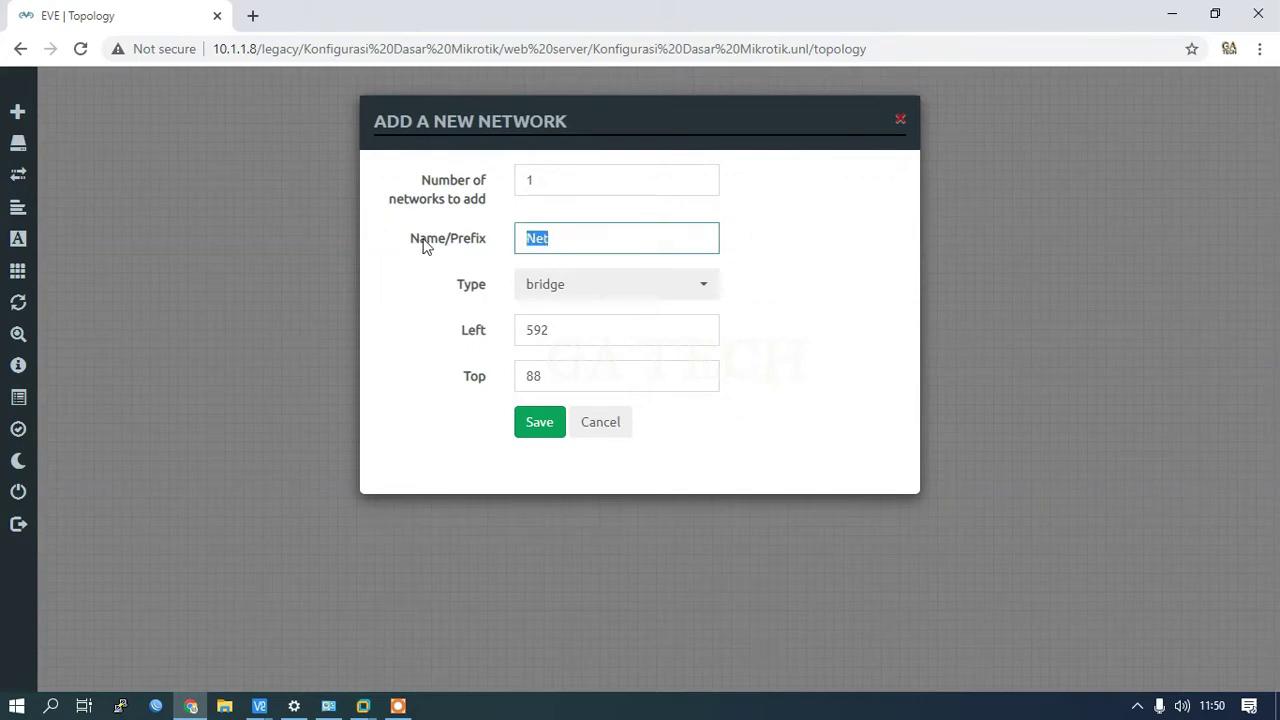
text(Intern)
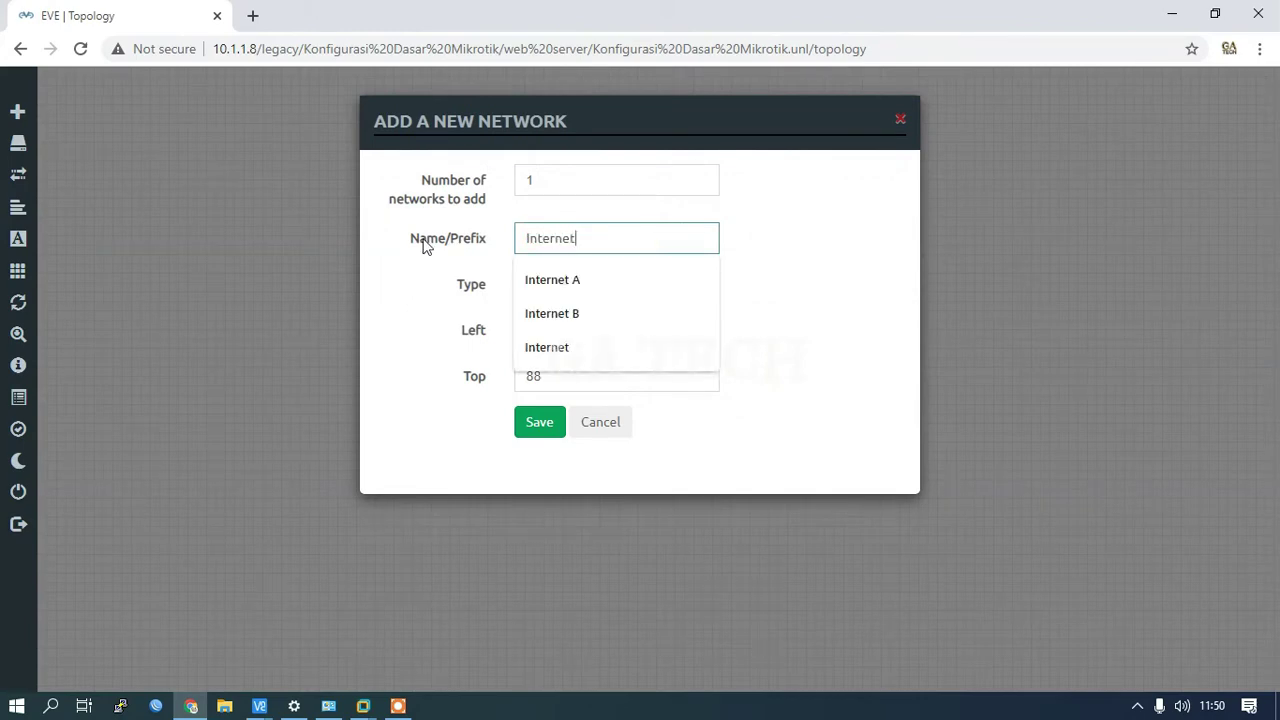
click(680, 291)
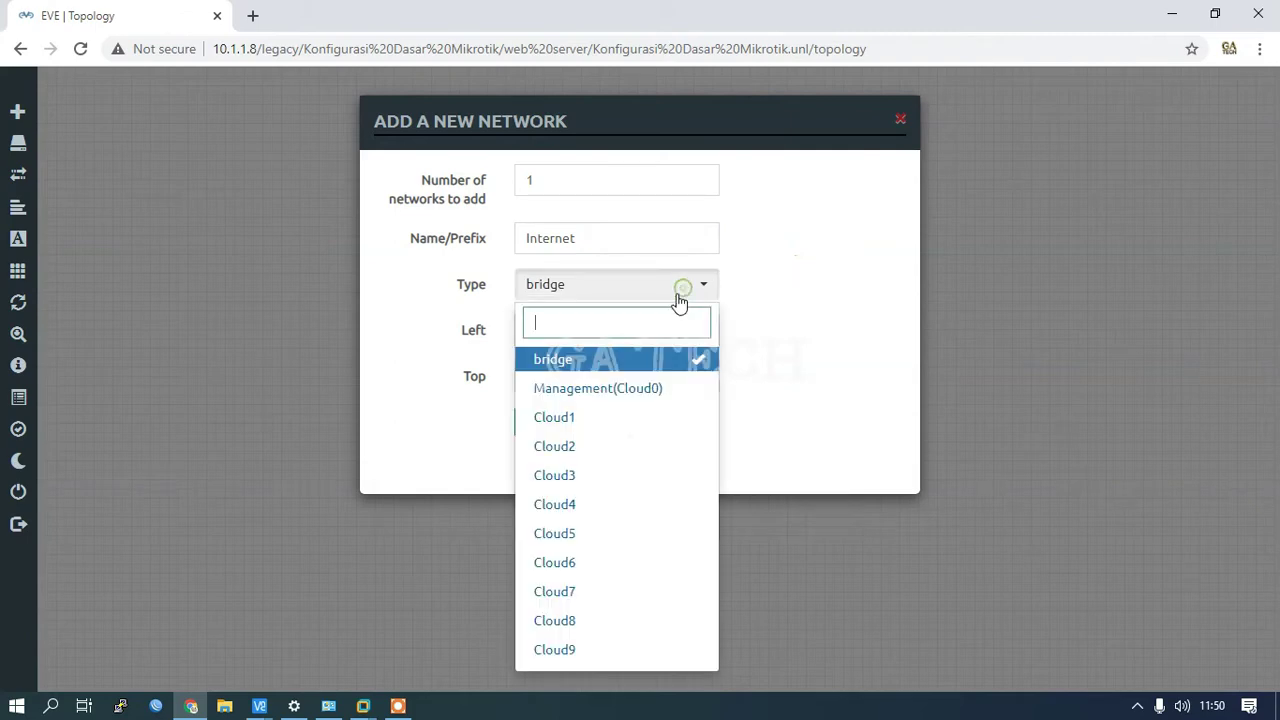
click(592, 399)
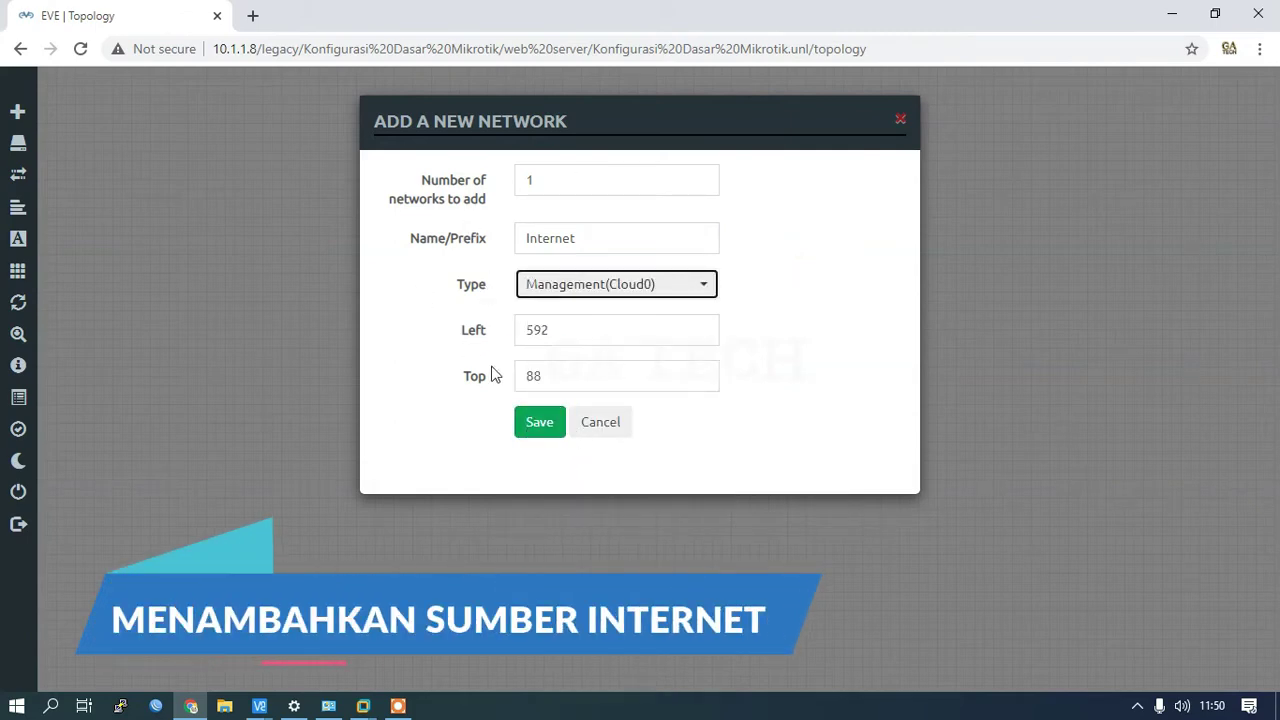
click(545, 422)
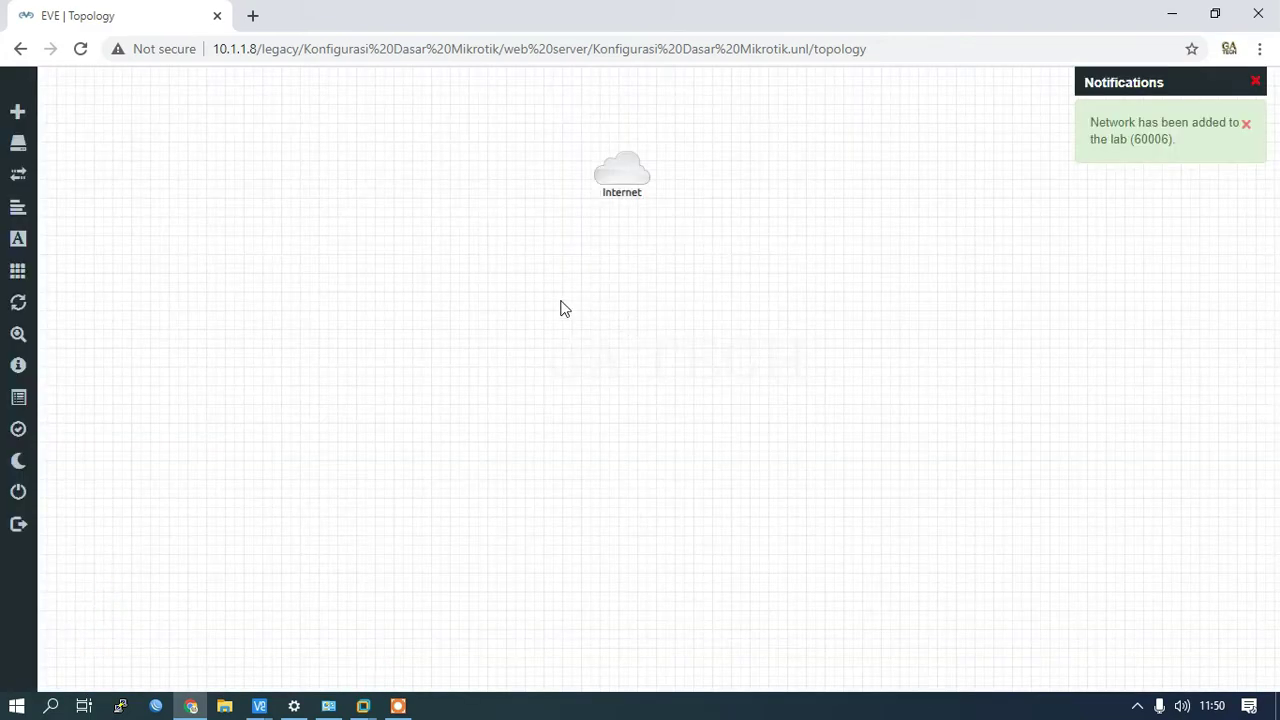
Step: Add a MikroTik RouterOS node named Router and position it under the Internet cloud
right_click(550, 260)
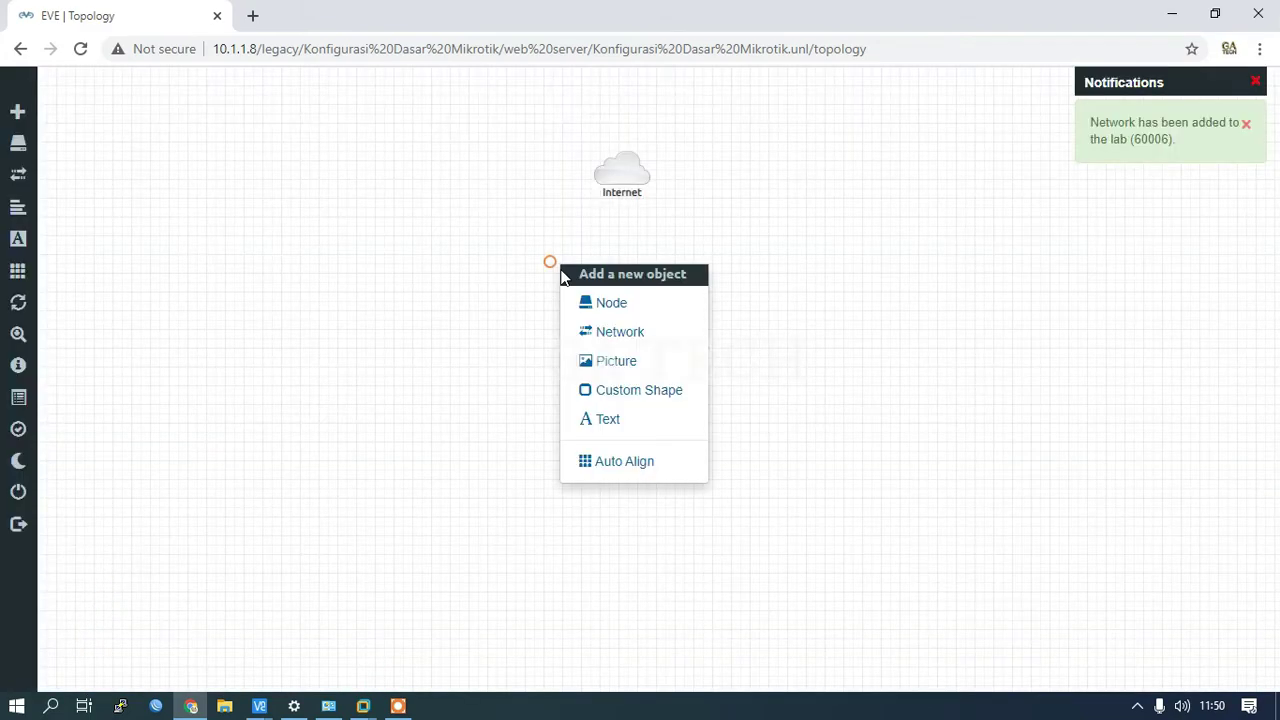
click(613, 310)
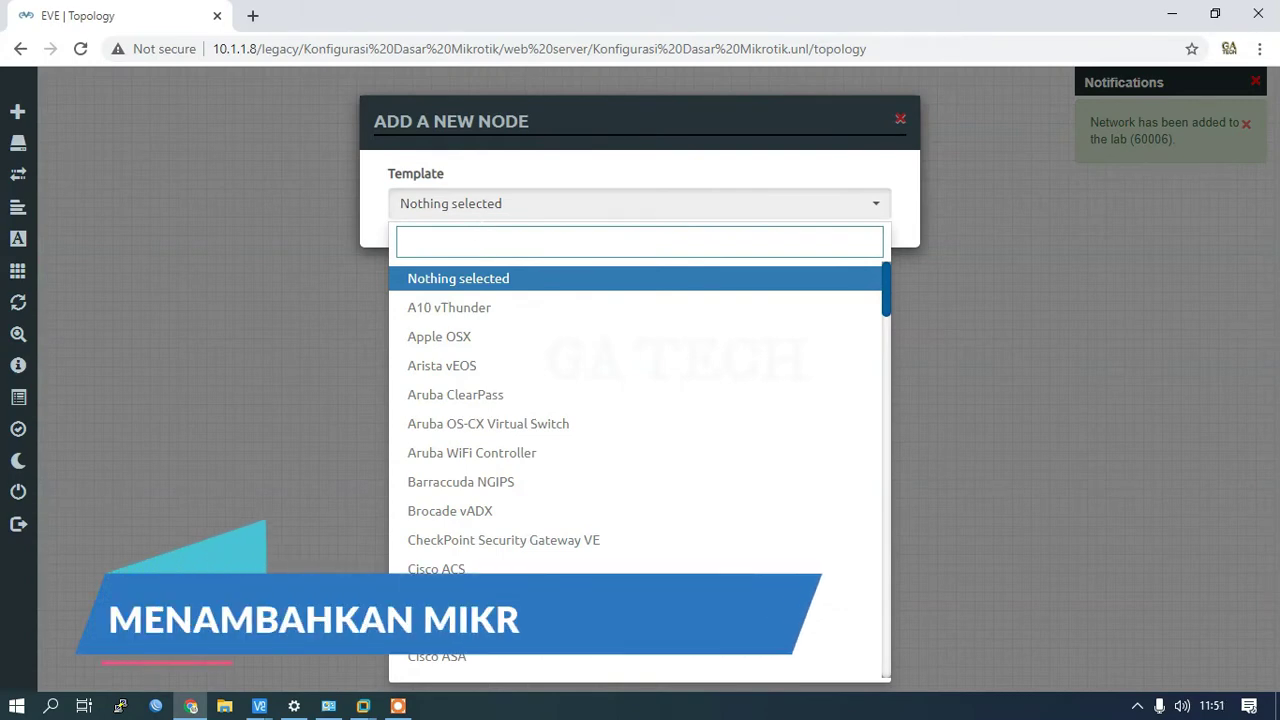
text(mikroti)
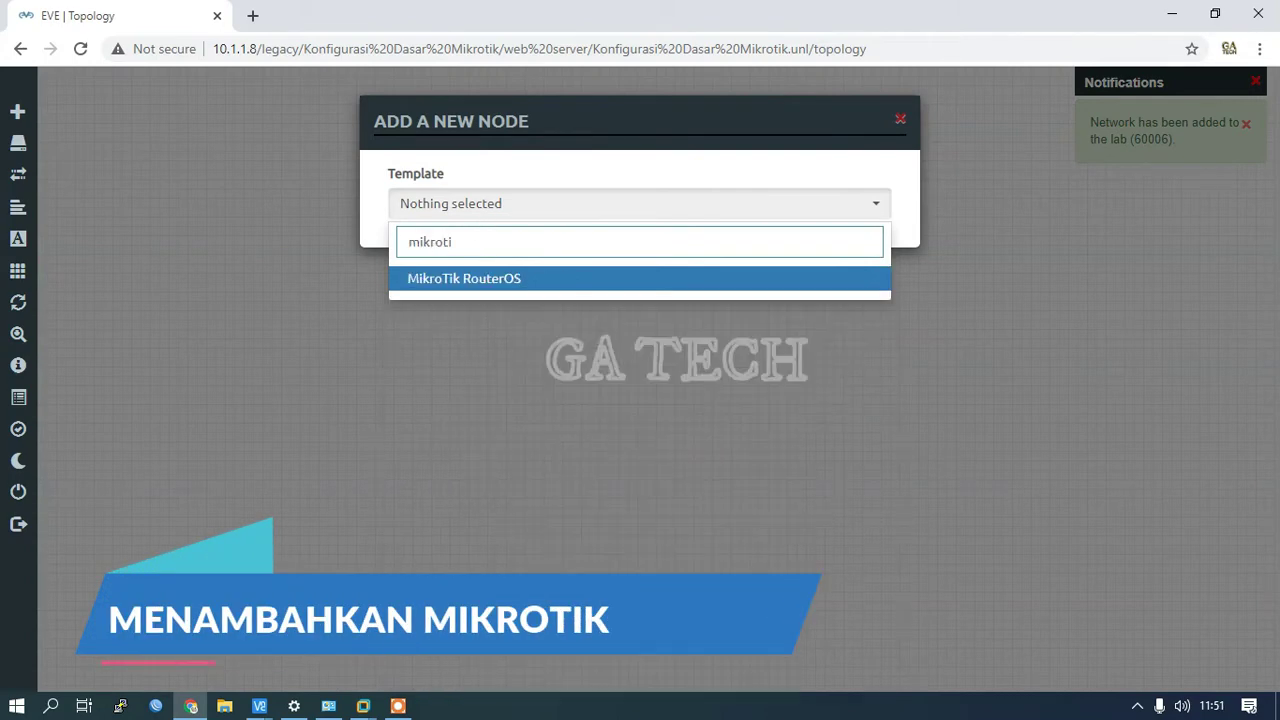
click(505, 278)
scroll(660, 540, down, 5)
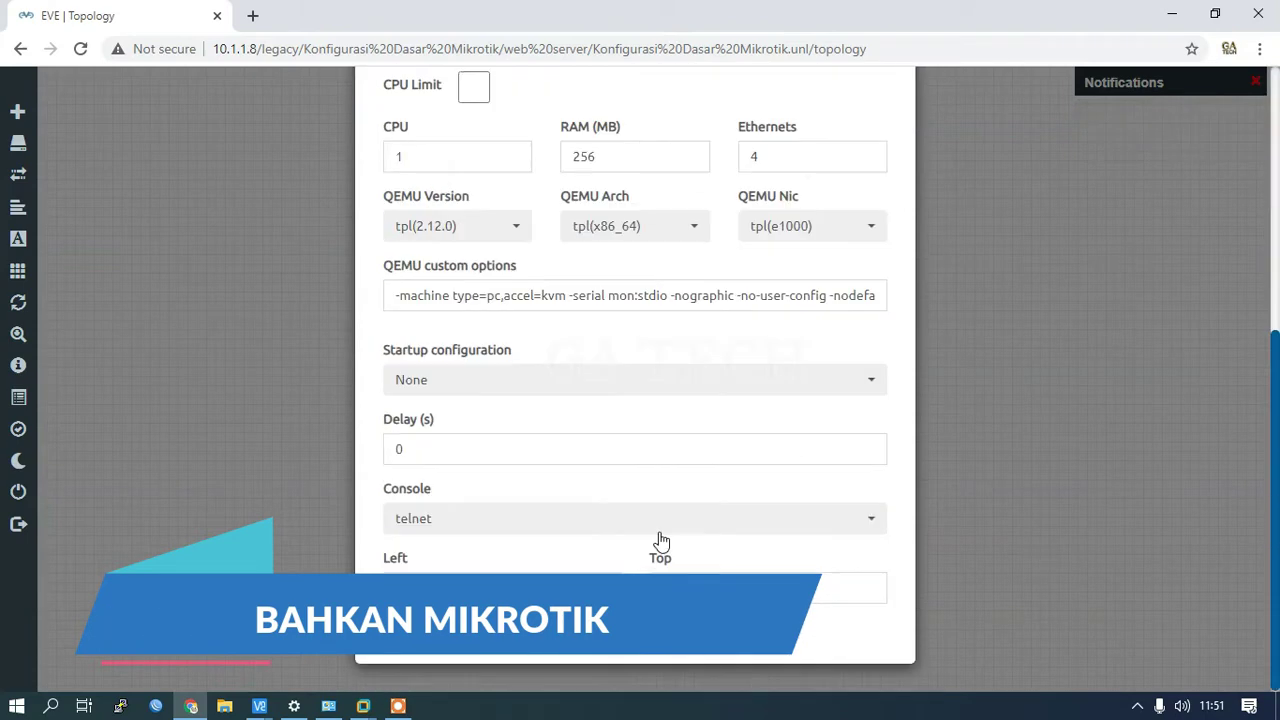
scroll(520, 380, up, 4)
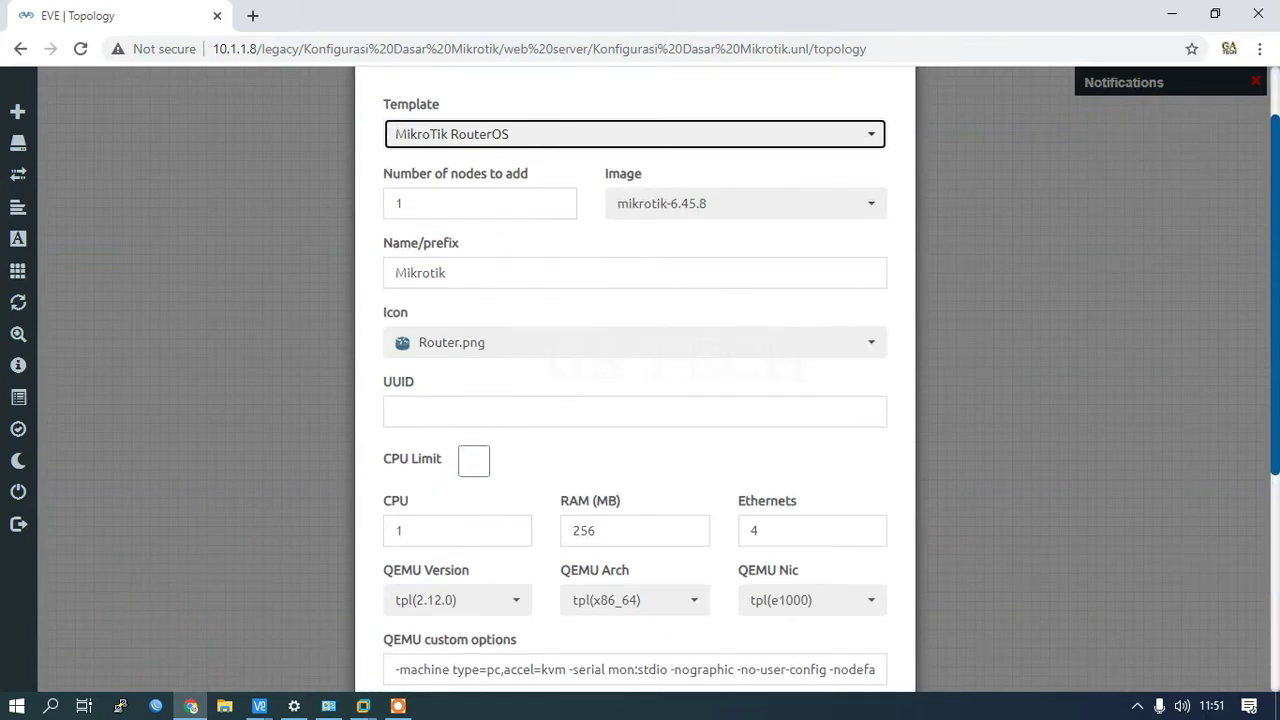
double_click(420, 272)
text(Ro)
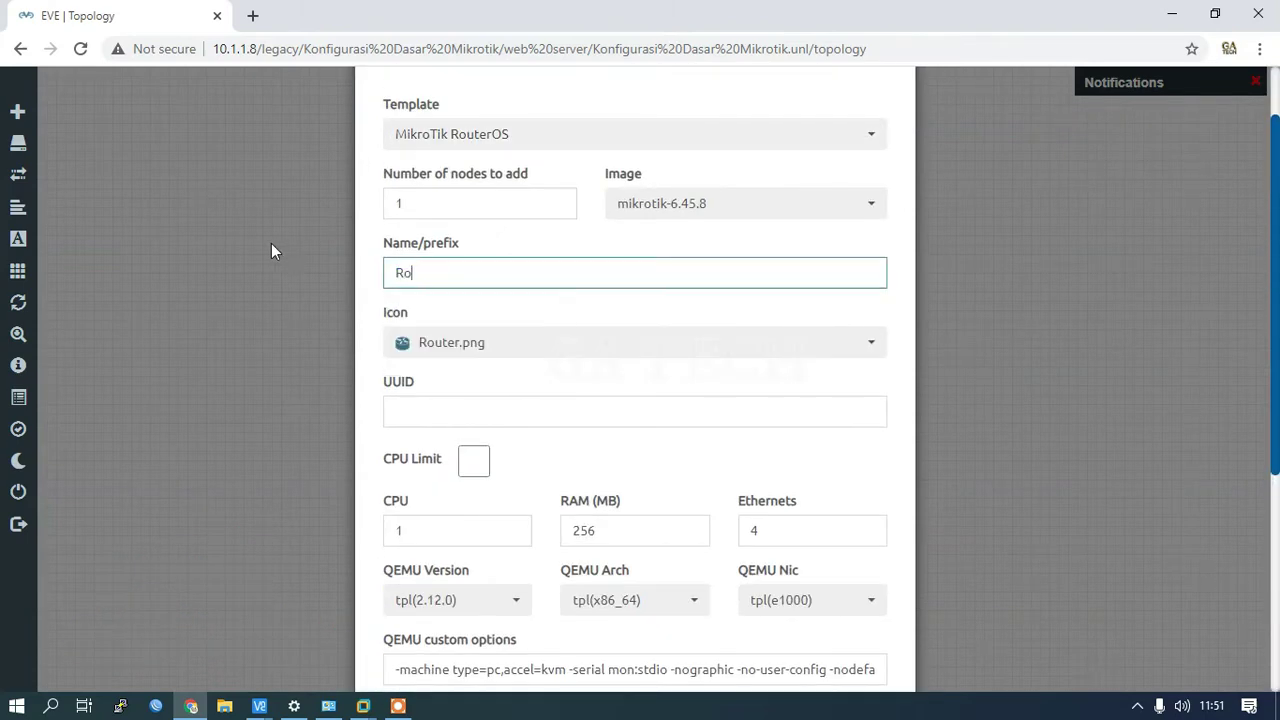
text(uter)
scroll(520, 400, down, 5)
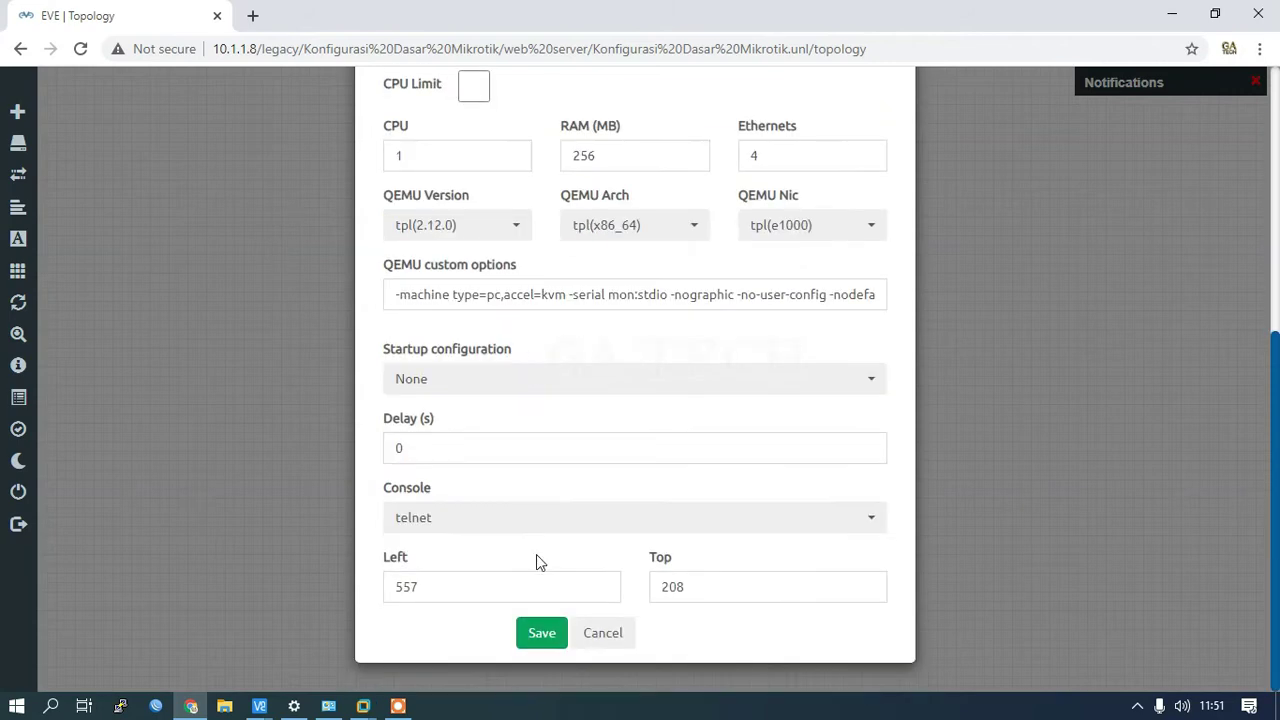
click(546, 634)
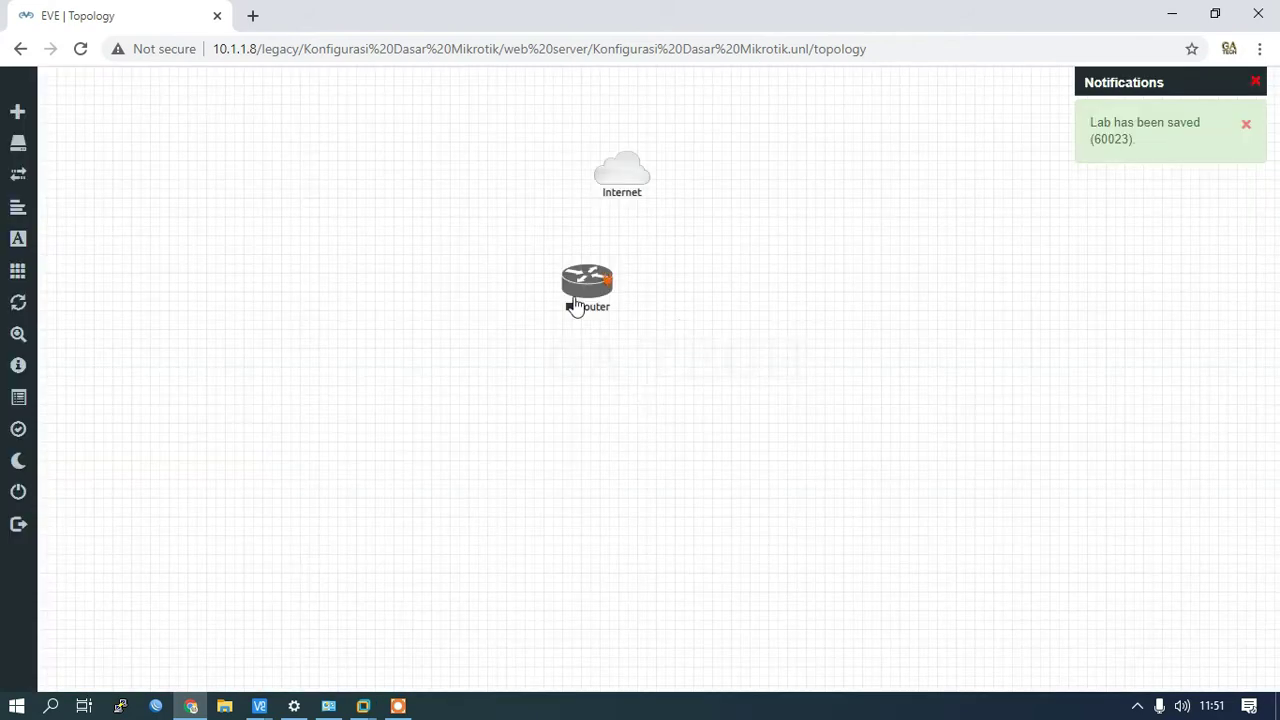
drag(584, 284, 622, 281)
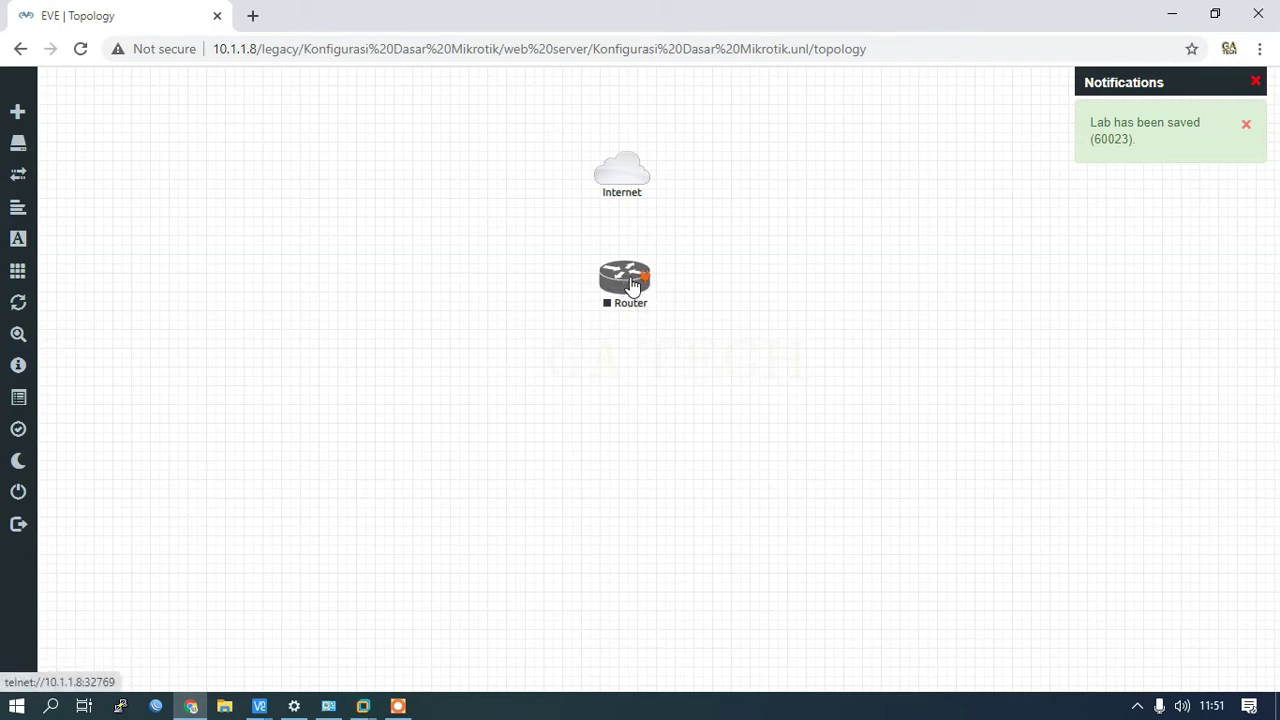
Step: Start a new Linux node using the linux-debian-10 image
right_click(633, 383)
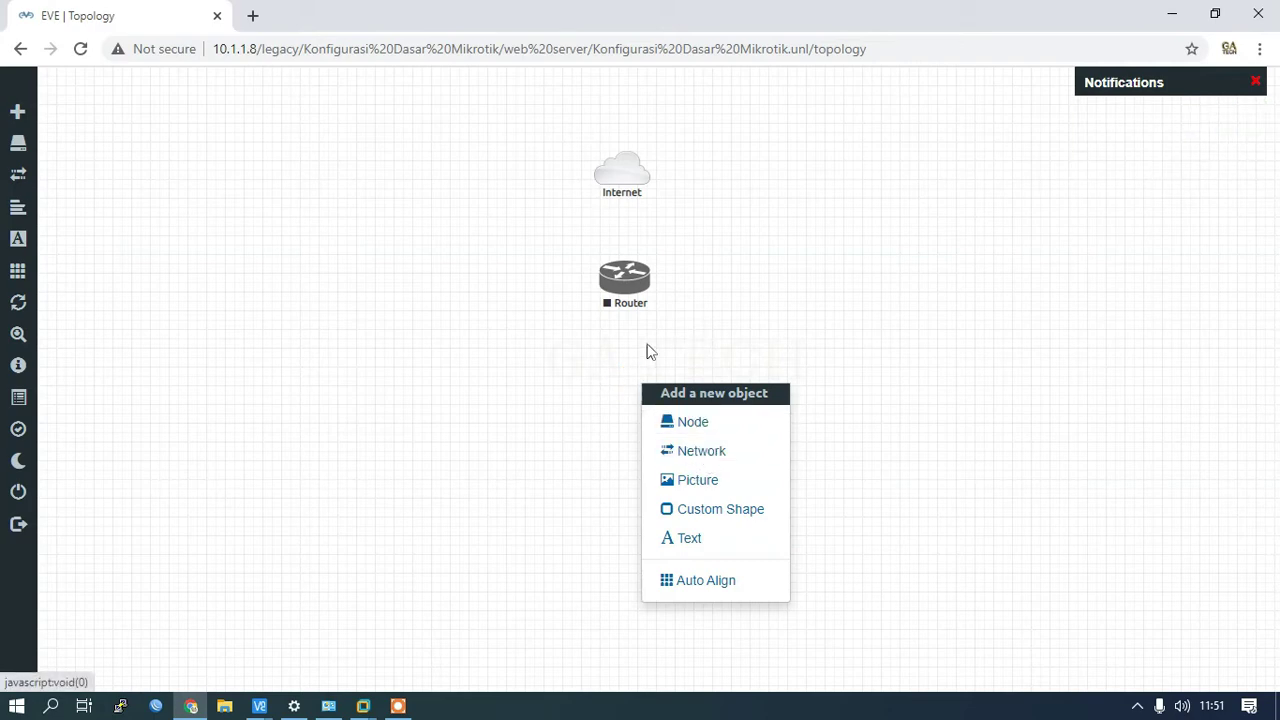
click(699, 426)
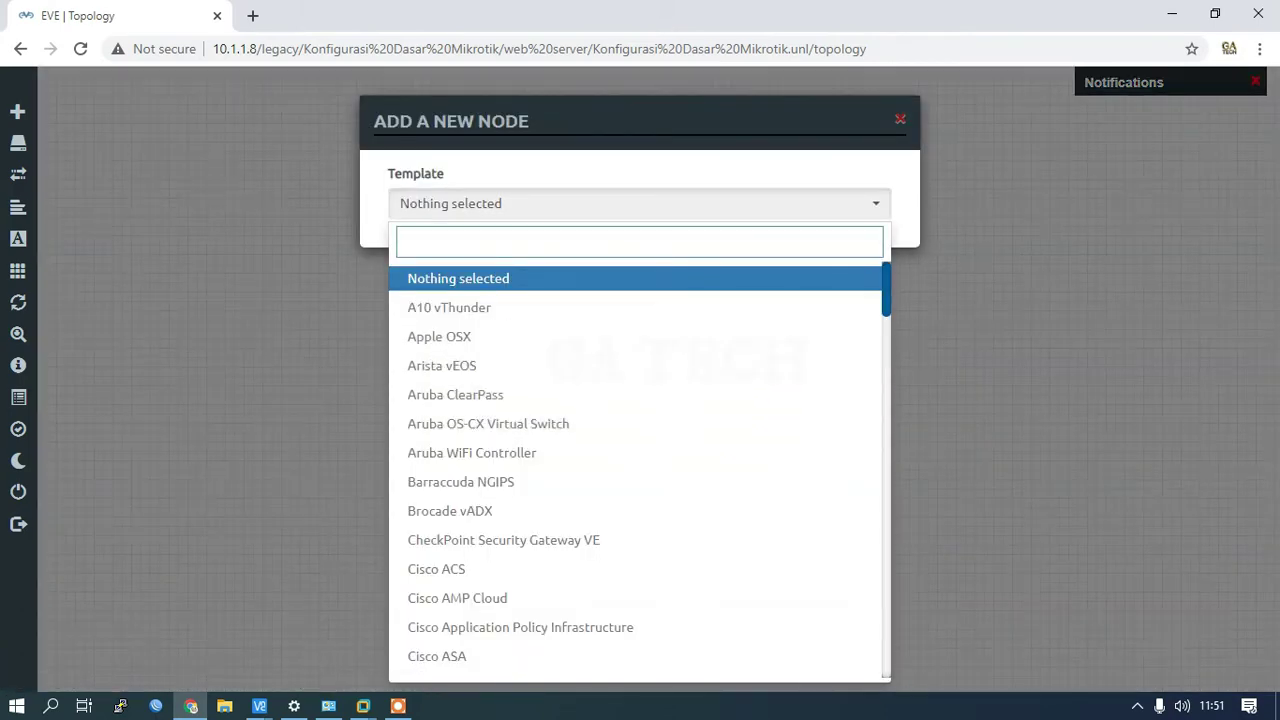
text(linux)
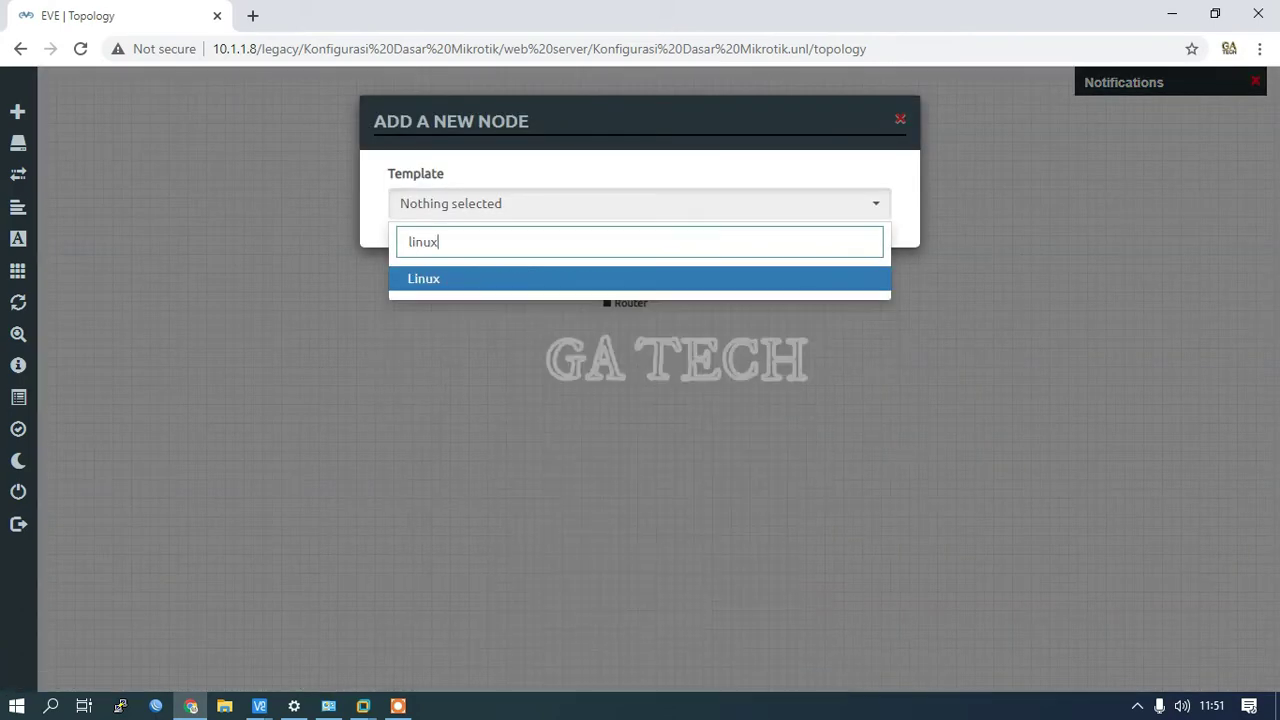
click(461, 290)
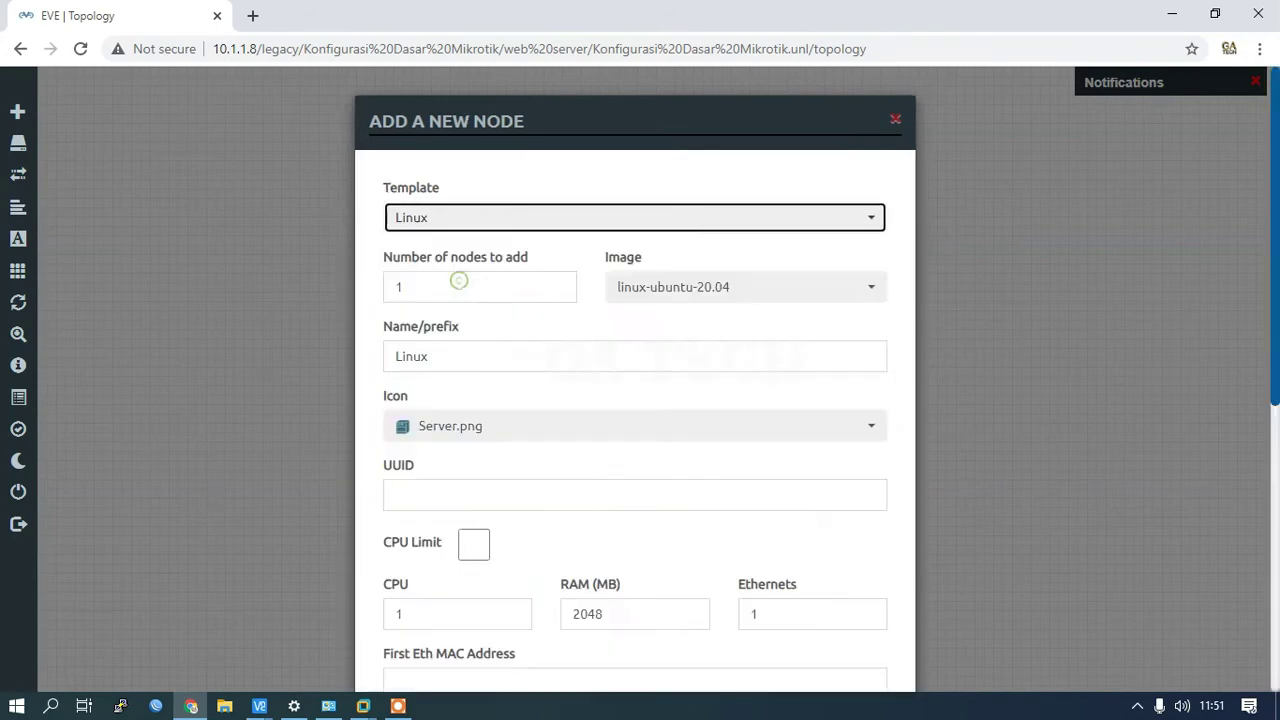
click(704, 288)
click(691, 323)
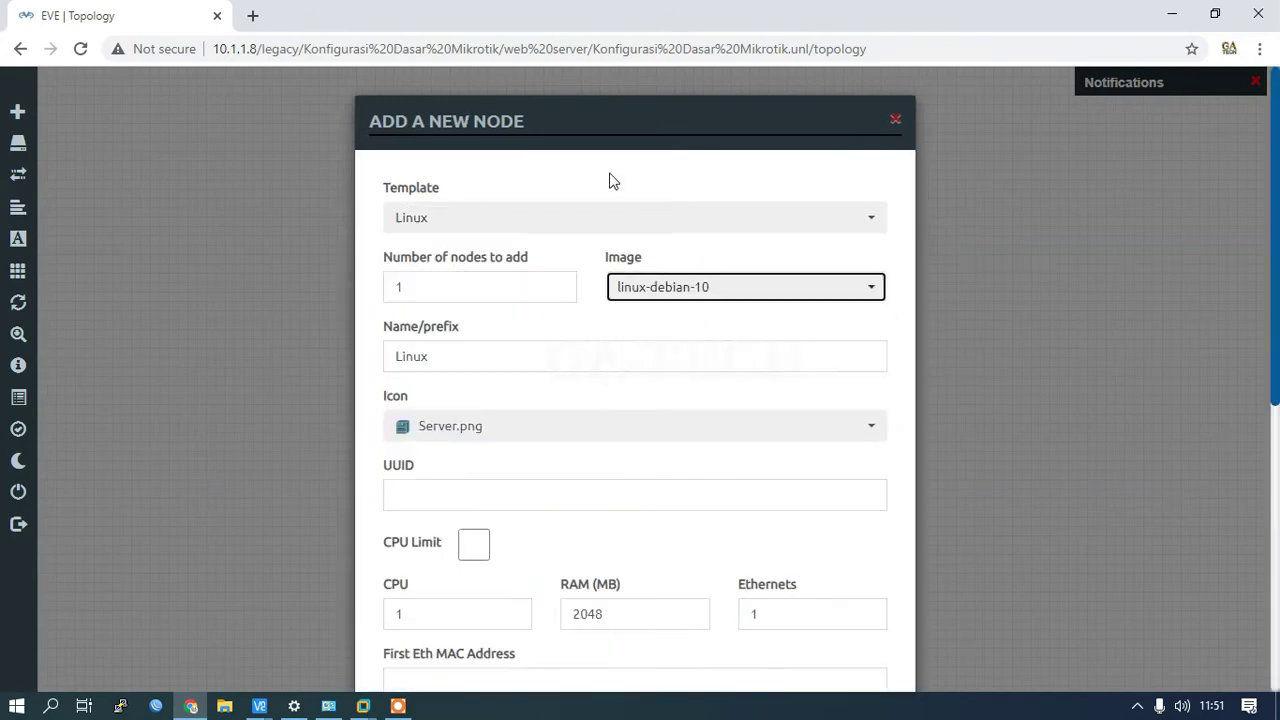
click(599, 114)
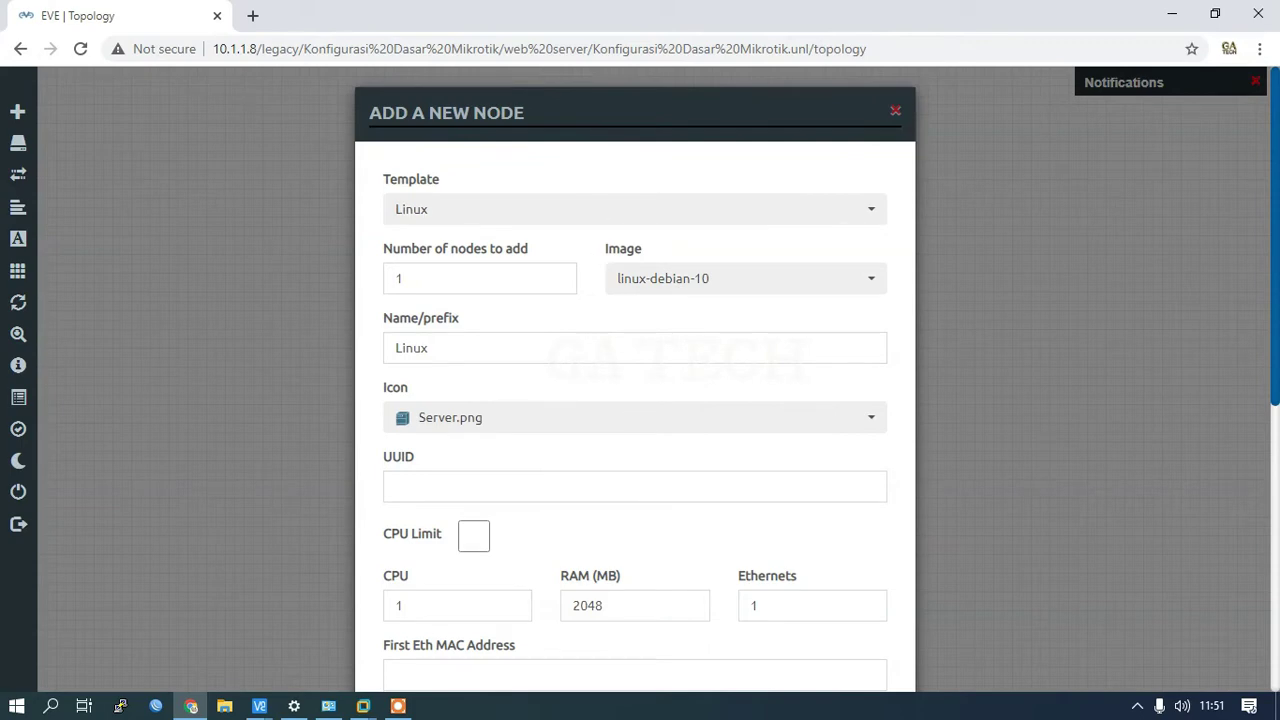
Step: Name the Linux node Client and save it below the Router
scroll(577, 351, down, 2)
double_click(415, 162)
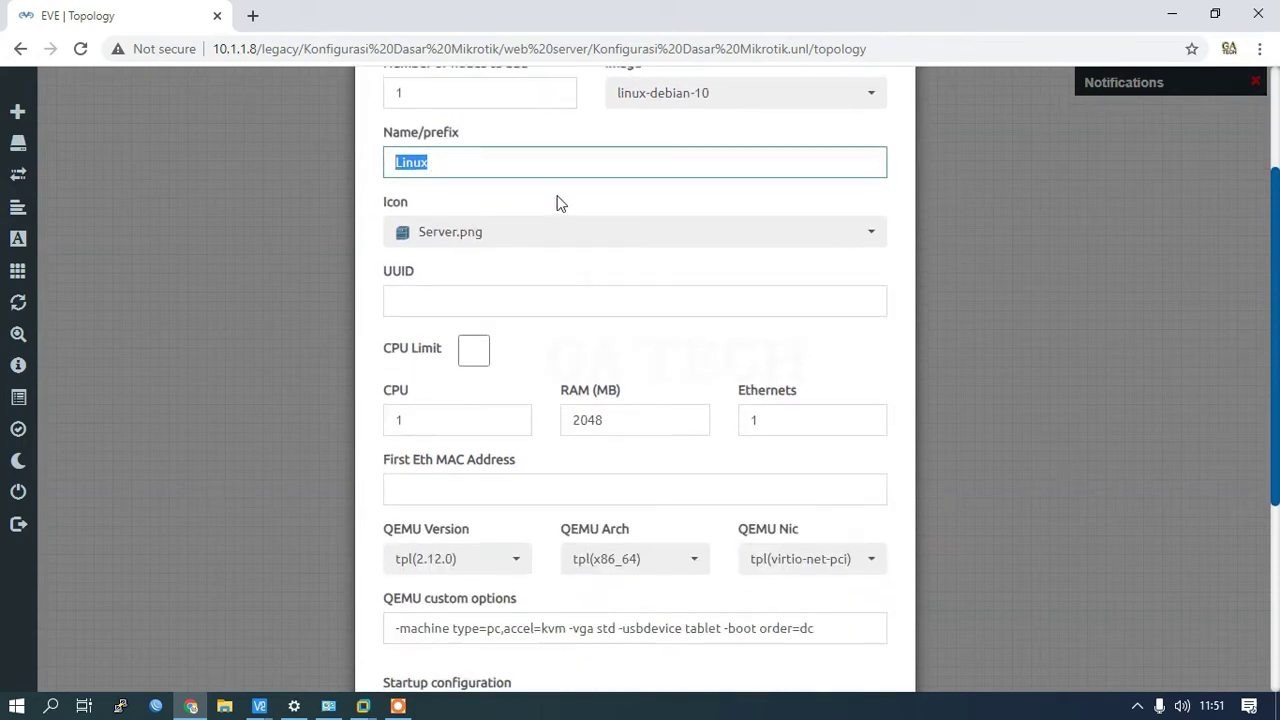
scroll(560, 204, up, 2)
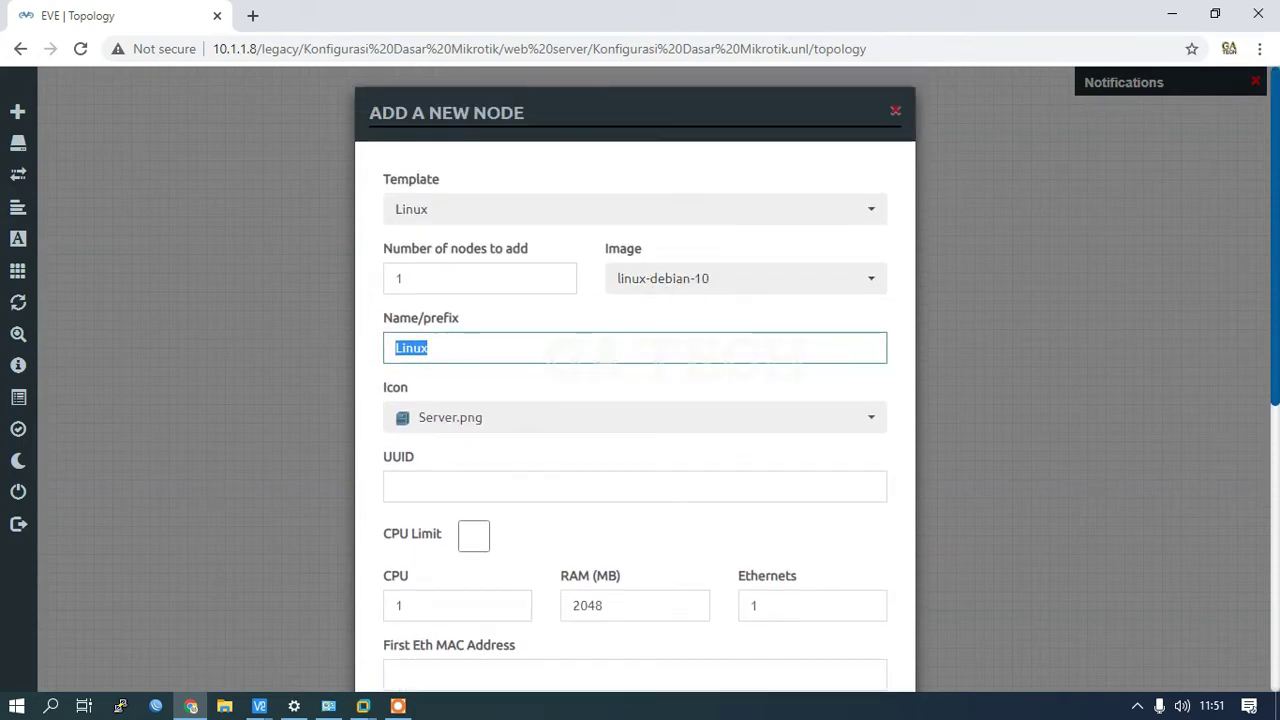
text(Client)
scroll(558, 382, down, 6)
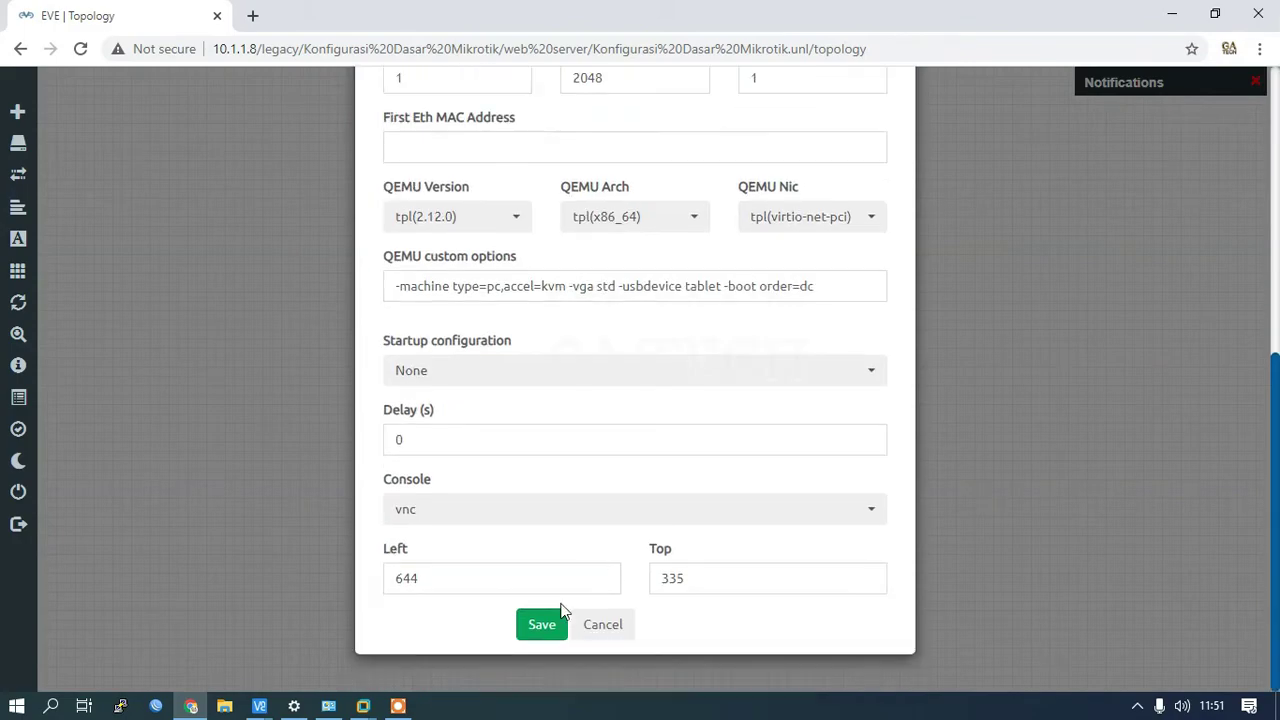
click(540, 622)
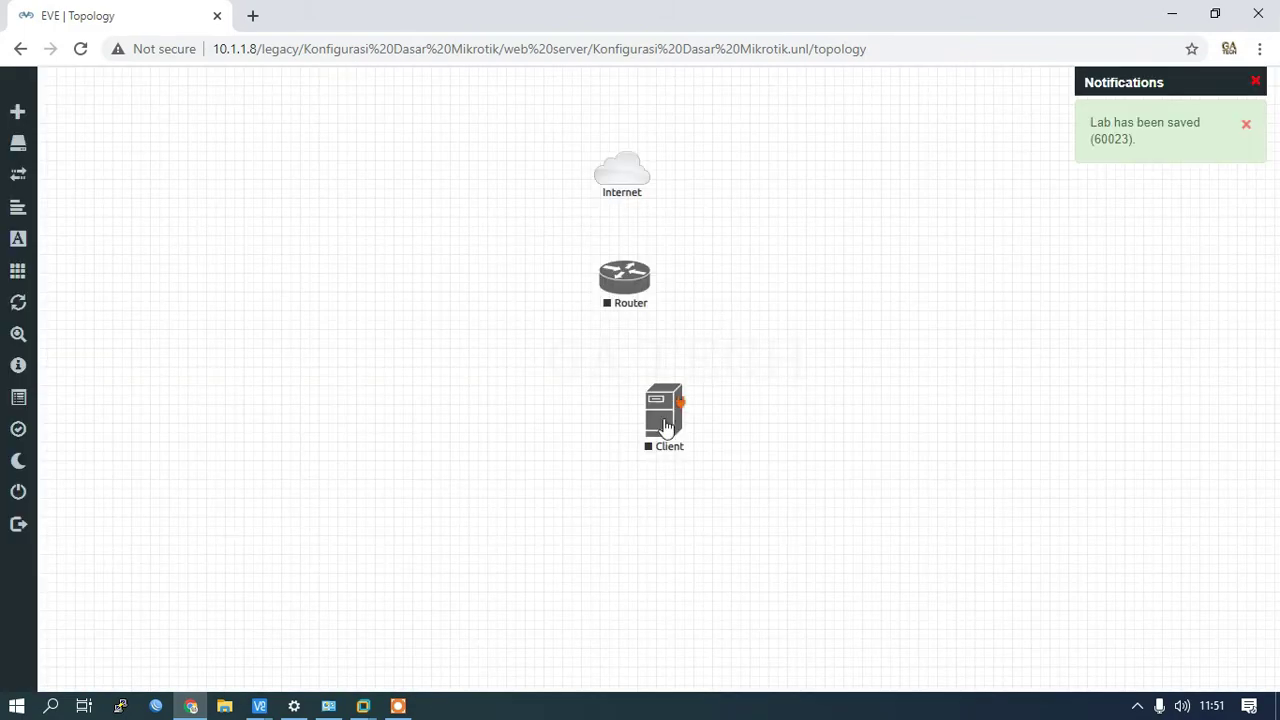
Step: Link Client e0 to Router eth2, then draw a Router-to-Internet connection
mouse_move(674, 405)
mouse_down()
mouse_move(510, 406)
mouse_move(580, 346)
mouse_move(480, 428)
mouse_move(589, 349)
mouse_move(620, 298)
mouse_up()
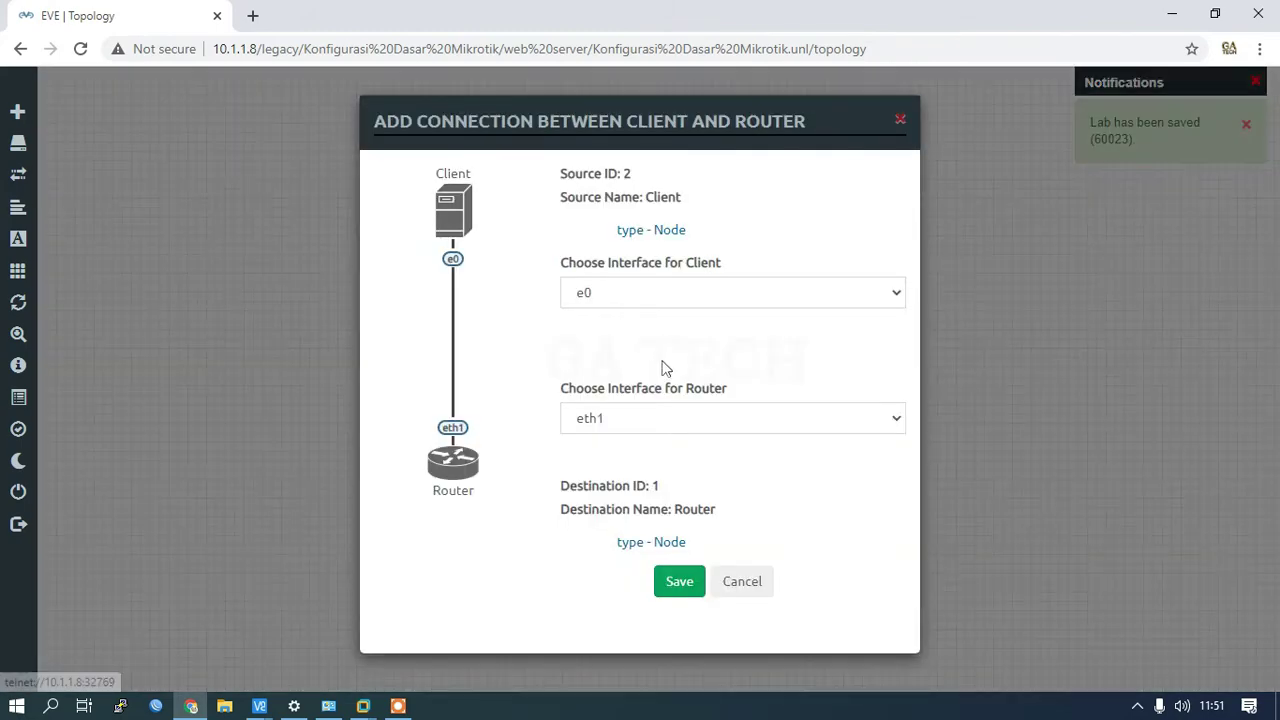
click(620, 420)
click(600, 460)
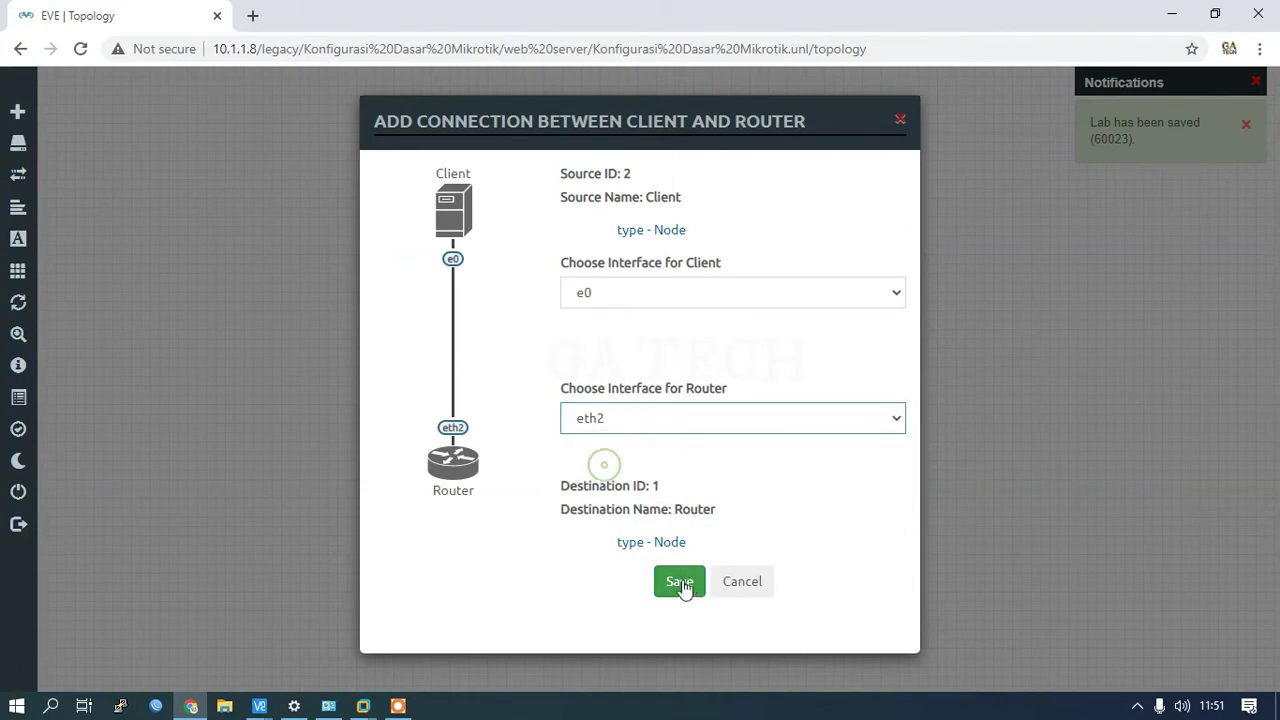
click(680, 583)
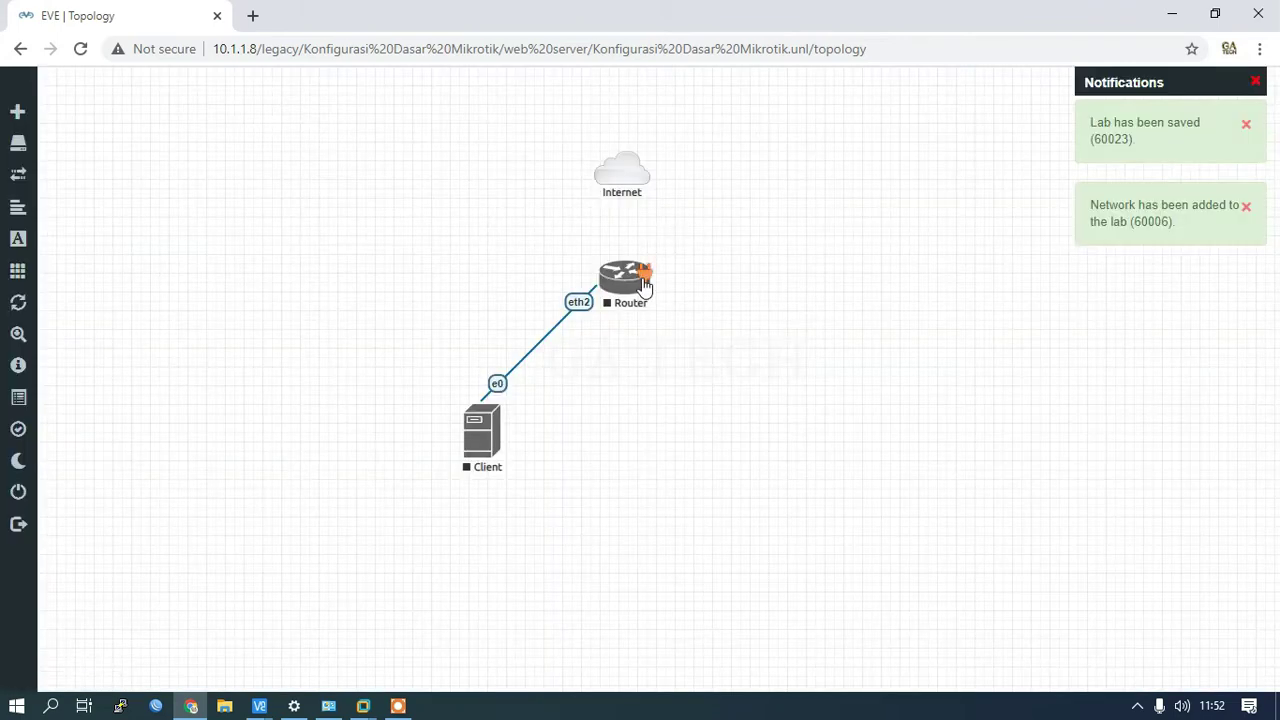
drag(652, 275, 635, 196)
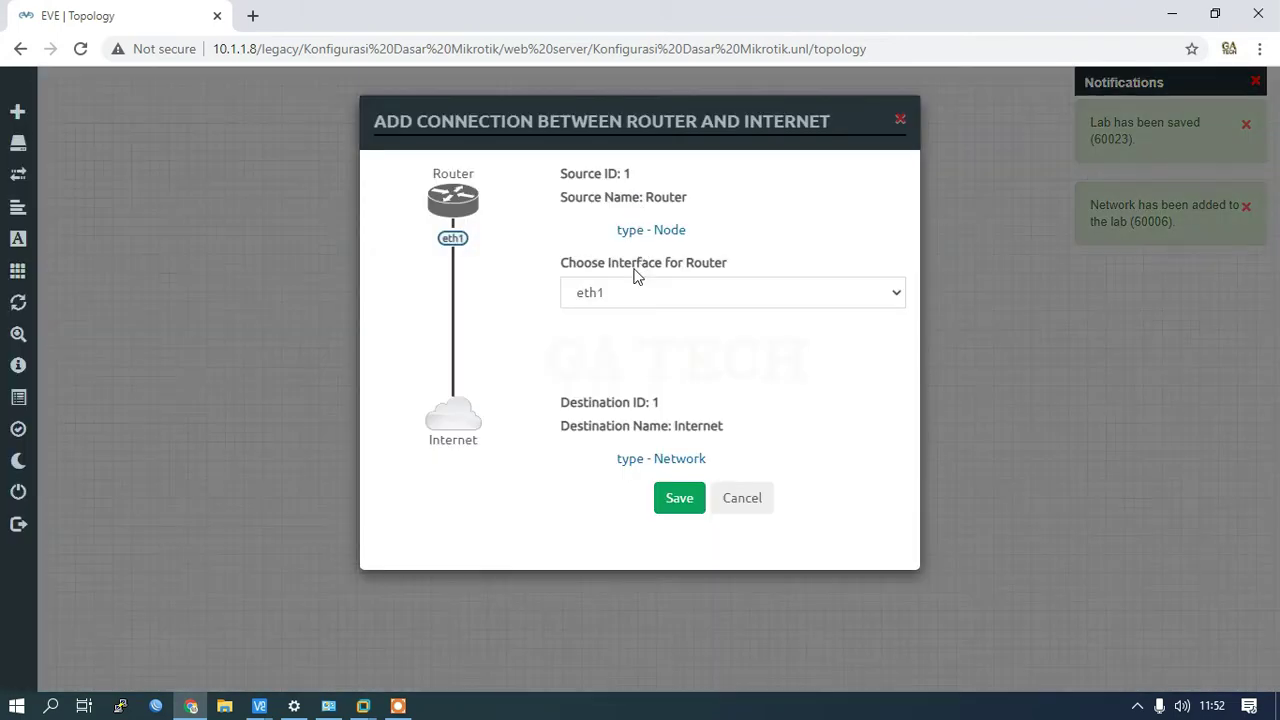
Step: Save the Router eth1–Internet link, moving Client left and the Internet cloud above the Router
click(679, 499)
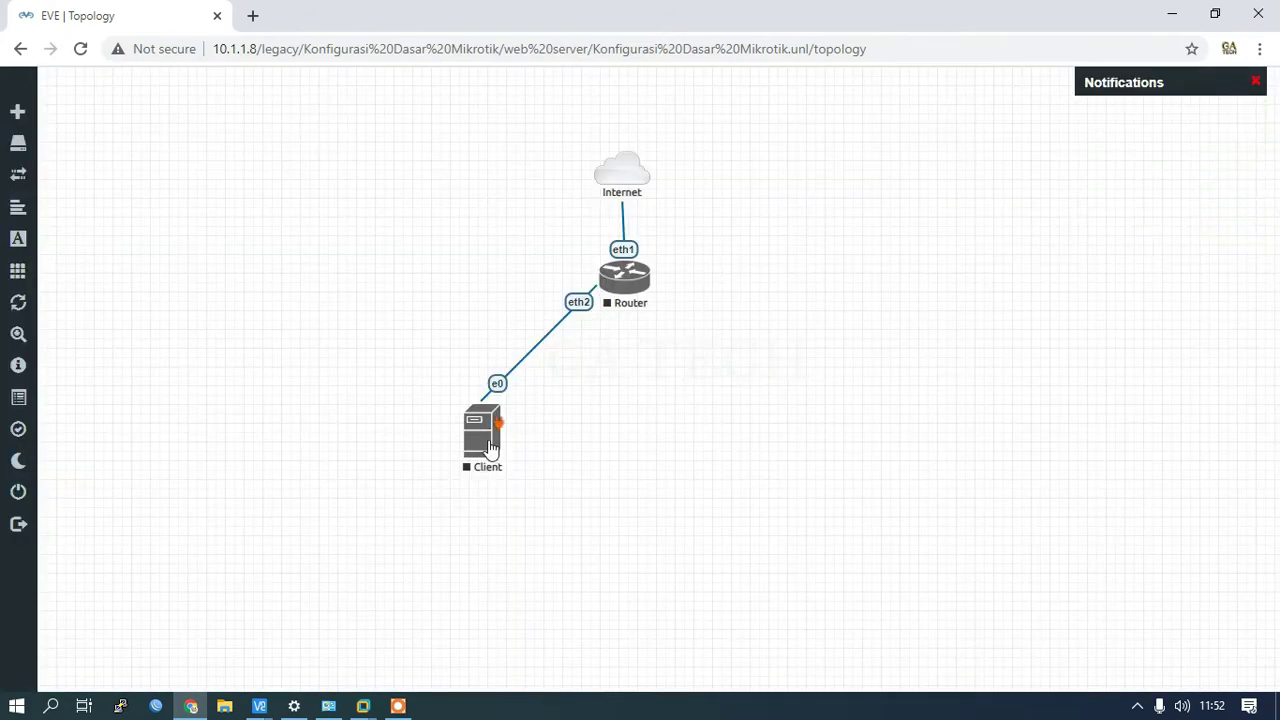
drag(490, 448, 336, 321)
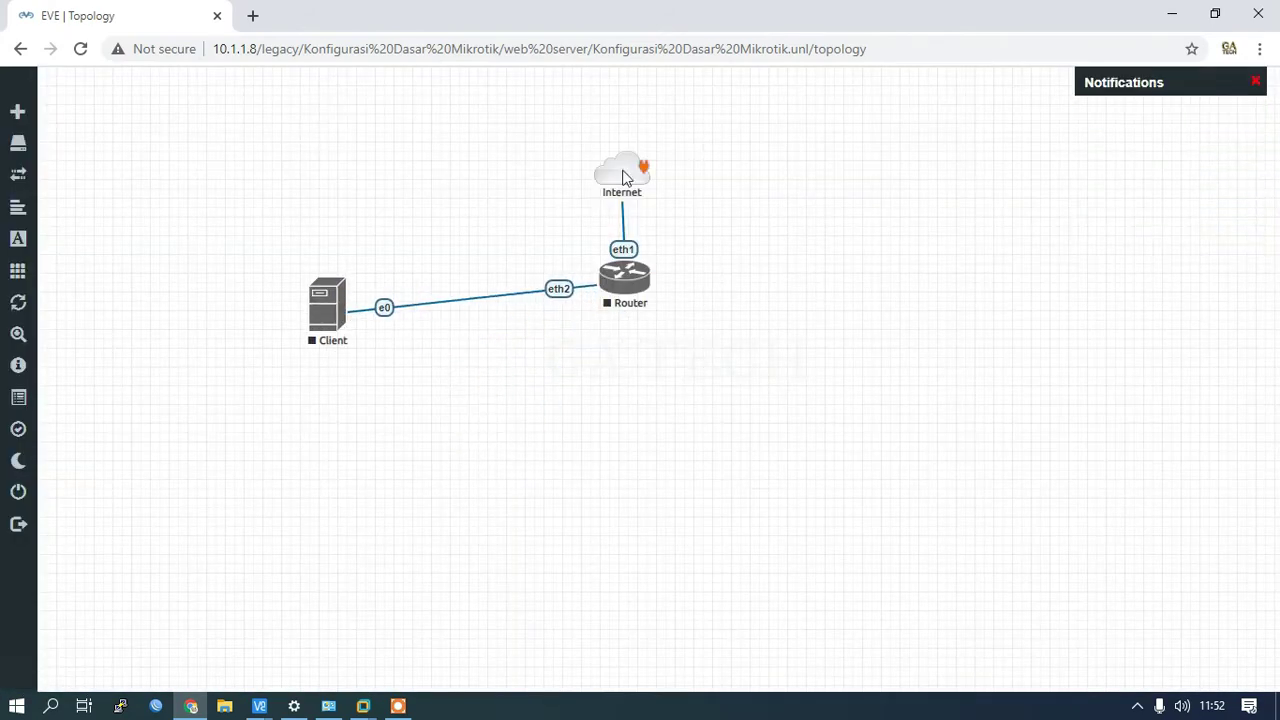
drag(623, 172, 628, 120)
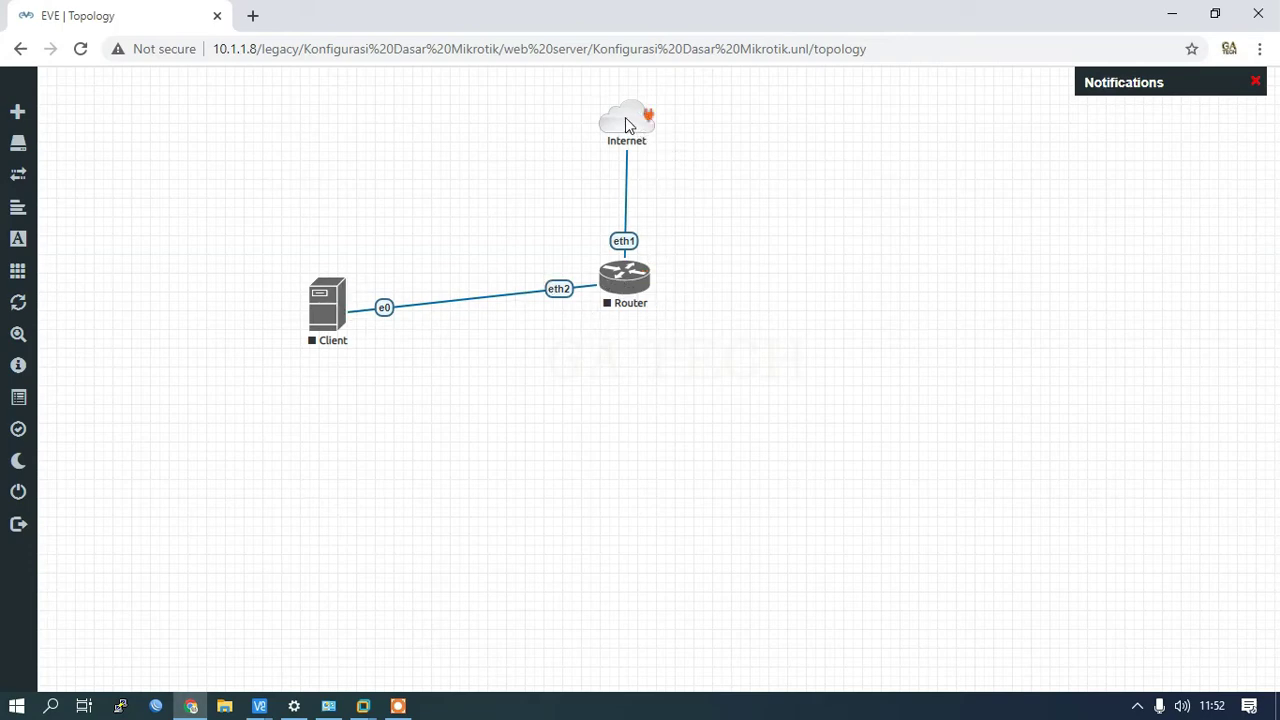
drag(622, 116, 616, 116)
Step: Start the Router node and open its PuTTY console at the MikroTik 6.45.8 login prompt
right_click(630, 283)
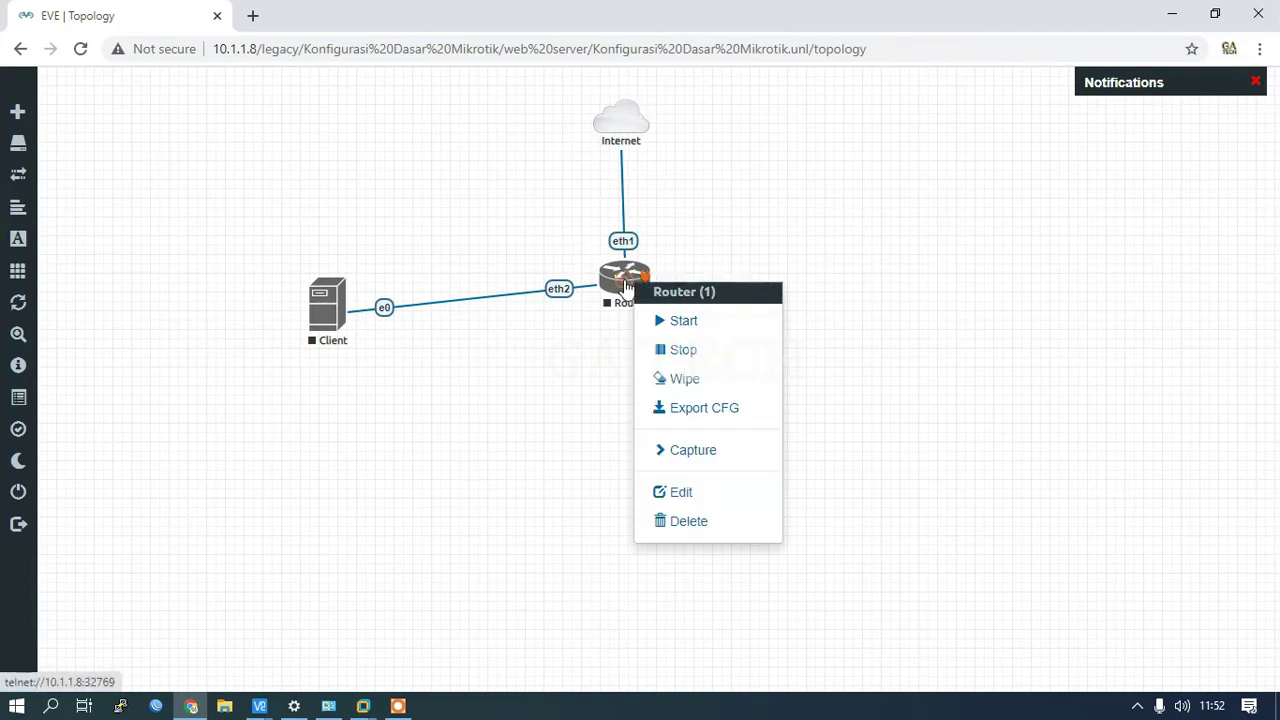
click(676, 333)
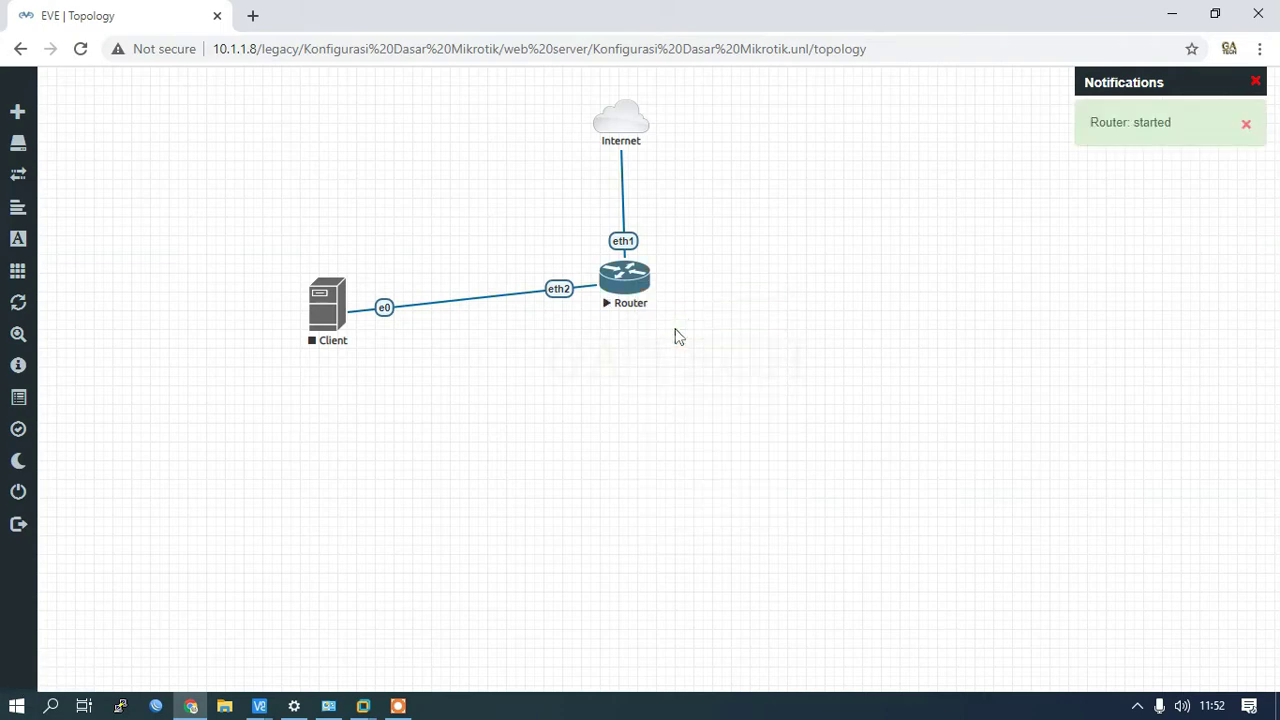
click(622, 283)
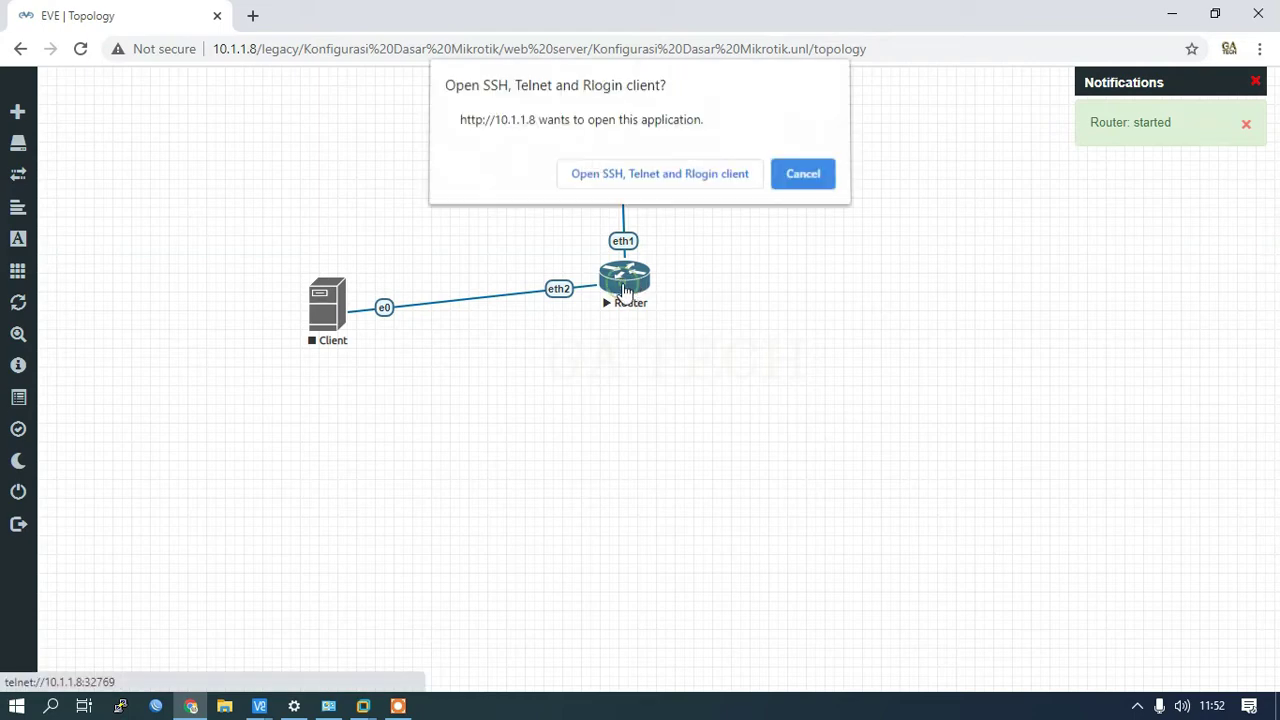
click(646, 182)
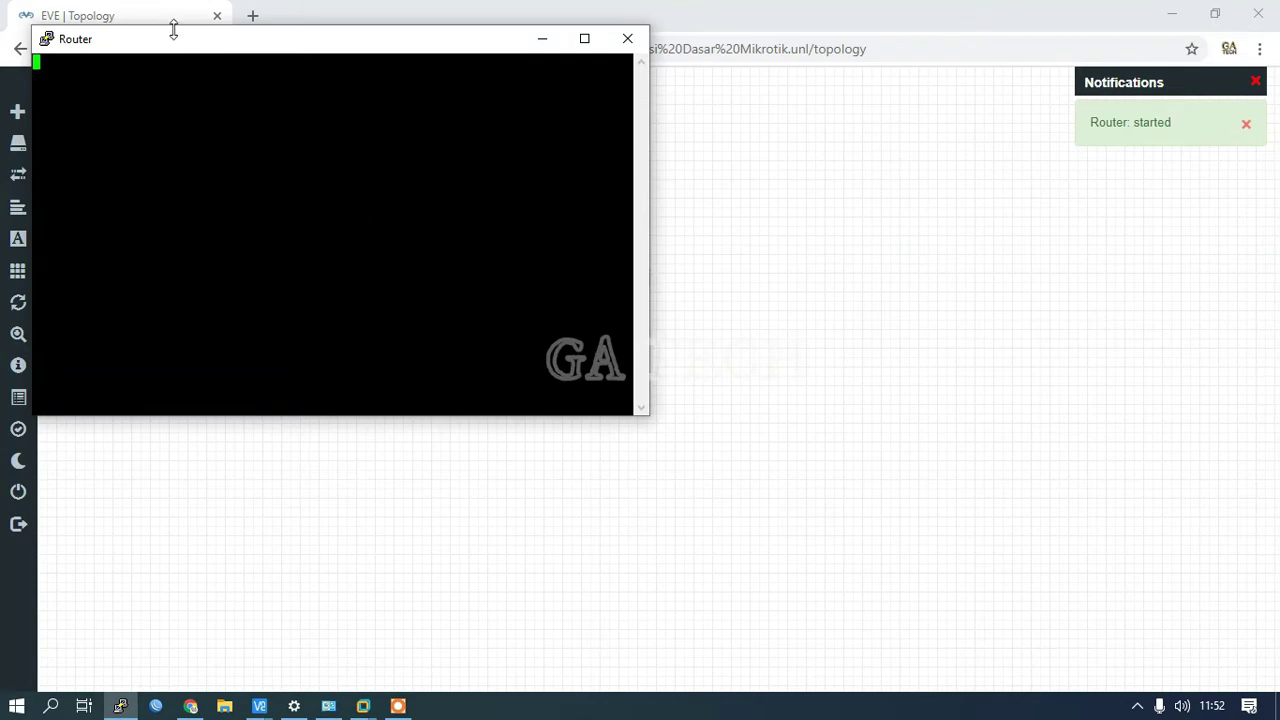
mouse_move(186, 52)
mouse_down()
mouse_move(239, 66)
mouse_move(206, 43)
mouse_move(170, 41)
mouse_up()
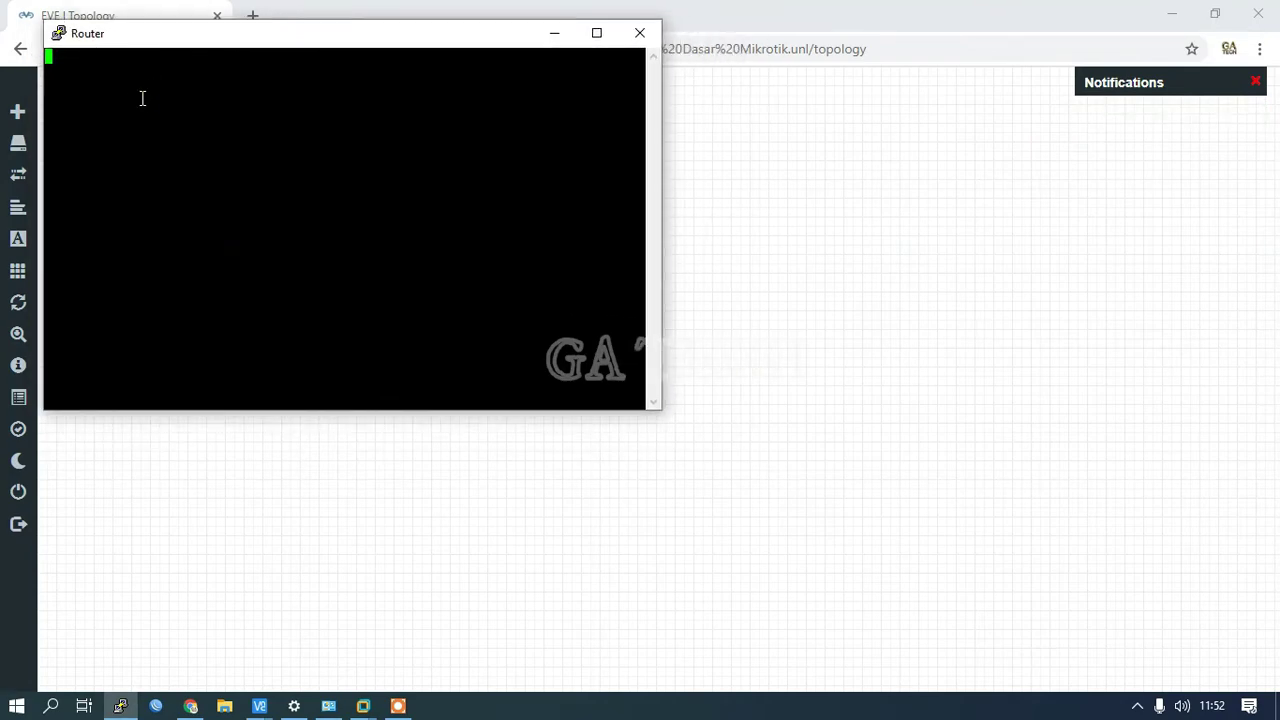
drag(183, 40, 129, 43)
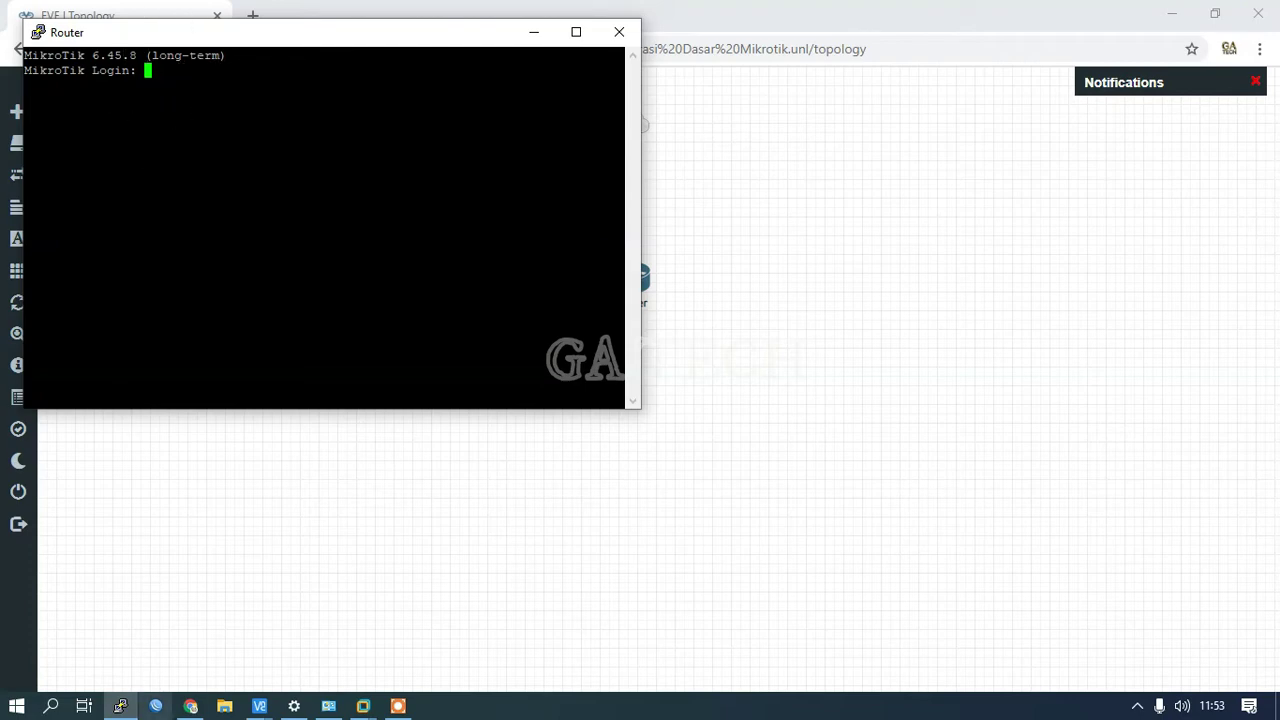
Step: Launch WinBox and log in to 50:00:00:01:00:00 as admin with an empty password
click(157, 706)
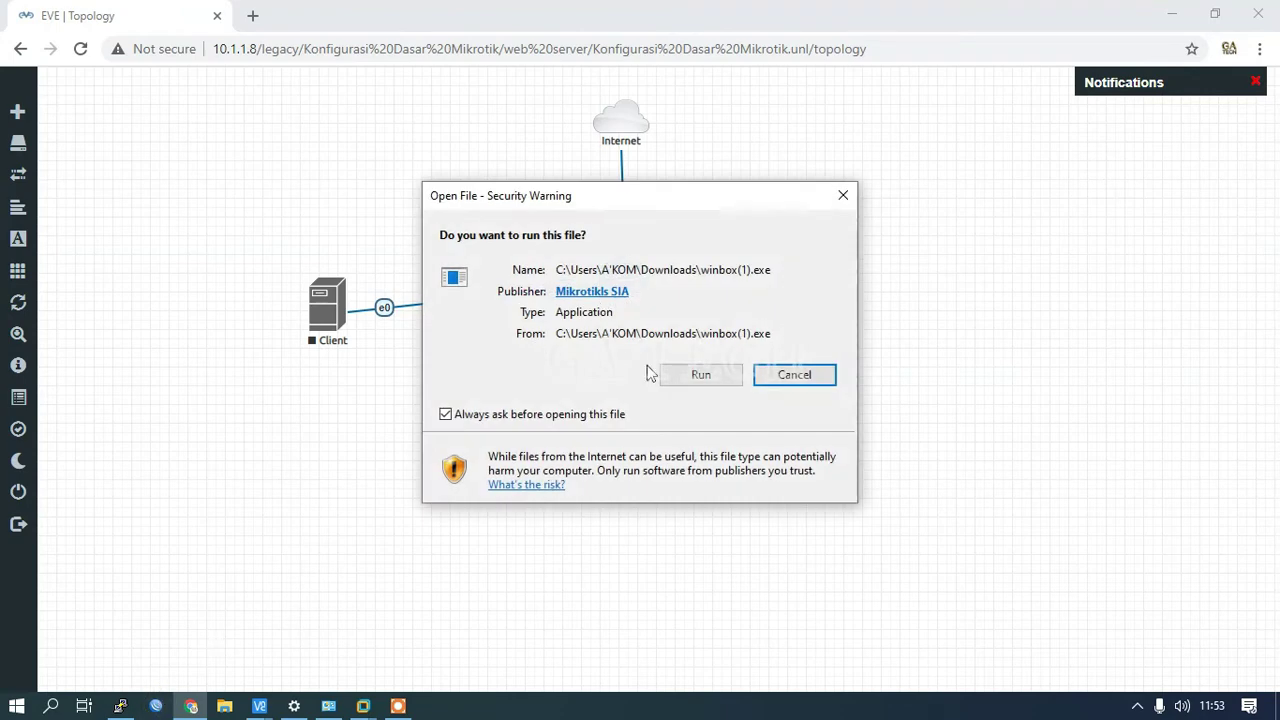
click(710, 378)
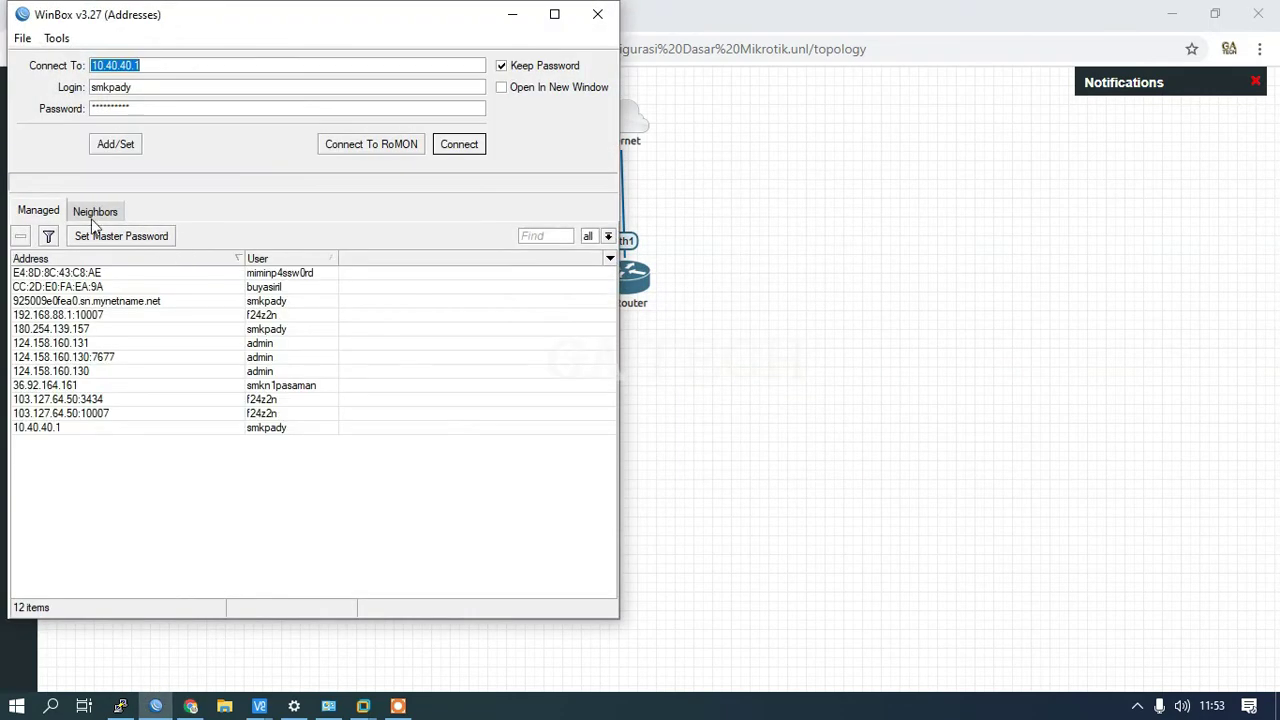
click(92, 210)
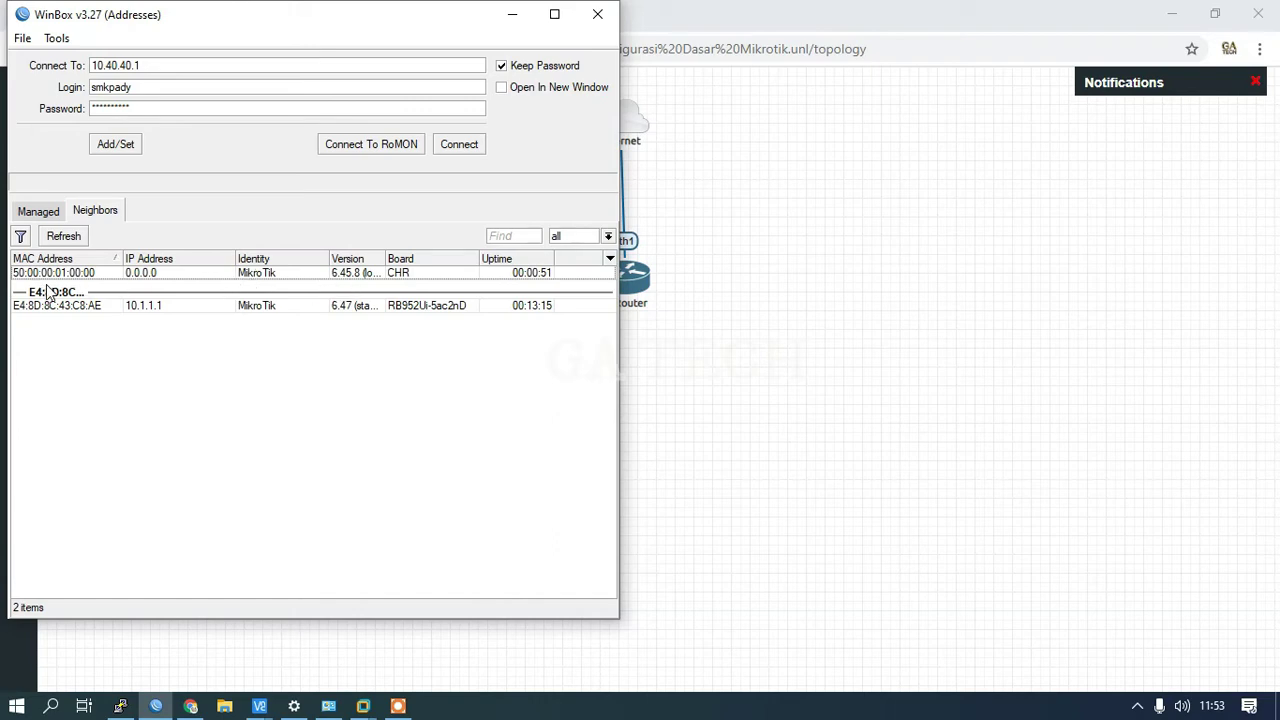
click(48, 273)
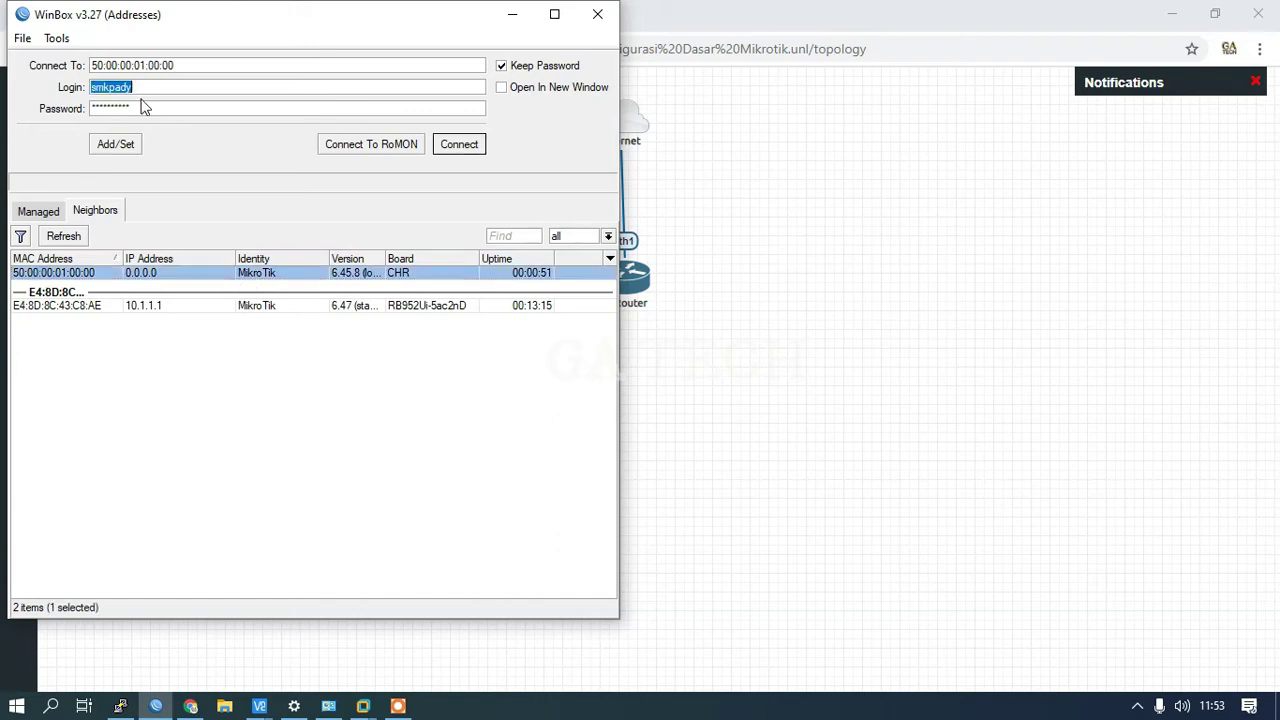
text(admin)
key(Tab)
key(BackSpace)
click(468, 145)
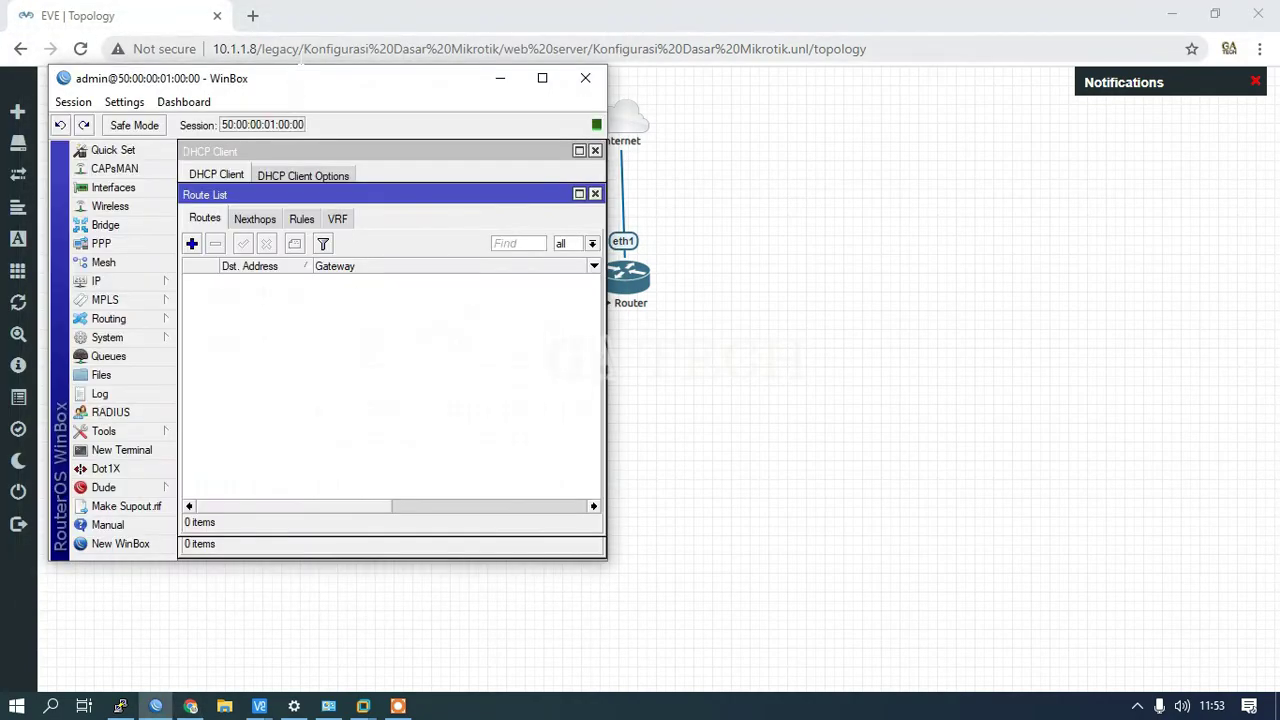
Step: Arrange WinBox on the right side beside the Router console window
drag(277, 80, 861, 50)
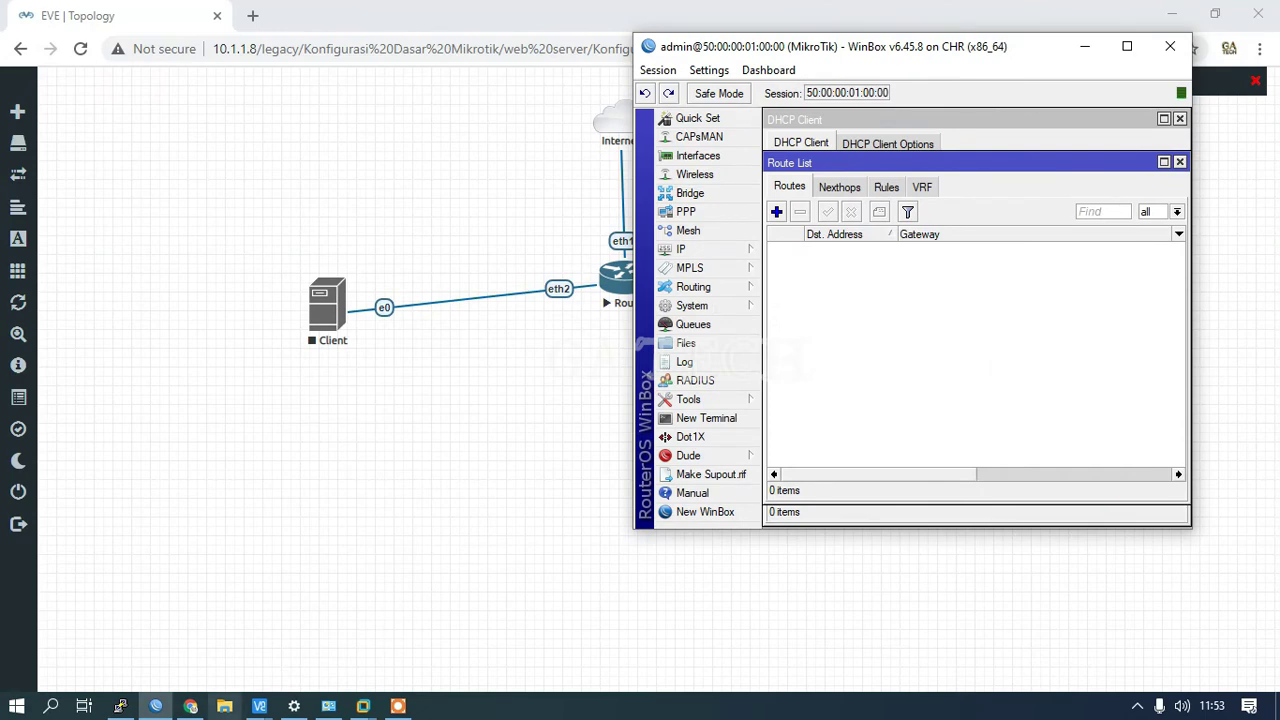
click(120, 706)
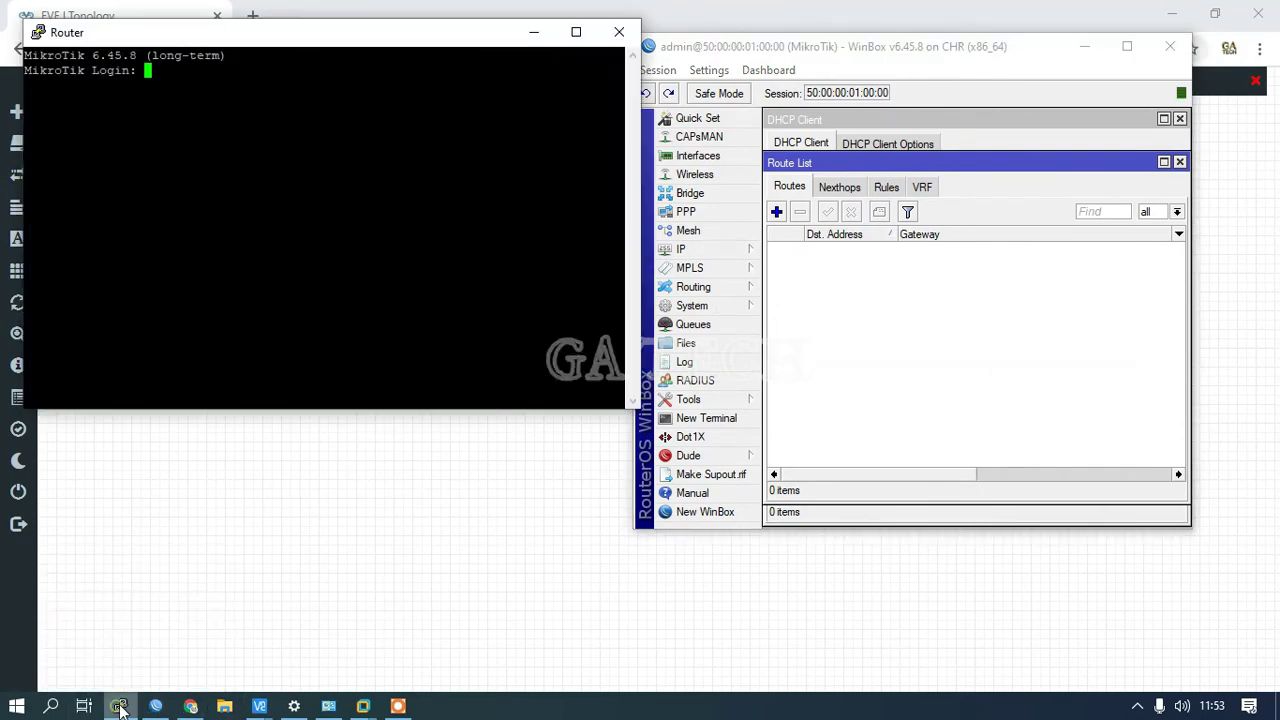
drag(289, 40, 315, 60)
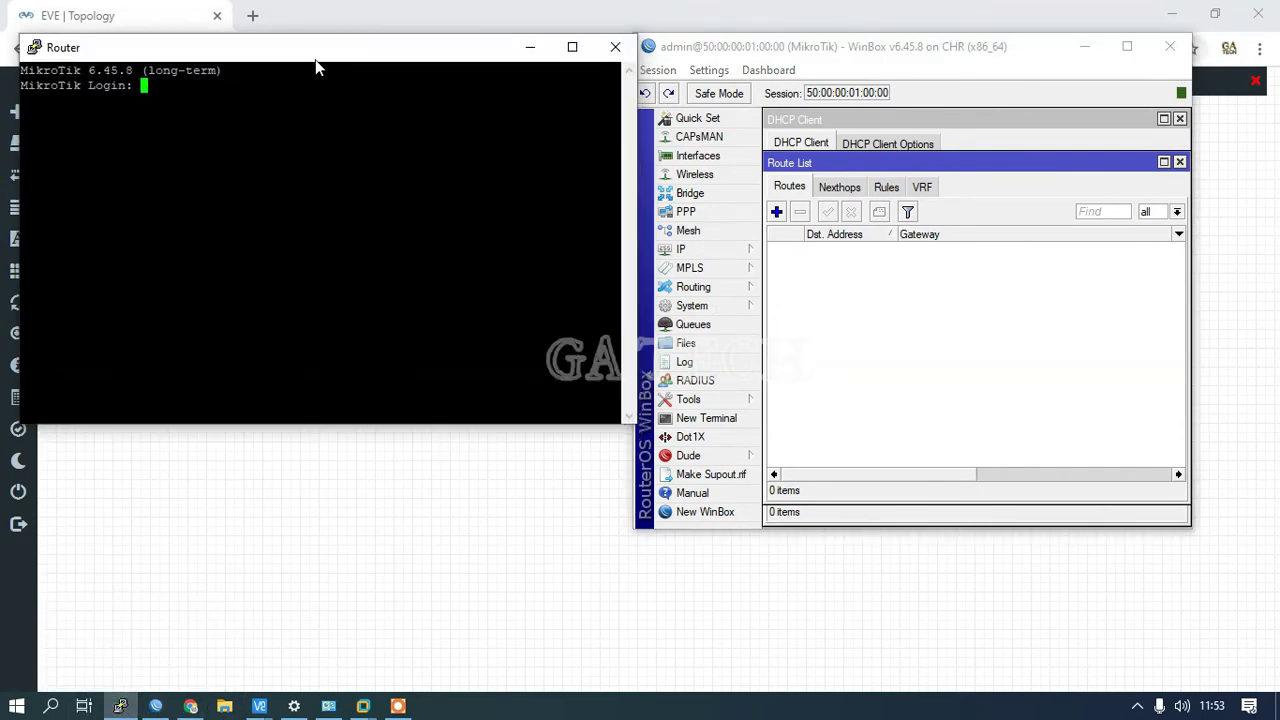
drag(762, 55, 784, 53)
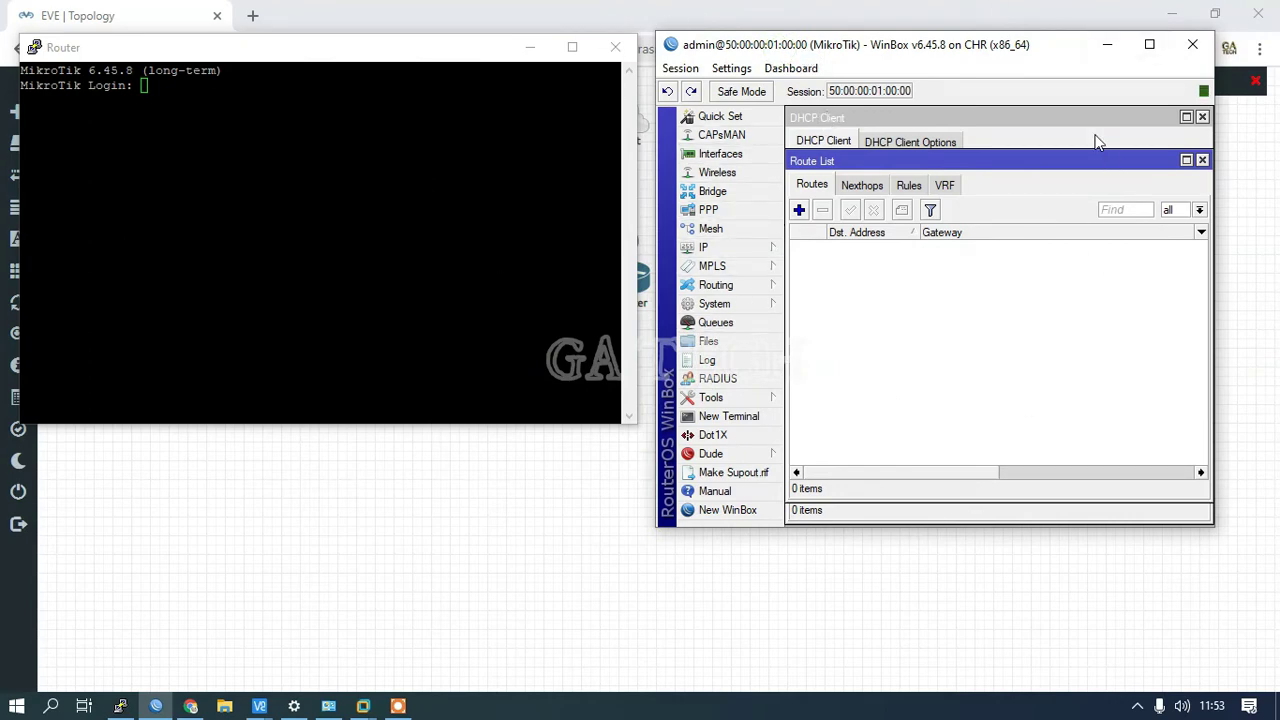
Step: Change the router's System Identity to 'Router' and return to the console window
click(744, 305)
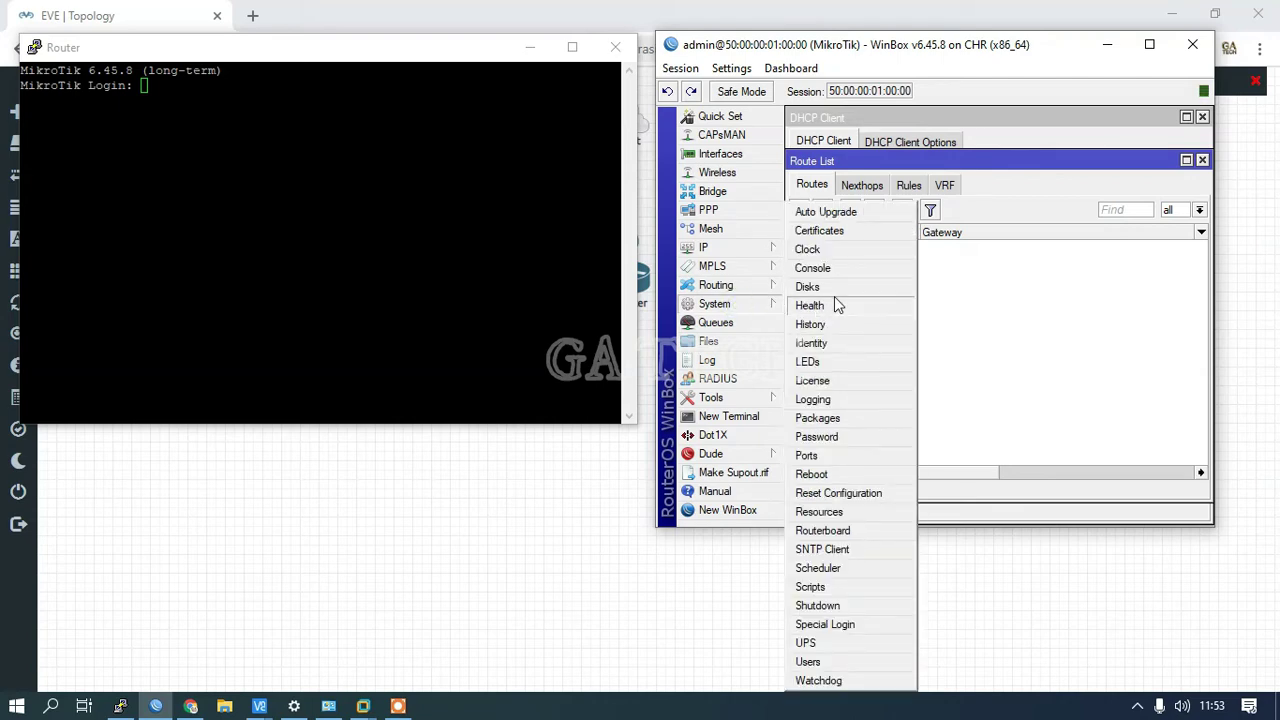
click(841, 345)
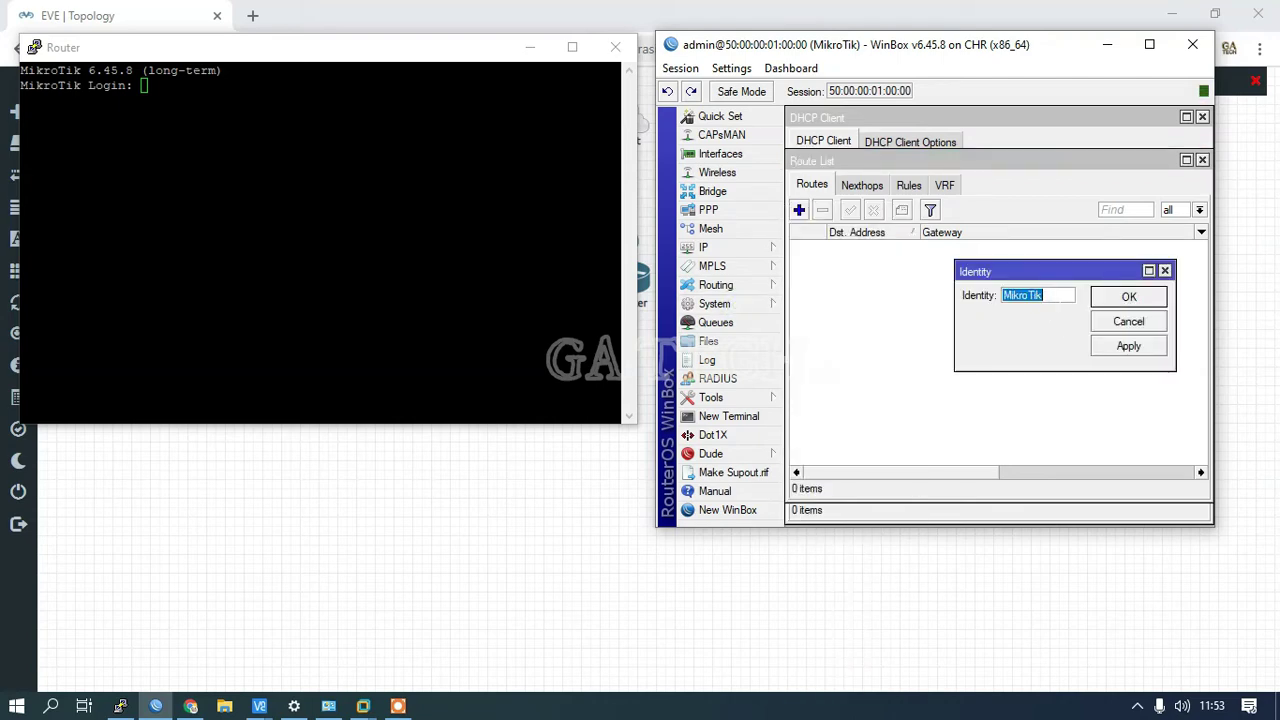
text(Router)
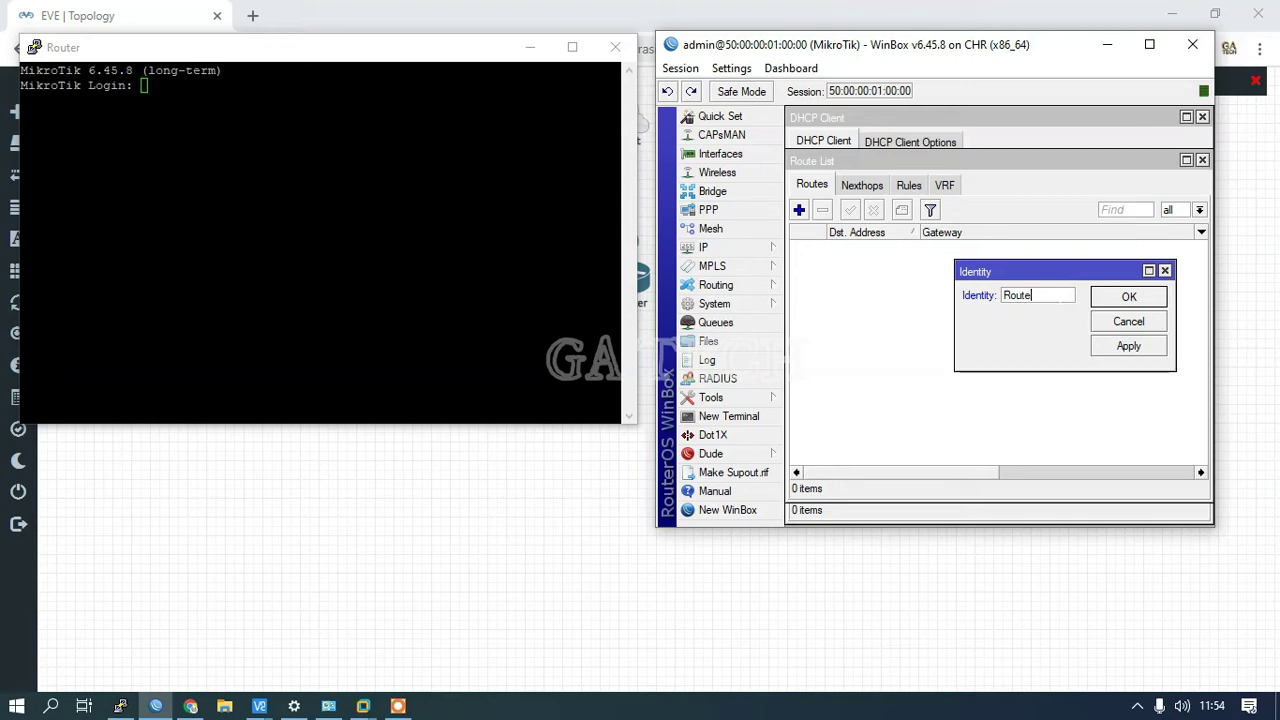
click(1130, 297)
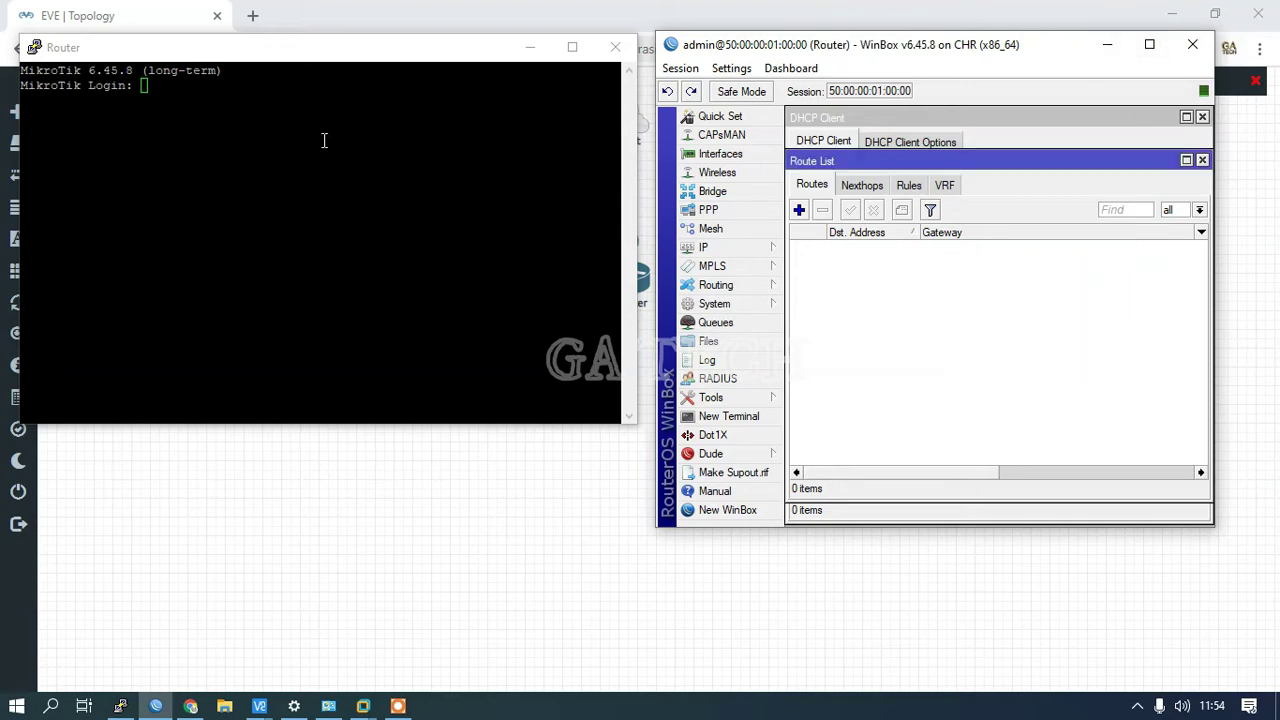
click(324, 140)
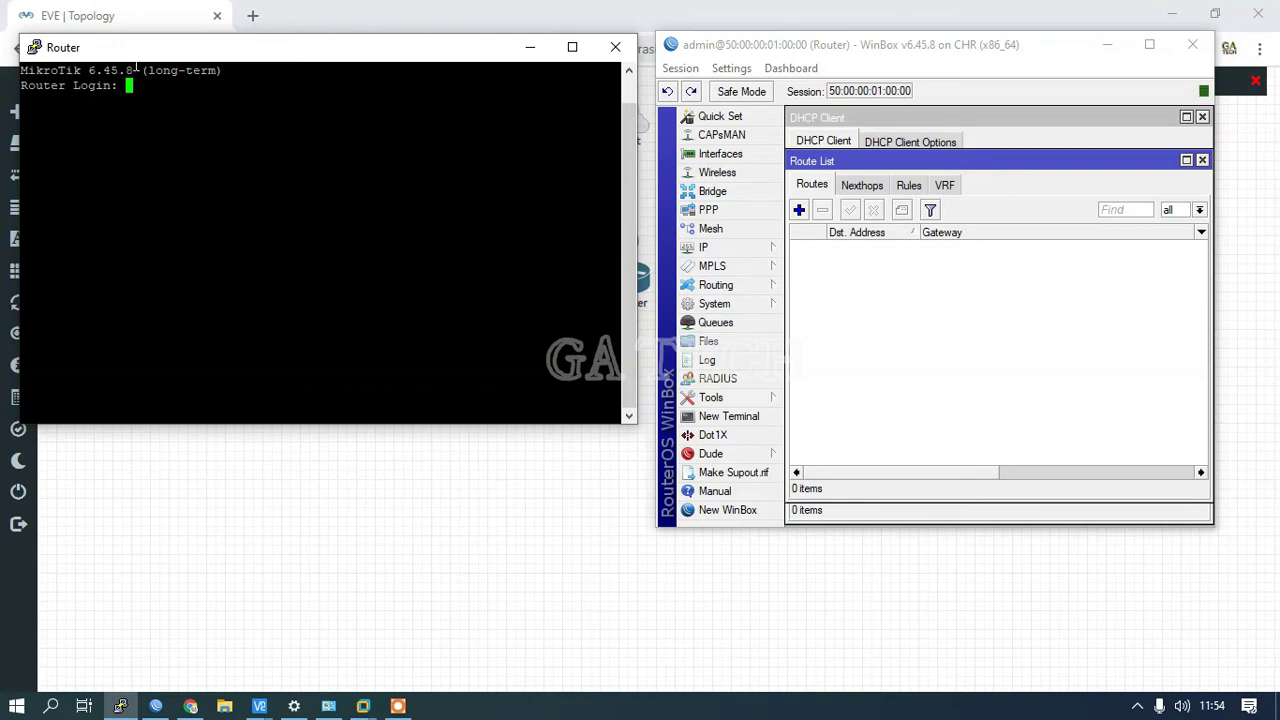
Step: Log into the router console as admin and decline viewing the license
drag(138, 48, 139, 59)
text(a)
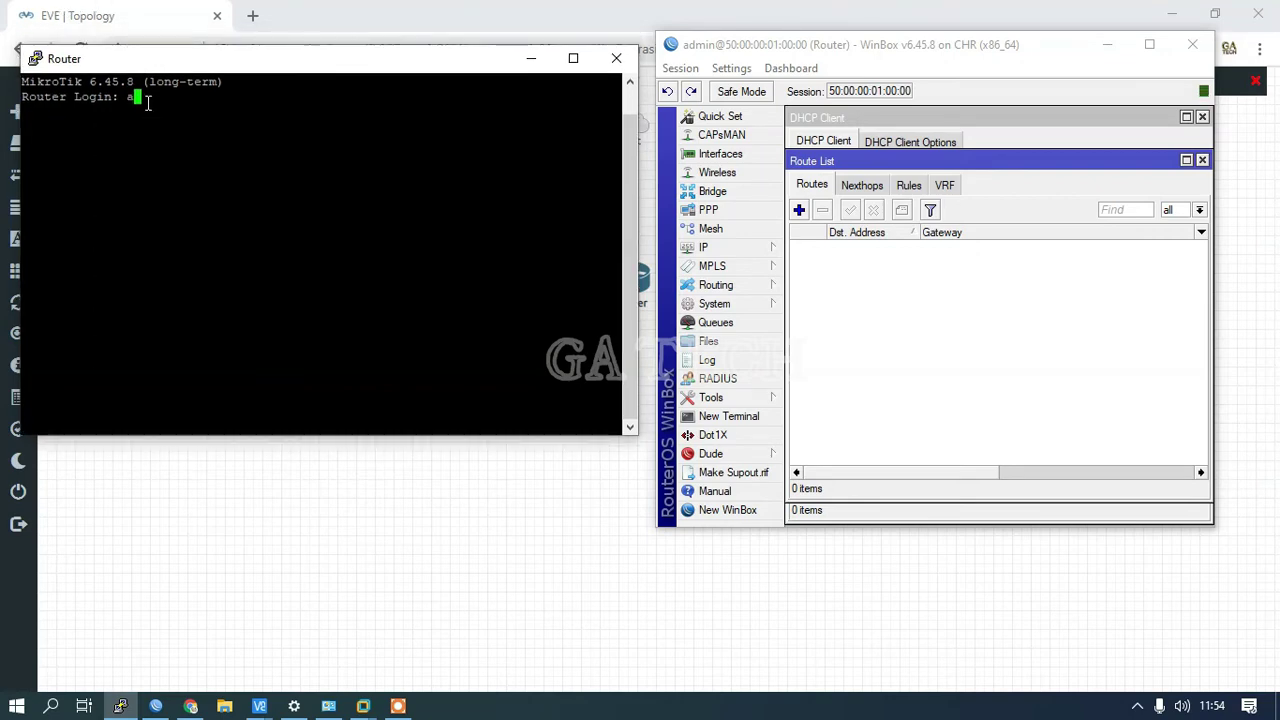
text(dmin)
key(Return)
key(Return)
text(n)
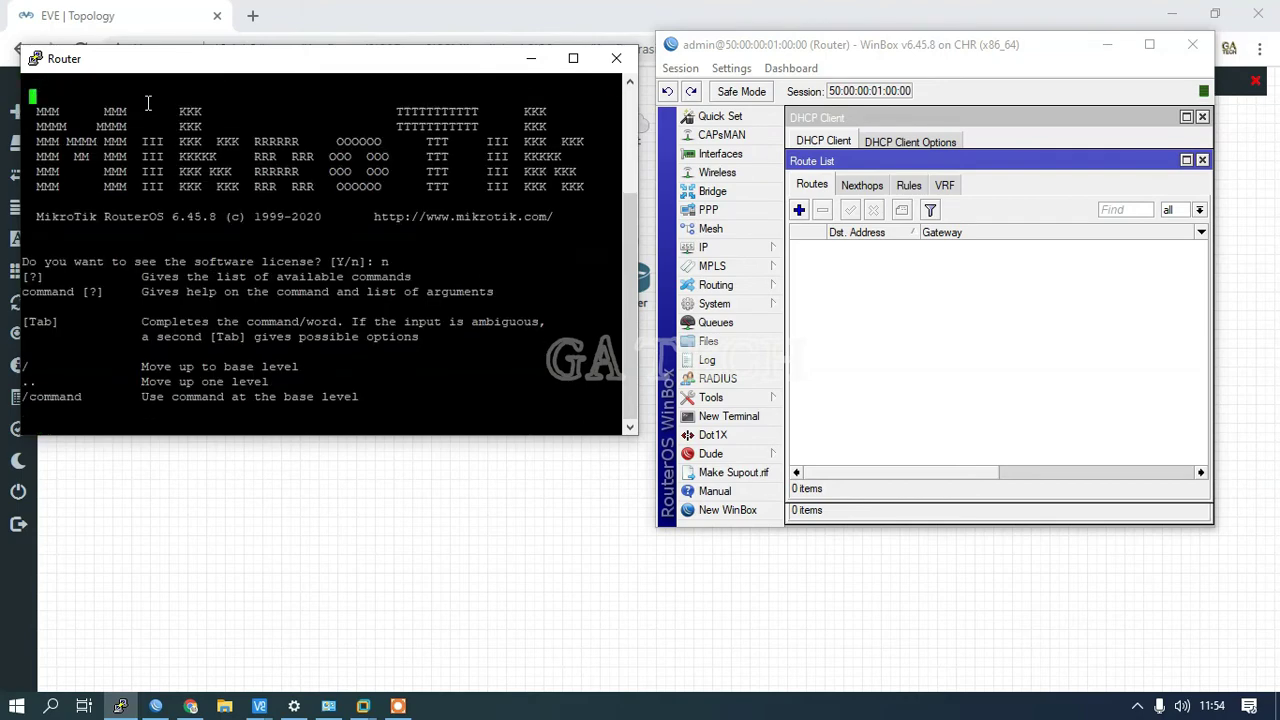
key(Return)
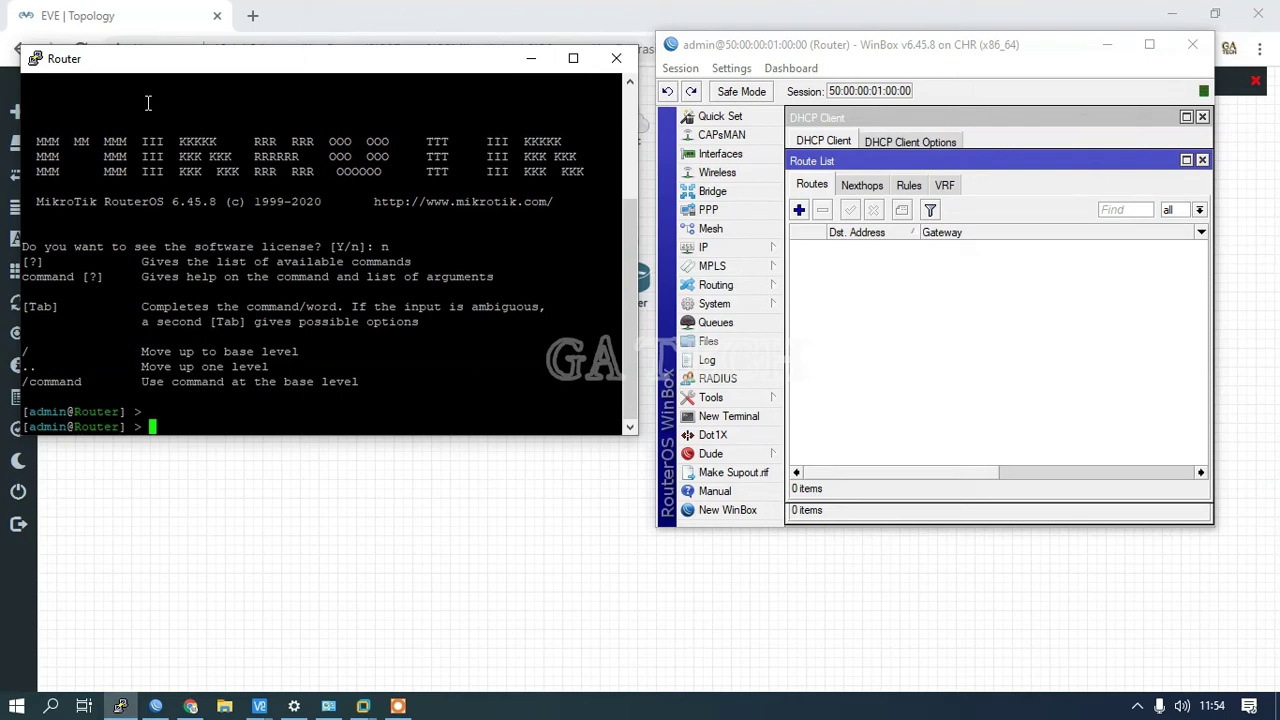
Step: Rename the identity to R1 with 'system identity edit' on name, saving via Ctrl+O
text(system identity)
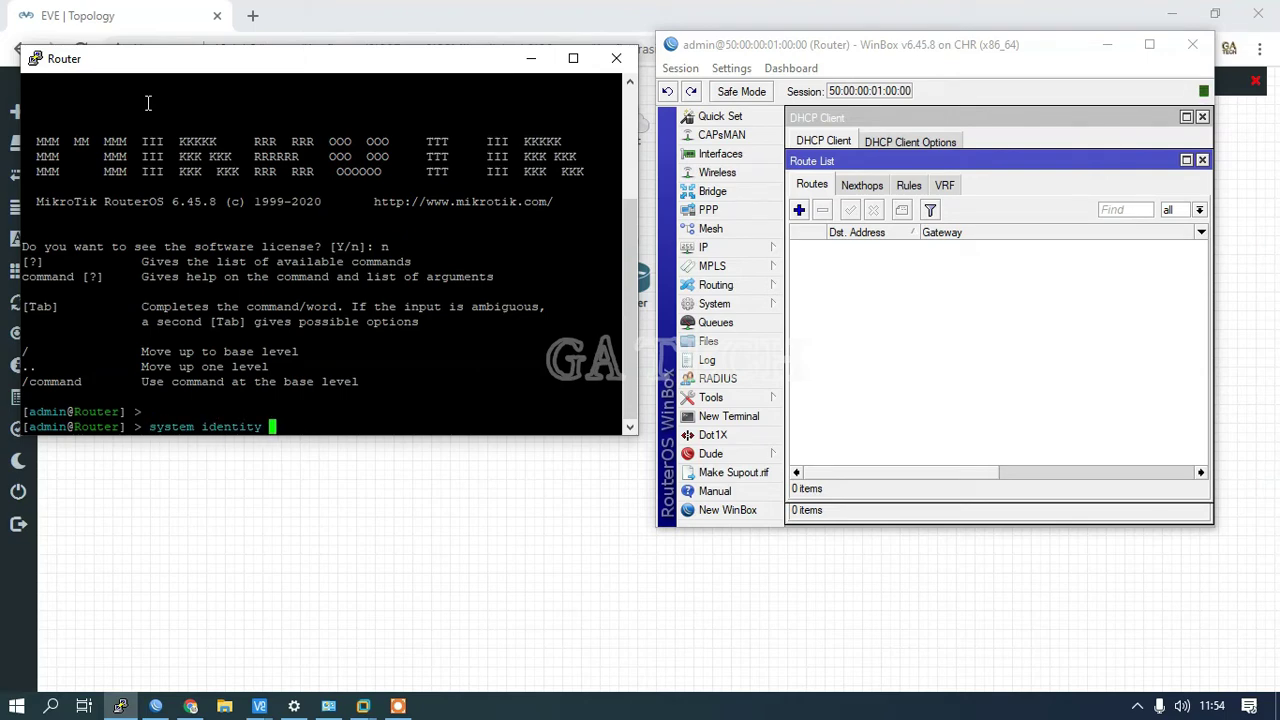
key(Tab)
key(Tab)
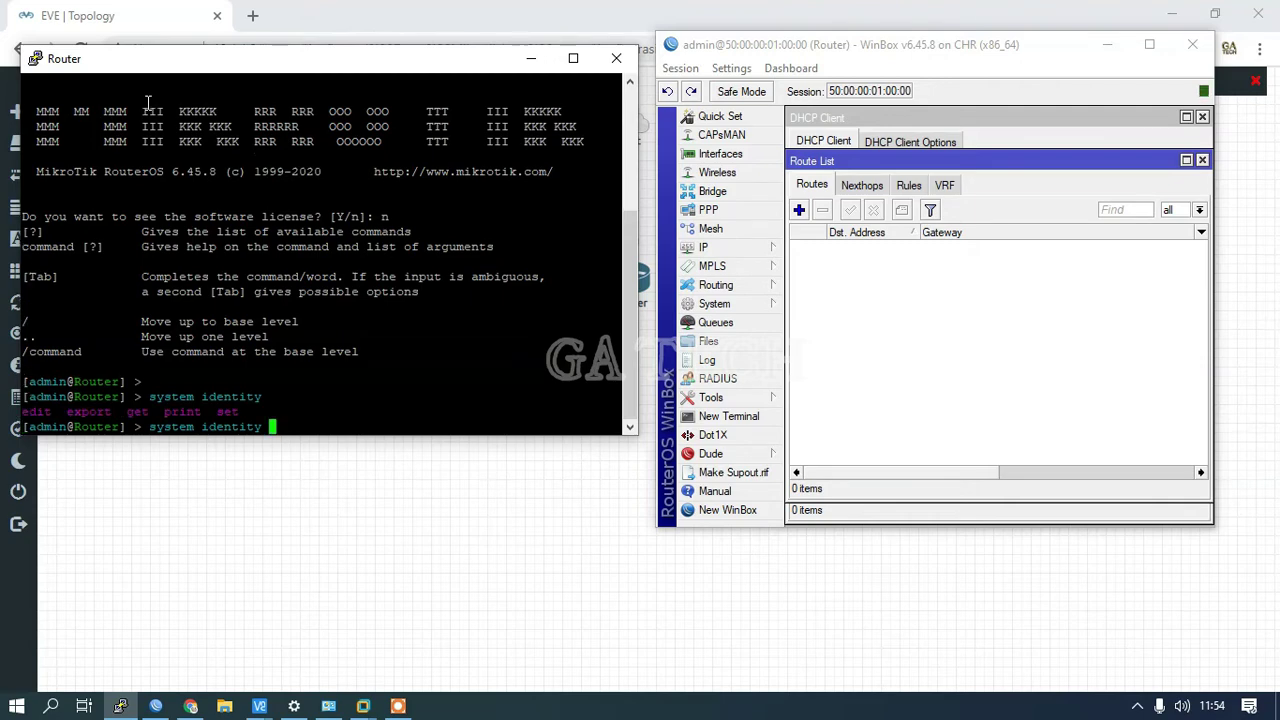
text(edit)
key(Return)
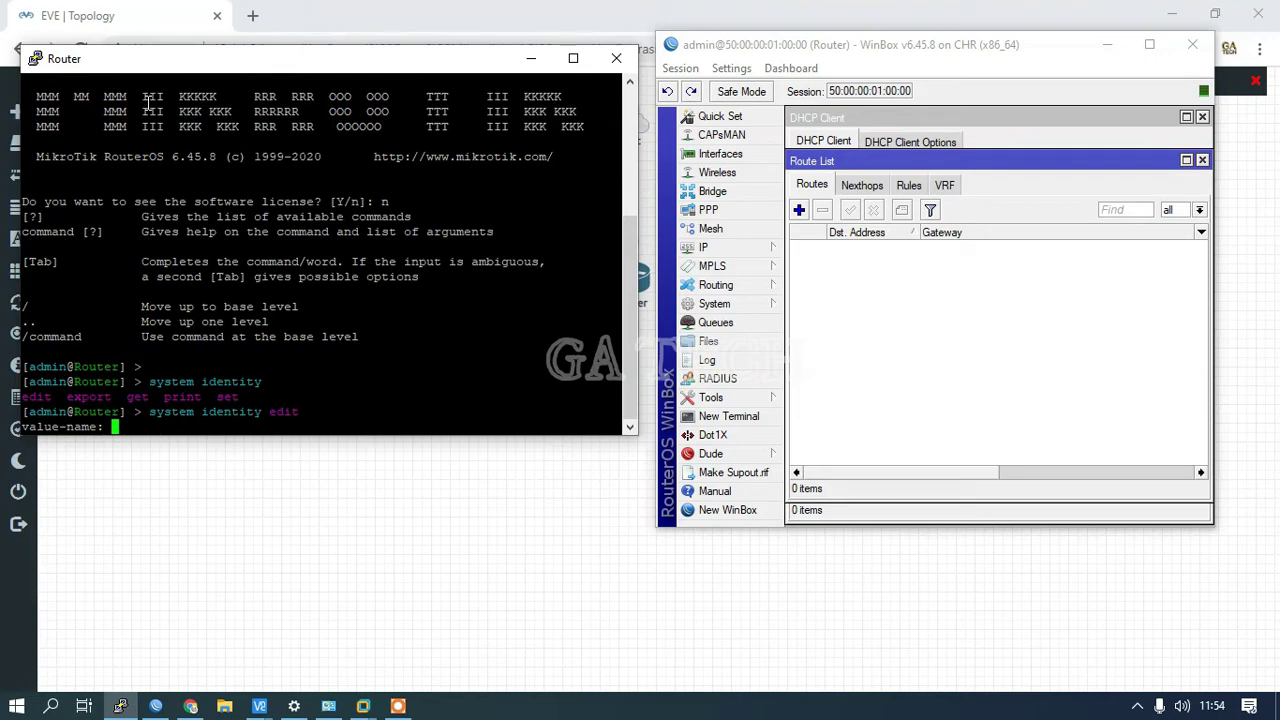
text(name)
key(Return)
key(Right)
key(Right)
key(Right)
key(Right)
key(Right)
key(Right)
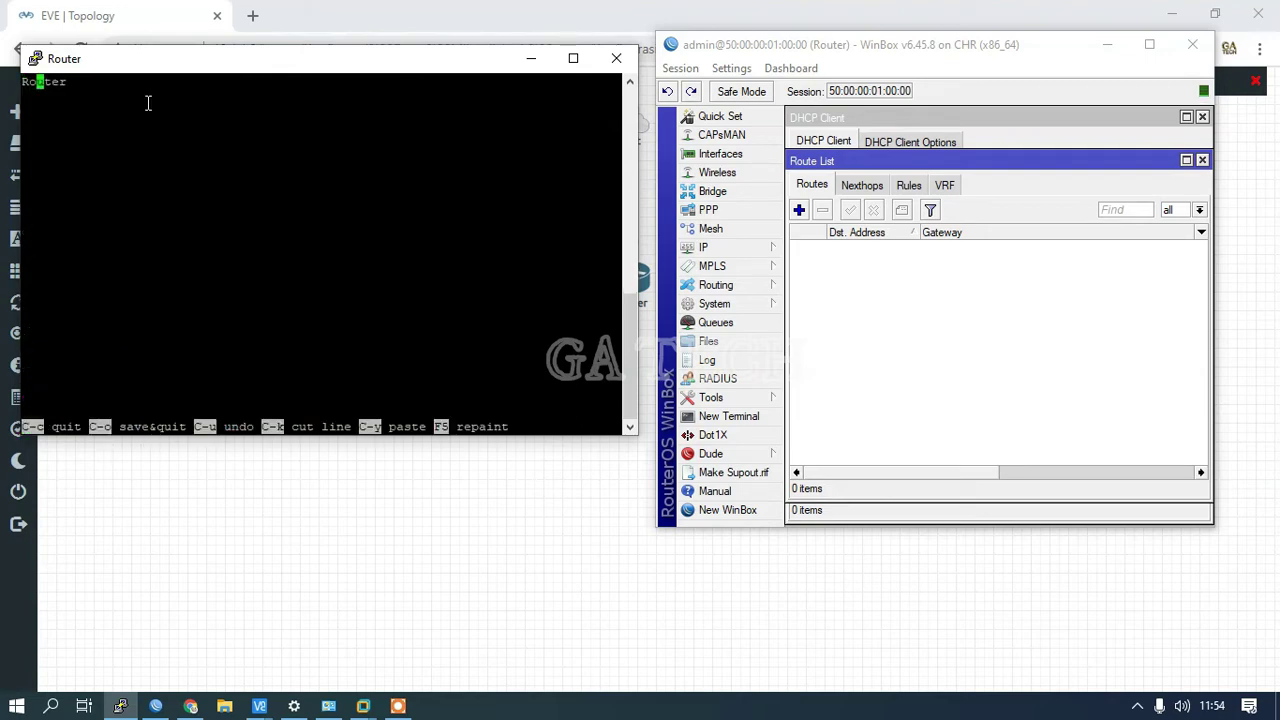
key(BackSpace)
key(BackSpace)
key(BackSpace)
key(BackSpace)
key(BackSpace)
text(1)
key(ctrl+o)
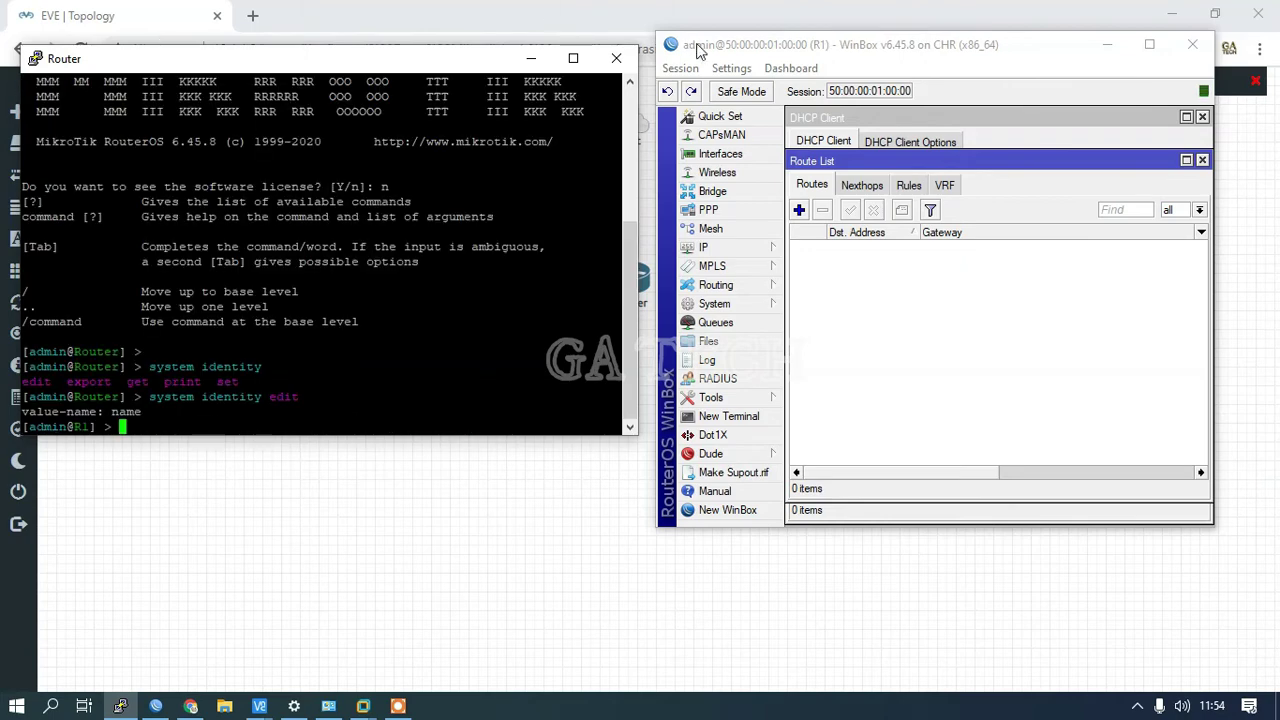
click(864, 310)
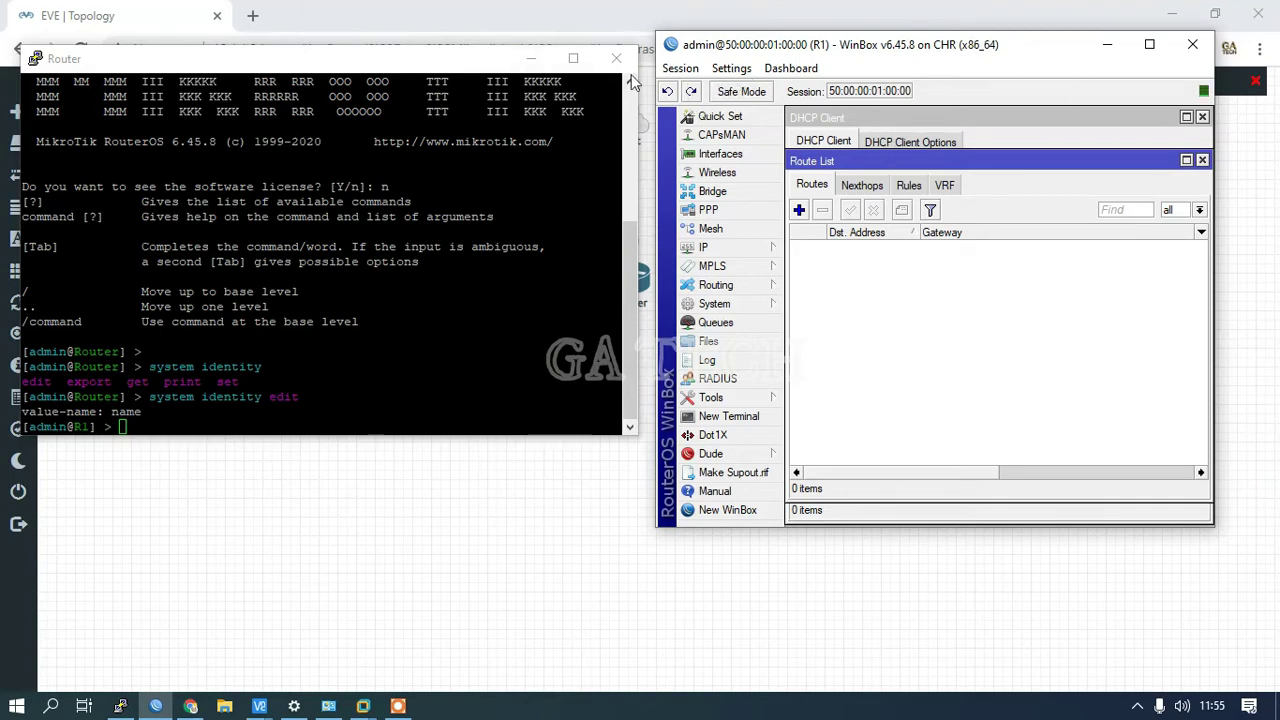
Step: Remove the existing ether2 entry from WinBox's DHCP Client list
click(536, 62)
drag(818, 50, 834, 72)
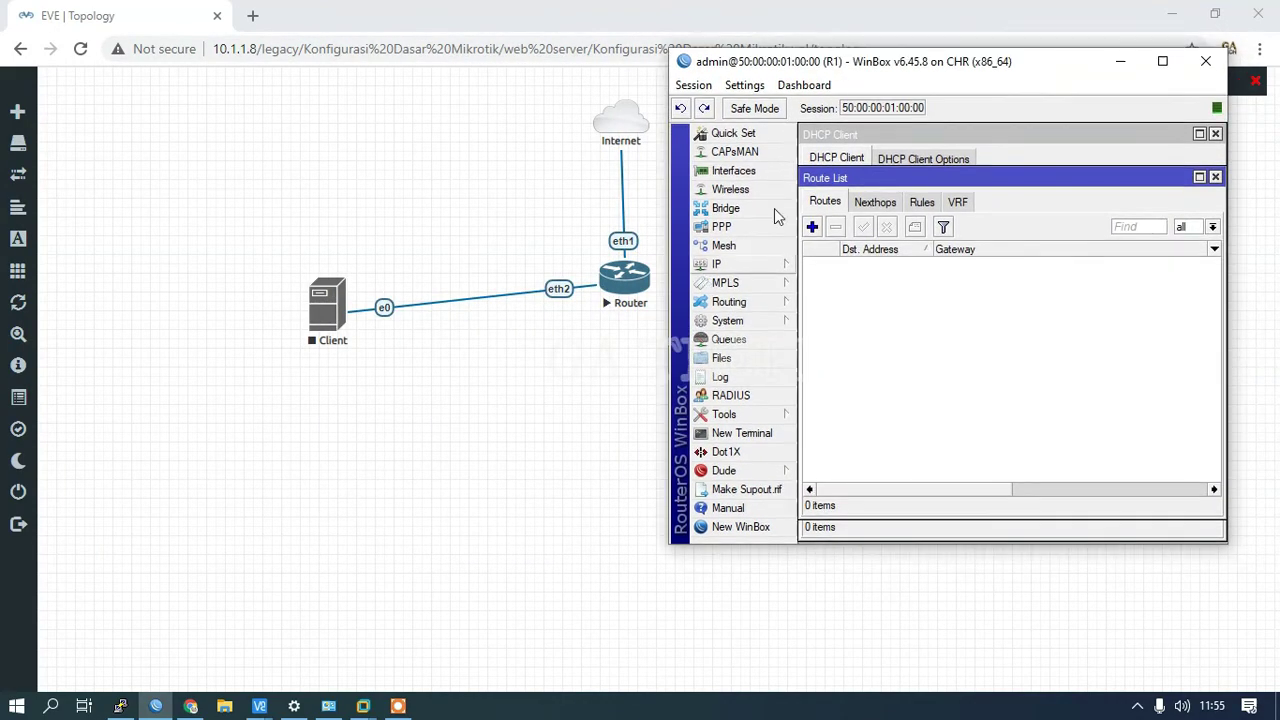
drag(724, 66, 752, 70)
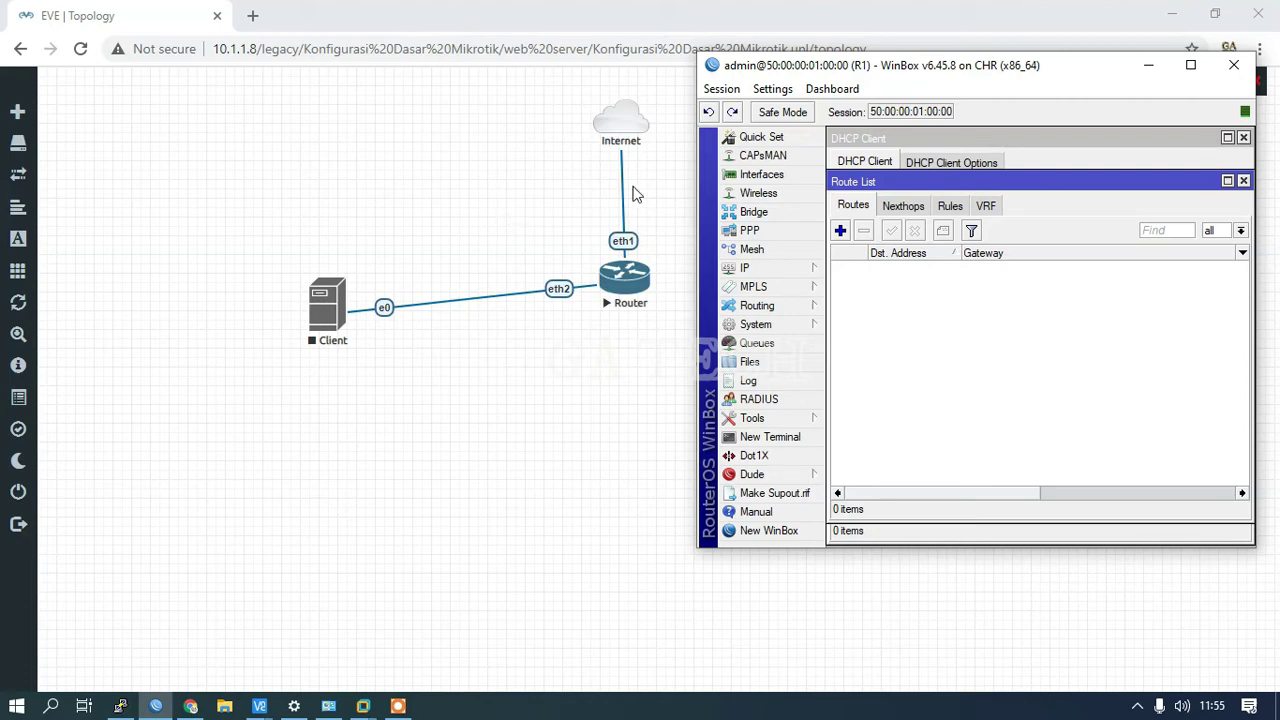
drag(865, 75, 867, 59)
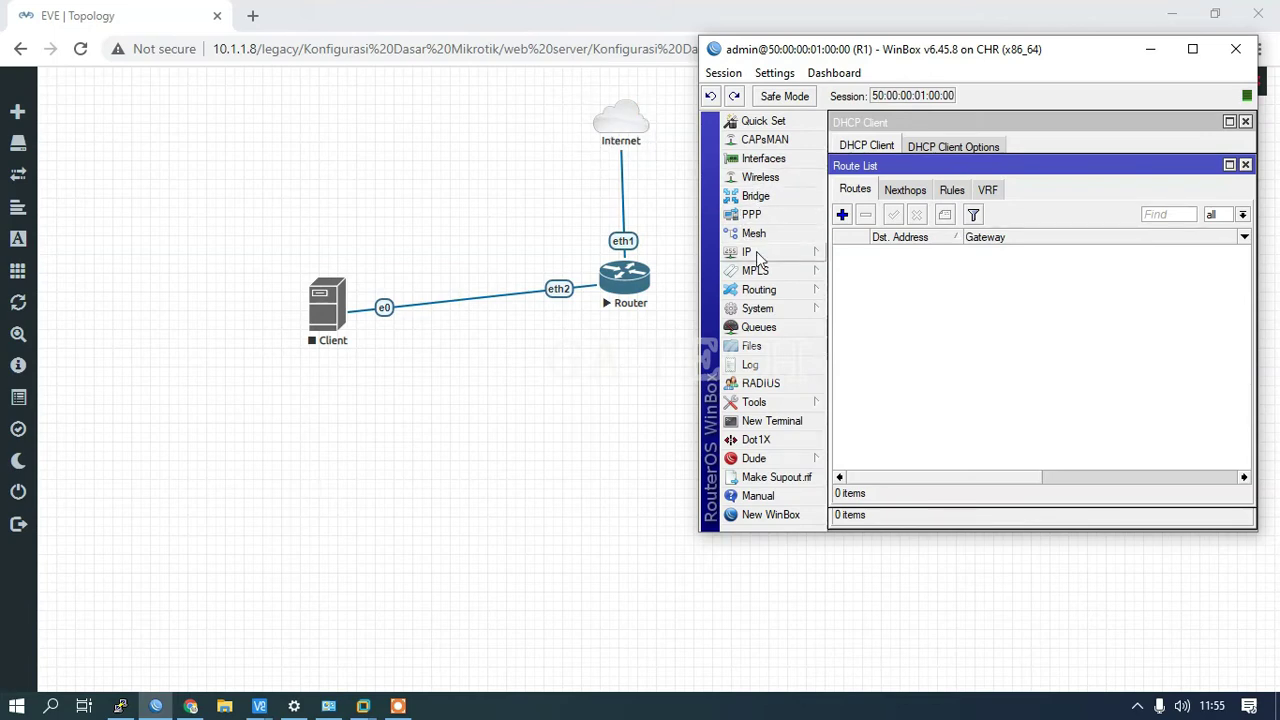
click(748, 252)
click(866, 306)
click(886, 210)
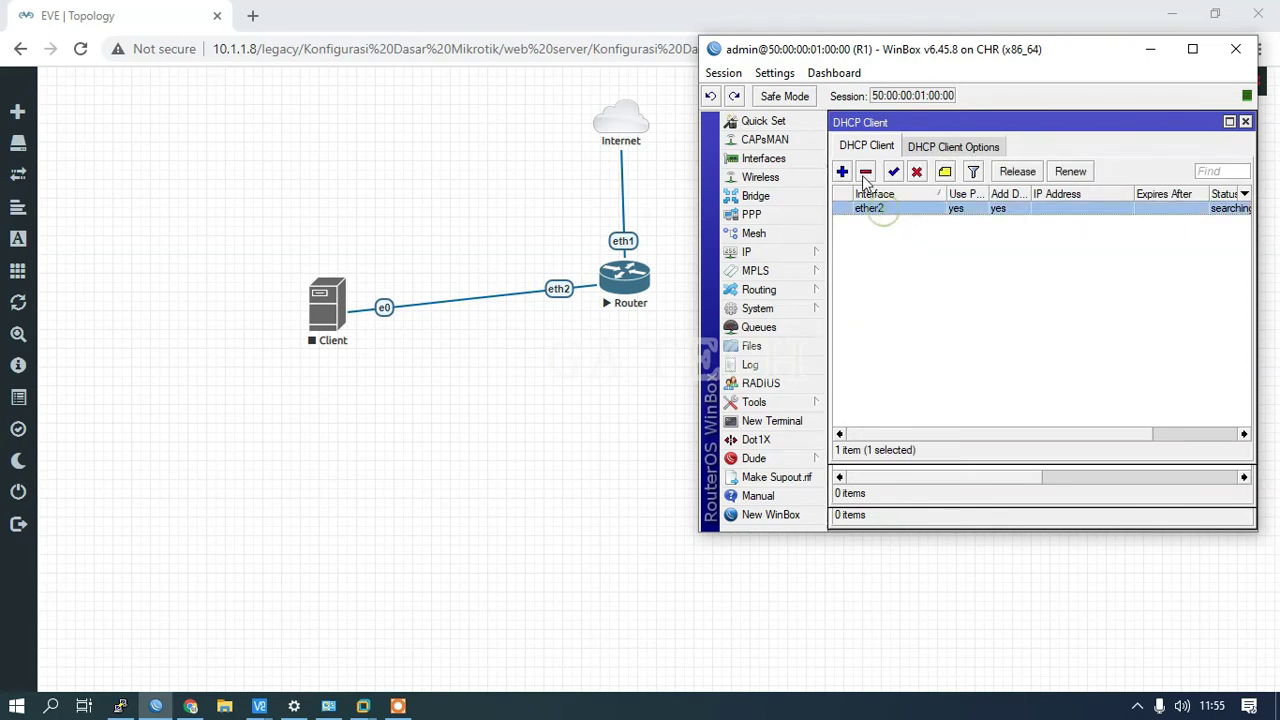
click(866, 173)
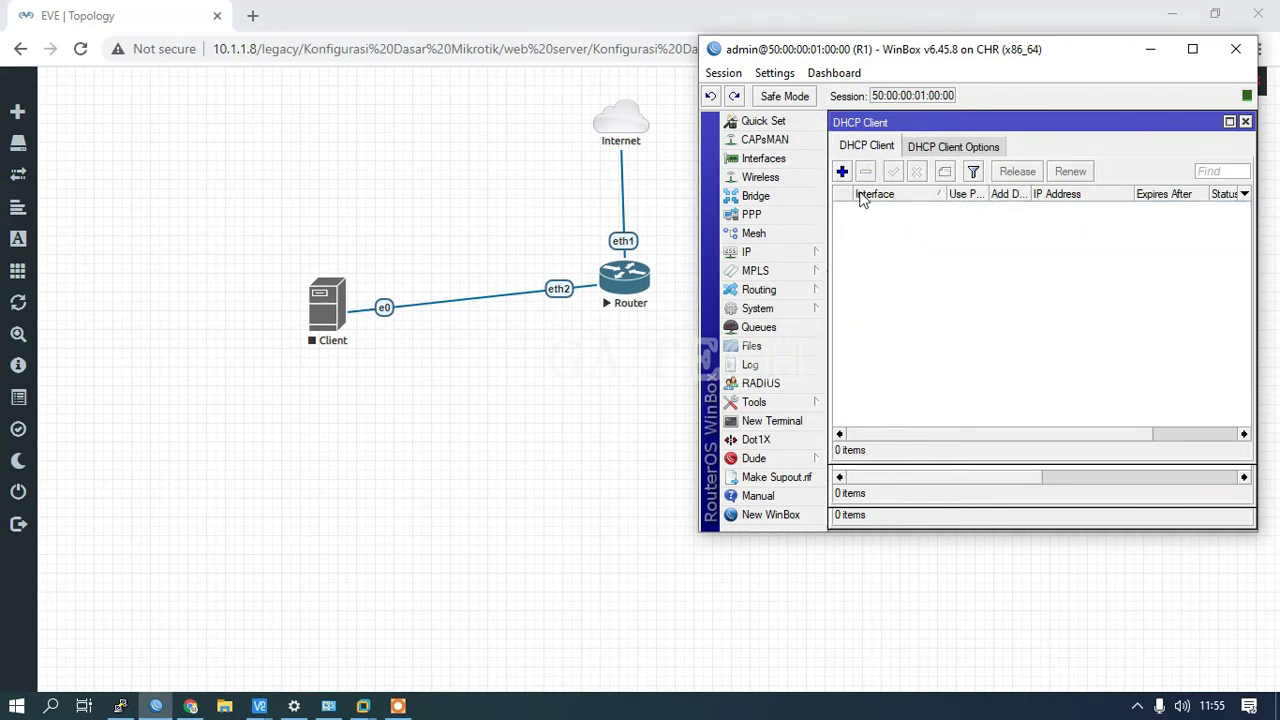
Step: Add a DHCP client on ether1 and enable it
click(843, 172)
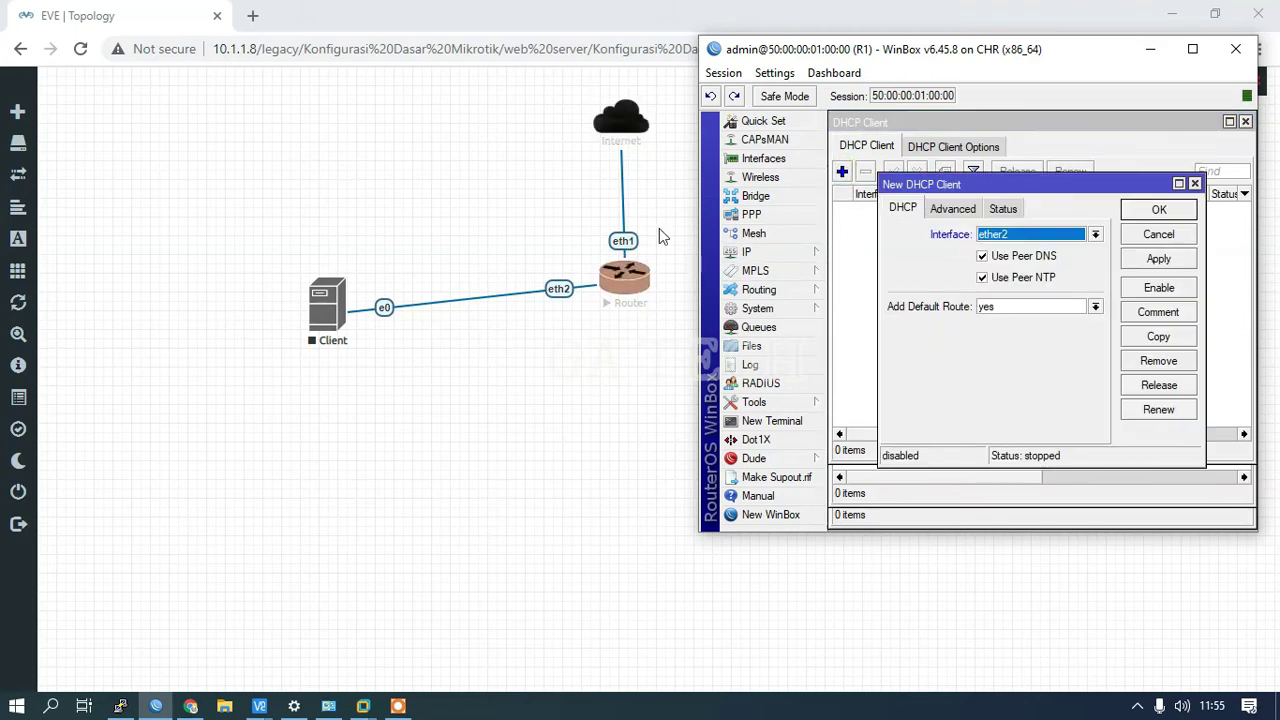
click(1000, 234)
click(1004, 252)
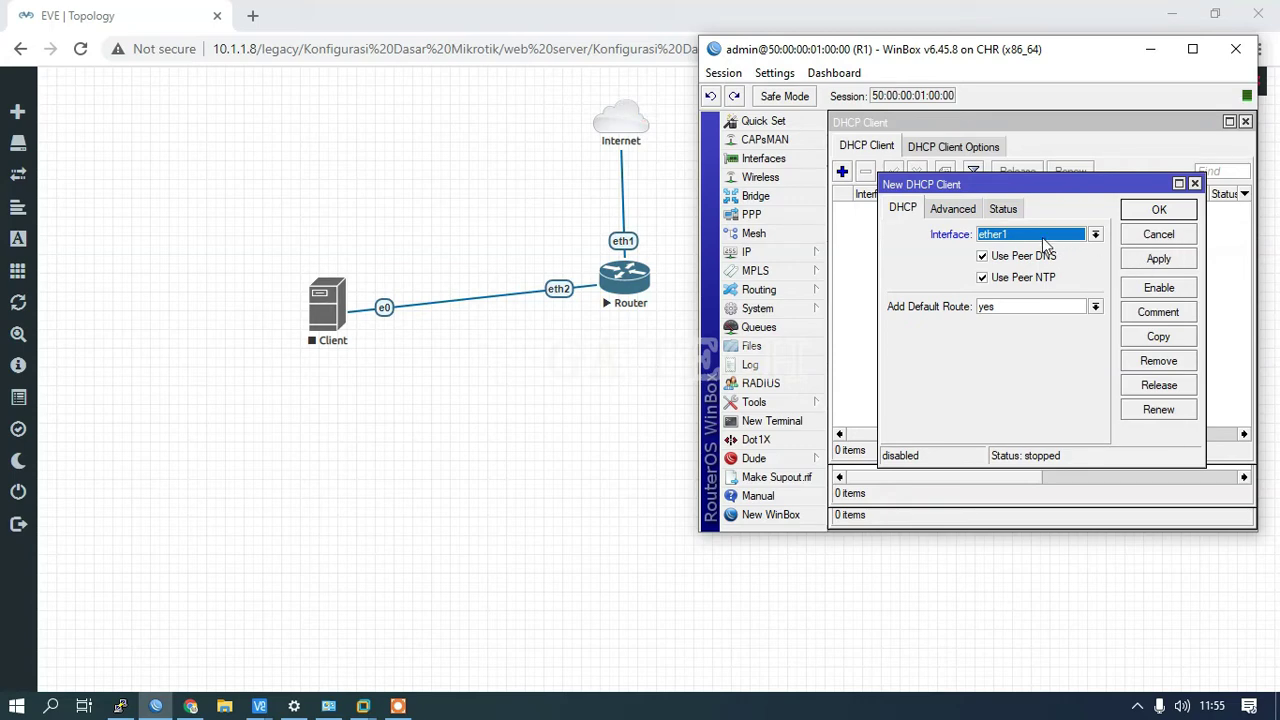
click(1043, 238)
click(1012, 248)
click(1160, 212)
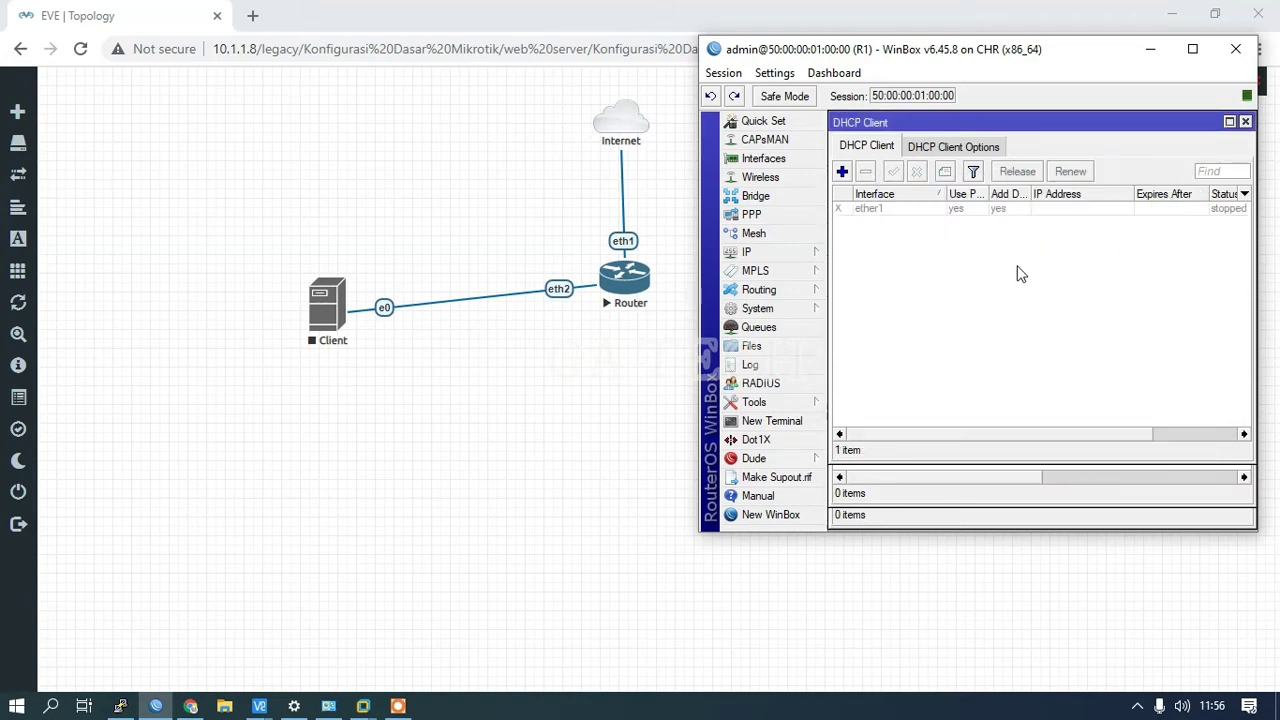
click(879, 212)
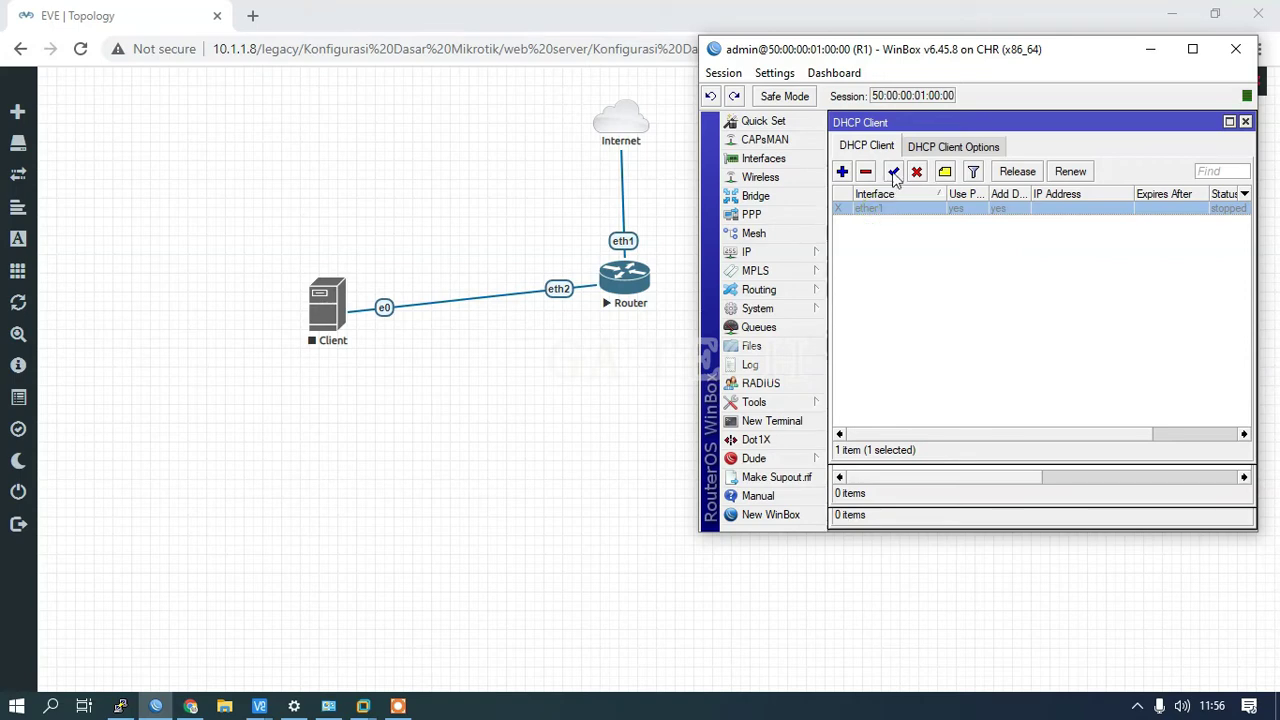
click(894, 172)
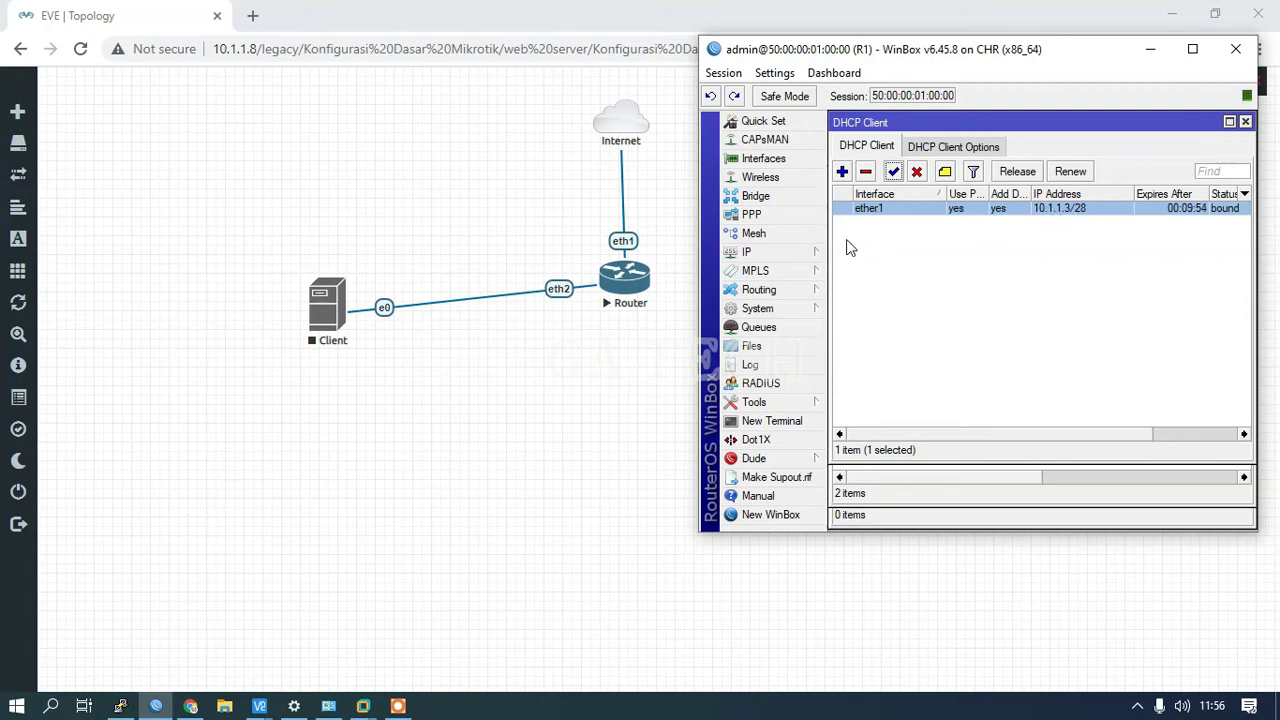
Step: Check the router's IP address list and remove the ether1 DHCP client
click(760, 253)
click(848, 272)
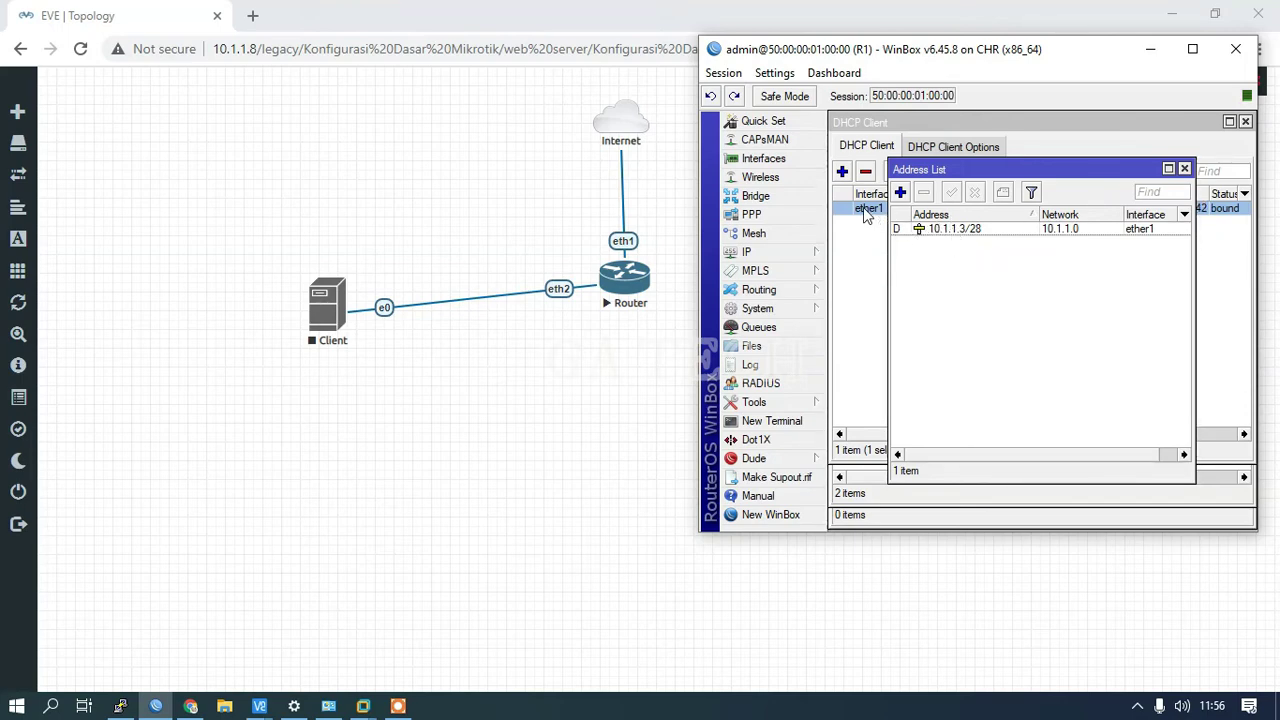
click(866, 175)
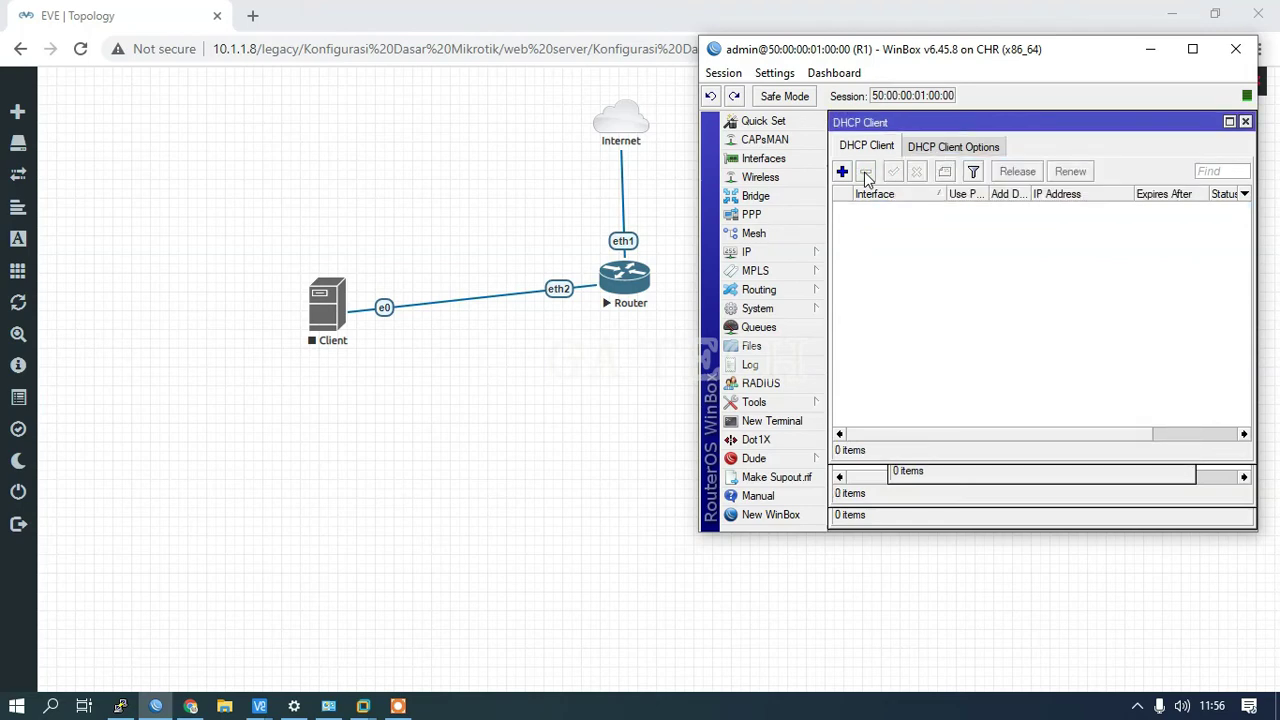
click(752, 252)
click(862, 265)
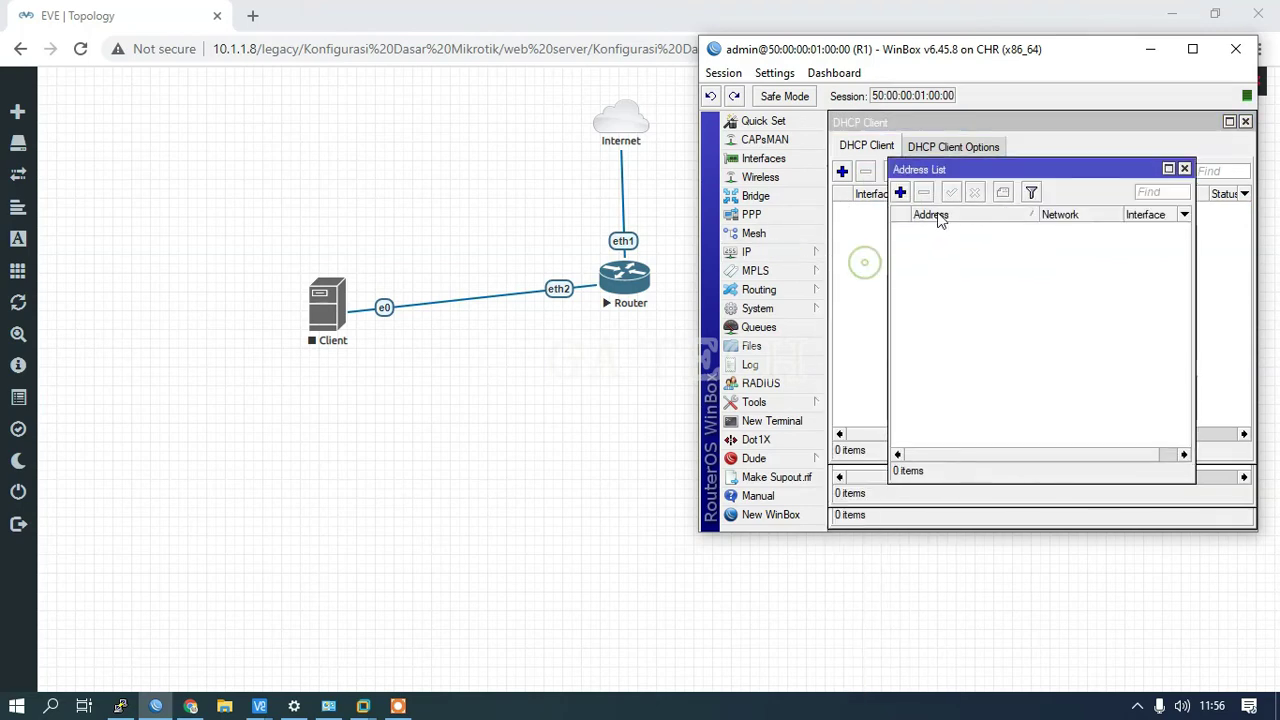
Step: Re-add and enable an ether1 DHCP client, confirming the router's address 10.1.1.3/28
click(832, 234)
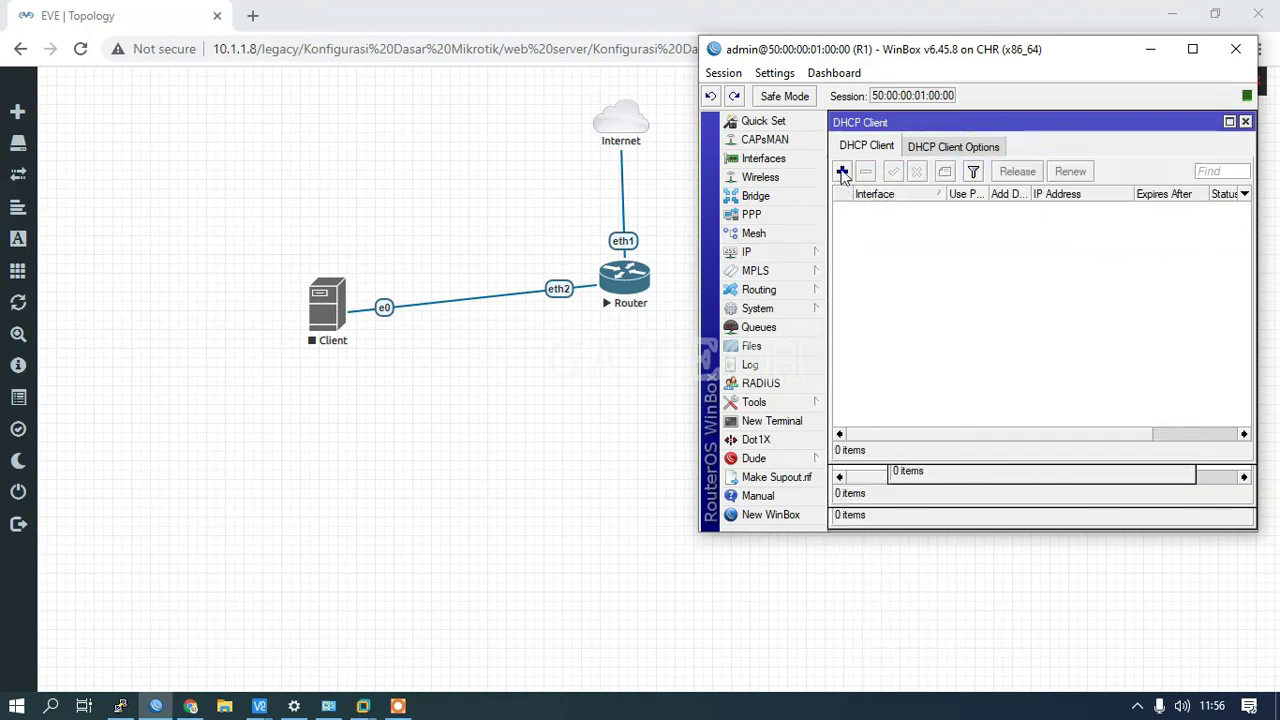
click(842, 172)
click(1026, 236)
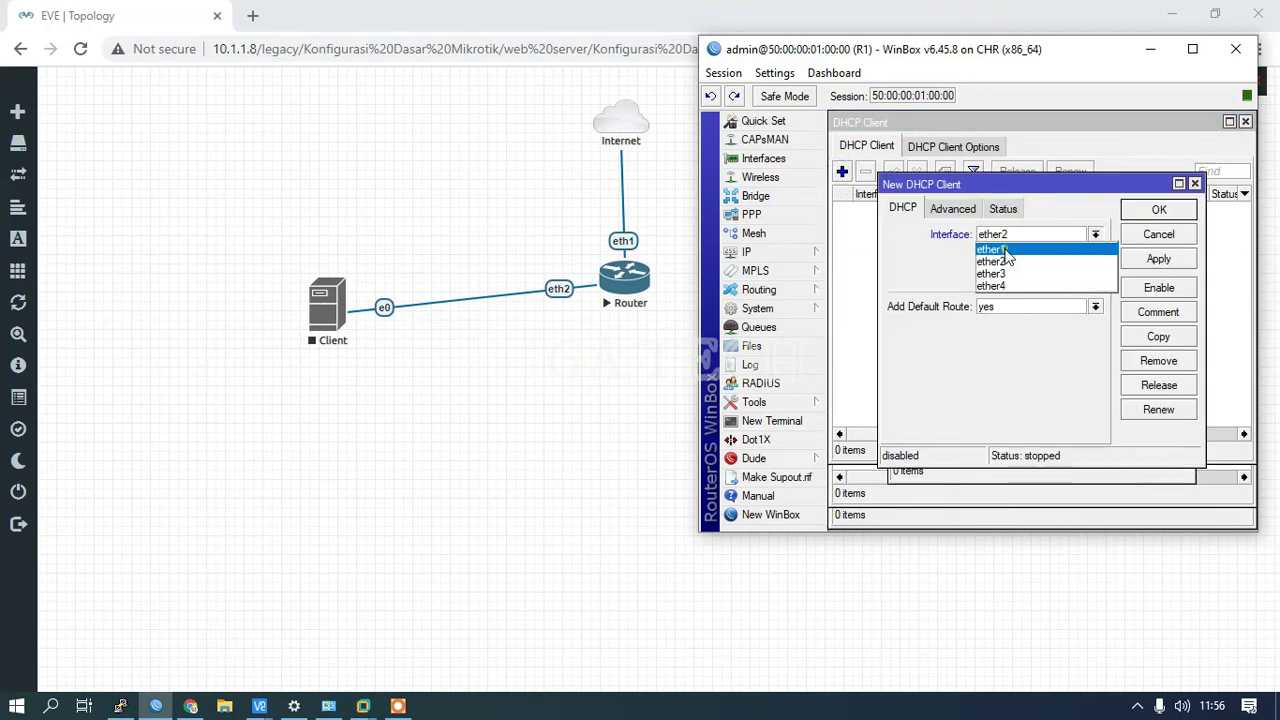
click(1004, 250)
click(1156, 258)
click(1141, 211)
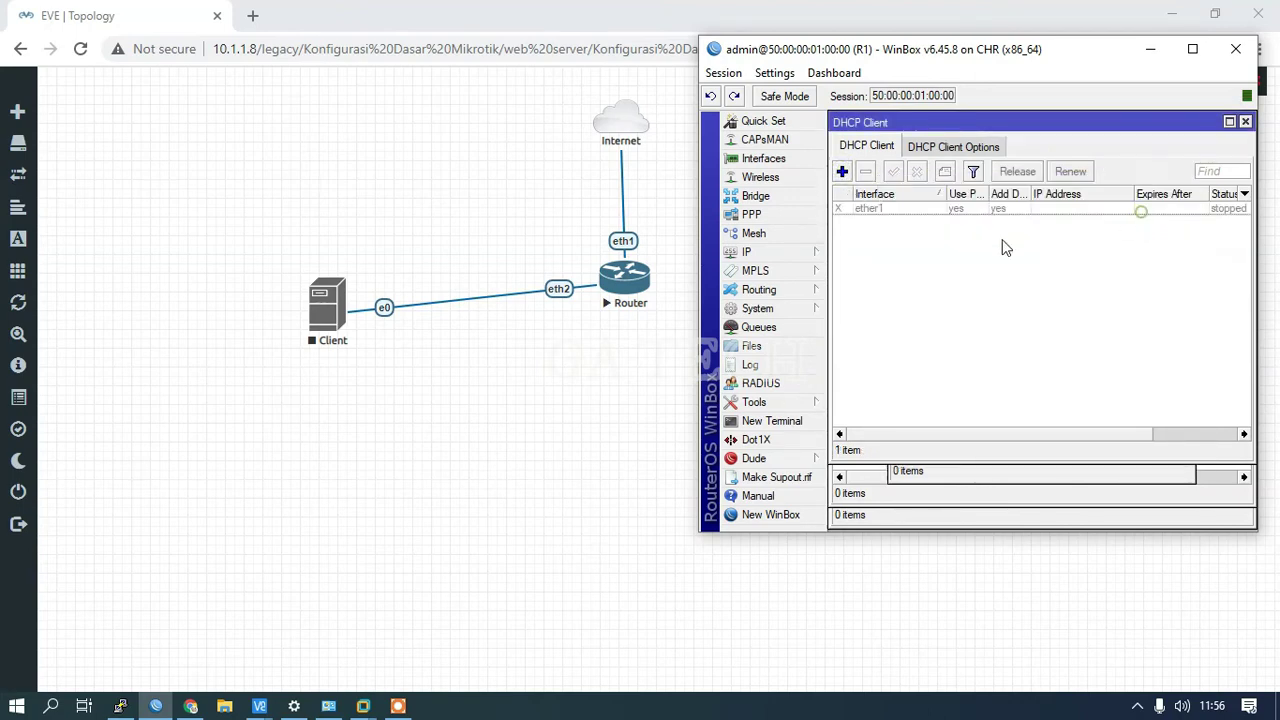
click(895, 208)
click(893, 171)
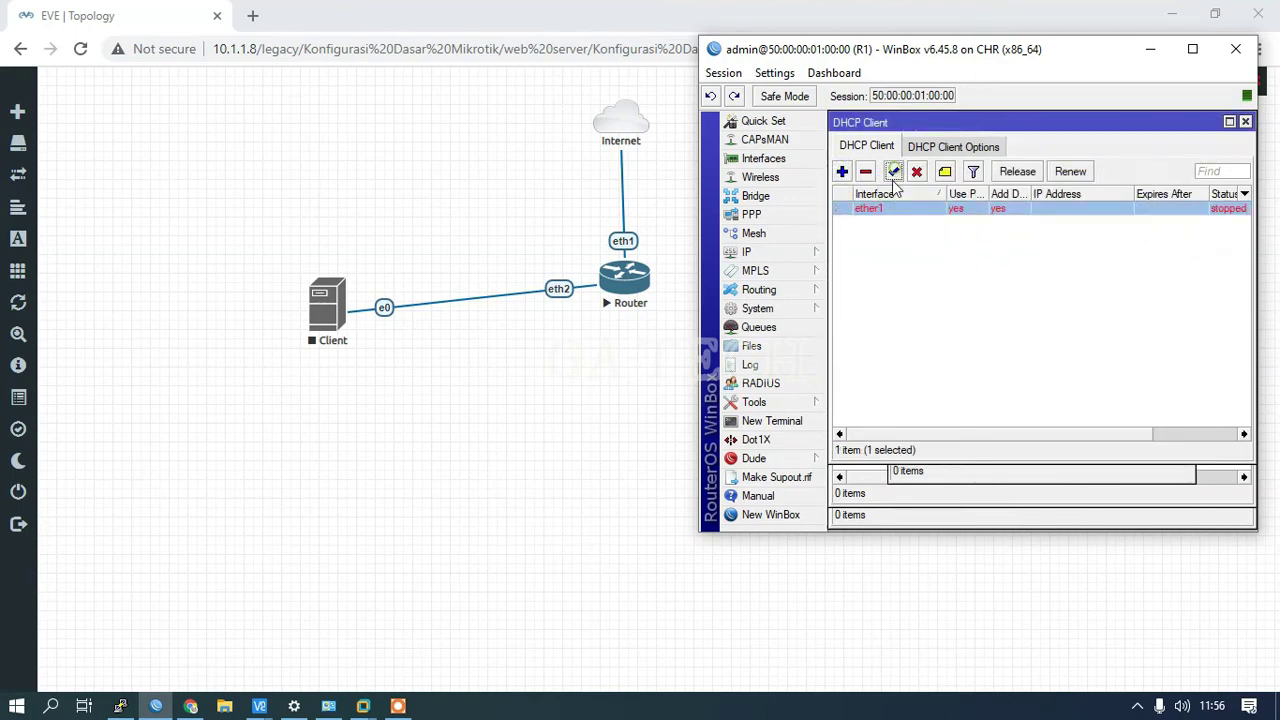
click(756, 253)
click(855, 268)
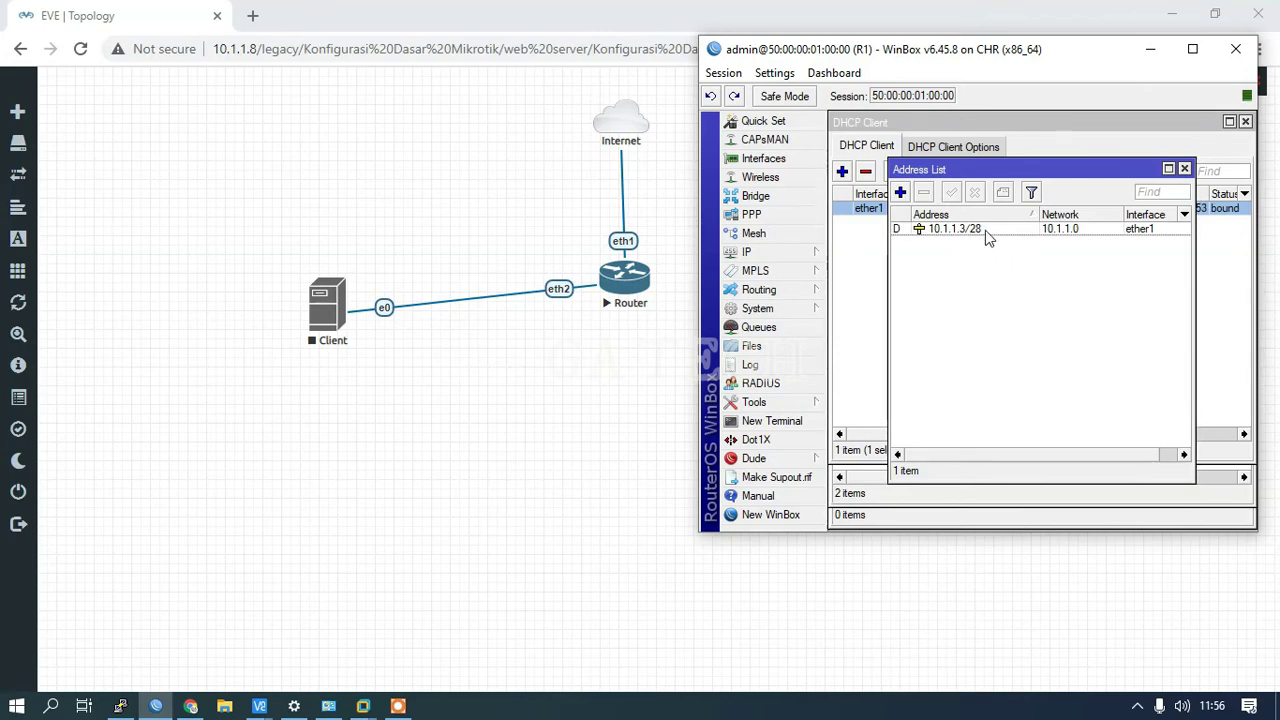
Step: Add a 10.1.1.3/28 text label to the topology beside the router's eth1 port
click(484, 196)
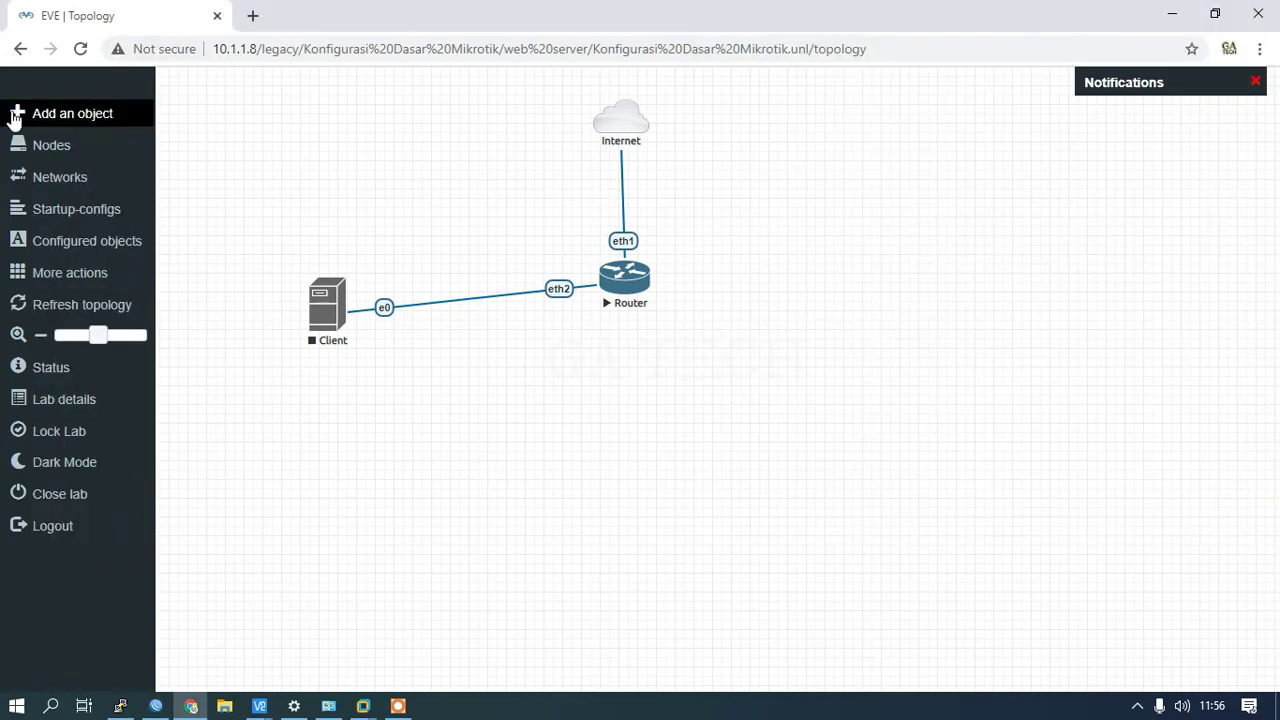
click(45, 113)
click(31, 246)
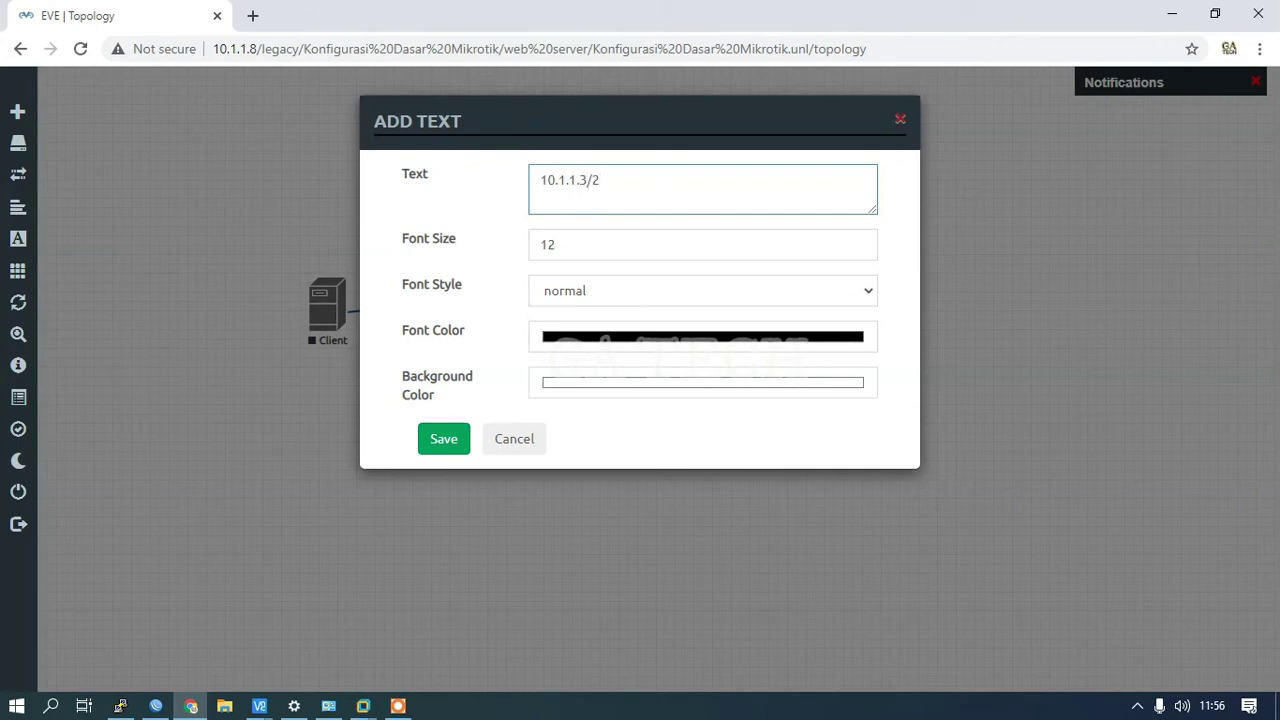
click(436, 437)
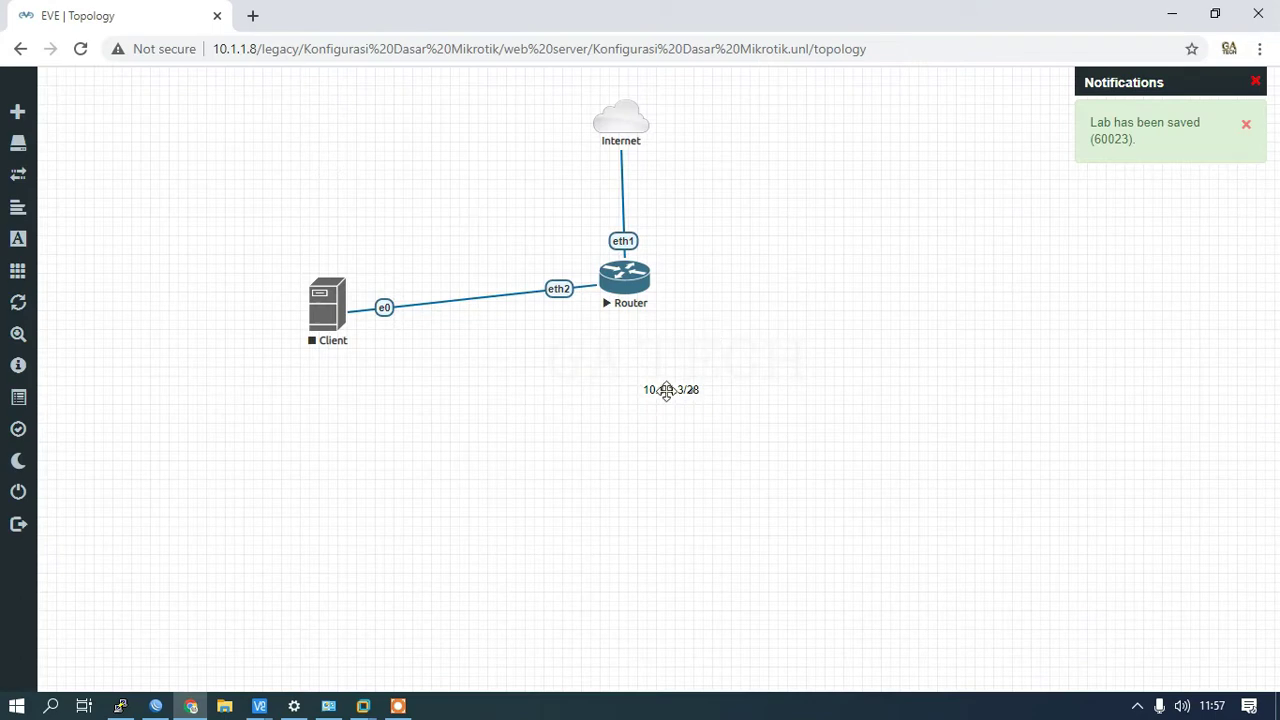
drag(666, 390, 666, 240)
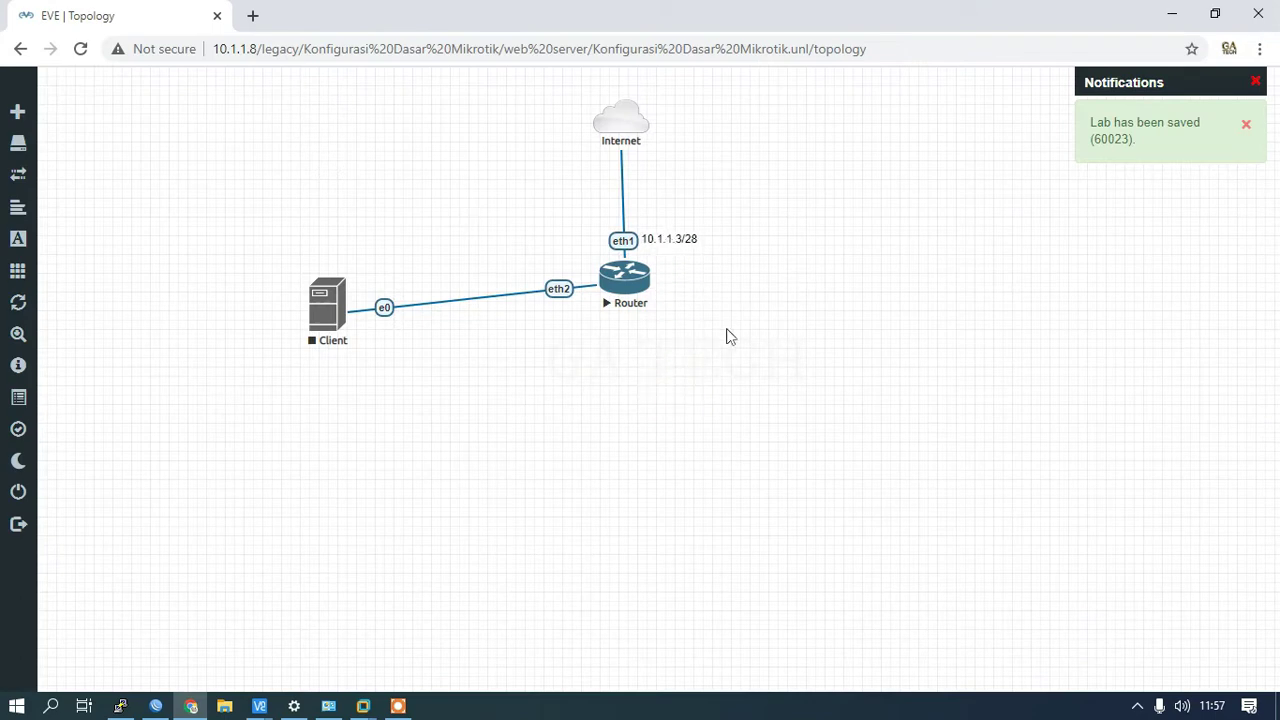
click(152, 707)
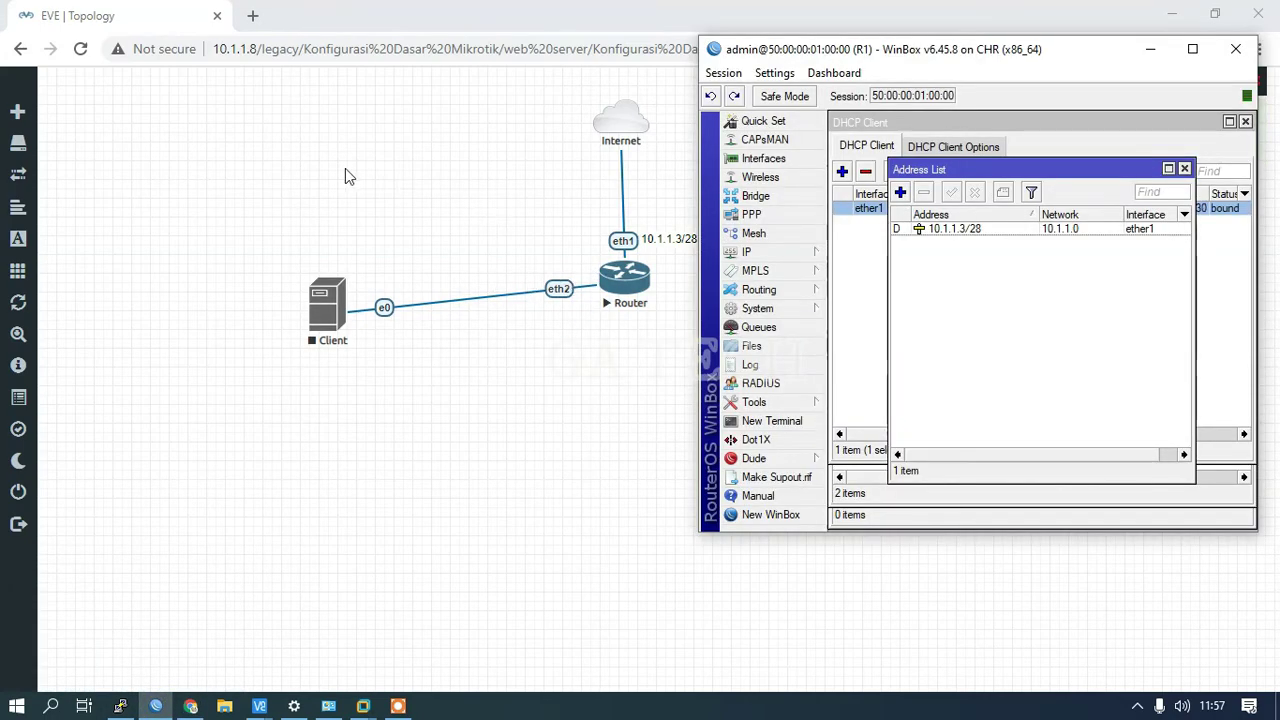
Step: Add a 192.168.10.1/24 text label on the Client–Router link
click(52, 115)
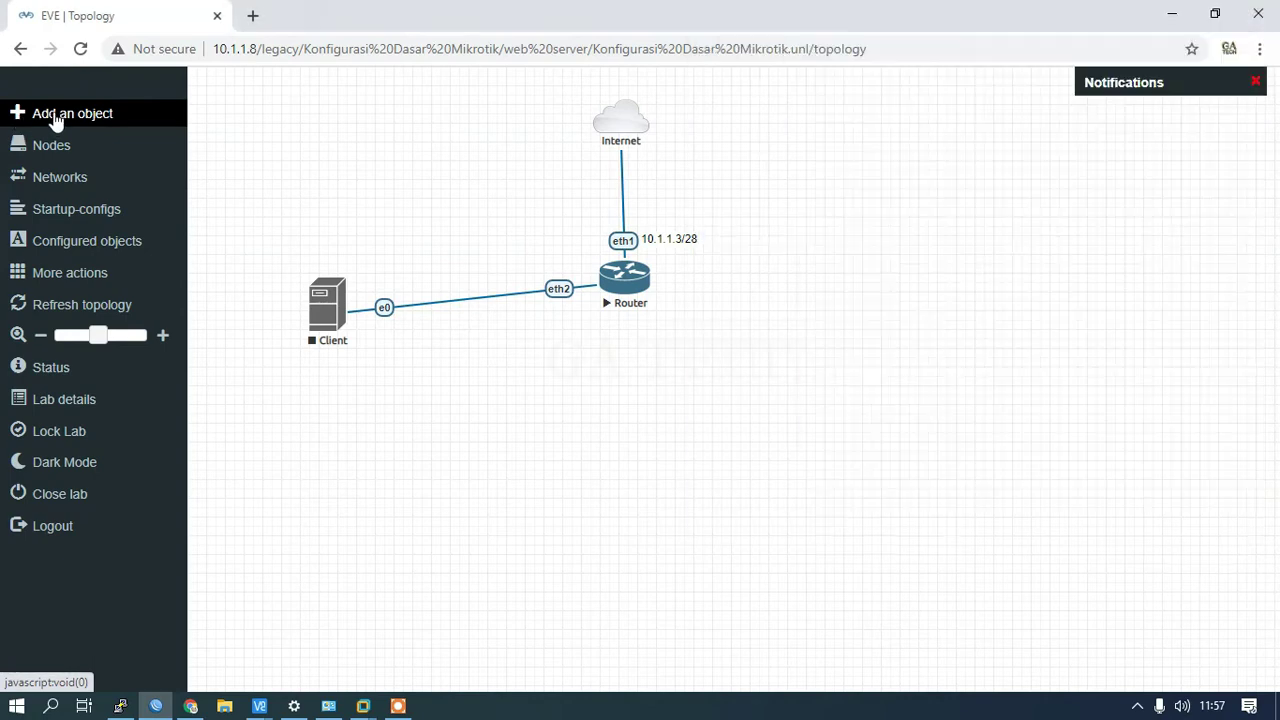
click(100, 247)
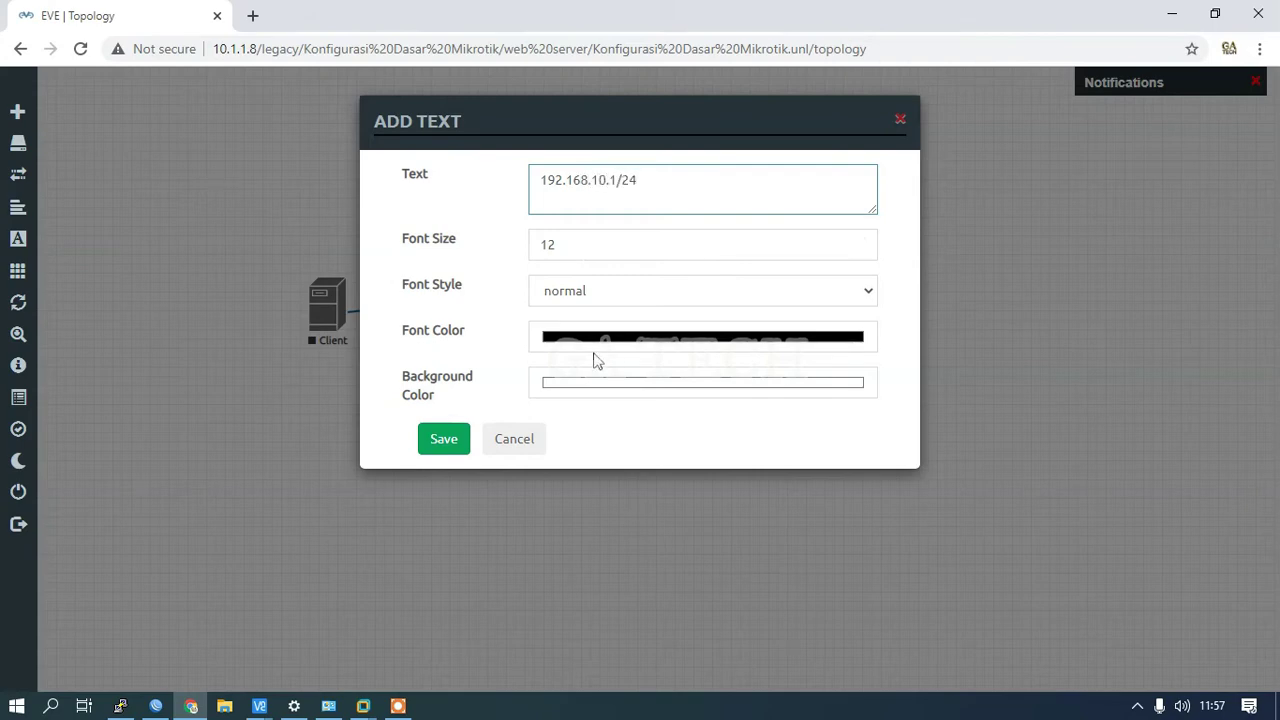
click(443, 440)
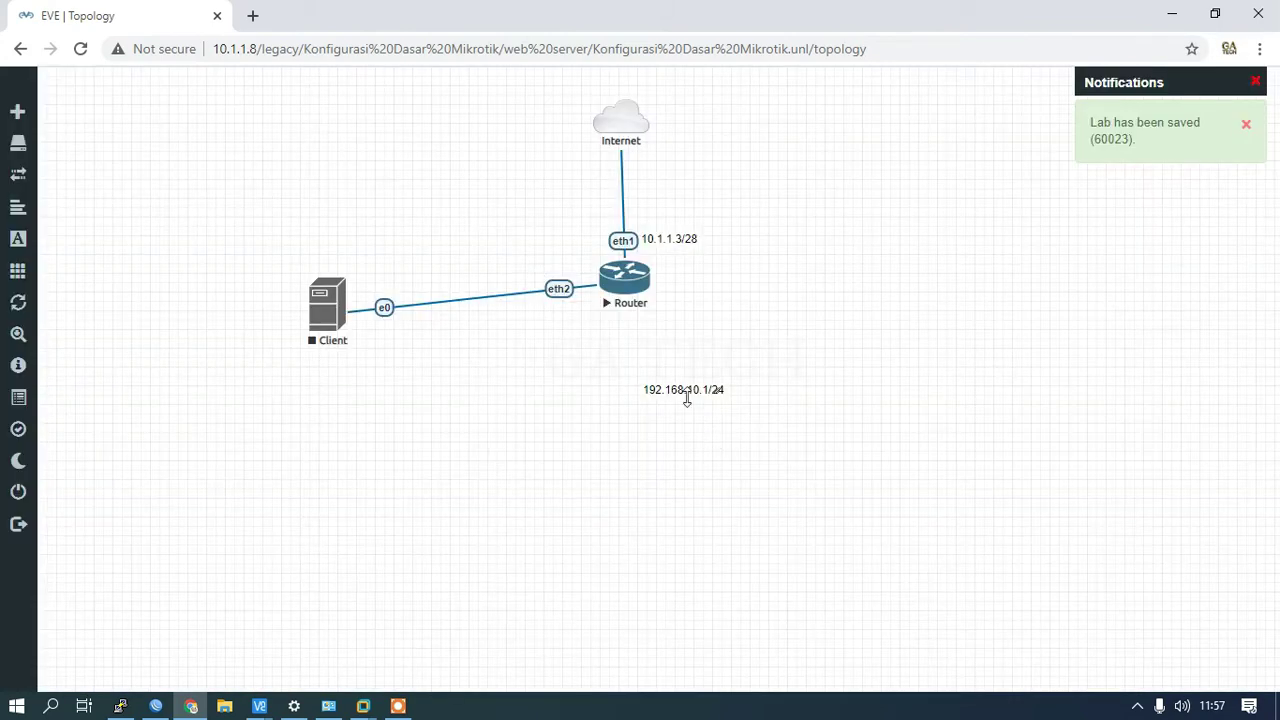
drag(687, 398, 532, 310)
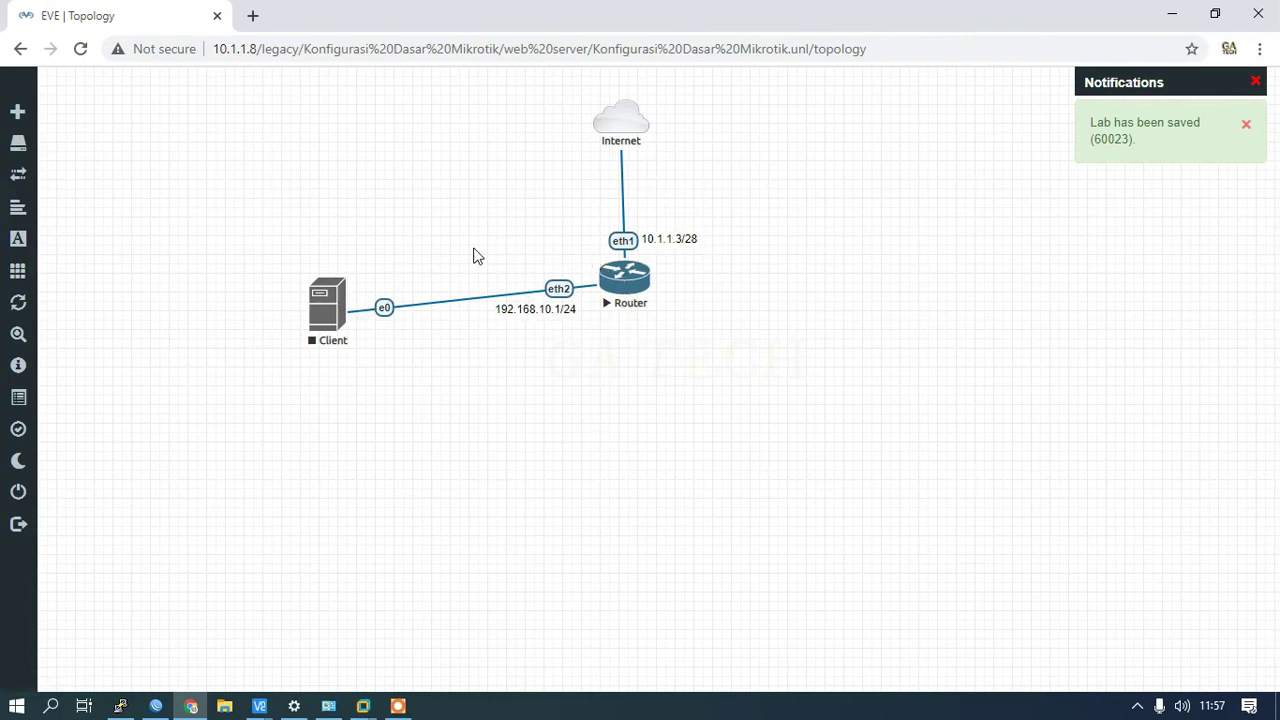
click(156, 706)
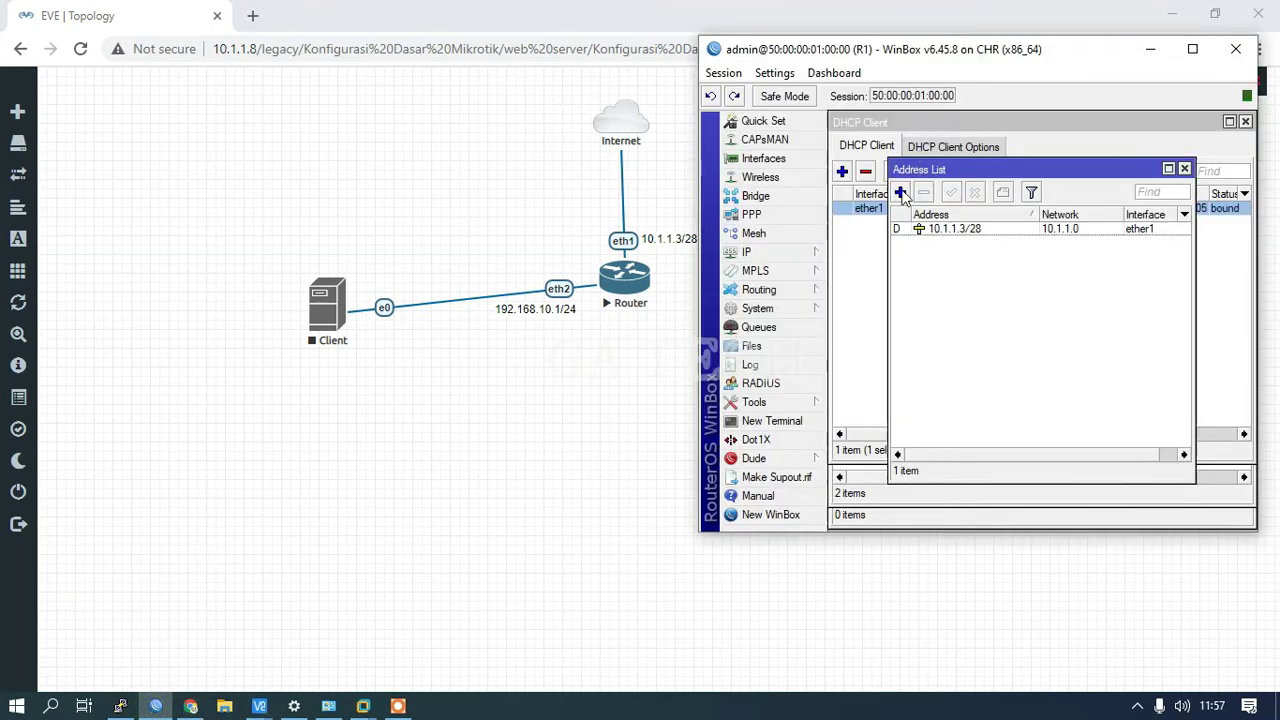
Step: Add the static address 192.168.10.1/24 on interface ether2 in the Address List
click(758, 254)
click(860, 268)
click(900, 192)
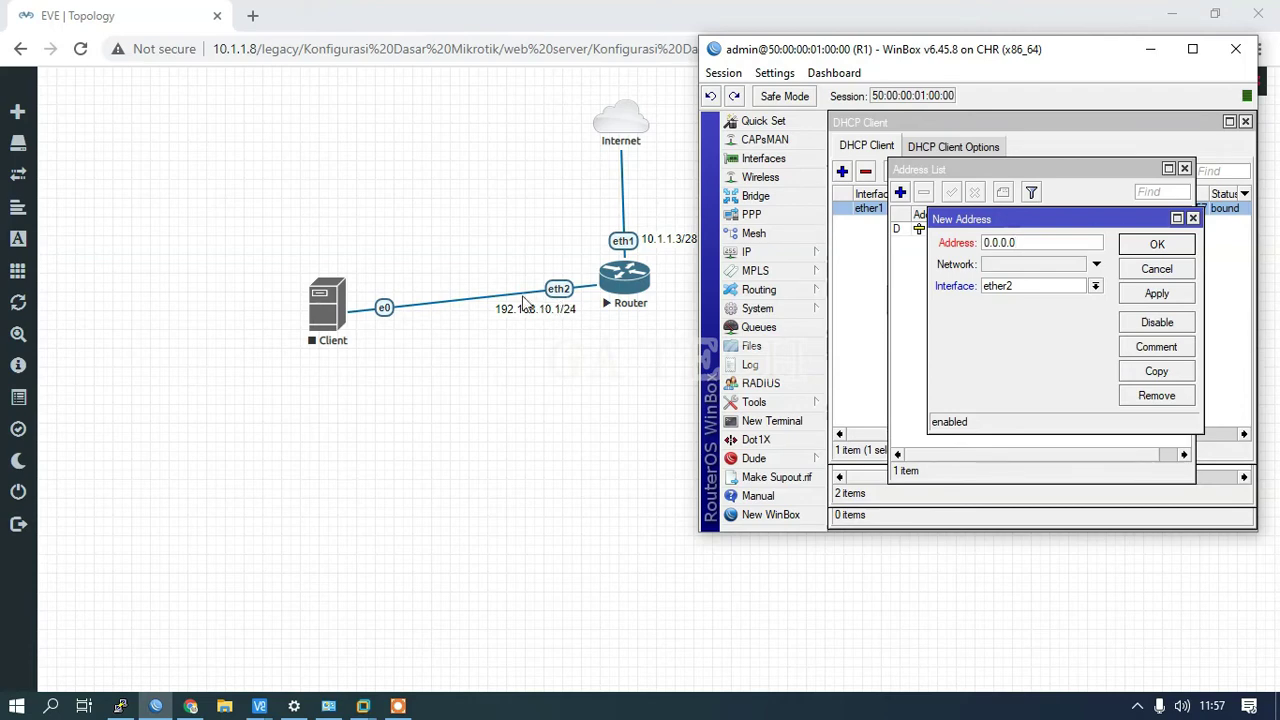
click(1019, 242)
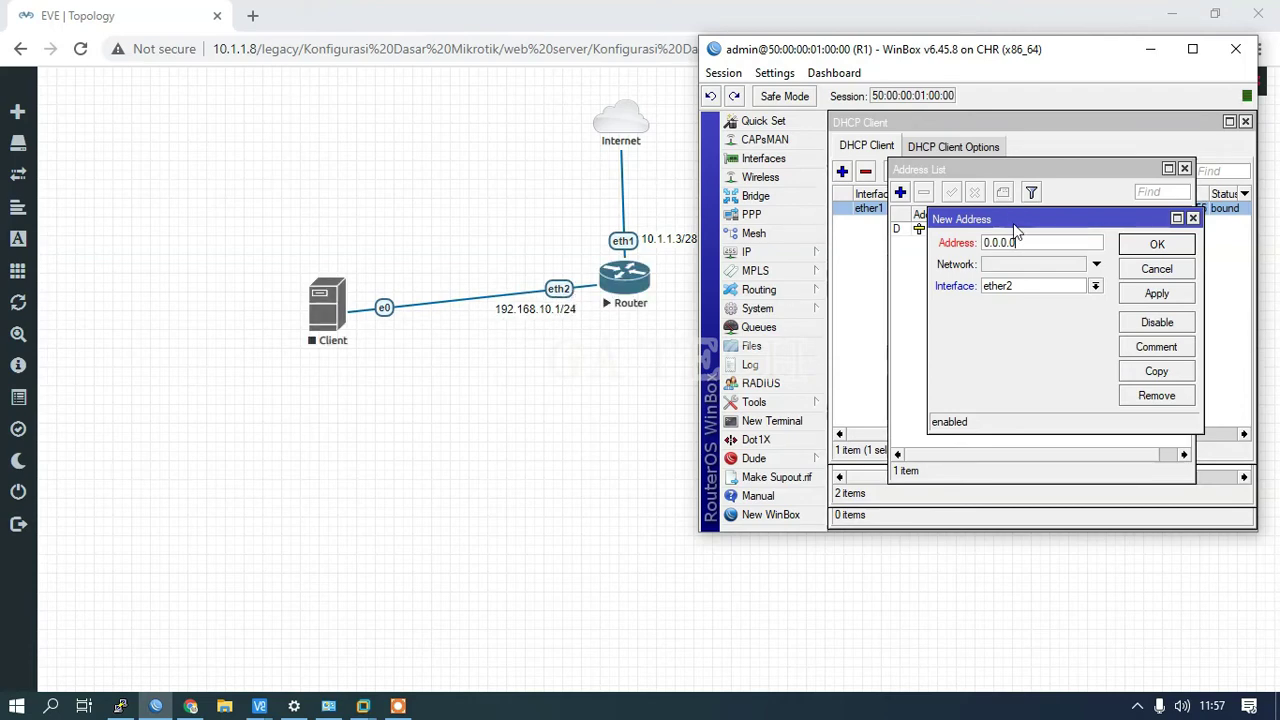
double_click(1019, 242)
text(192.168)
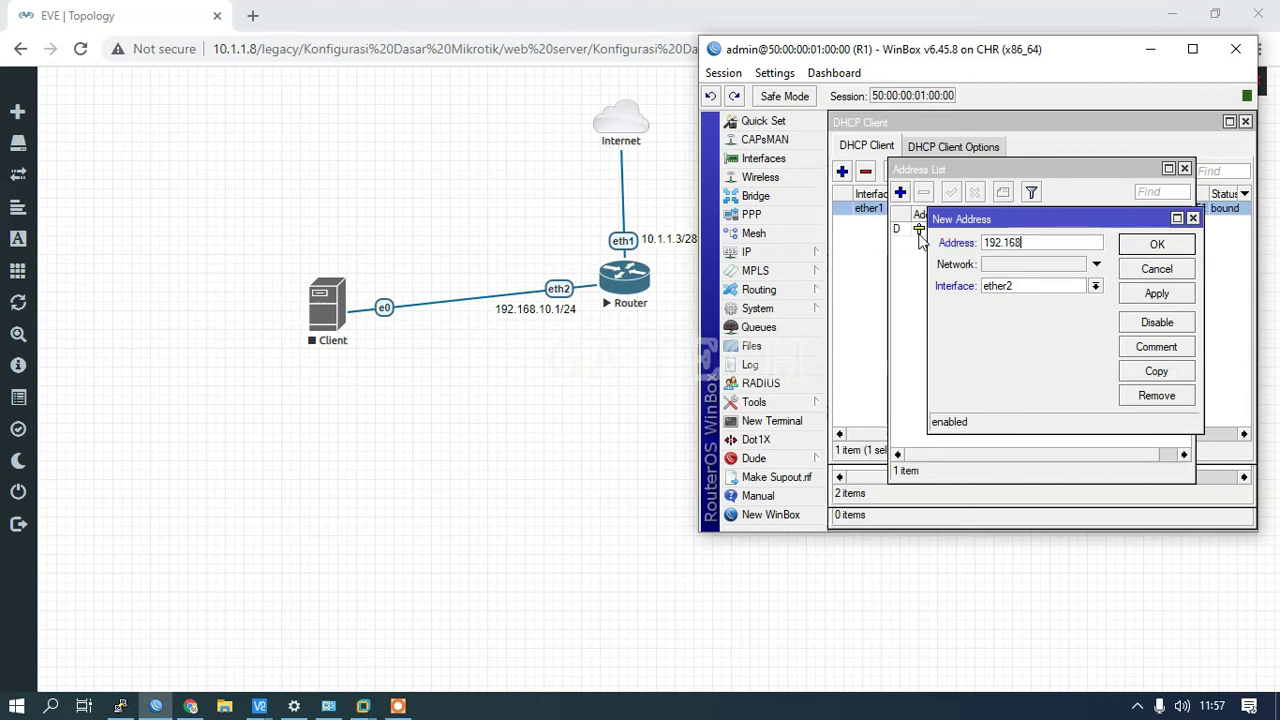
text(.10.1/24)
click(1053, 290)
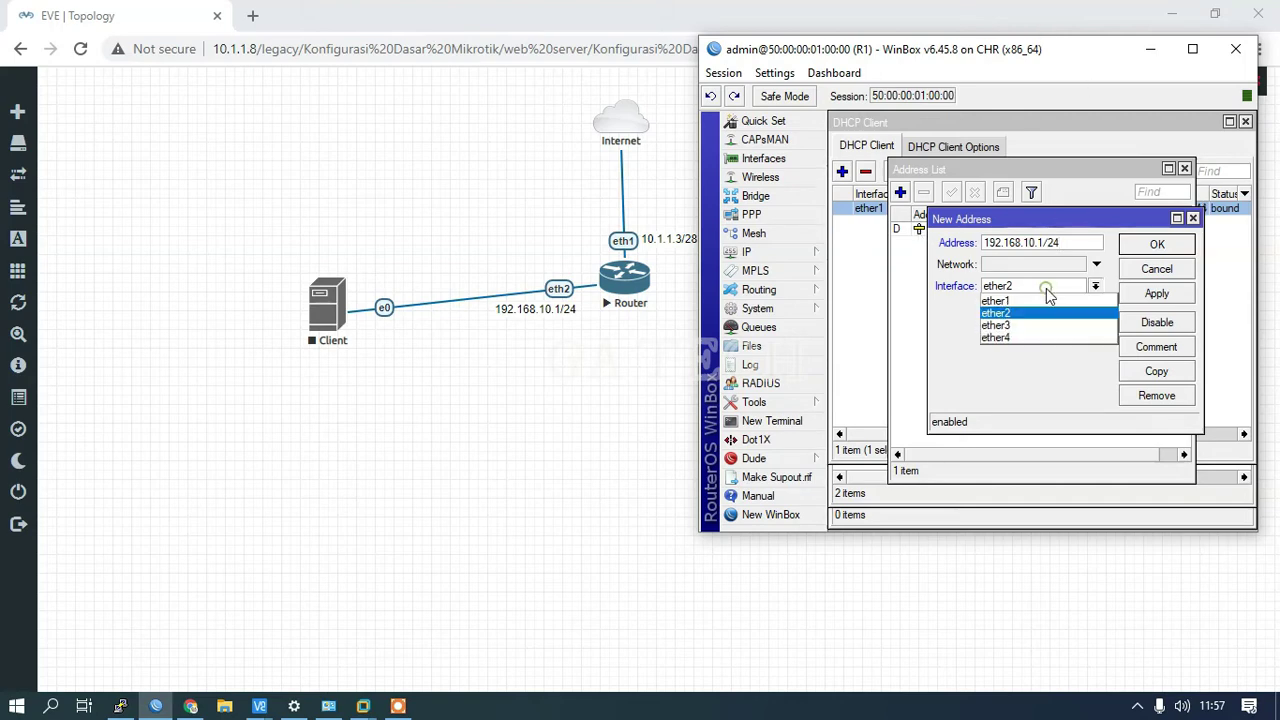
click(1025, 311)
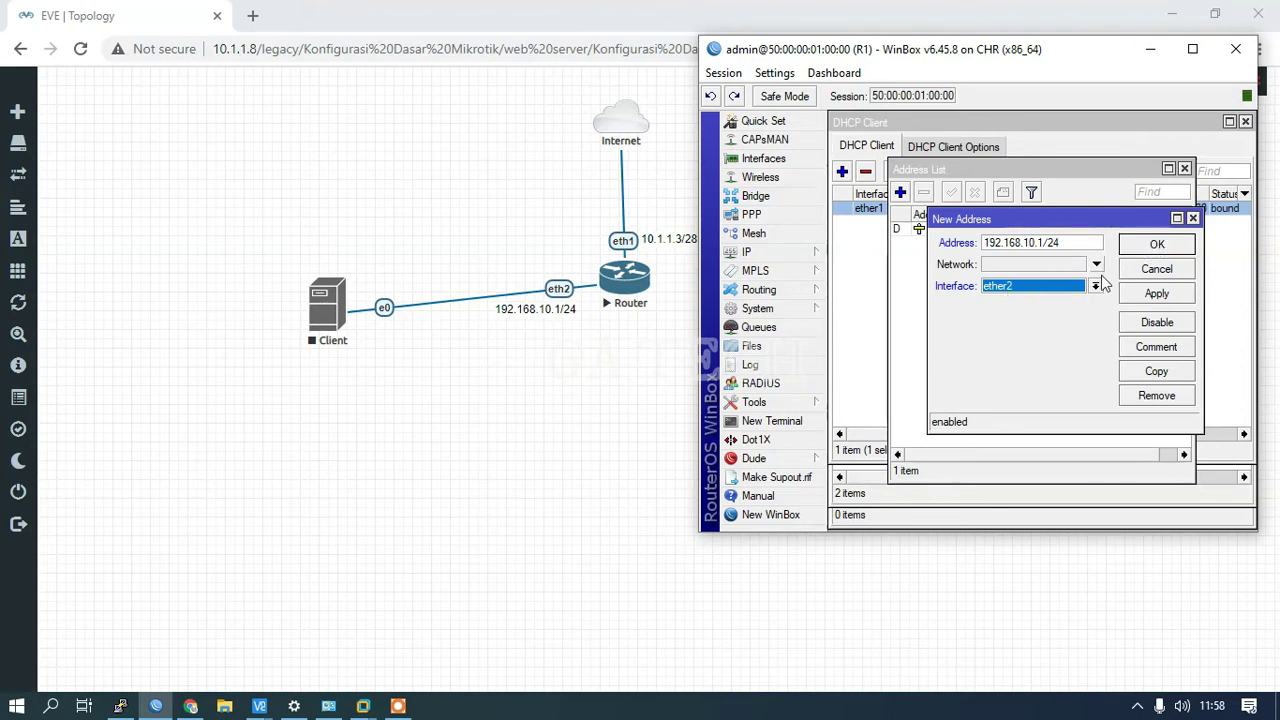
click(1157, 245)
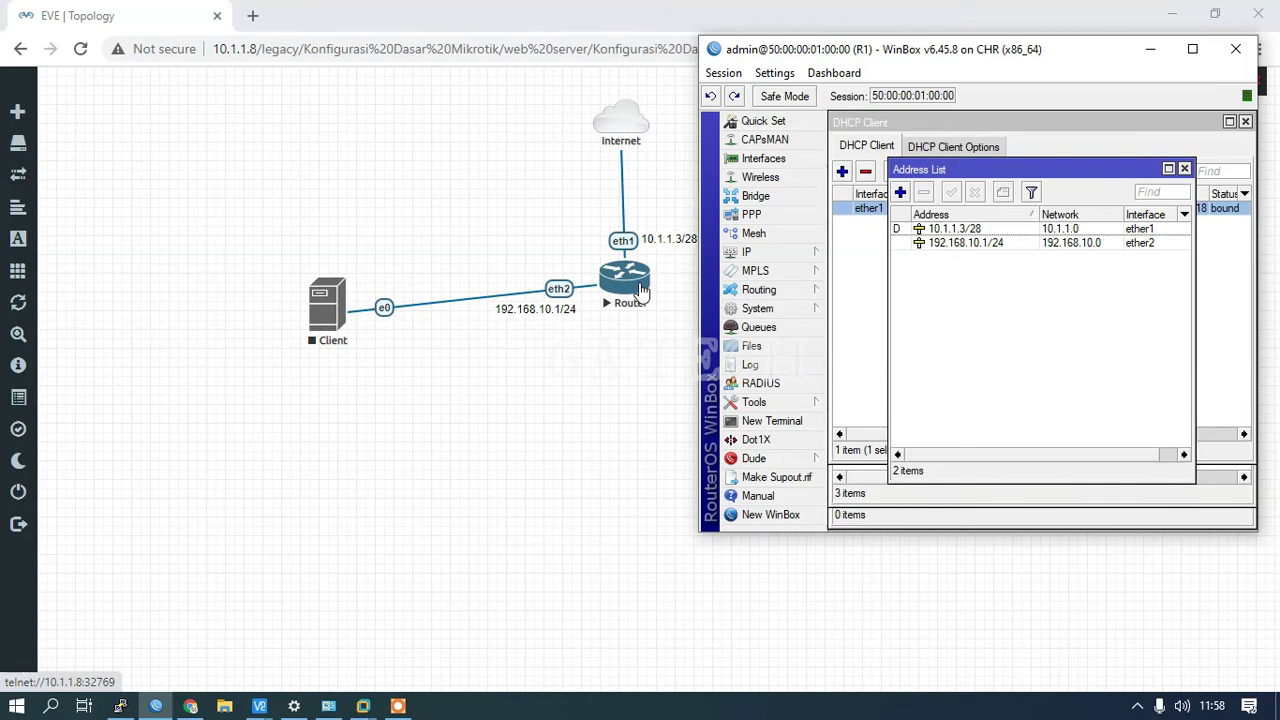
Step: Run DHCP Setup on ether2 with address space 192.168.10.0/24 and gateway 192.168.10.1
click(754, 255)
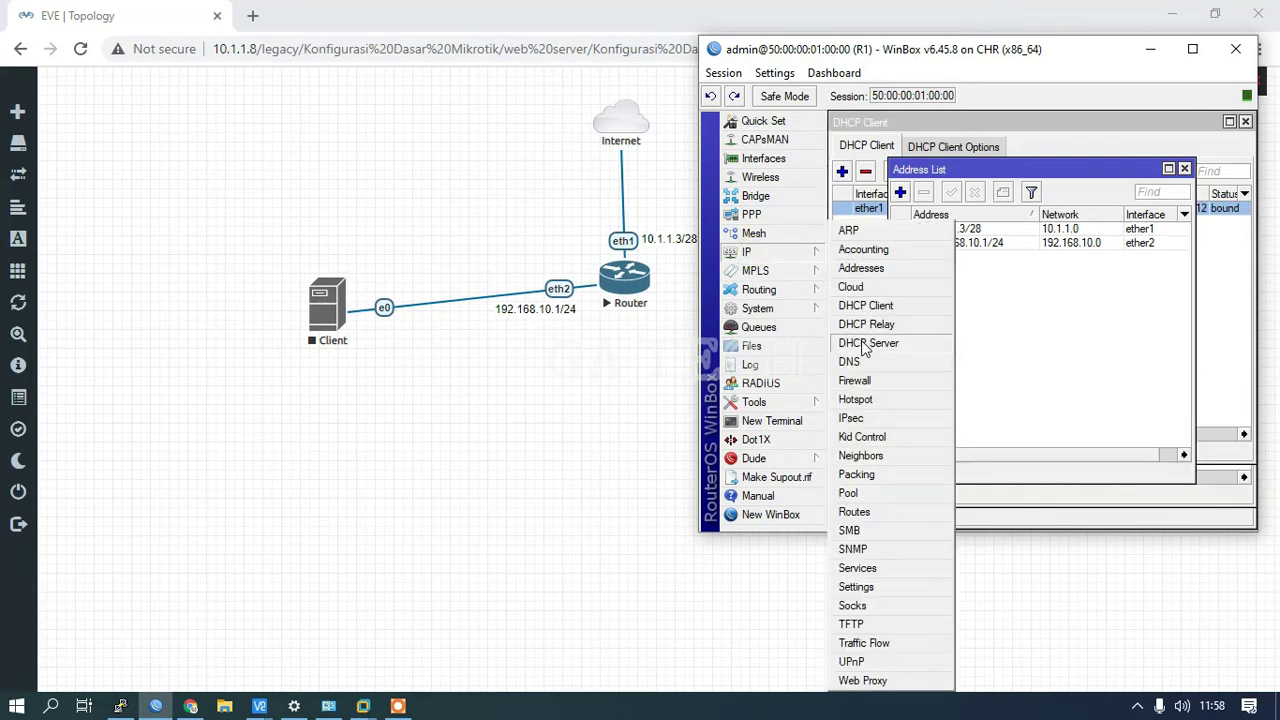
click(866, 344)
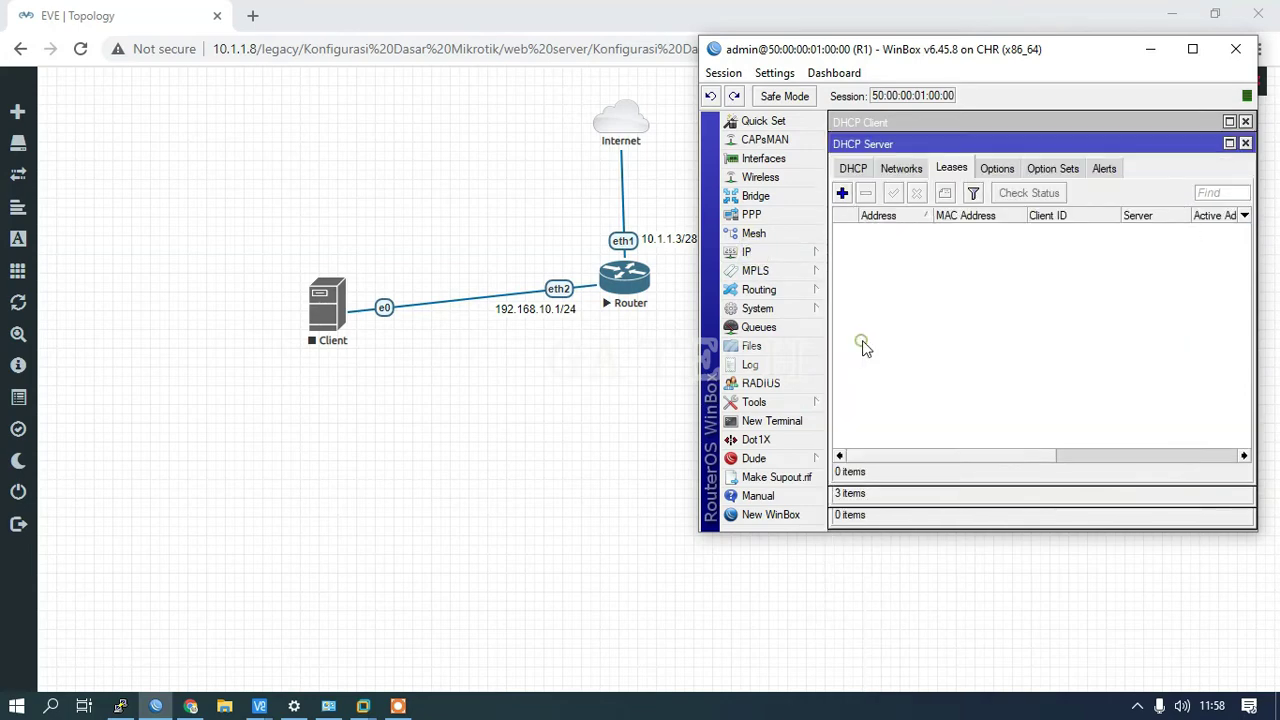
click(852, 168)
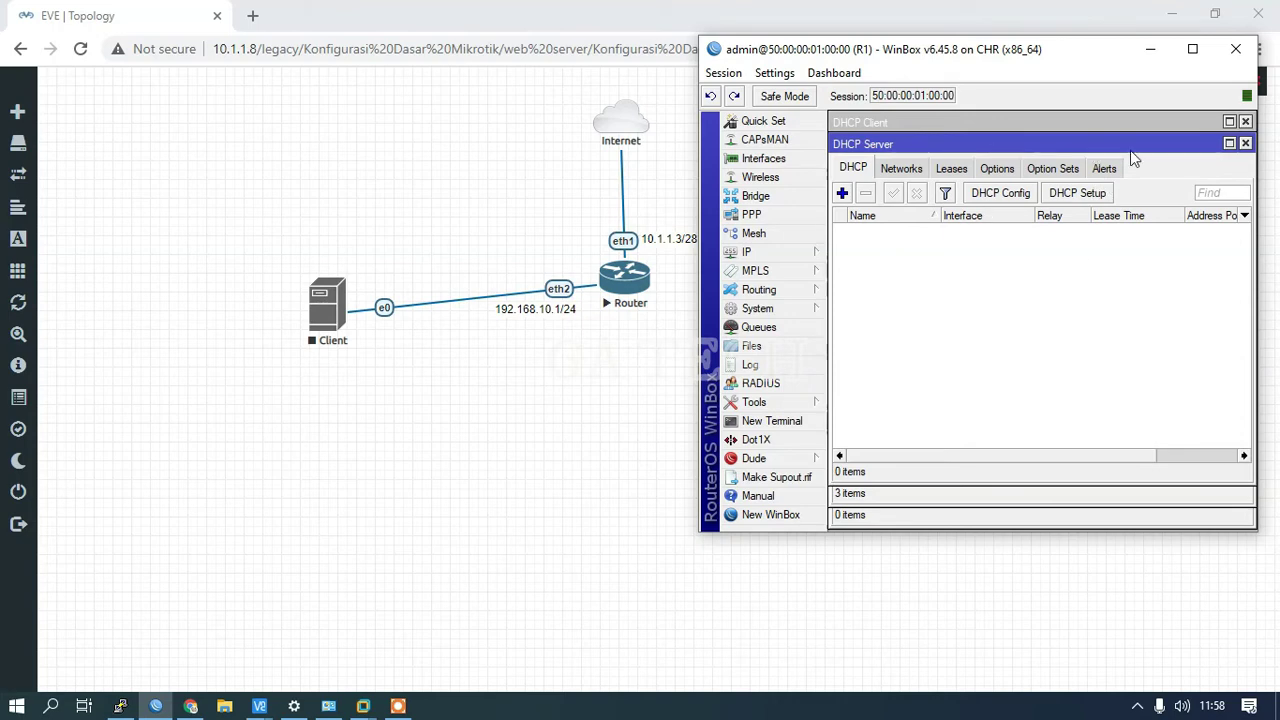
click(1080, 193)
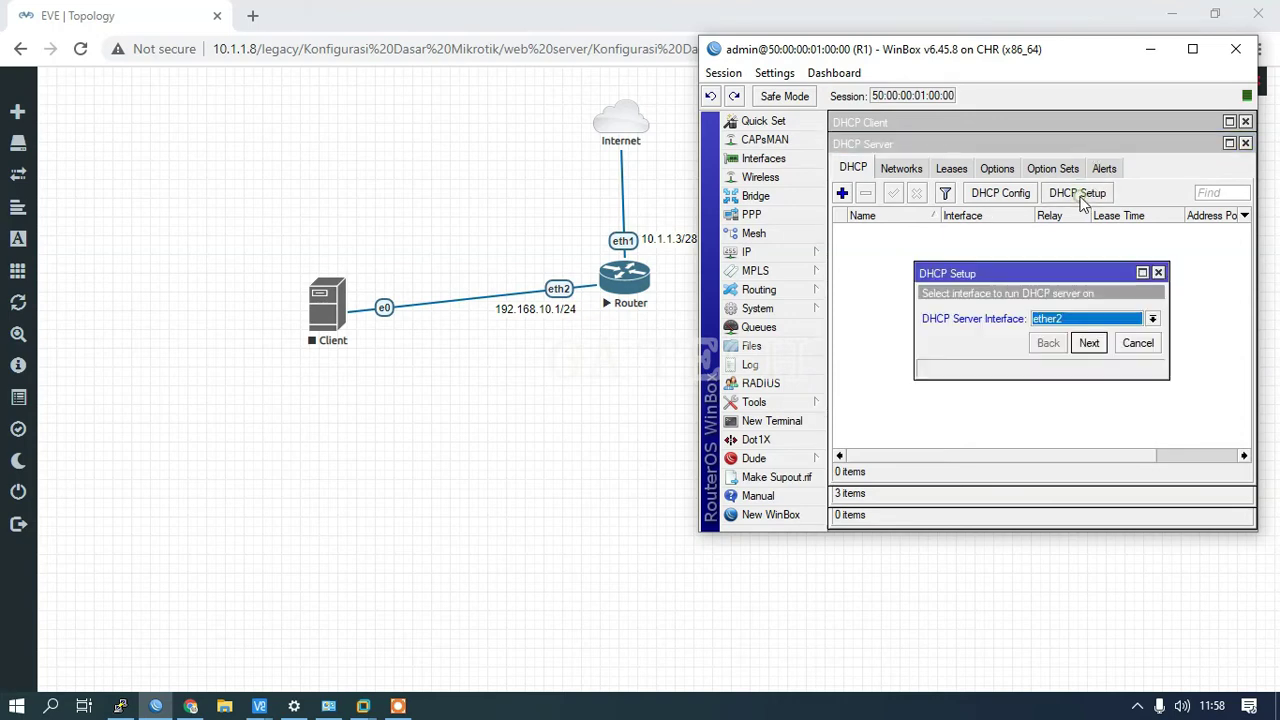
click(1070, 322)
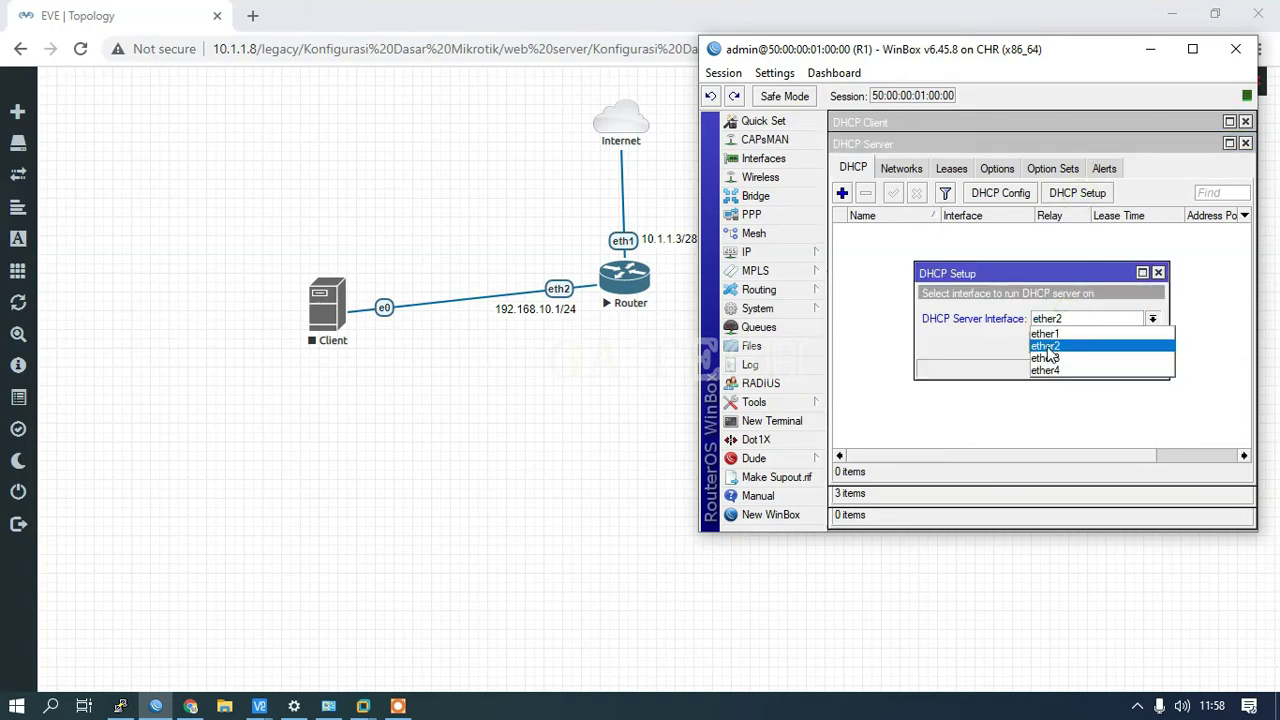
click(1047, 348)
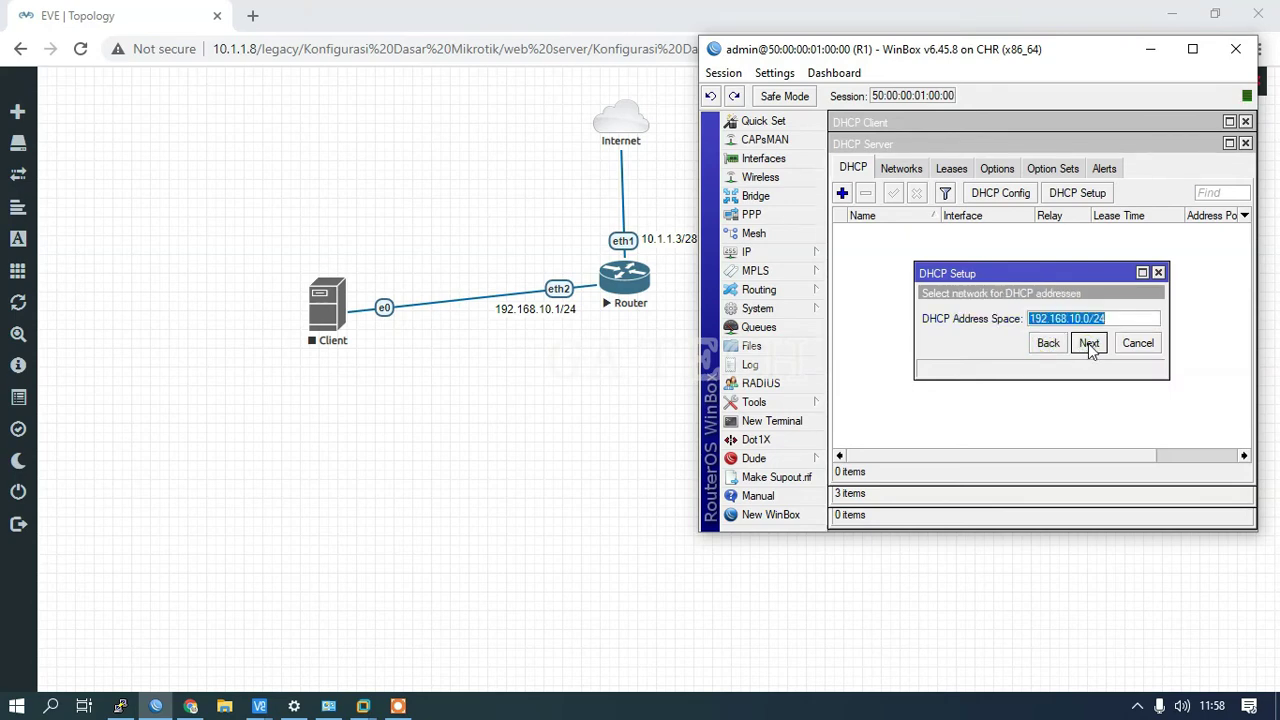
click(1088, 343)
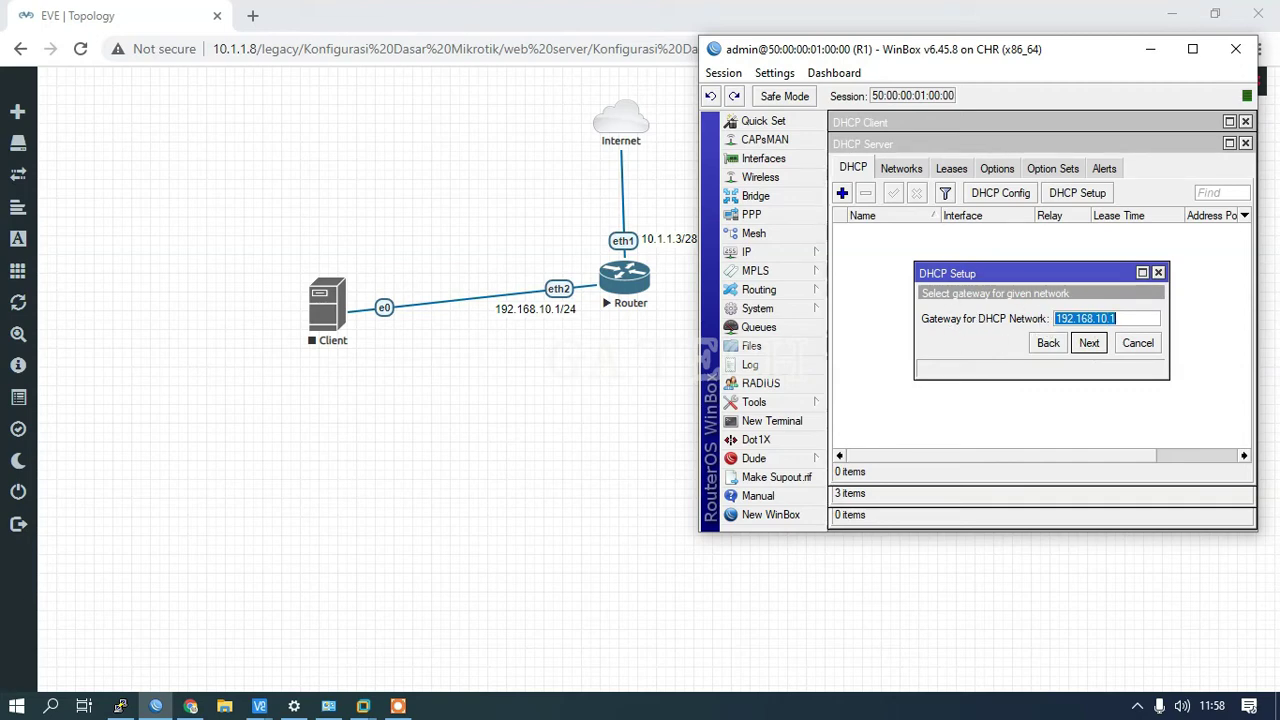
click(1088, 343)
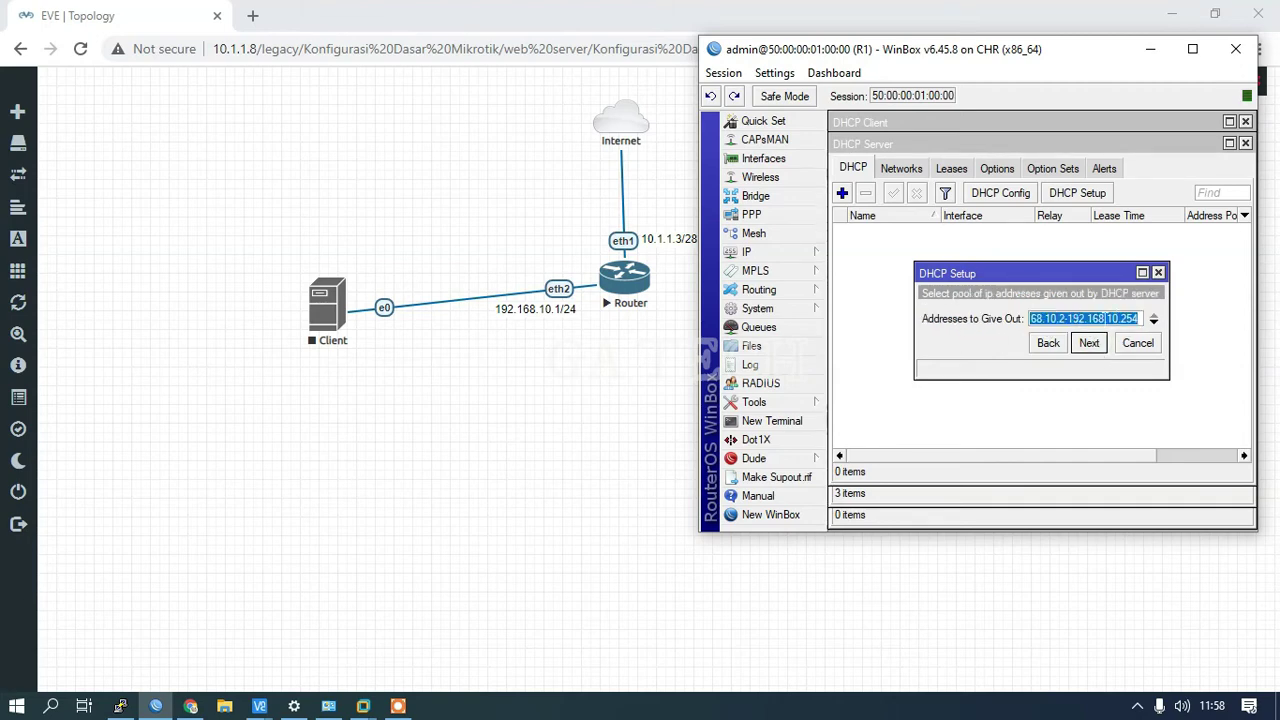
Step: Accept pool 192.168.10.2–192.168.10.254, DNS 118.98.44.100 and 118.98.44.10, and default lease time
drag(913, 322, 862, 322)
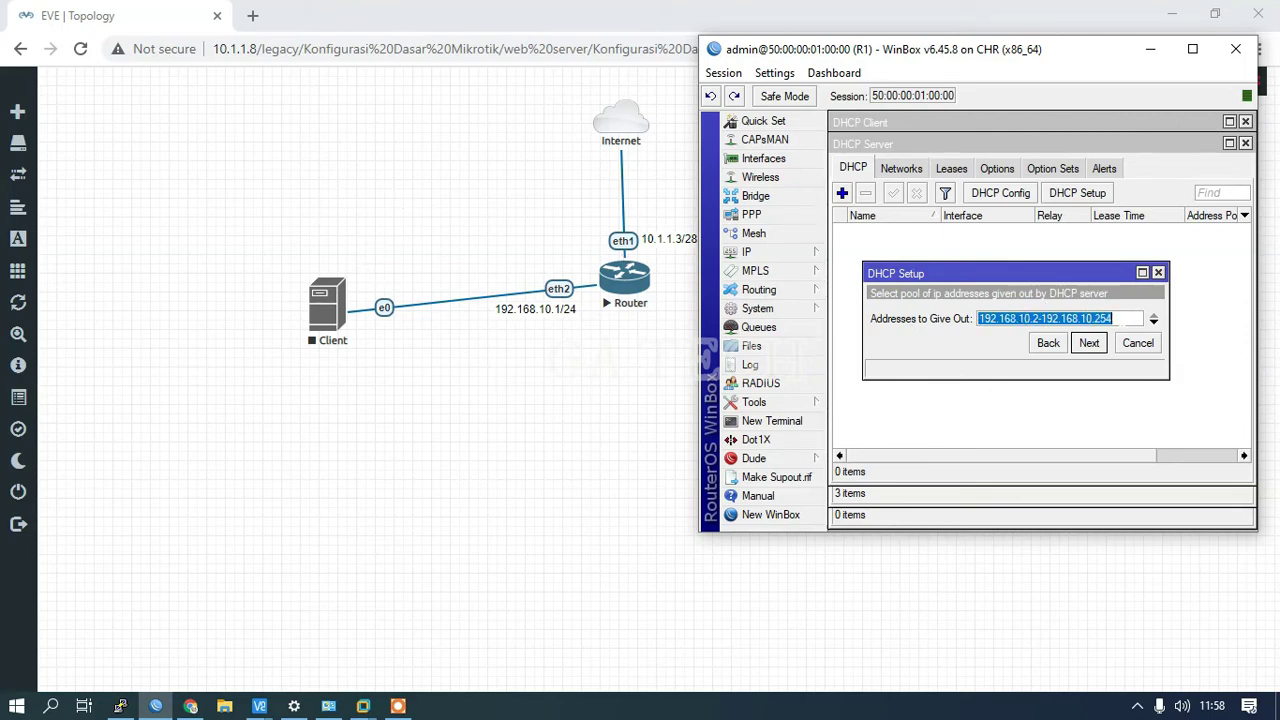
click(1123, 320)
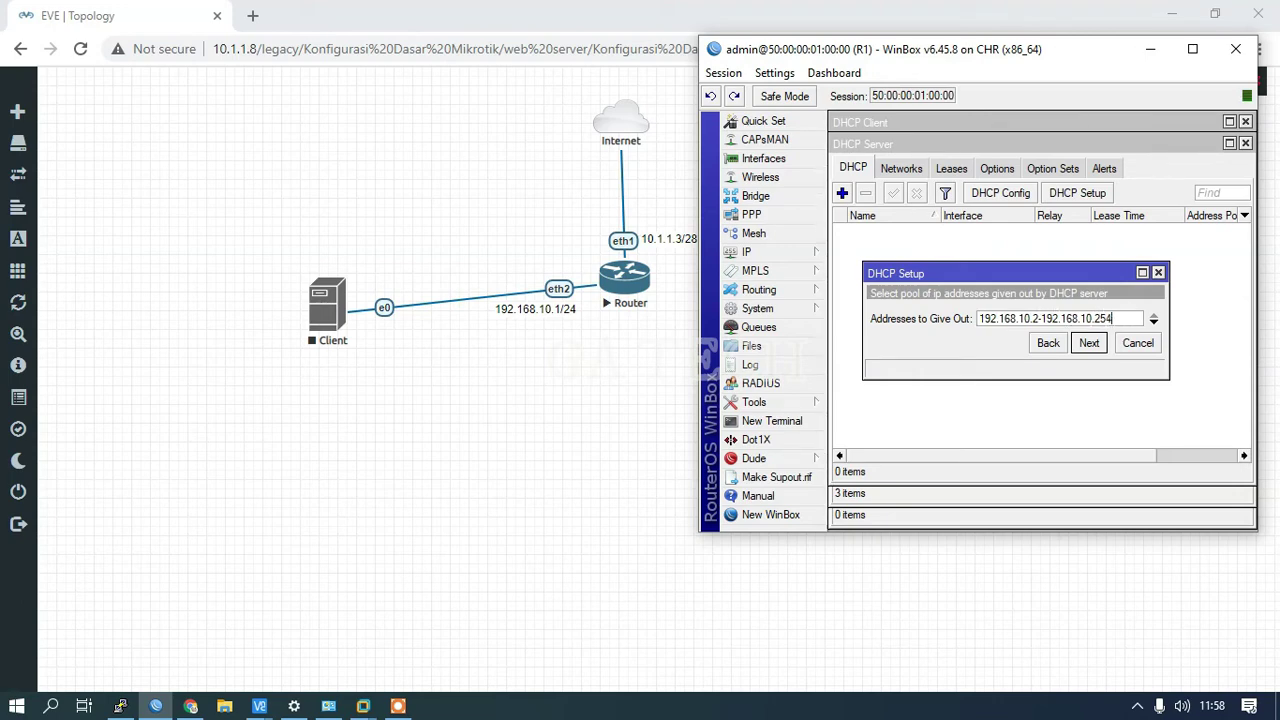
click(1088, 347)
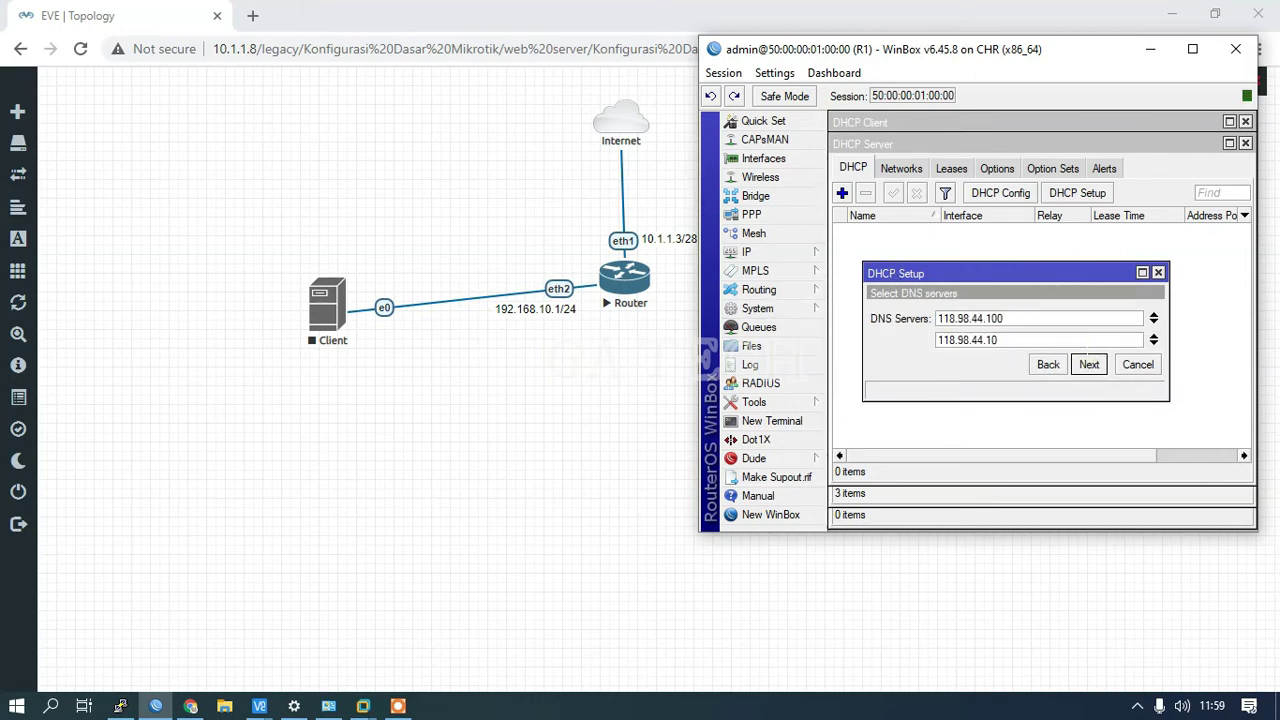
click(1089, 365)
click(1089, 365)
click(1044, 312)
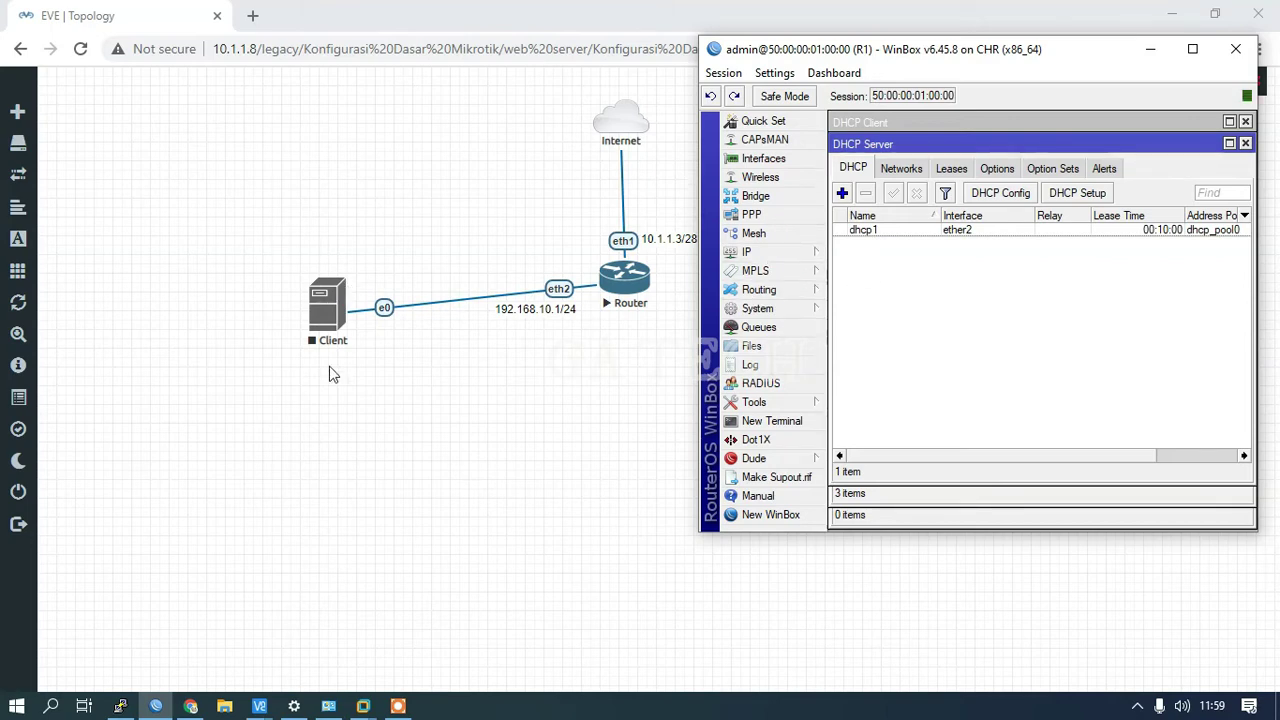
click(750, 251)
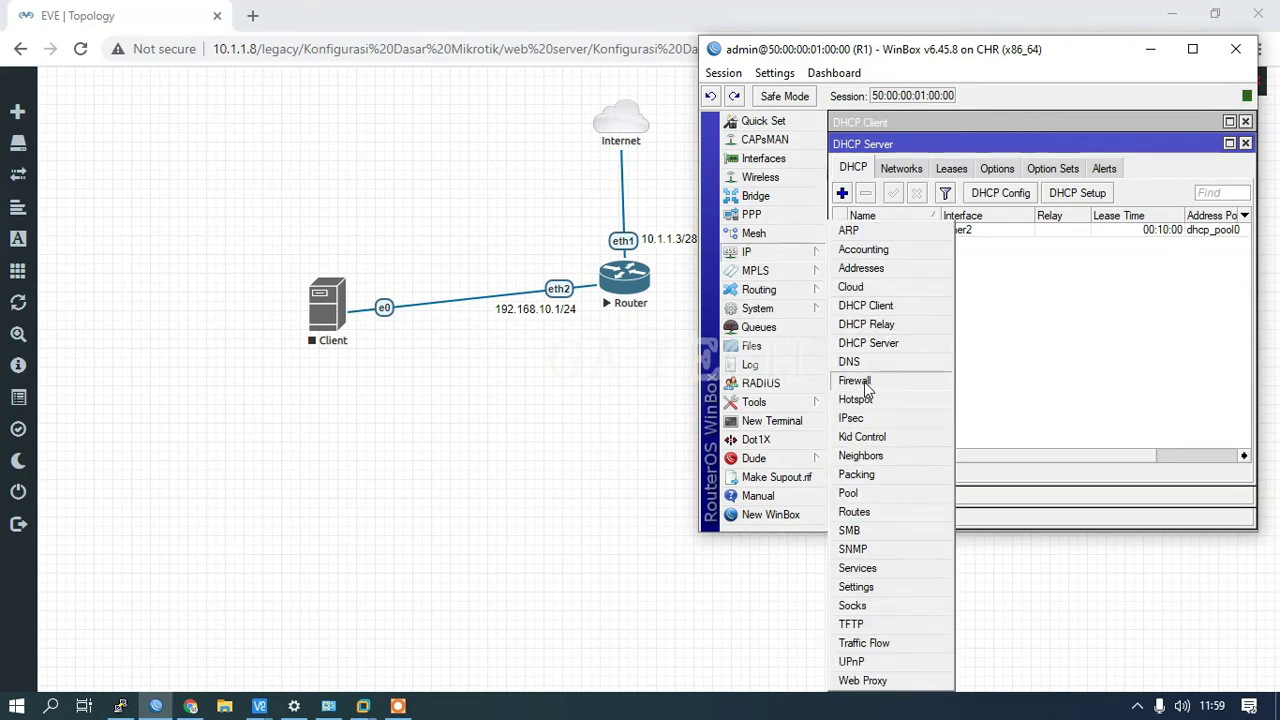
Step: Create a new srcnat rule matching source address 192.168.10.0/24
click(856, 381)
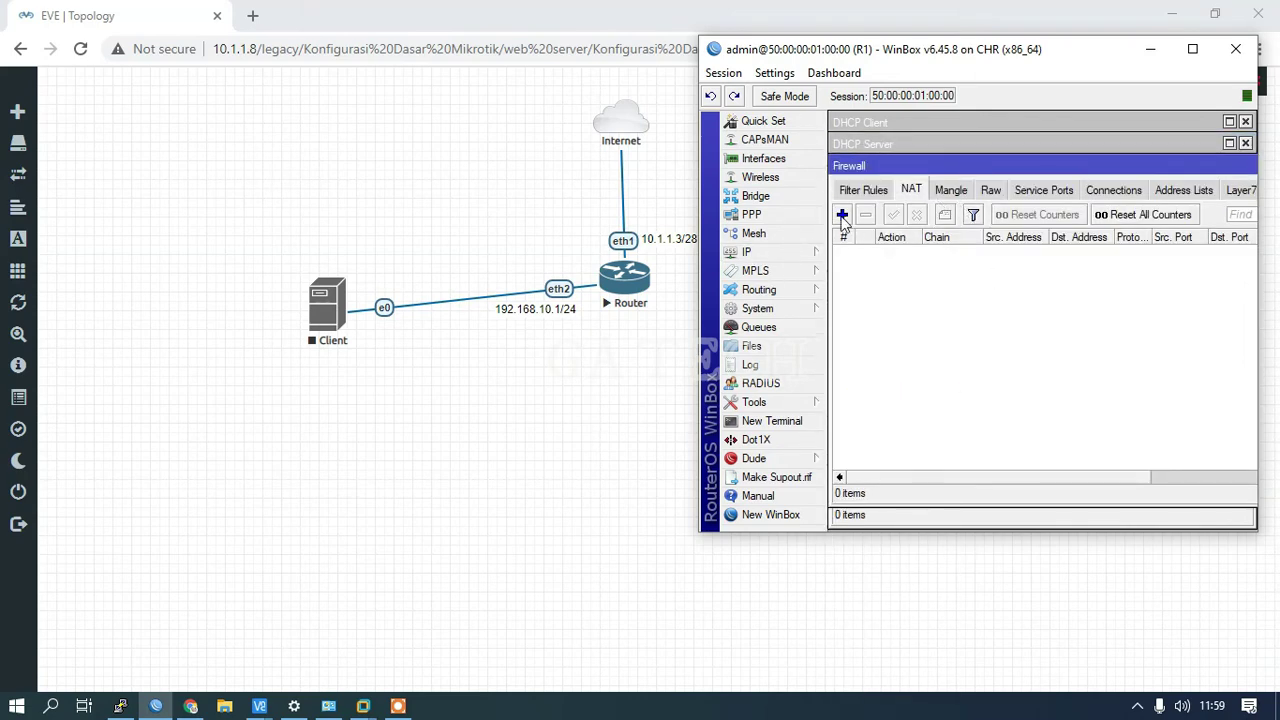
click(842, 216)
click(906, 147)
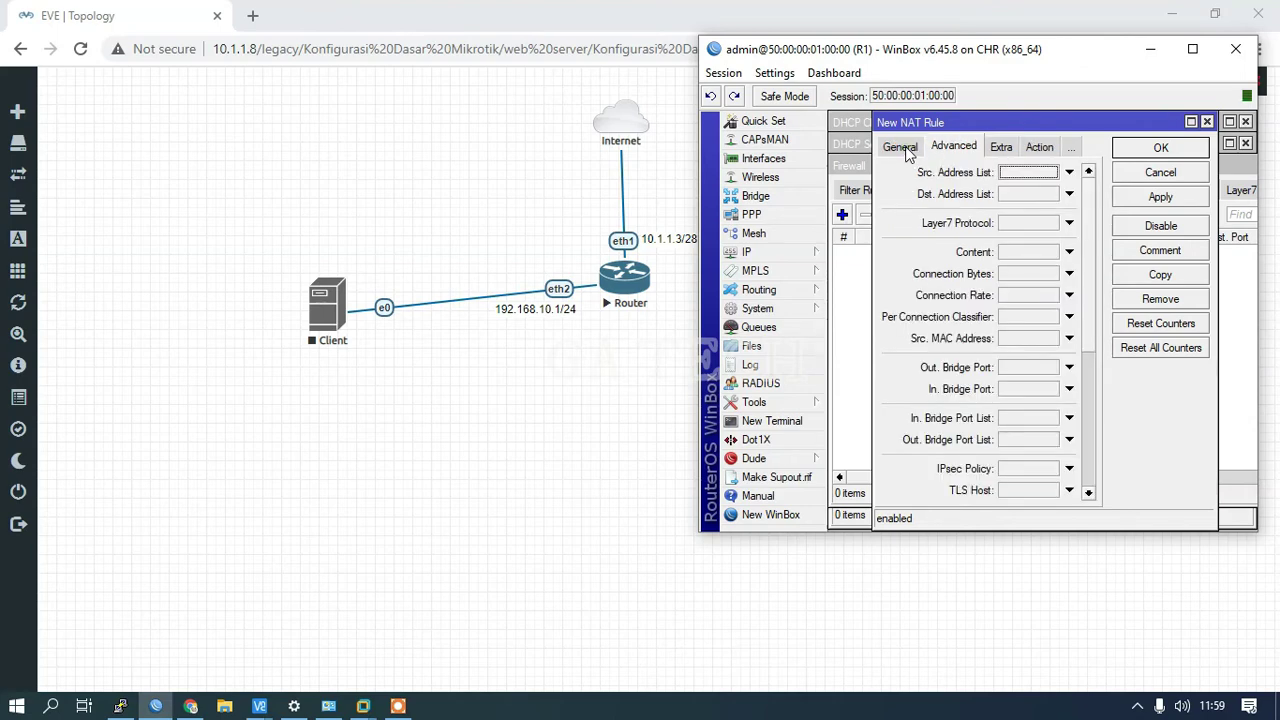
click(900, 147)
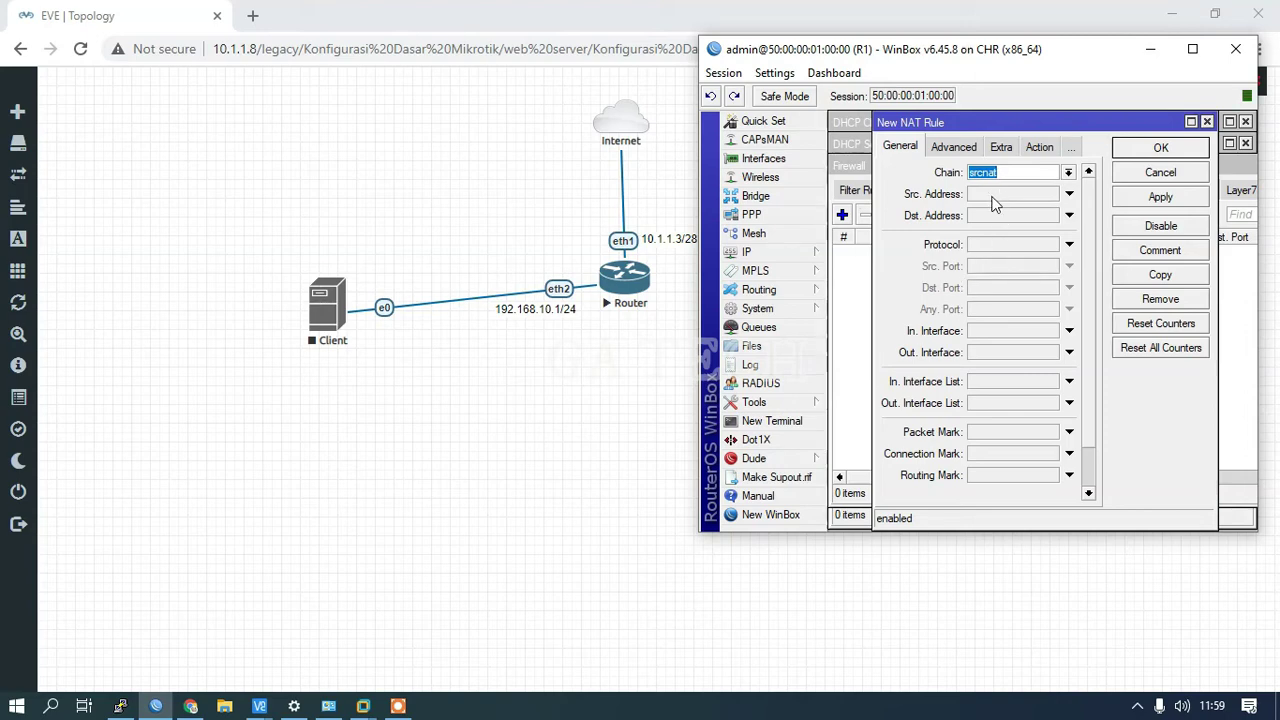
click(995, 198)
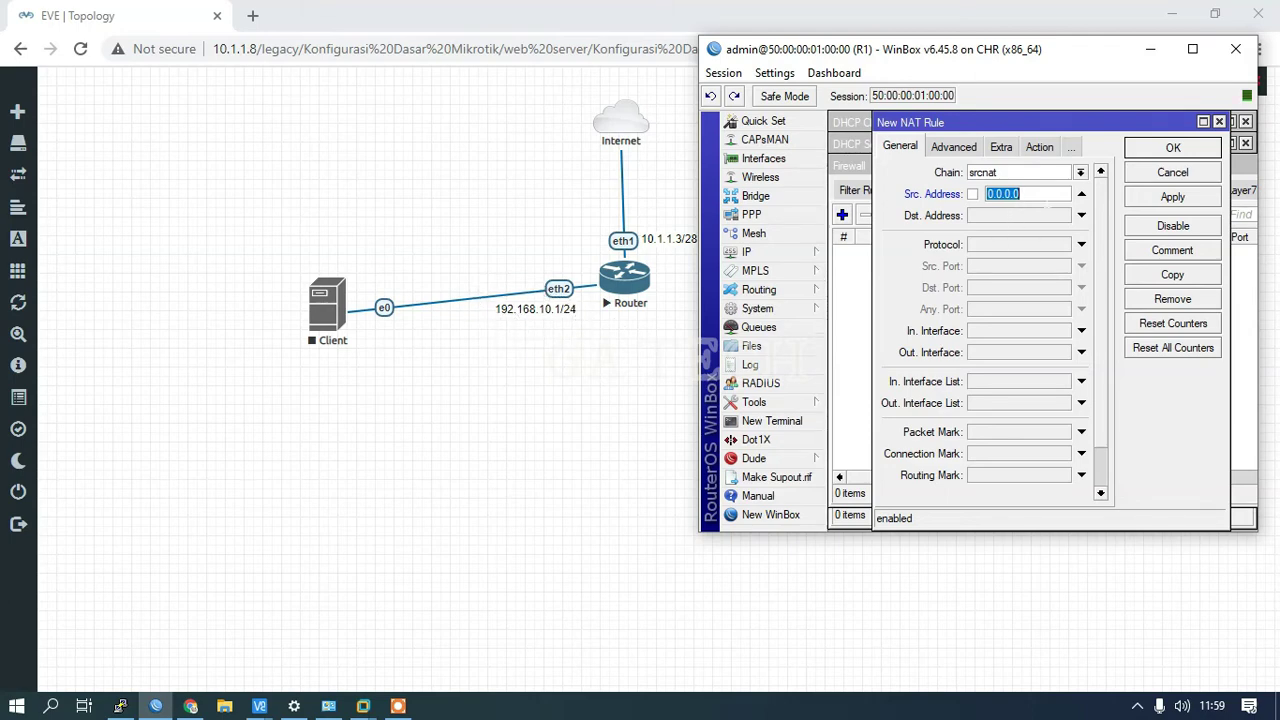
text(192.168.10.0/24)
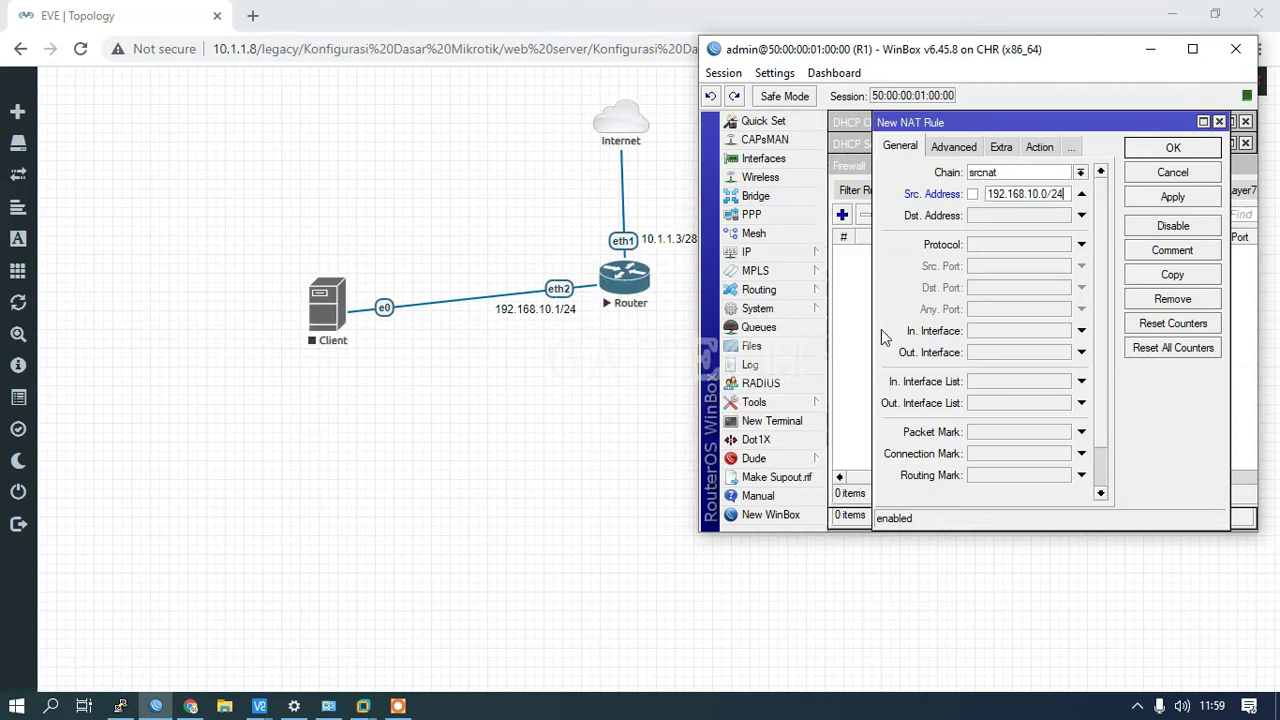
Step: Set the rule's out interface to ether1 with action masquerade and save it
click(985, 353)
click(1013, 356)
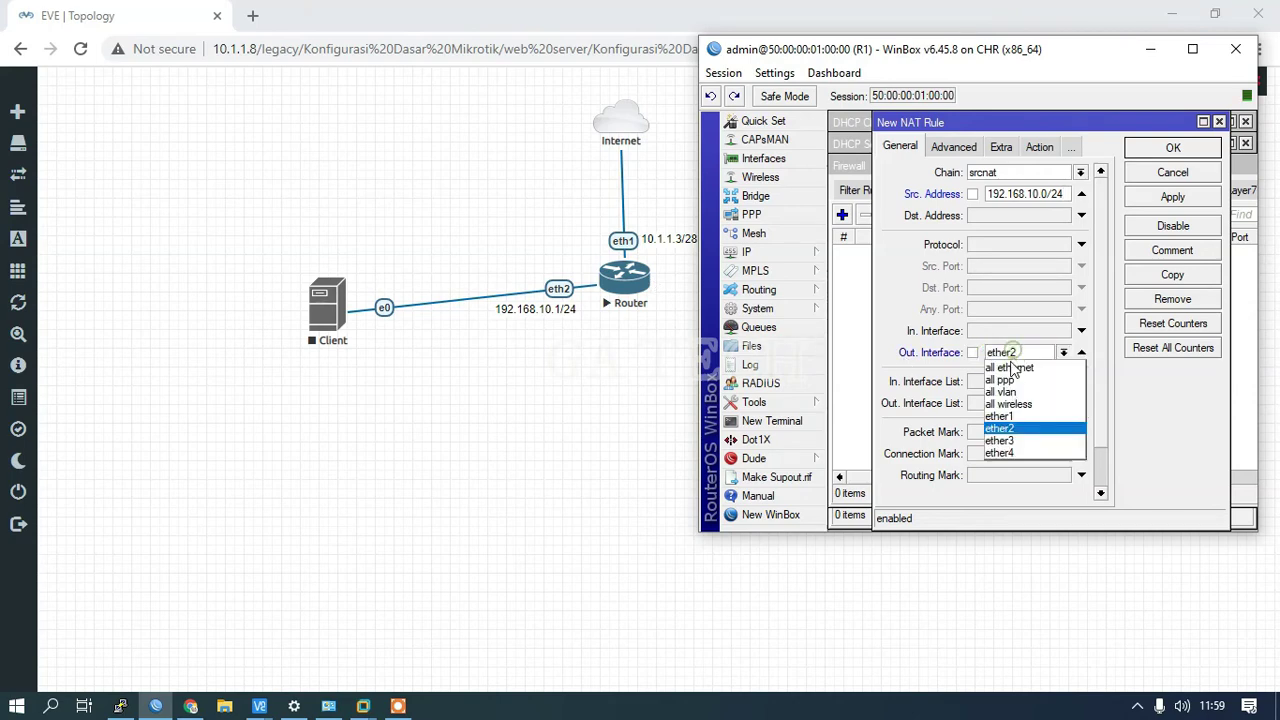
click(1010, 412)
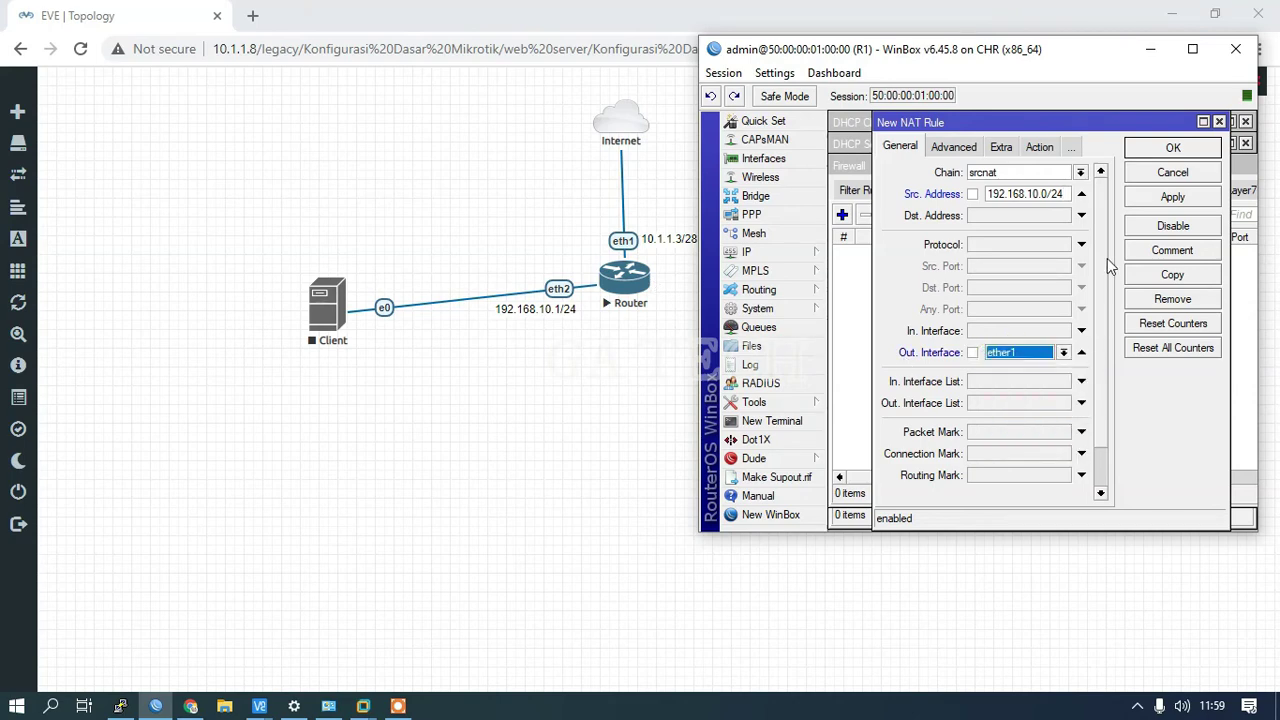
click(1038, 148)
click(984, 174)
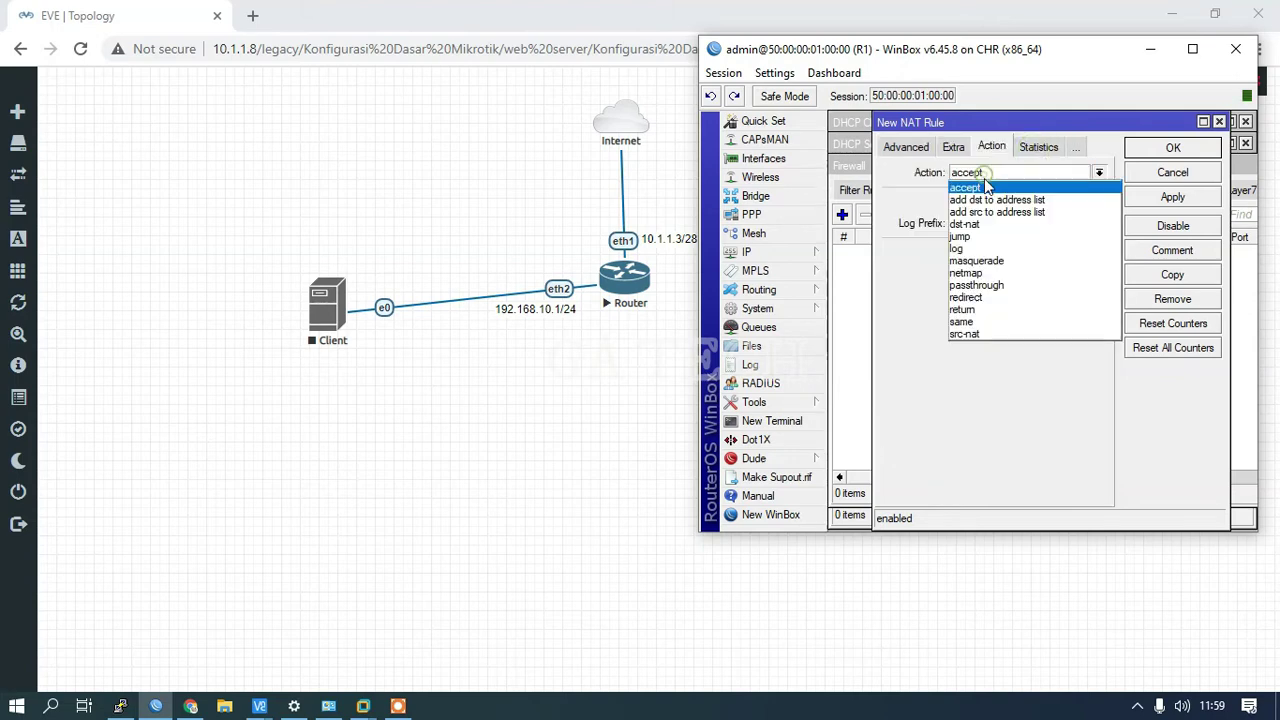
click(1002, 262)
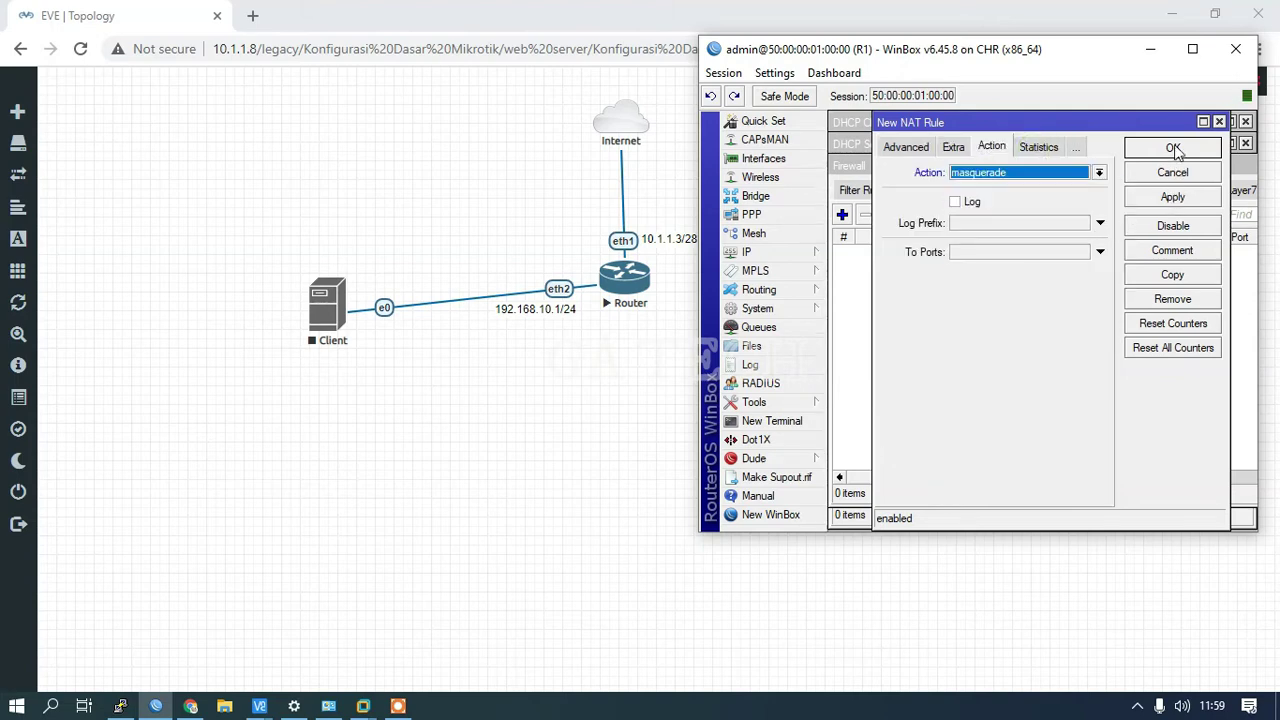
click(1174, 148)
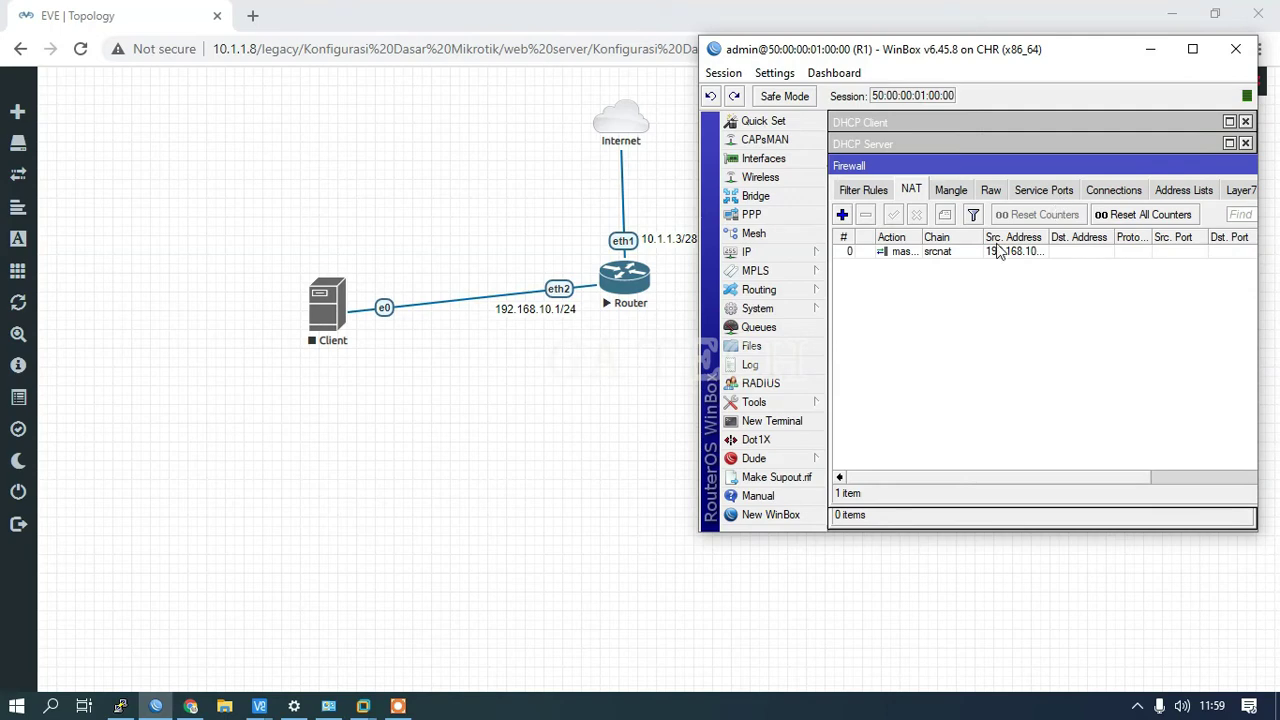
double_click(906, 253)
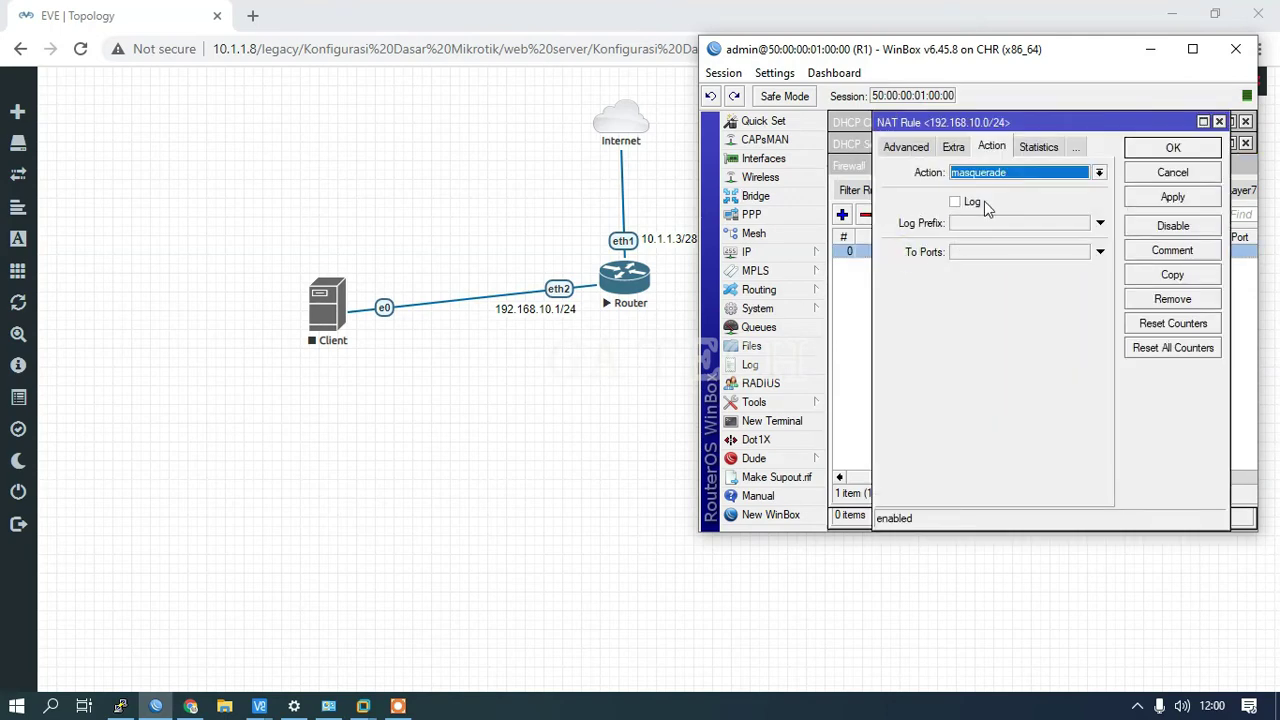
click(905, 147)
click(896, 147)
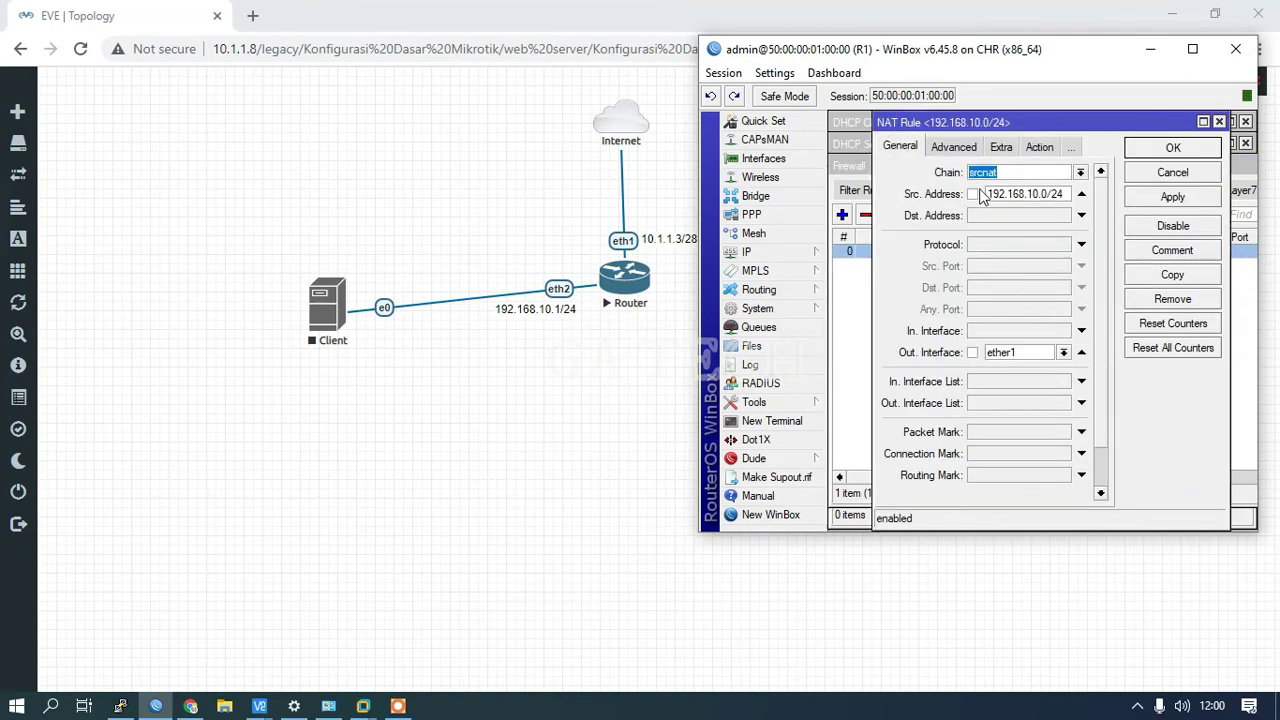
click(1081, 193)
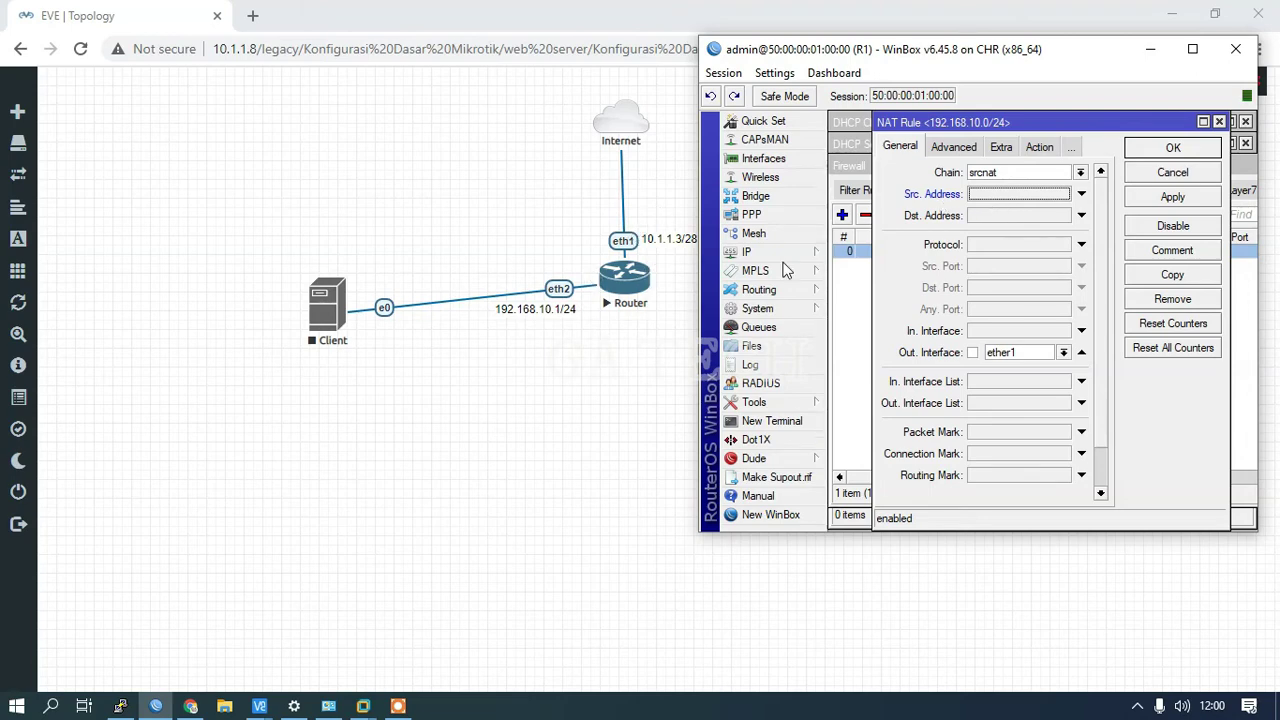
text(192.168.10.0/24)
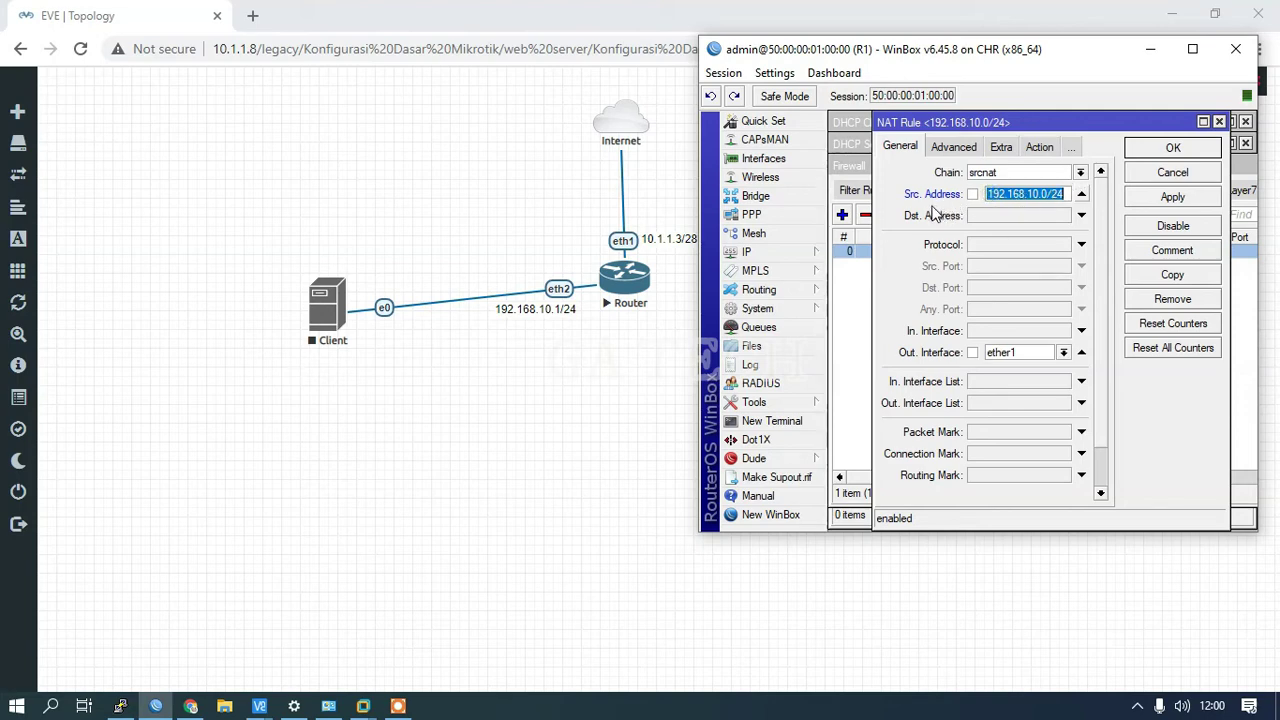
click(1037, 148)
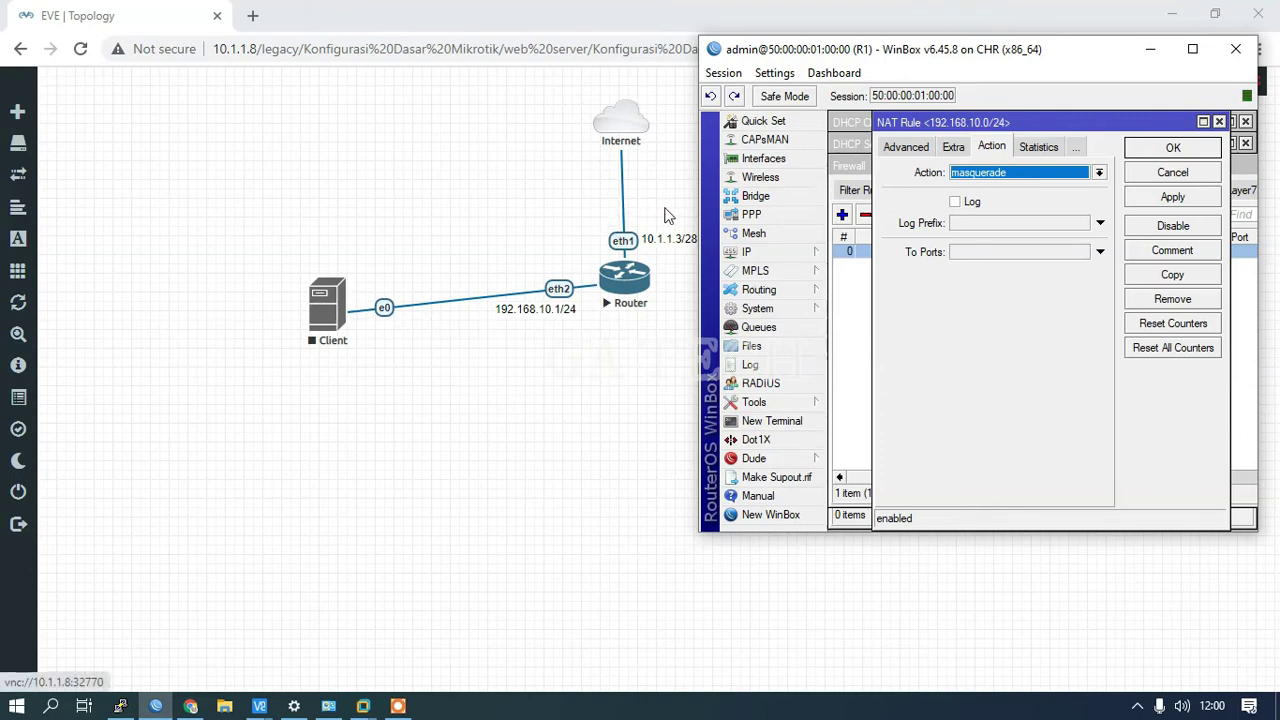
click(1173, 148)
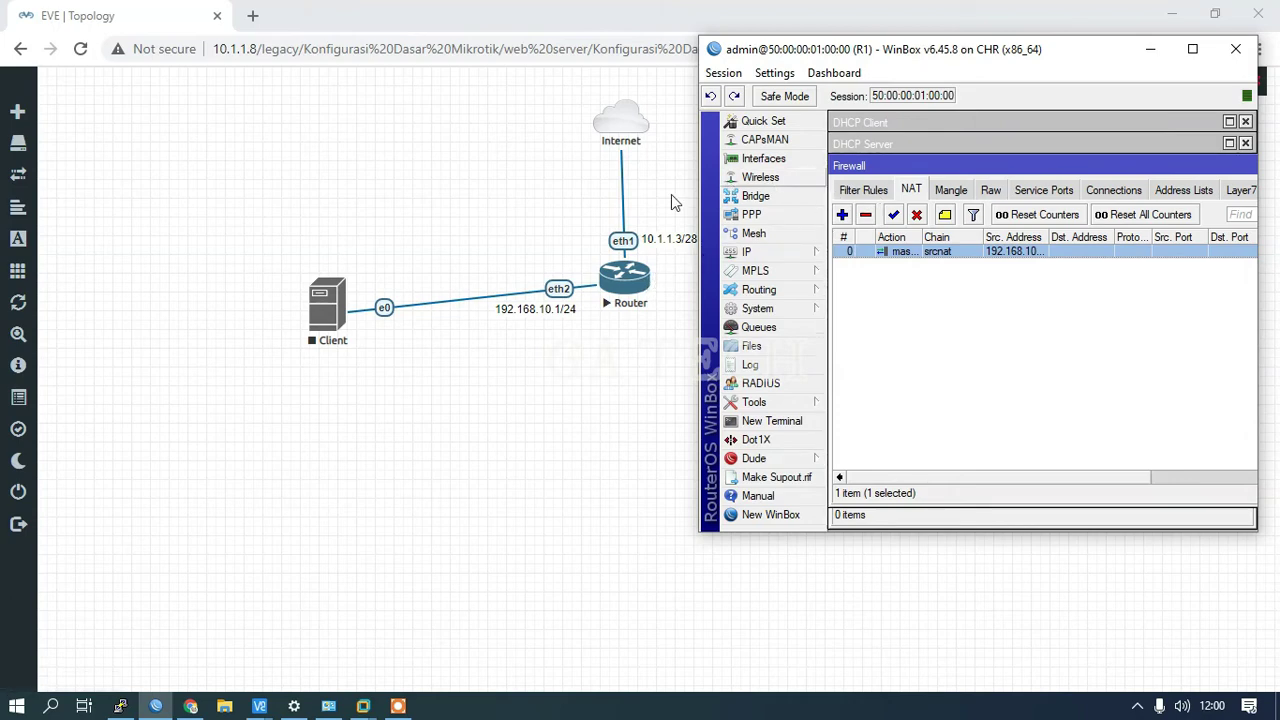
Step: Start the Client node and launch its console via the ultravnc_wrapper prompt
drag(338, 313, 333, 296)
right_click(324, 291)
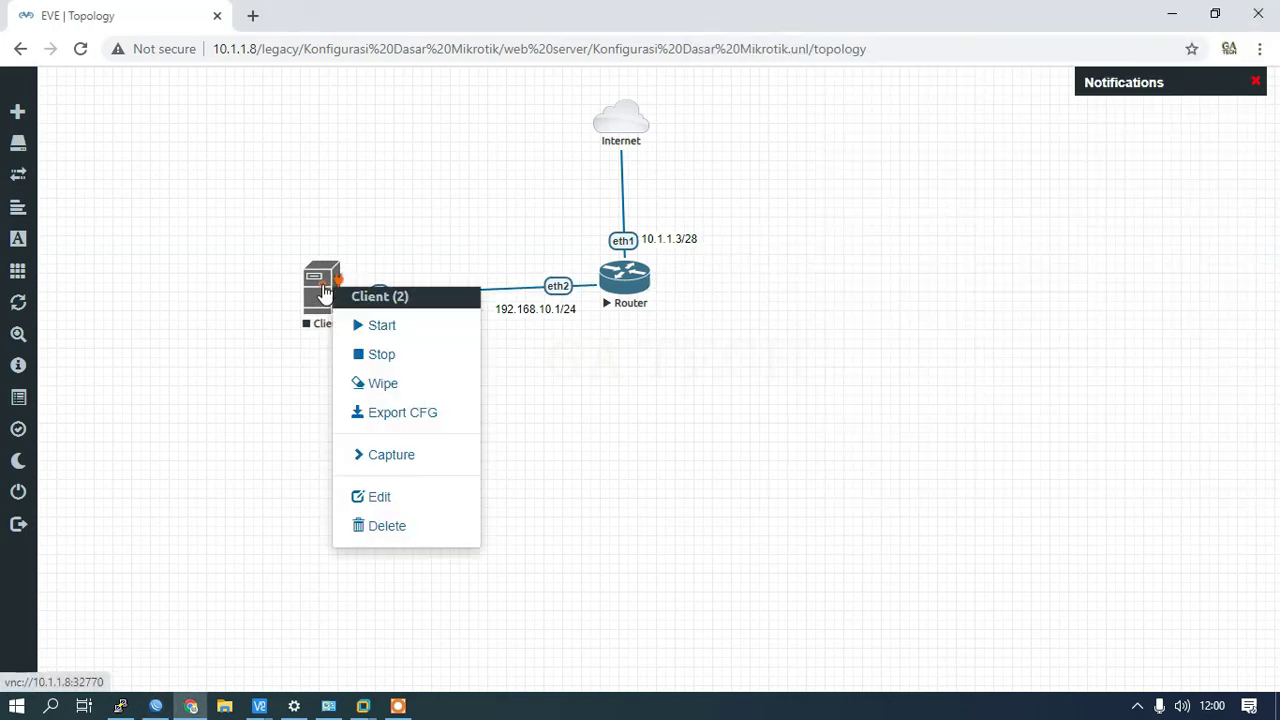
click(370, 327)
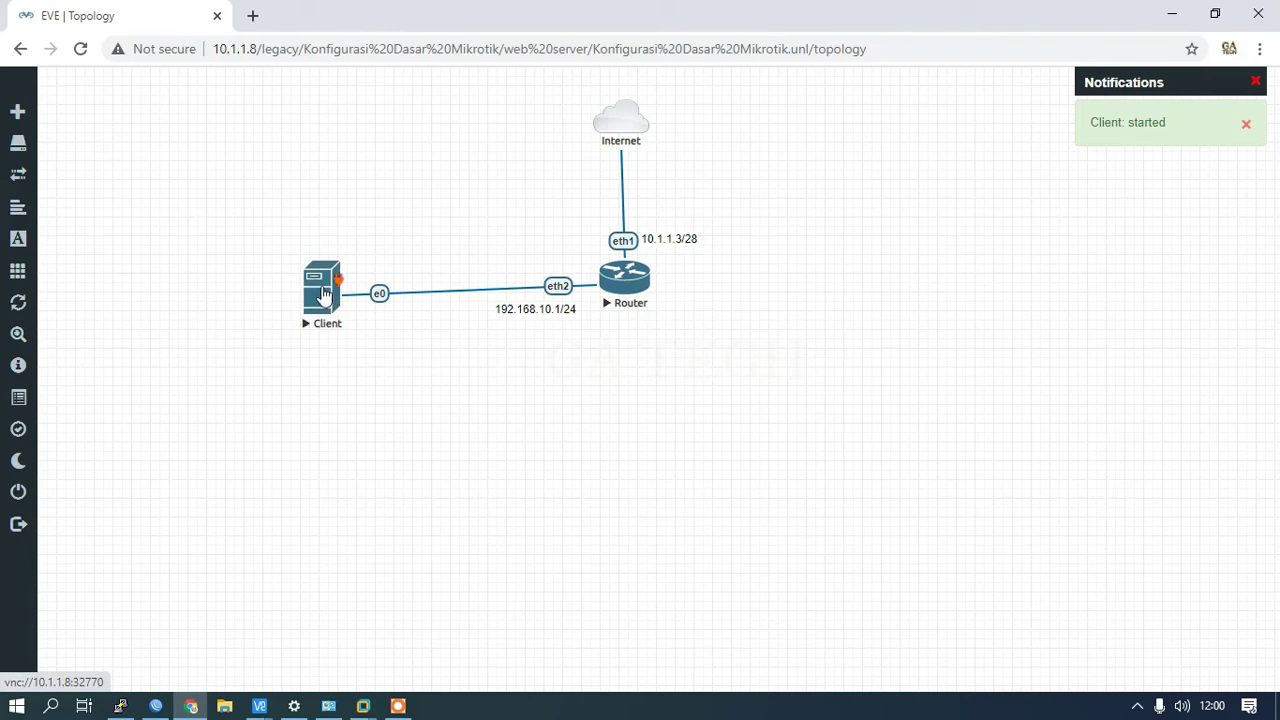
click(322, 290)
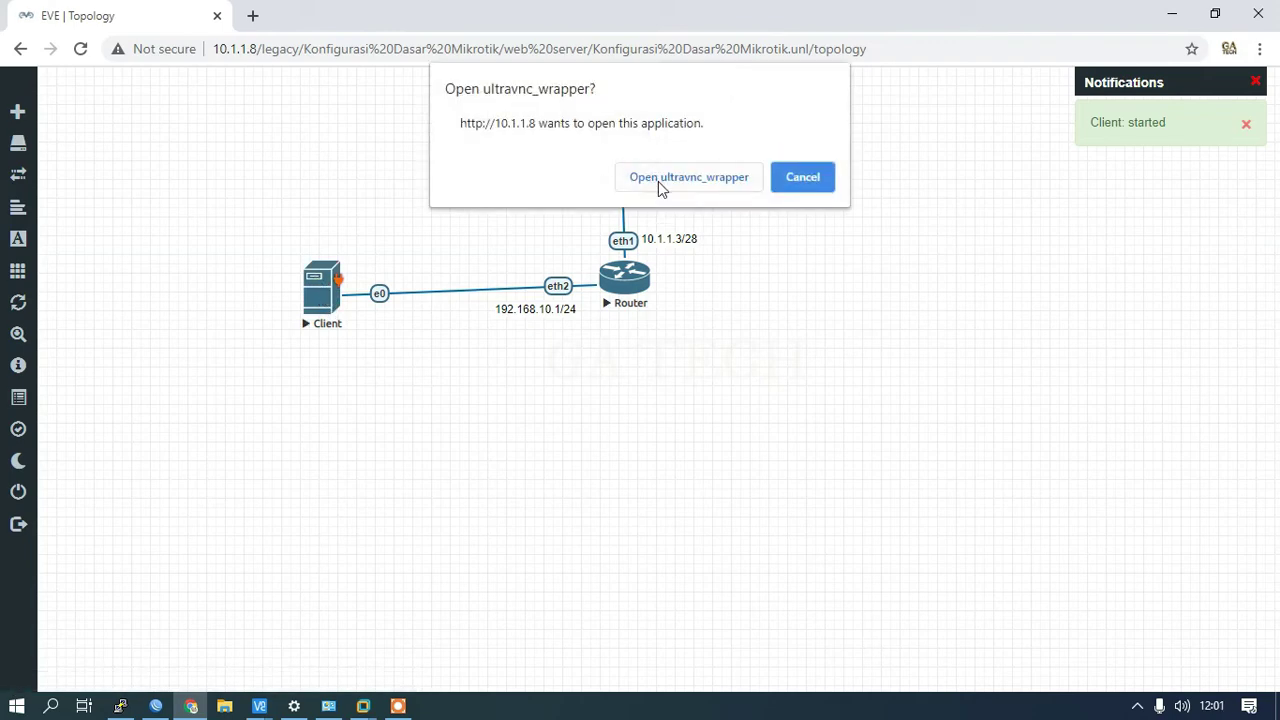
click(658, 180)
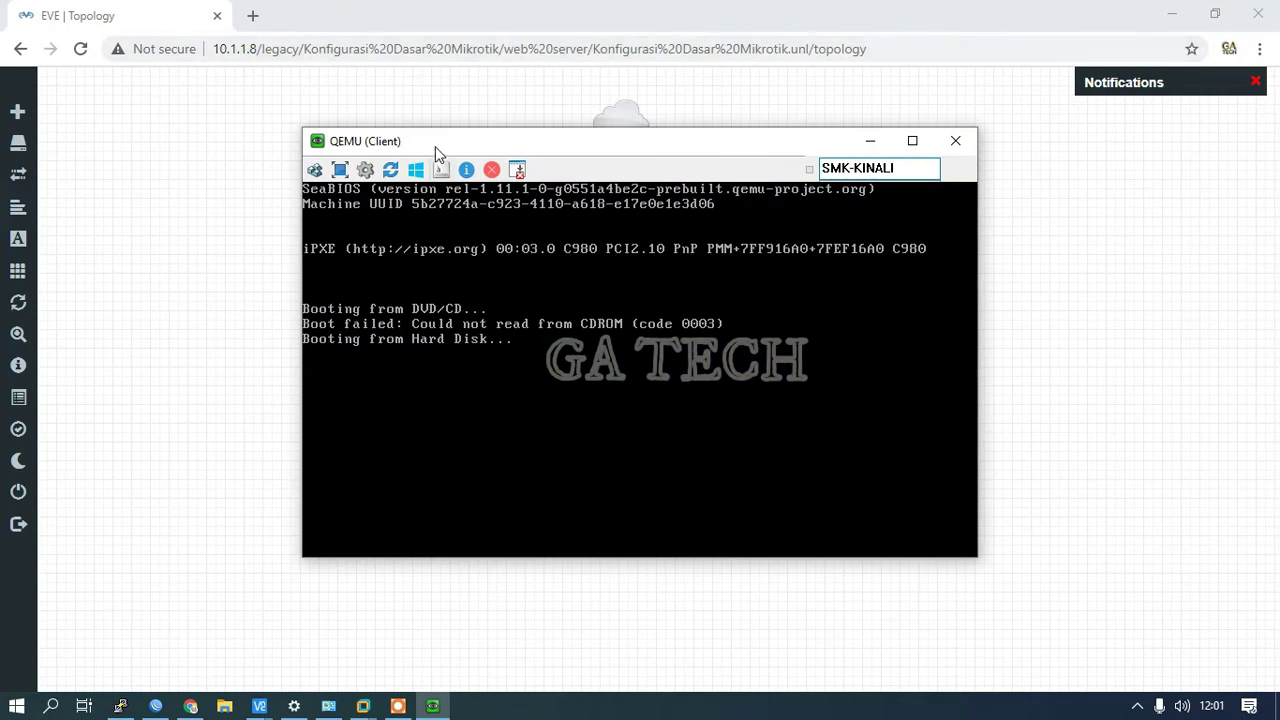
Step: Arrange the Client console and WinBox NAT window around the topology while the Client boots
drag(435, 150, 591, 112)
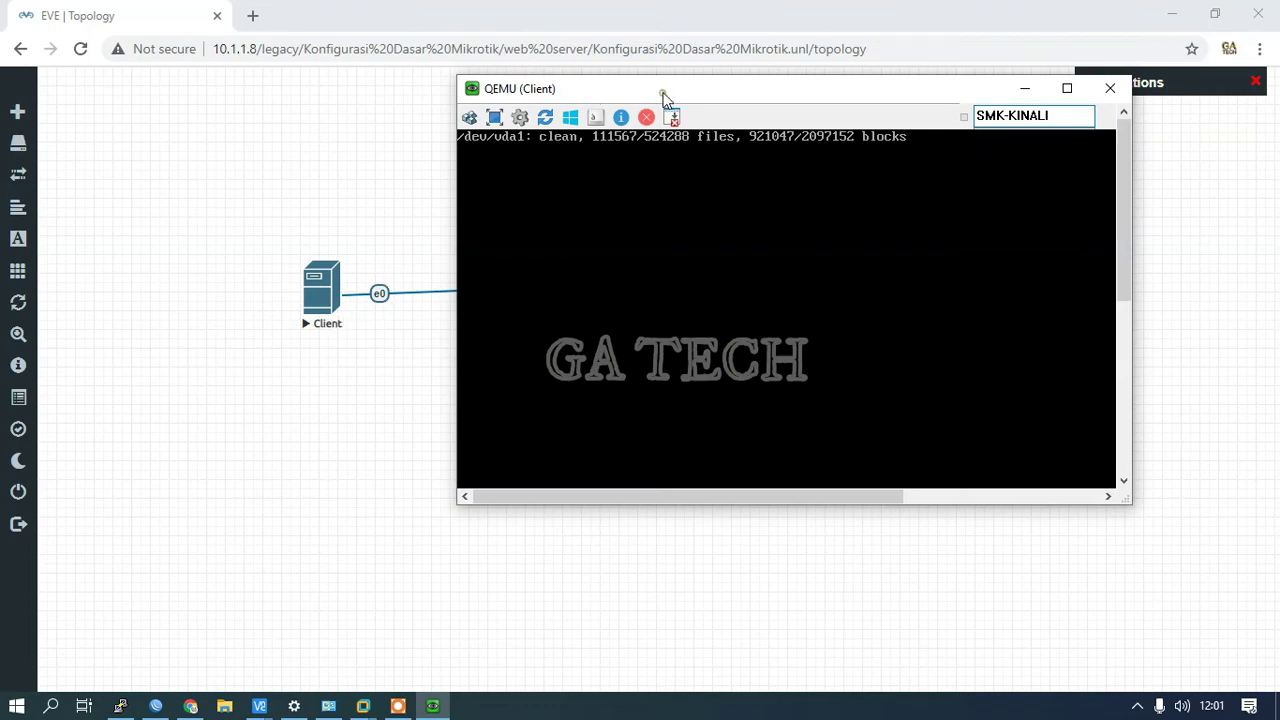
drag(663, 97, 400, 364)
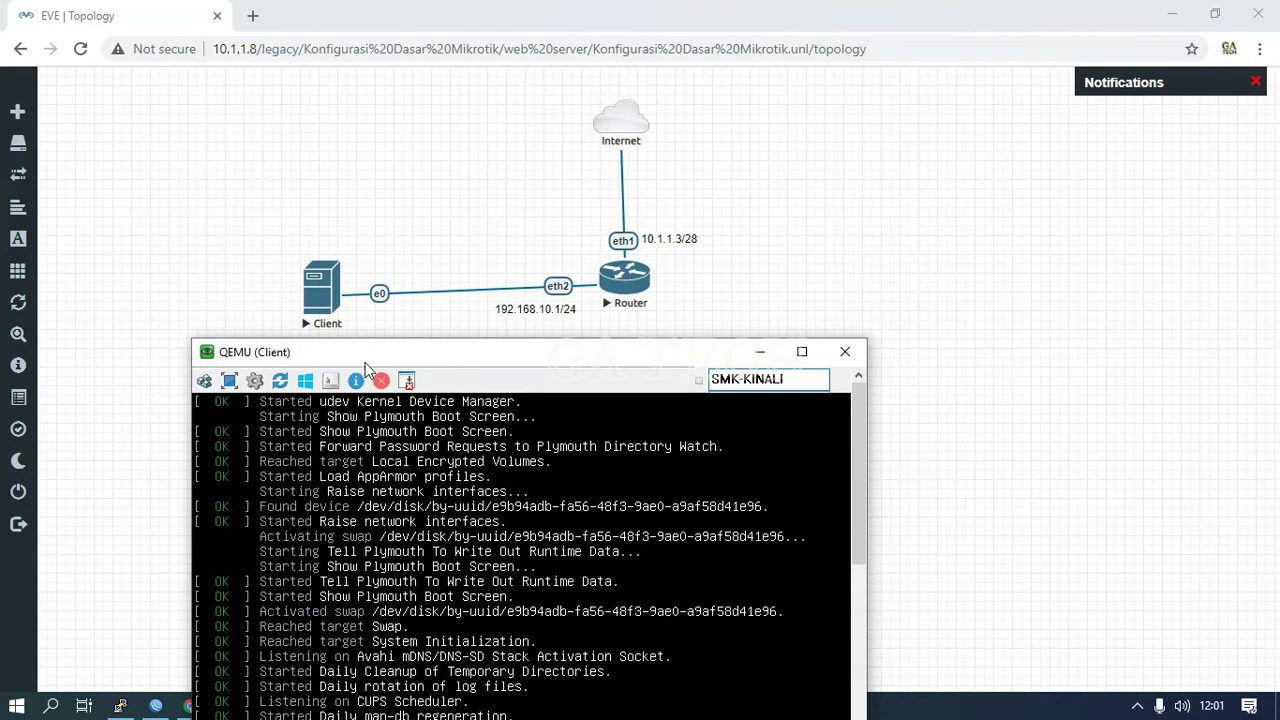
drag(366, 362, 847, 96)
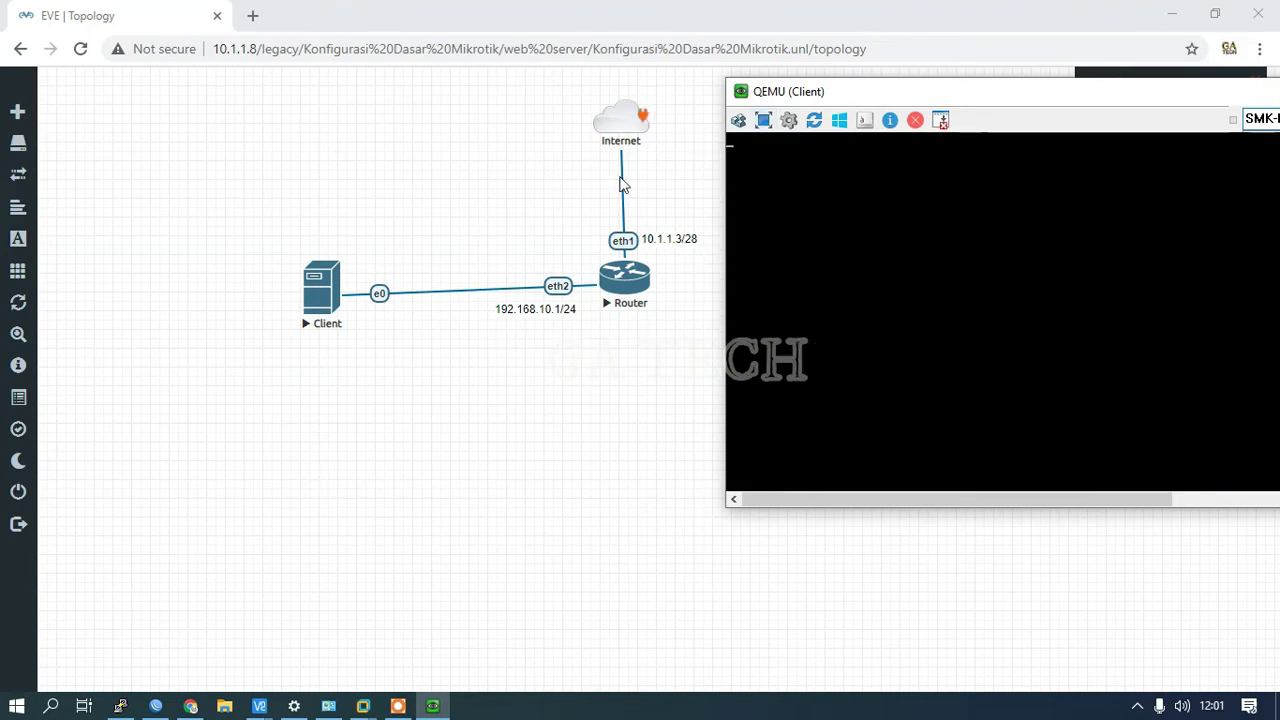
click(155, 706)
drag(960, 55, 250, 31)
drag(808, 92, 810, 35)
drag(389, 41, 457, 389)
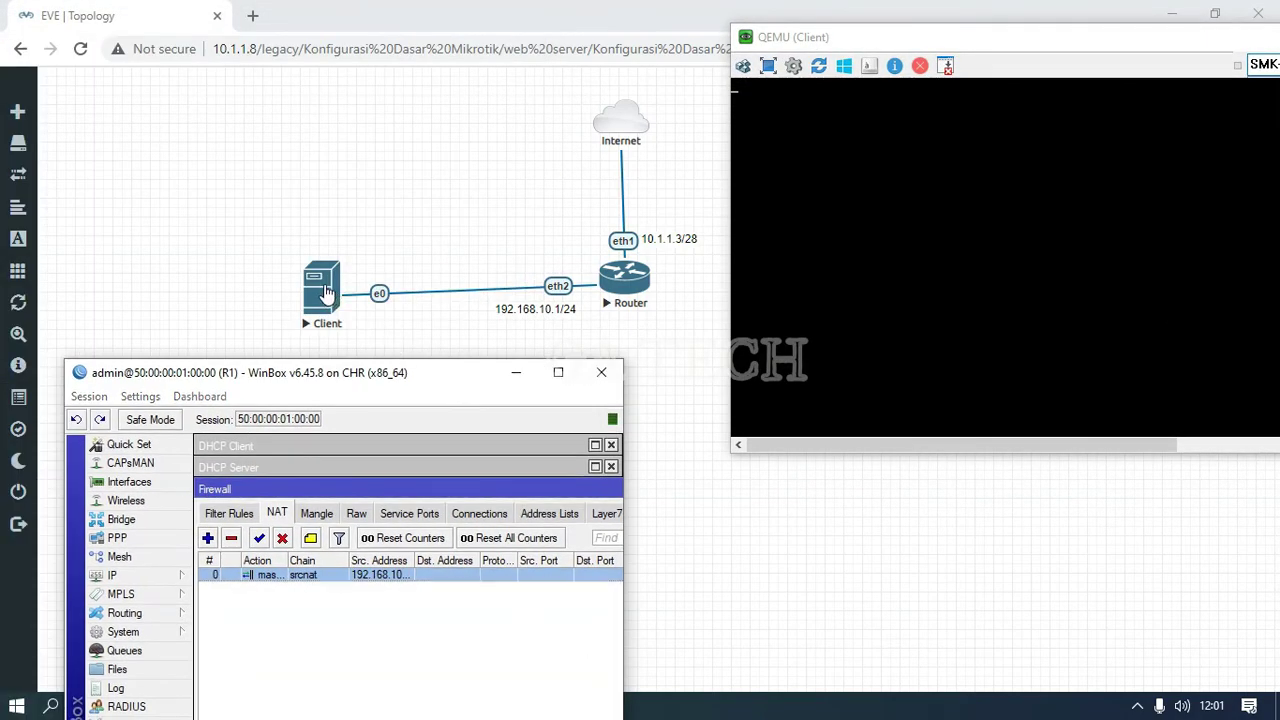
drag(323, 286, 410, 133)
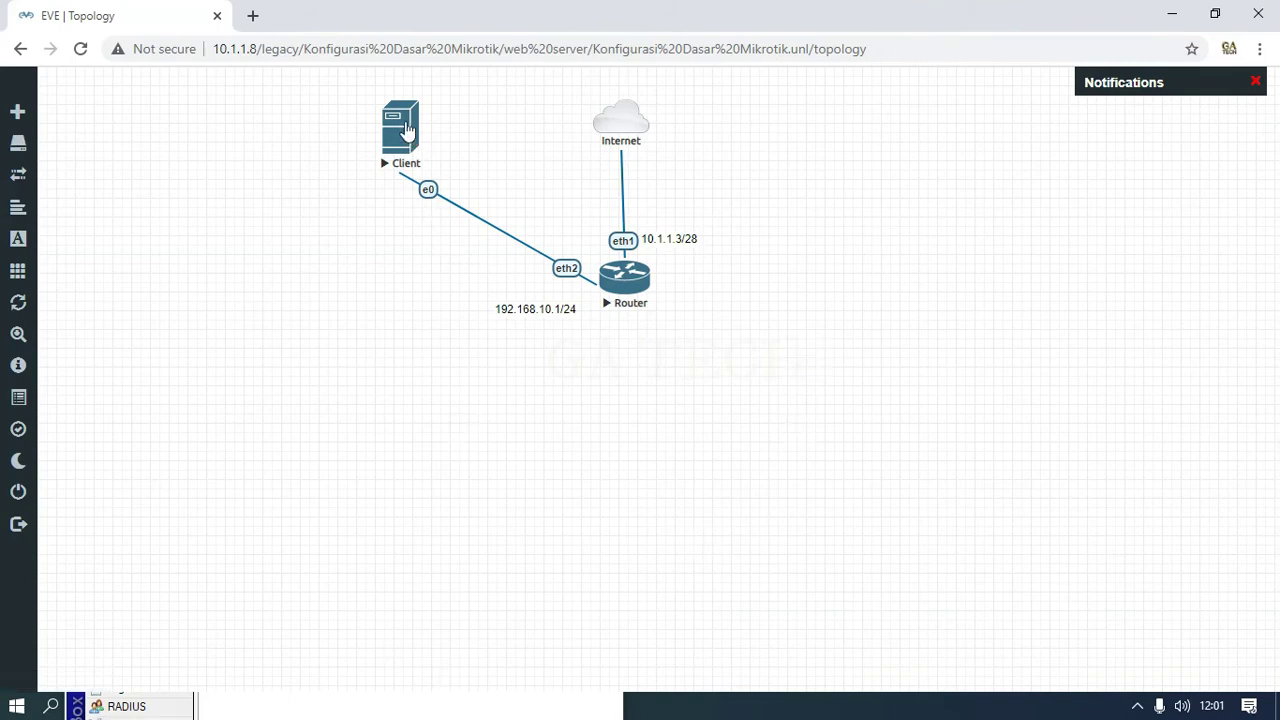
Step: Line up Client, Router and Internet across the top, with 10.1.1.3/28 and 192.168.10.1/24 labels by their links
drag(403, 130, 422, 142)
drag(622, 127, 751, 107)
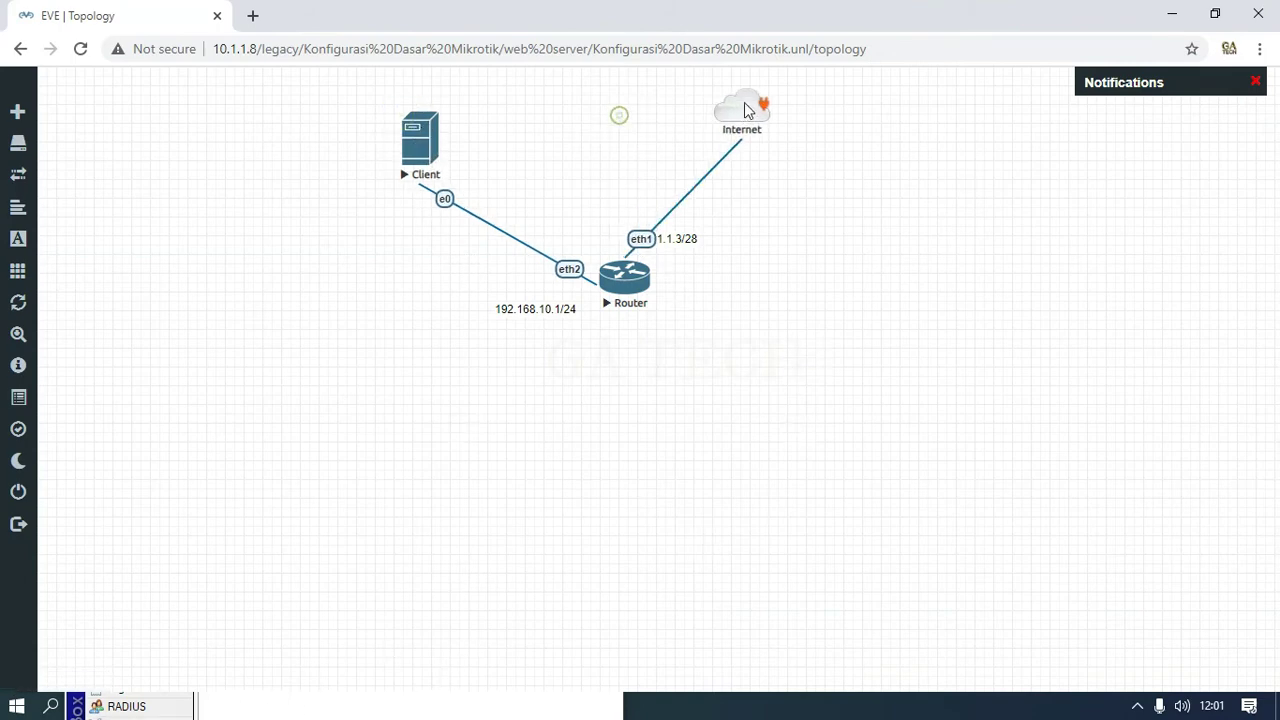
drag(638, 285, 618, 122)
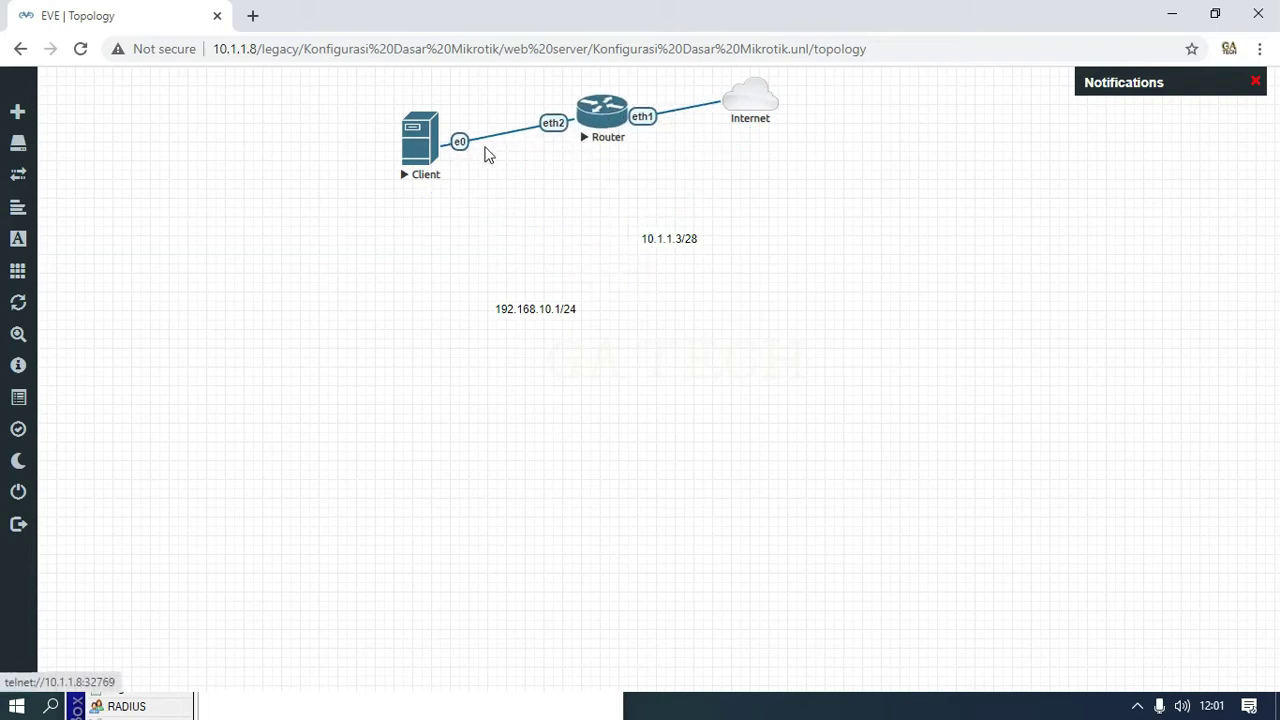
drag(429, 143, 468, 118)
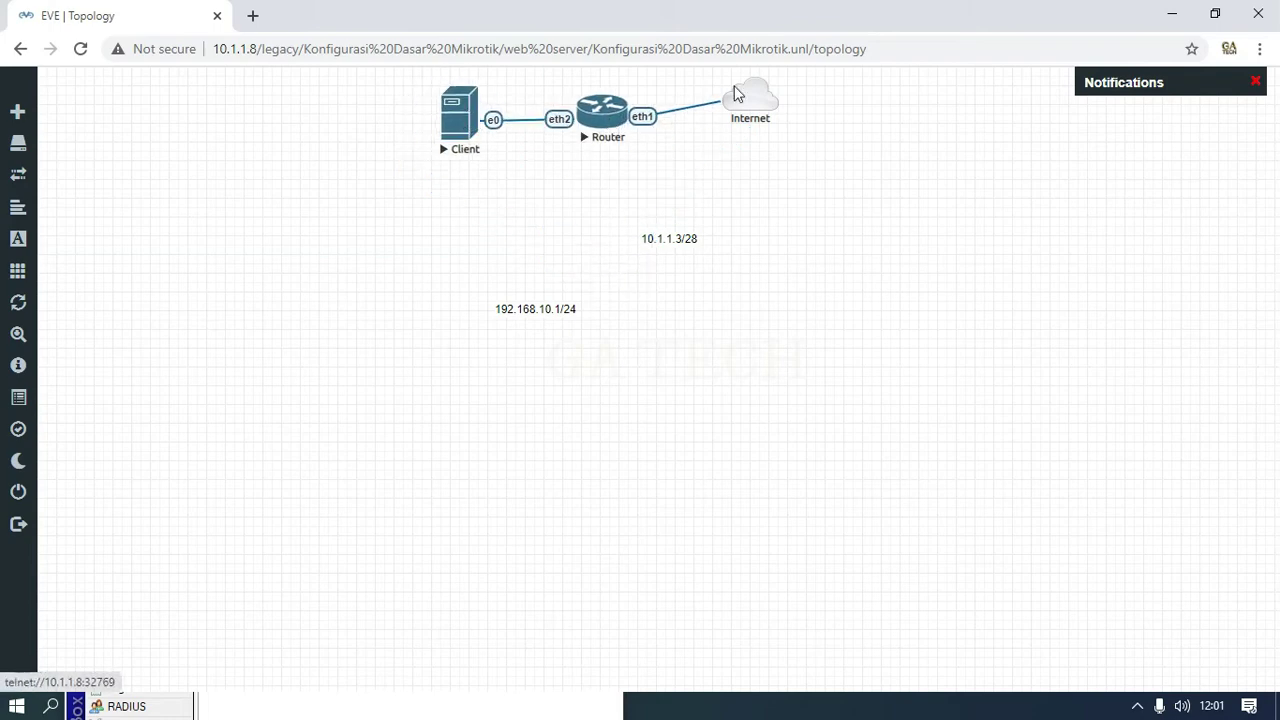
drag(759, 102, 779, 116)
drag(604, 118, 620, 118)
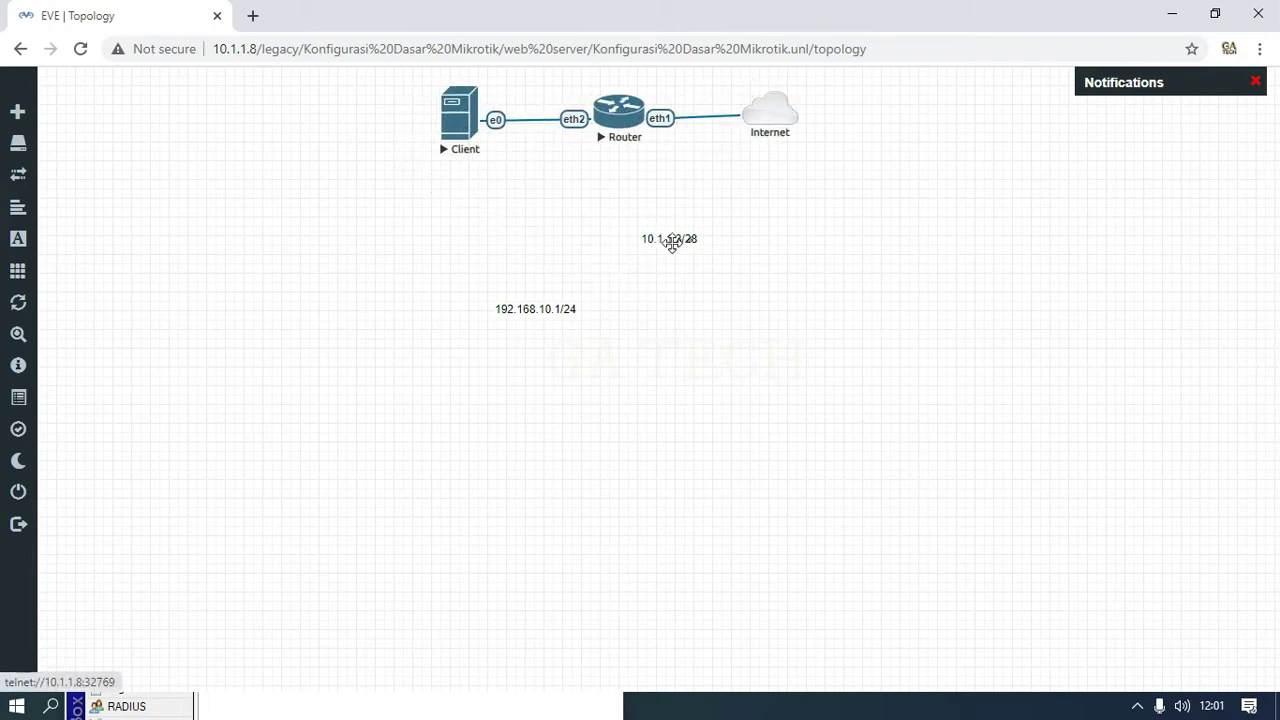
drag(670, 239, 685, 135)
drag(515, 314, 536, 145)
drag(472, 112, 388, 116)
drag(858, 133, 860, 130)
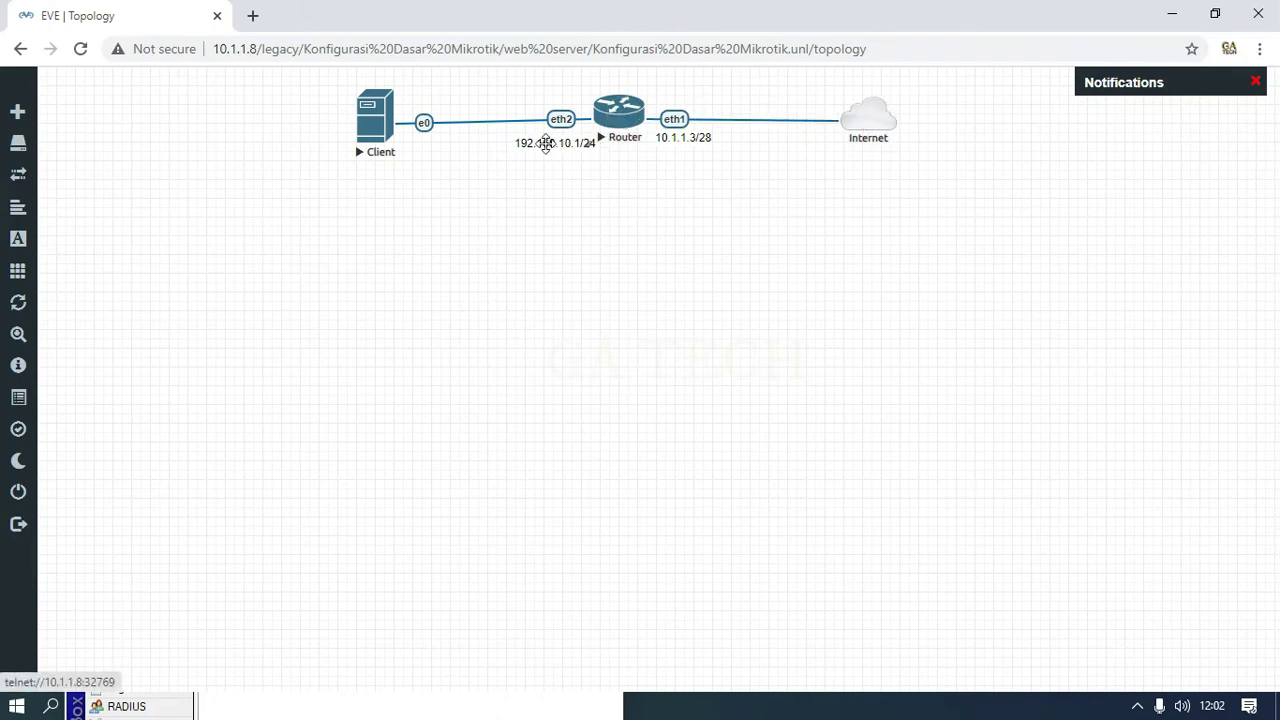
drag(549, 138, 532, 138)
drag(380, 112, 377, 107)
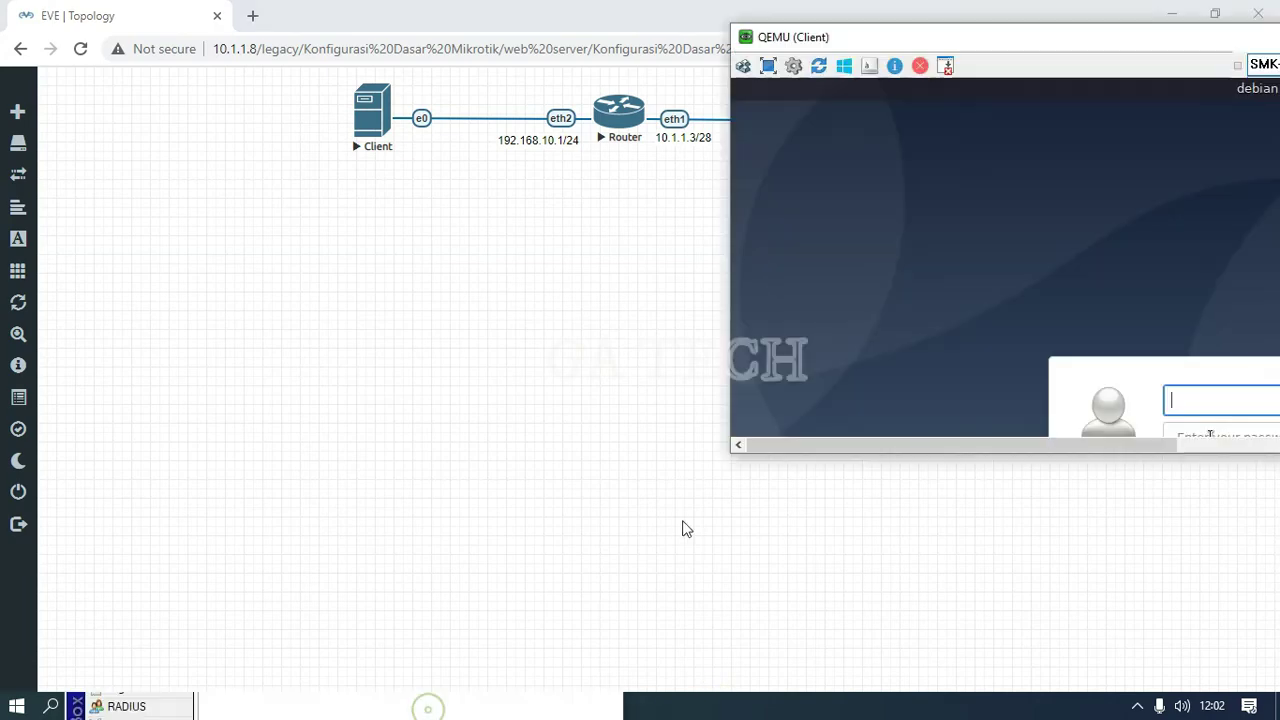
Step: Place WinBox's NAT list beside the Client console and scroll to the Debian login prompt
drag(1040, 40, 1043, 185)
click(666, 706)
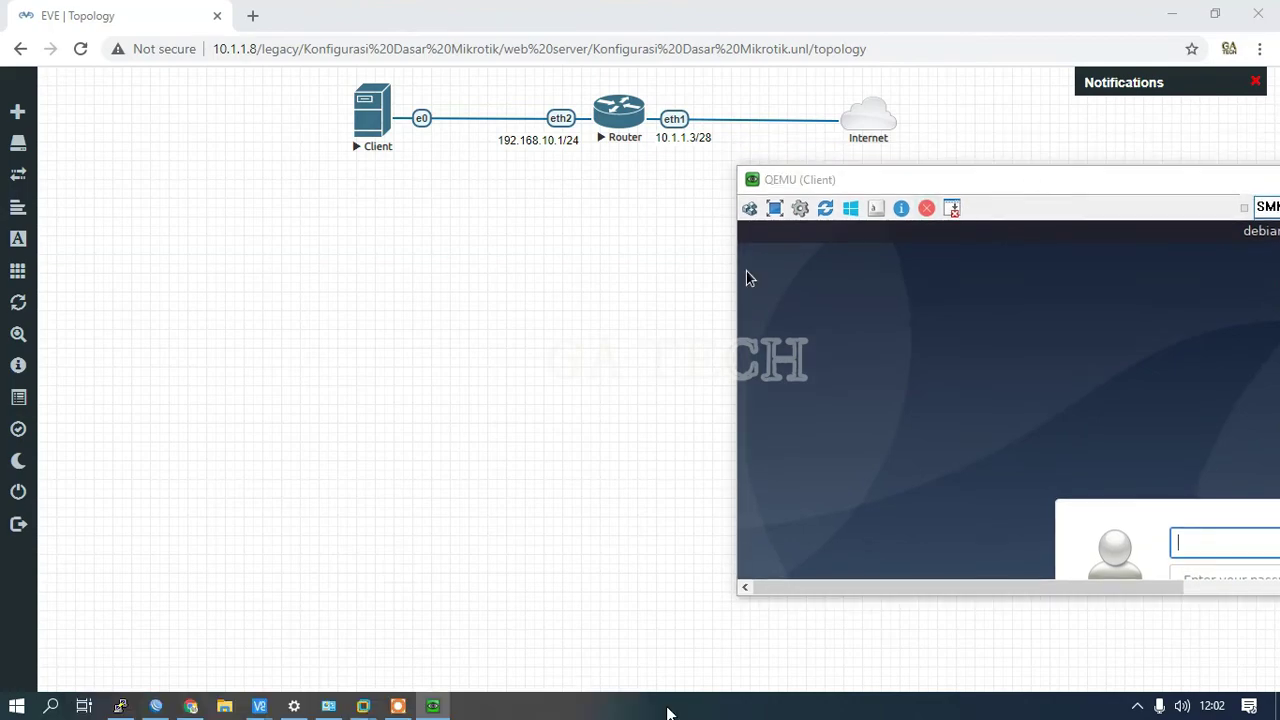
click(120, 706)
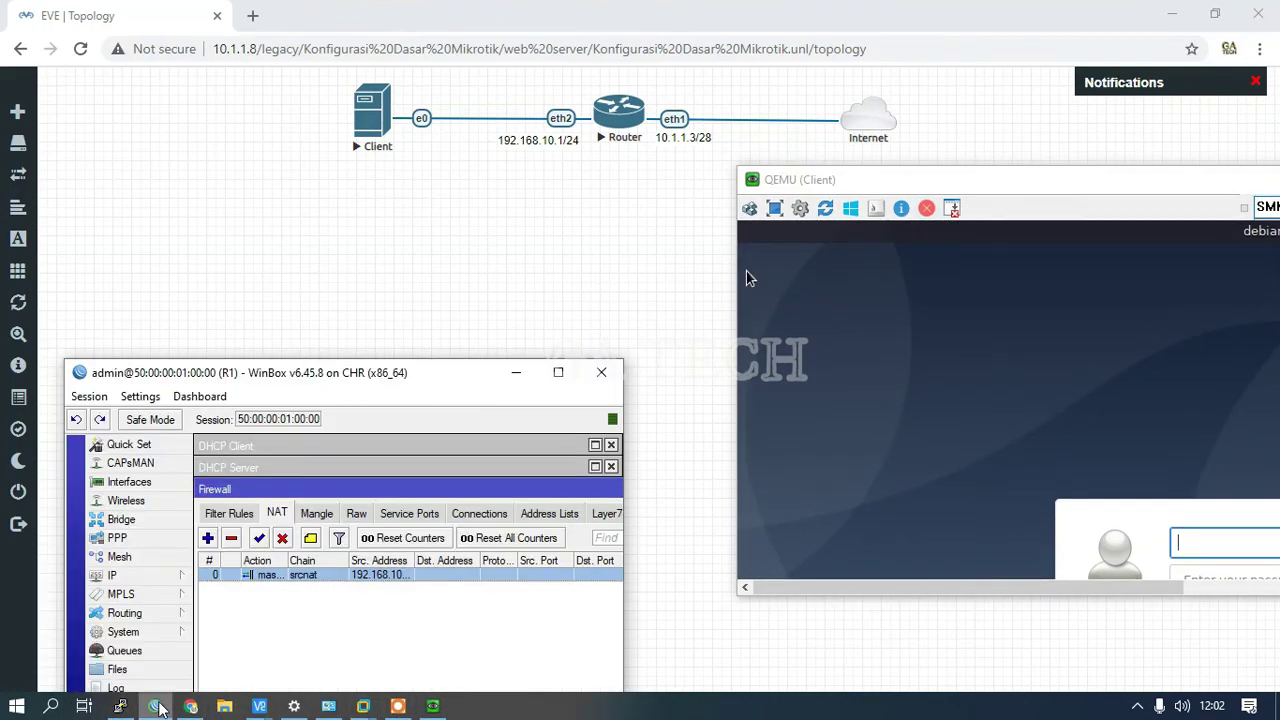
drag(375, 362, 357, 182)
drag(828, 186, 709, 201)
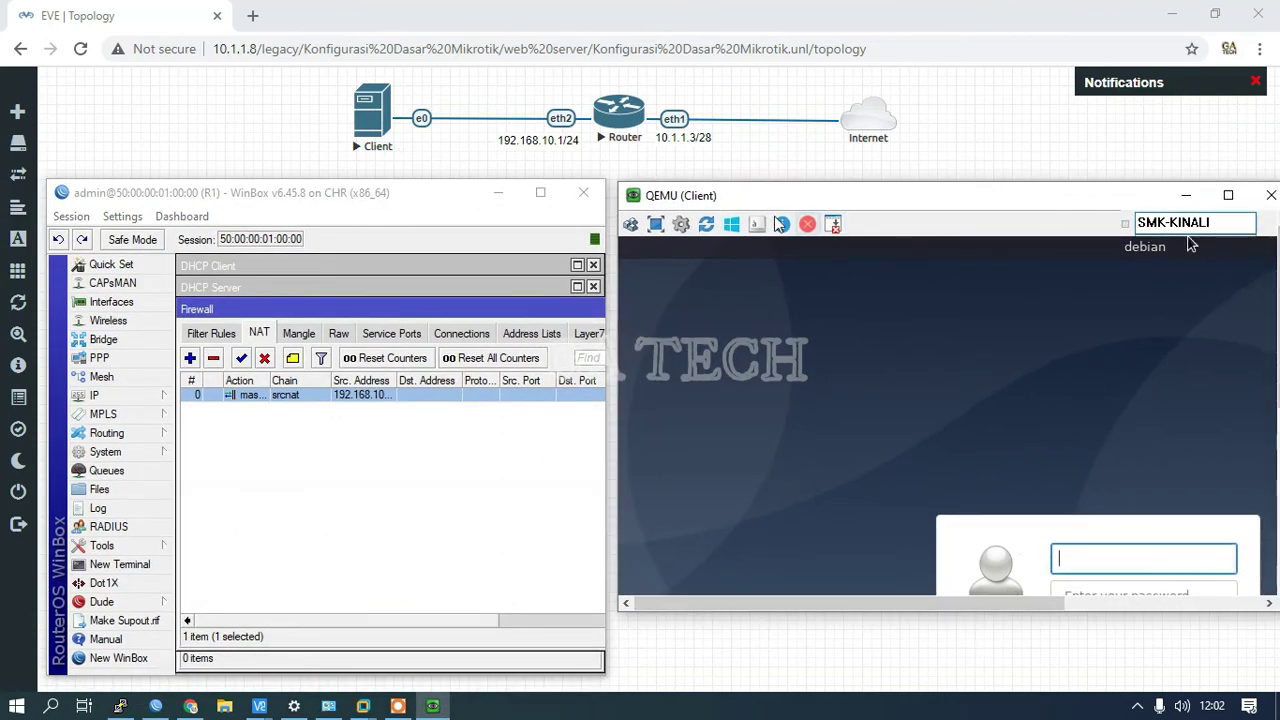
drag(795, 200, 780, 202)
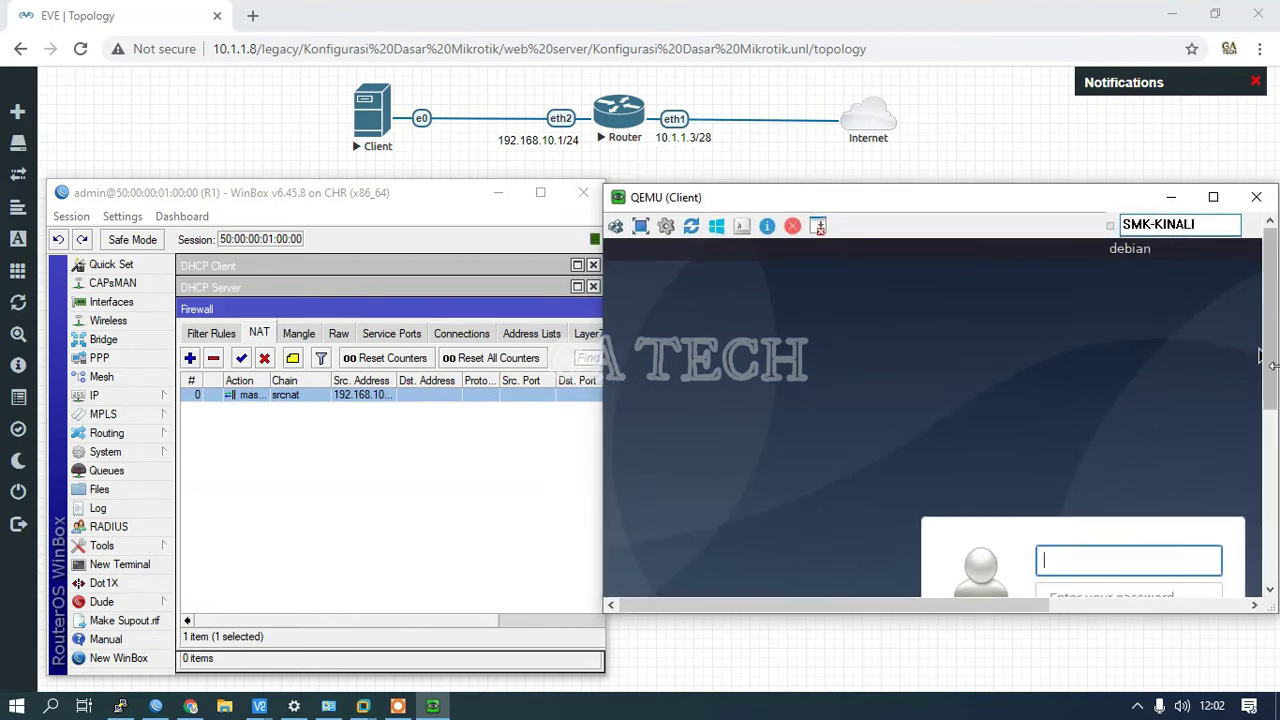
drag(1262, 357, 1264, 456)
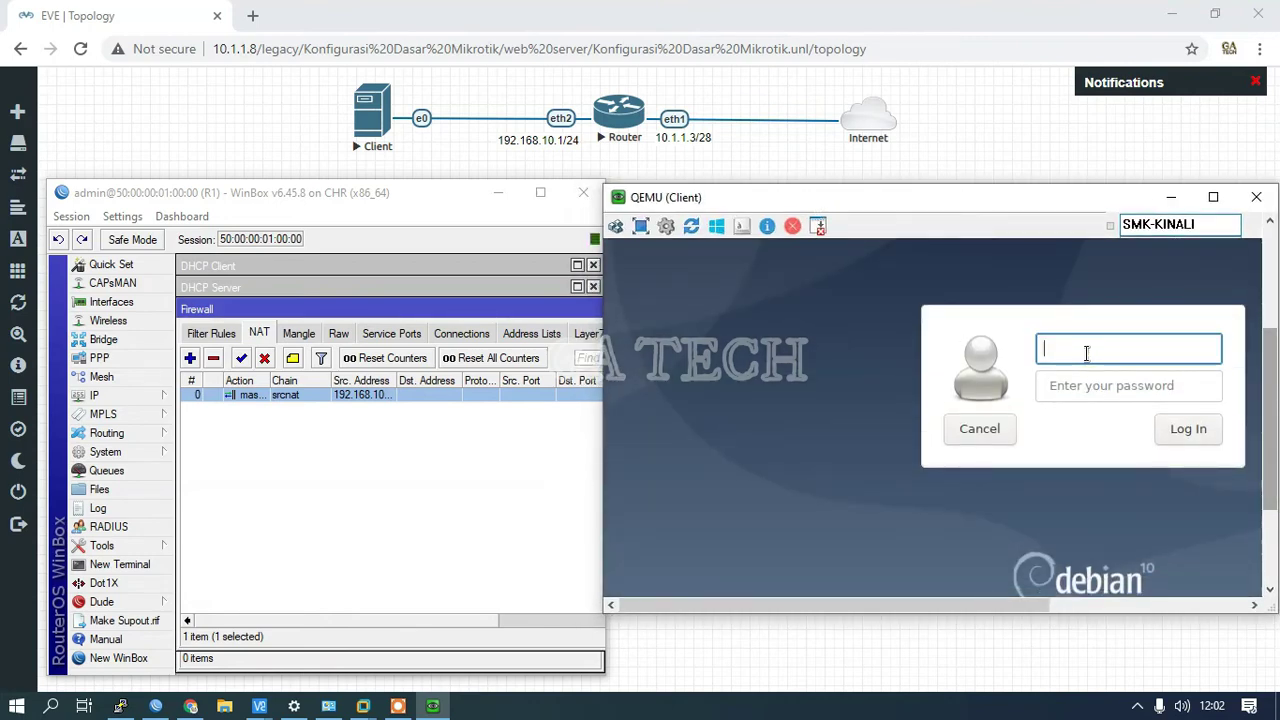
Step: Log in with the user's name and password, then maximize the QEMU console window
text(user)
key(Tab)
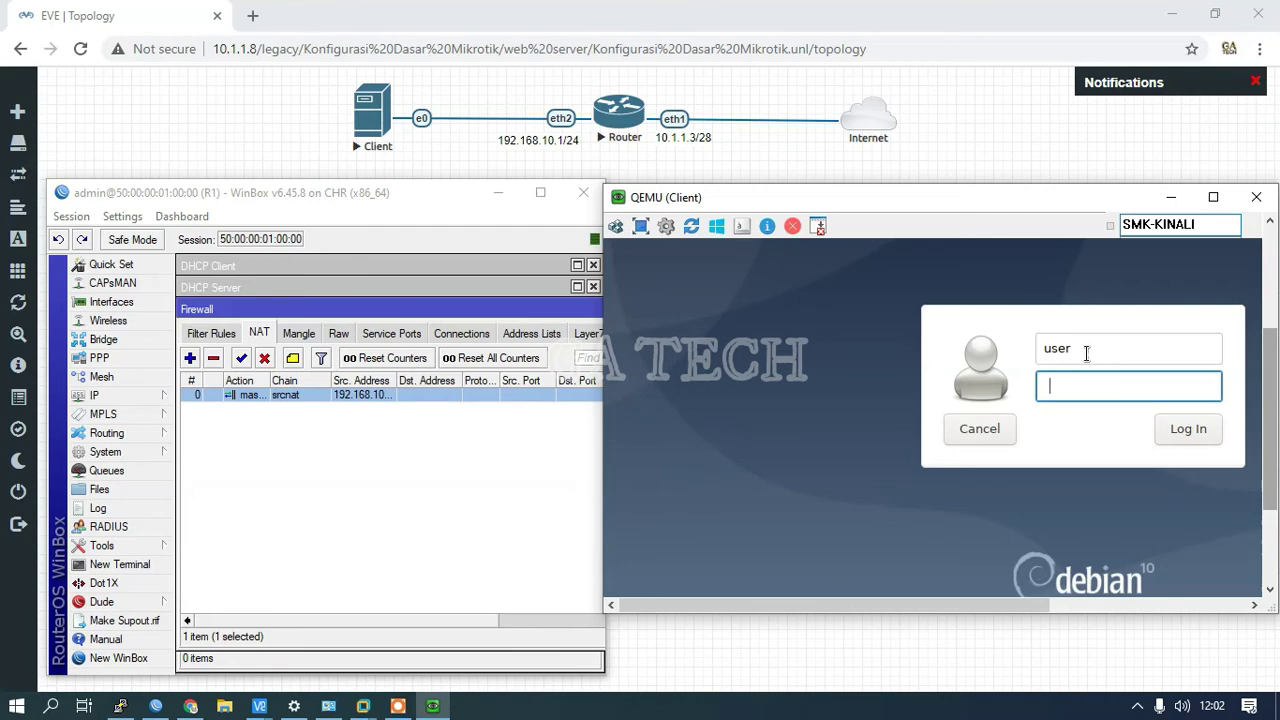
text(uest123)
key(Return)
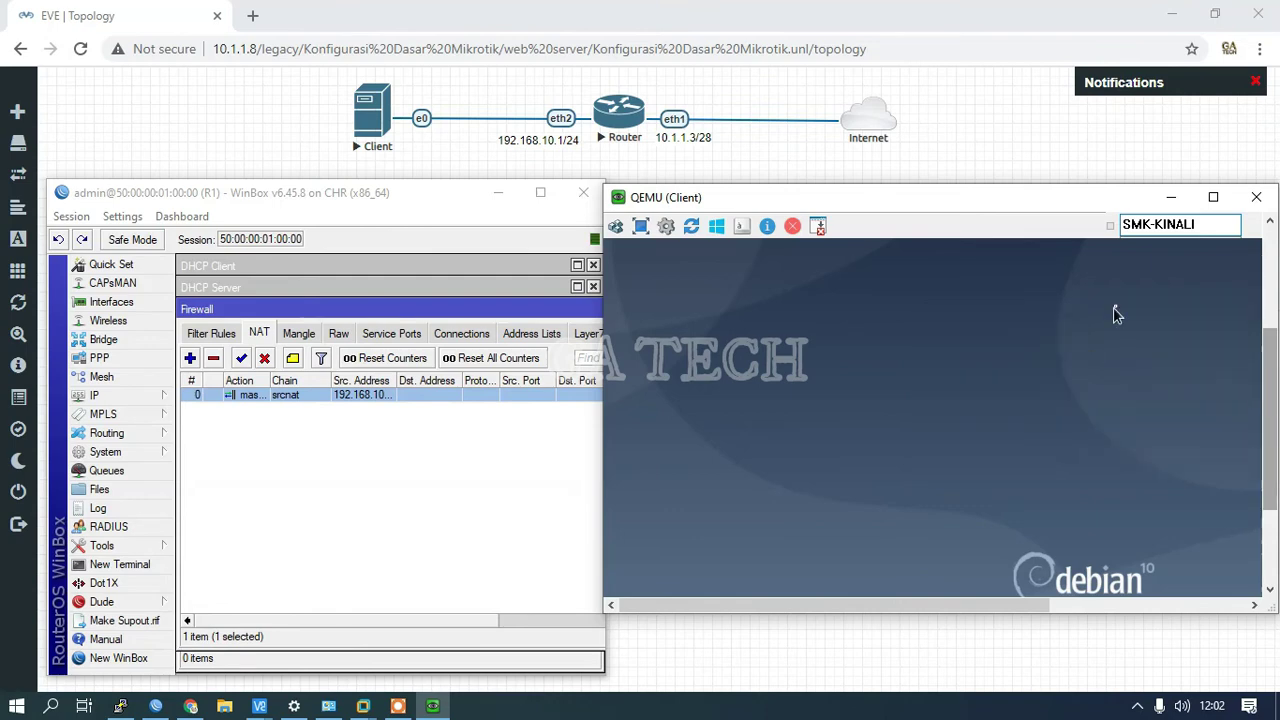
mouse_move(1266, 375)
mouse_down()
mouse_move(1265, 415)
mouse_move(1263, 395)
mouse_up()
drag(946, 604, 1142, 604)
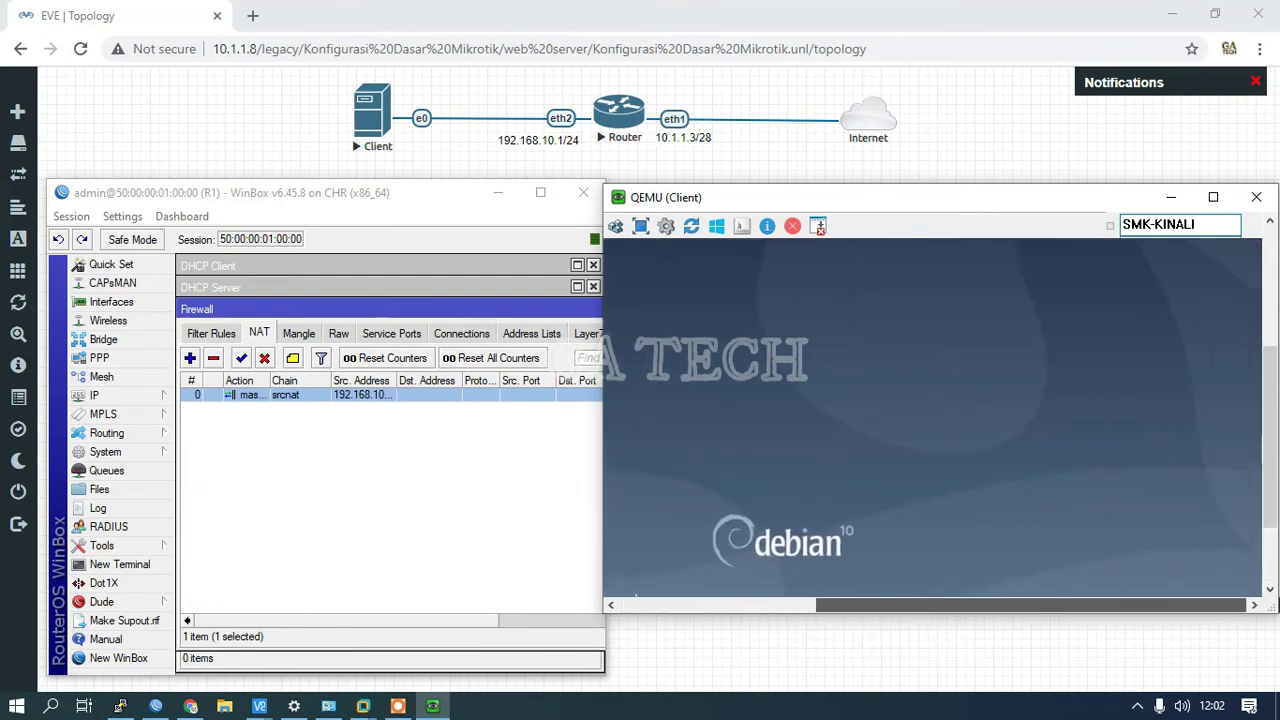
click(636, 602)
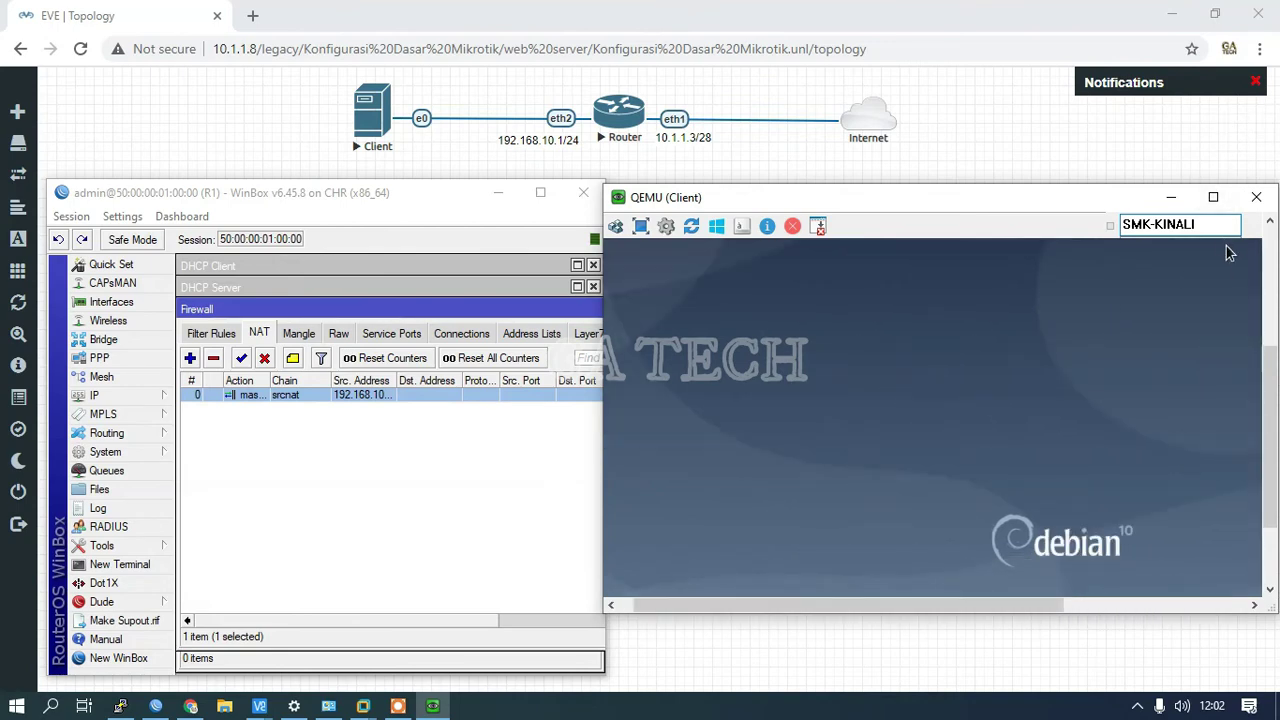
click(1213, 197)
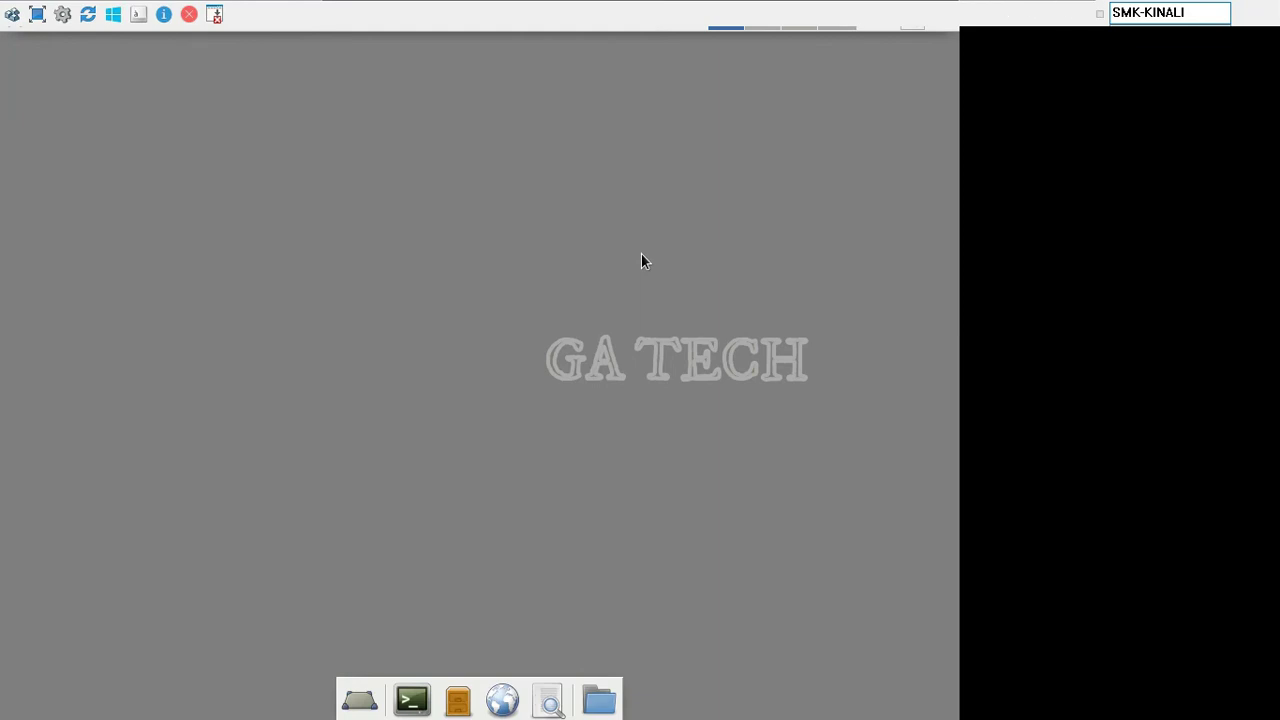
Step: Take the Debian client's QEMU window out of full screen and place it beside the WinBox window
mouse_move(329, 18)
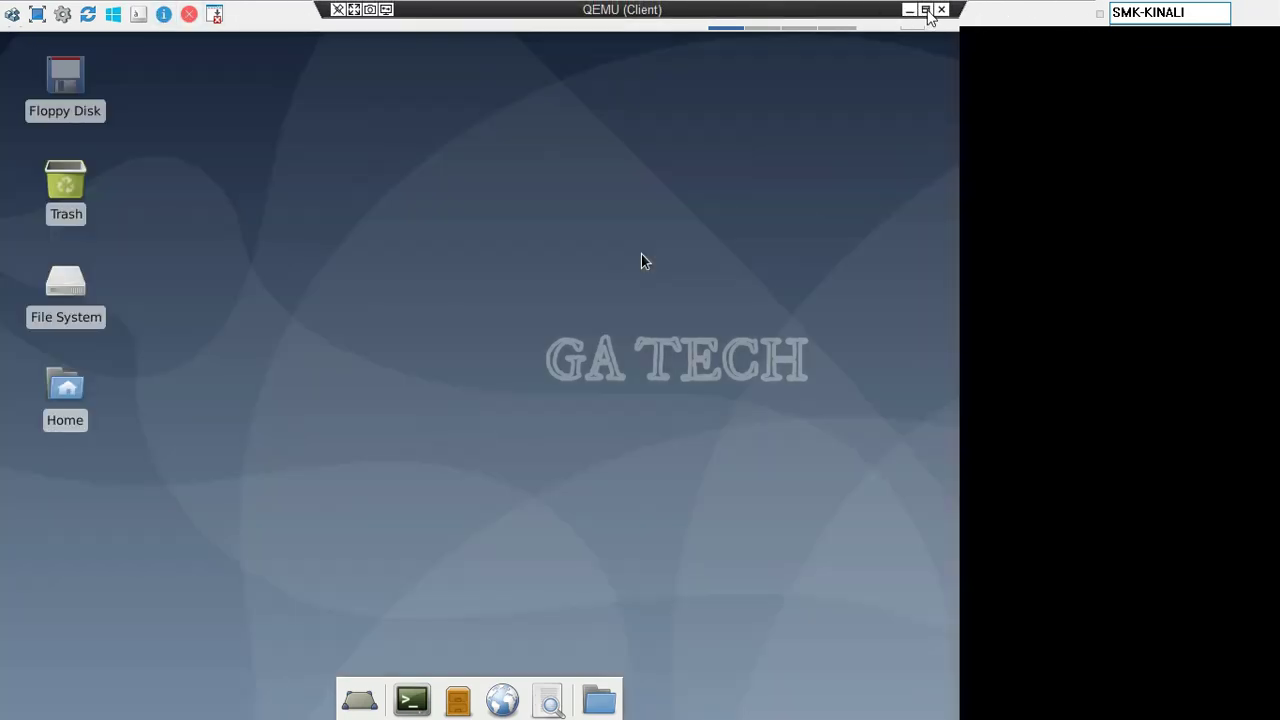
click(926, 11)
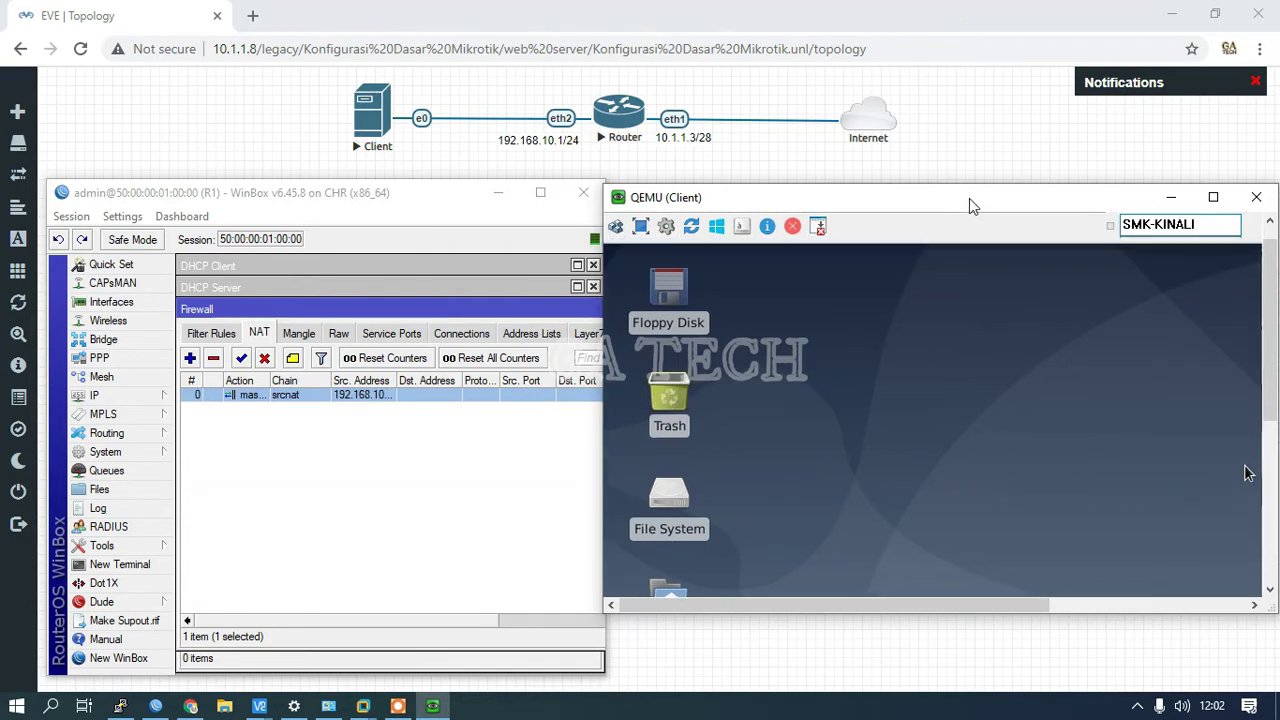
drag(969, 198, 844, 196)
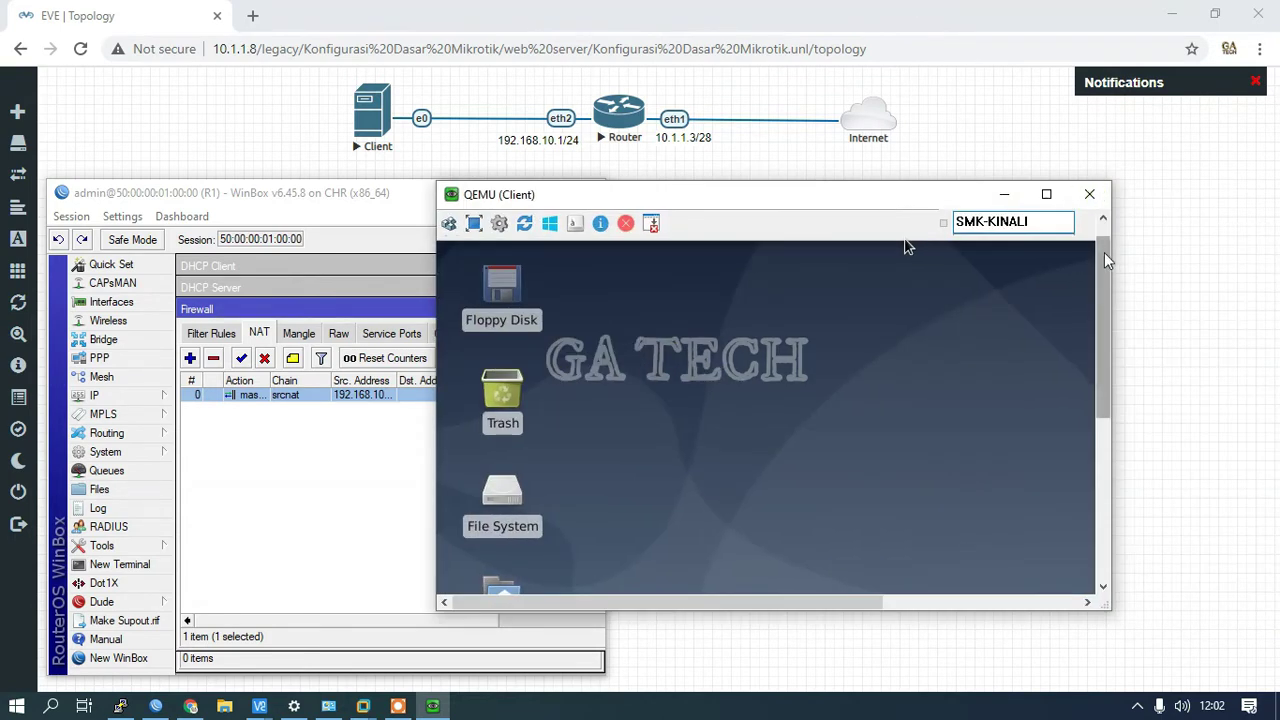
drag(1107, 258, 1100, 215)
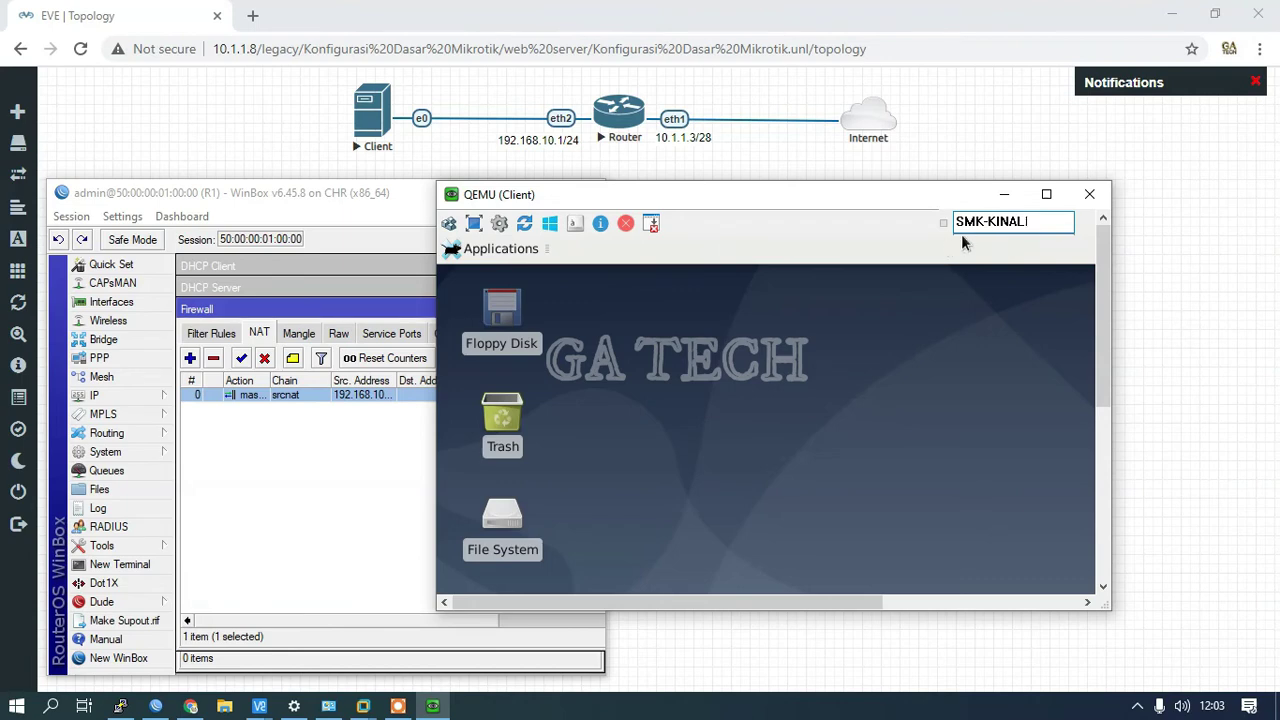
drag(1100, 314, 1132, 314)
Step: Disconnect Wired connection 1 on the Debian client, then reconnect it from the network menu
click(890, 601)
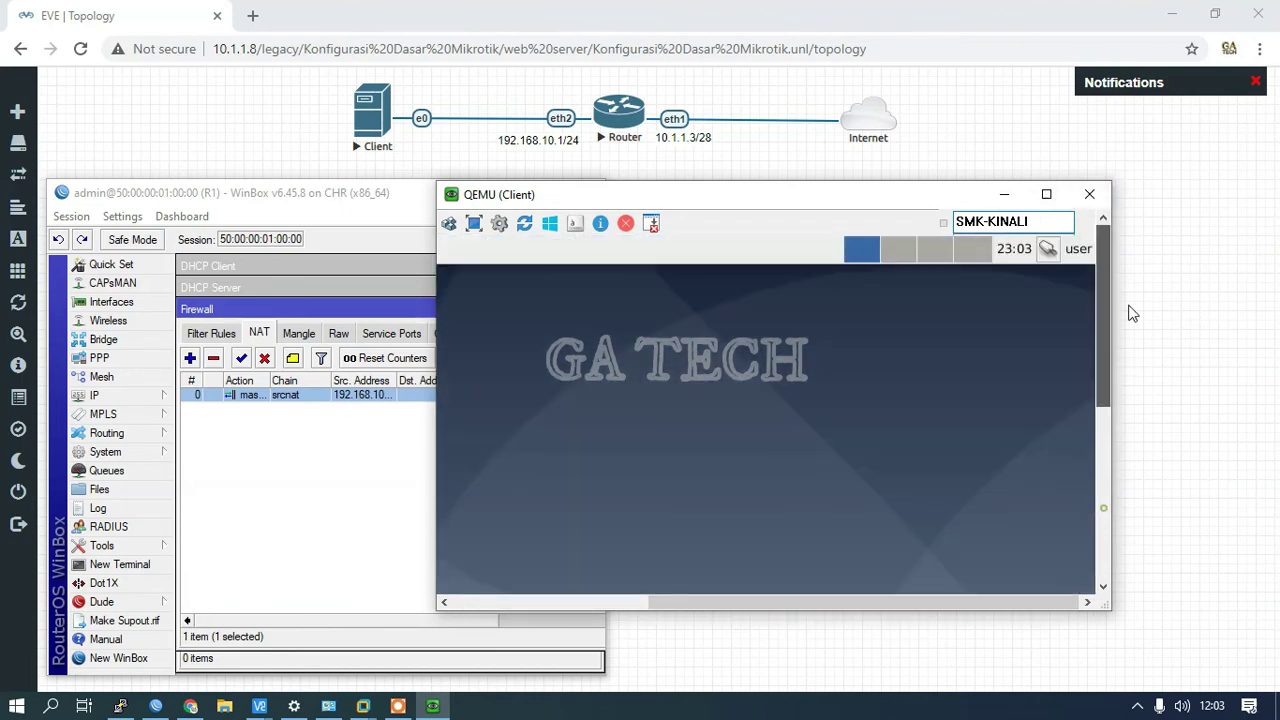
click(1047, 248)
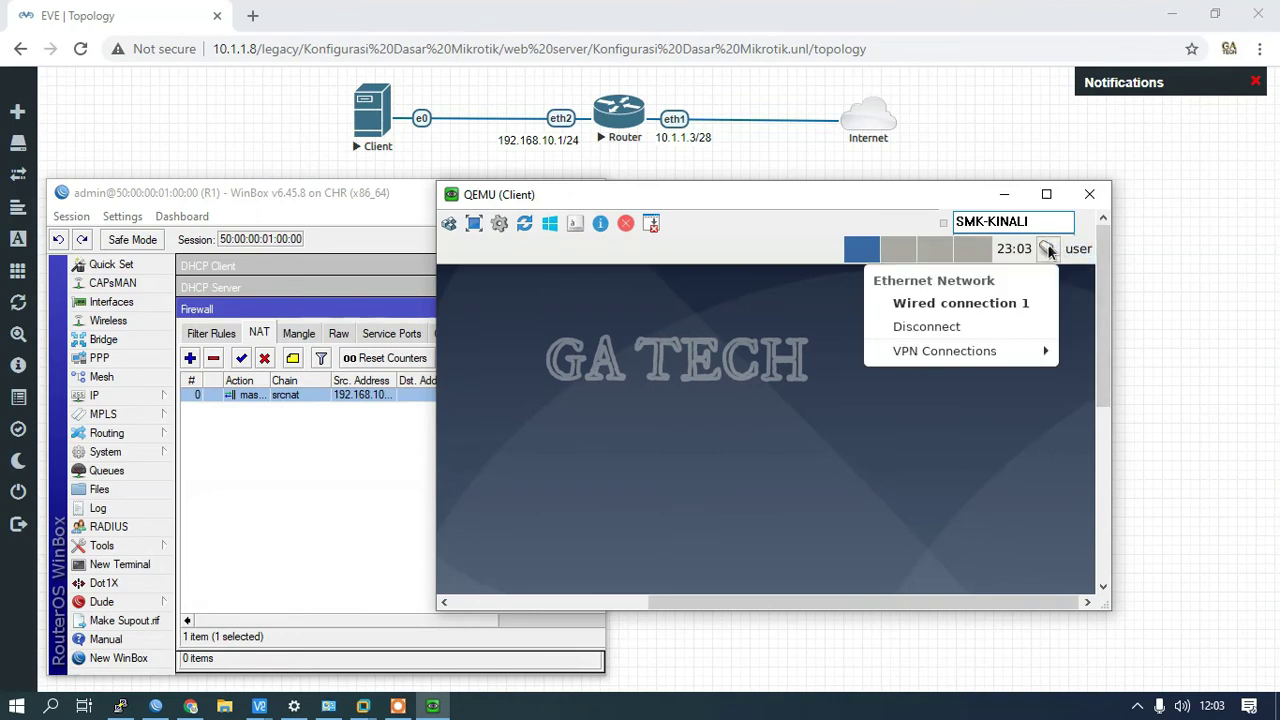
click(966, 305)
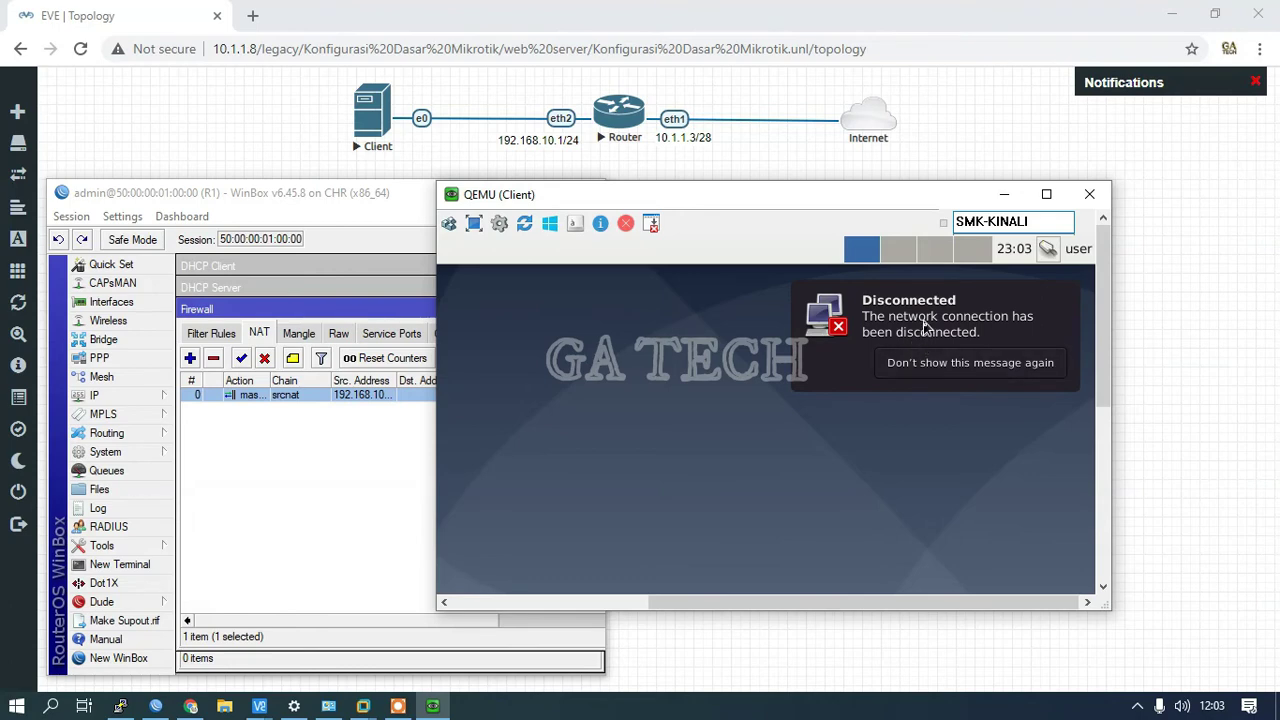
click(1046, 249)
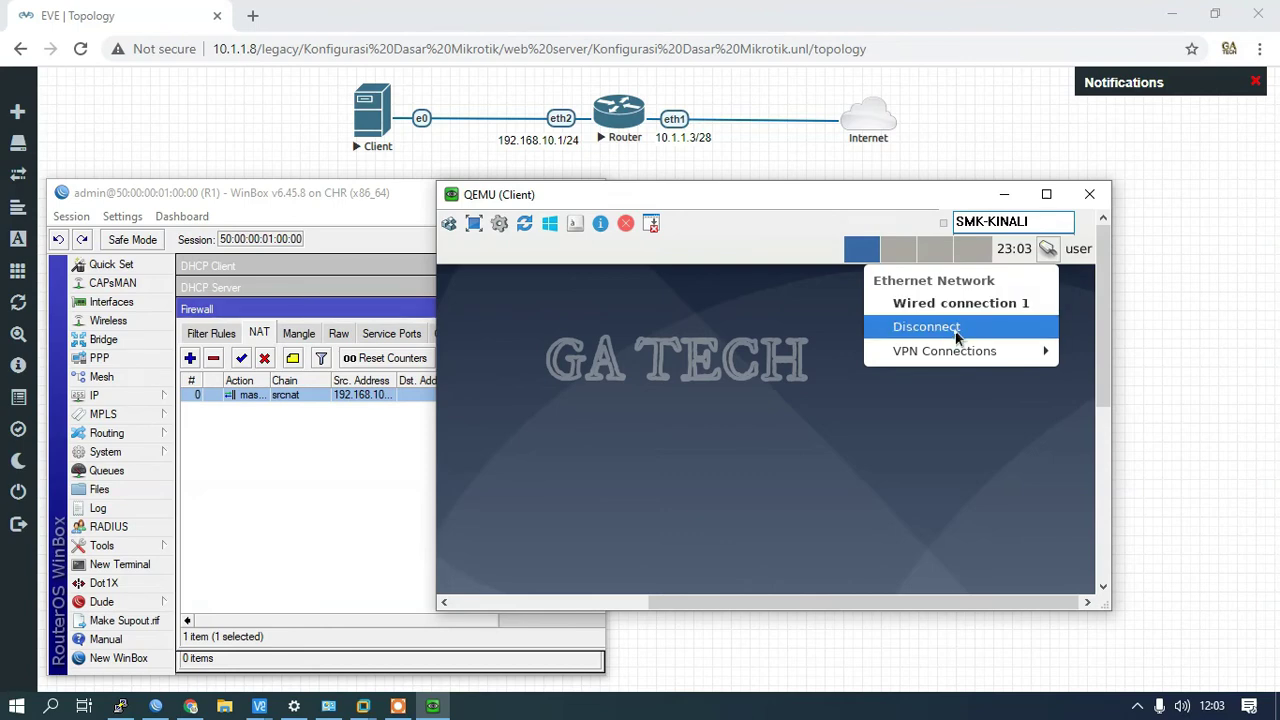
click(1019, 305)
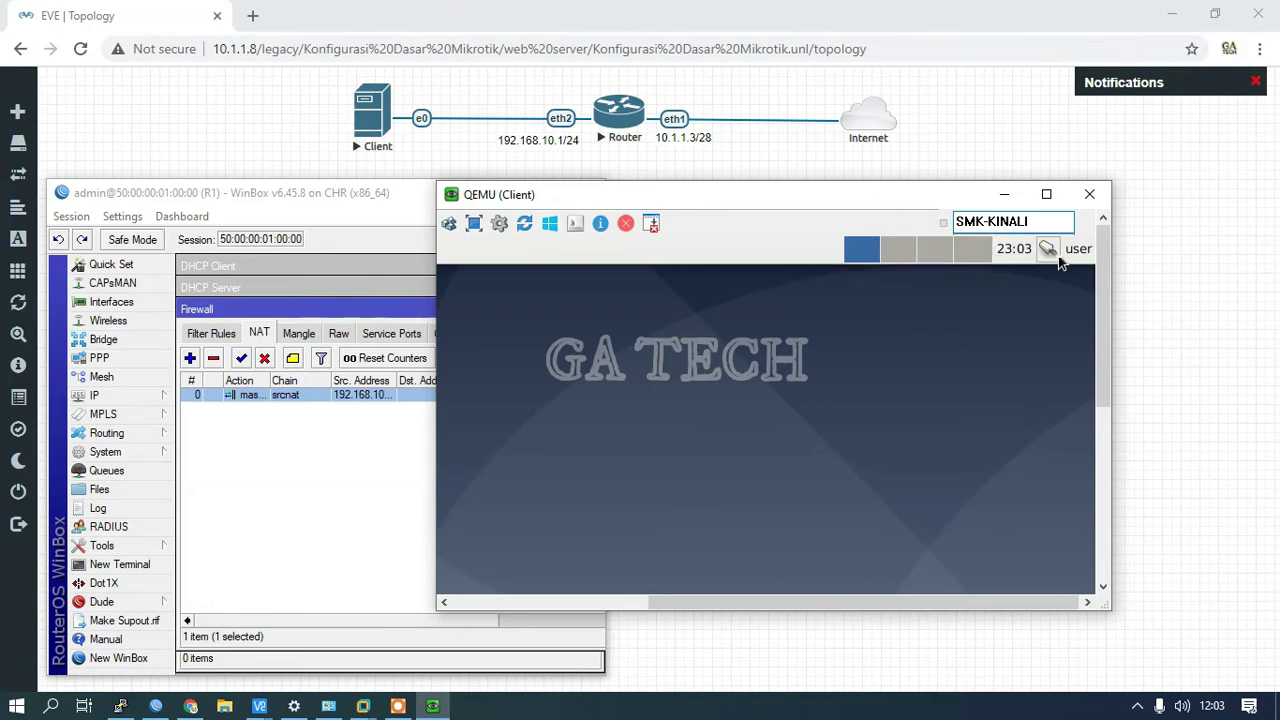
drag(875, 200, 1081, 166)
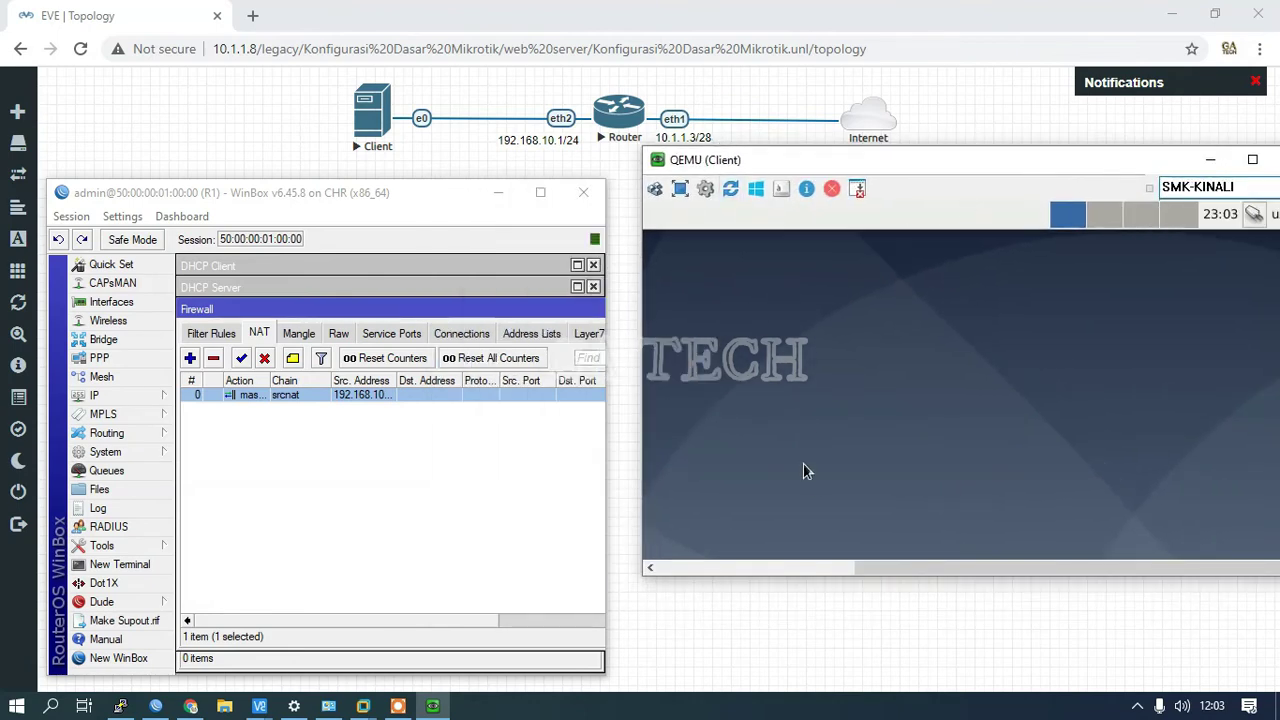
Step: Open a Terminal Emulator on the Debian client and run ip a to list its interfaces
drag(952, 568, 735, 568)
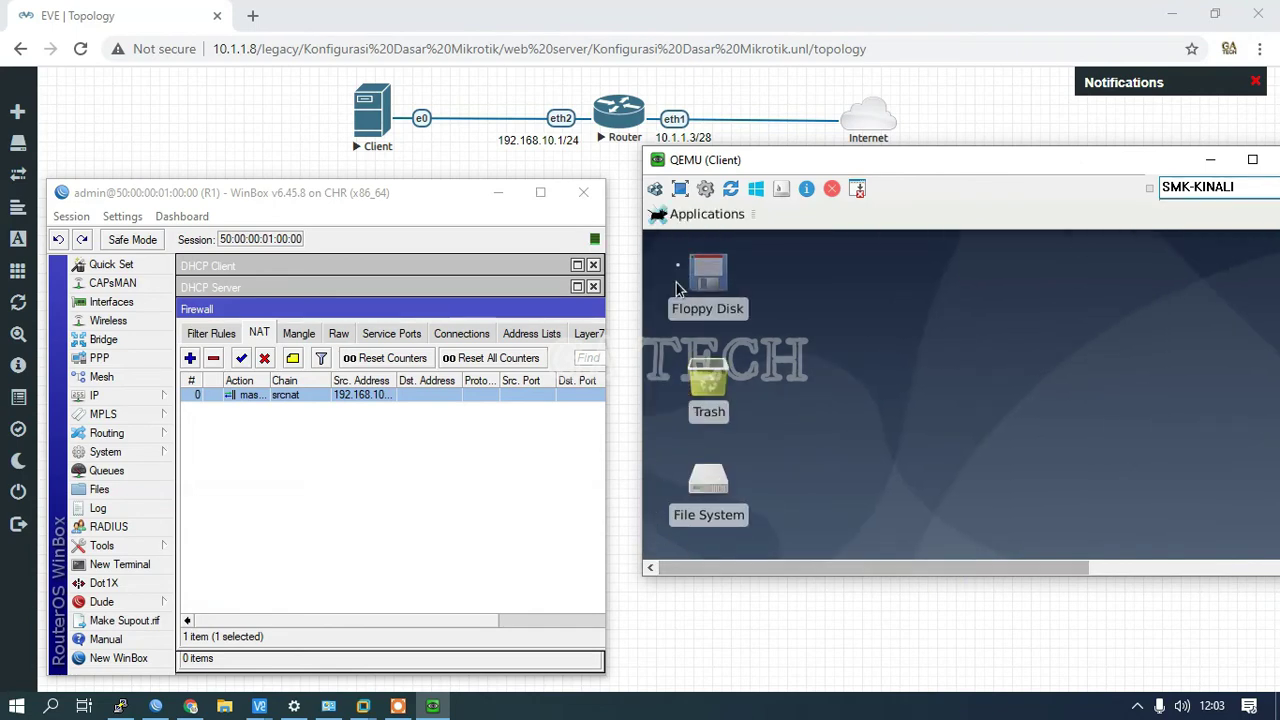
click(700, 220)
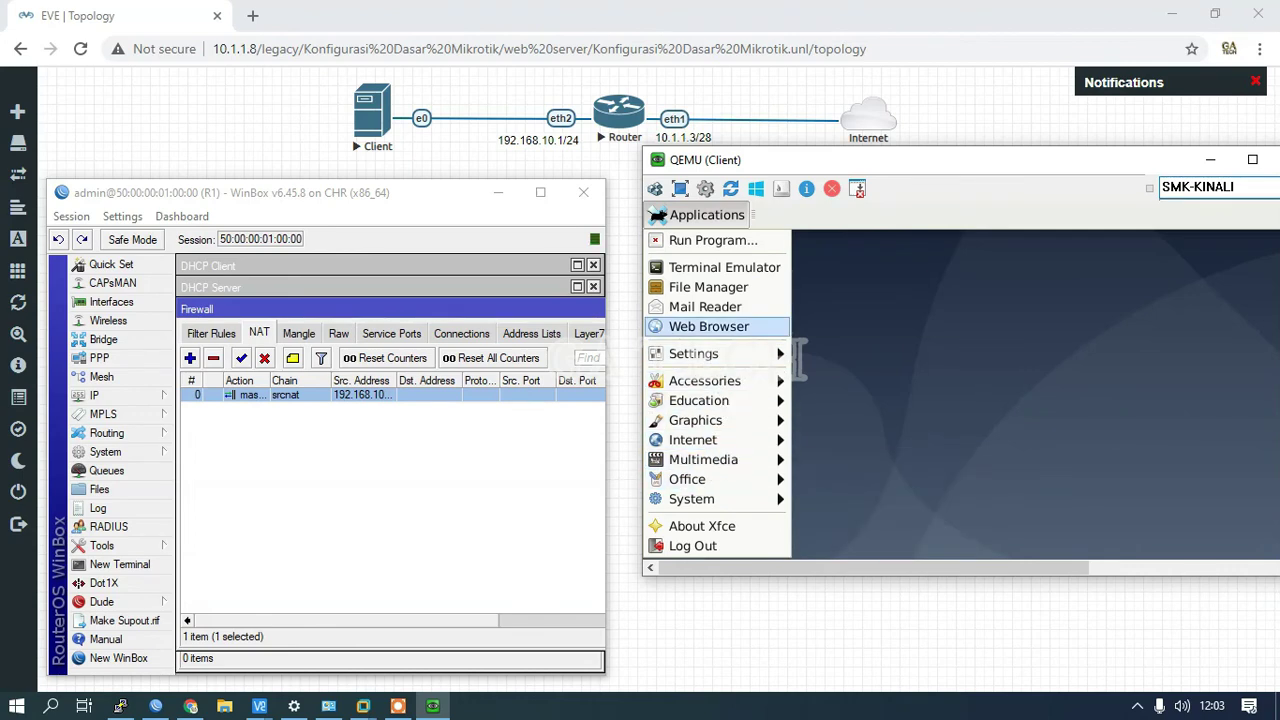
click(721, 270)
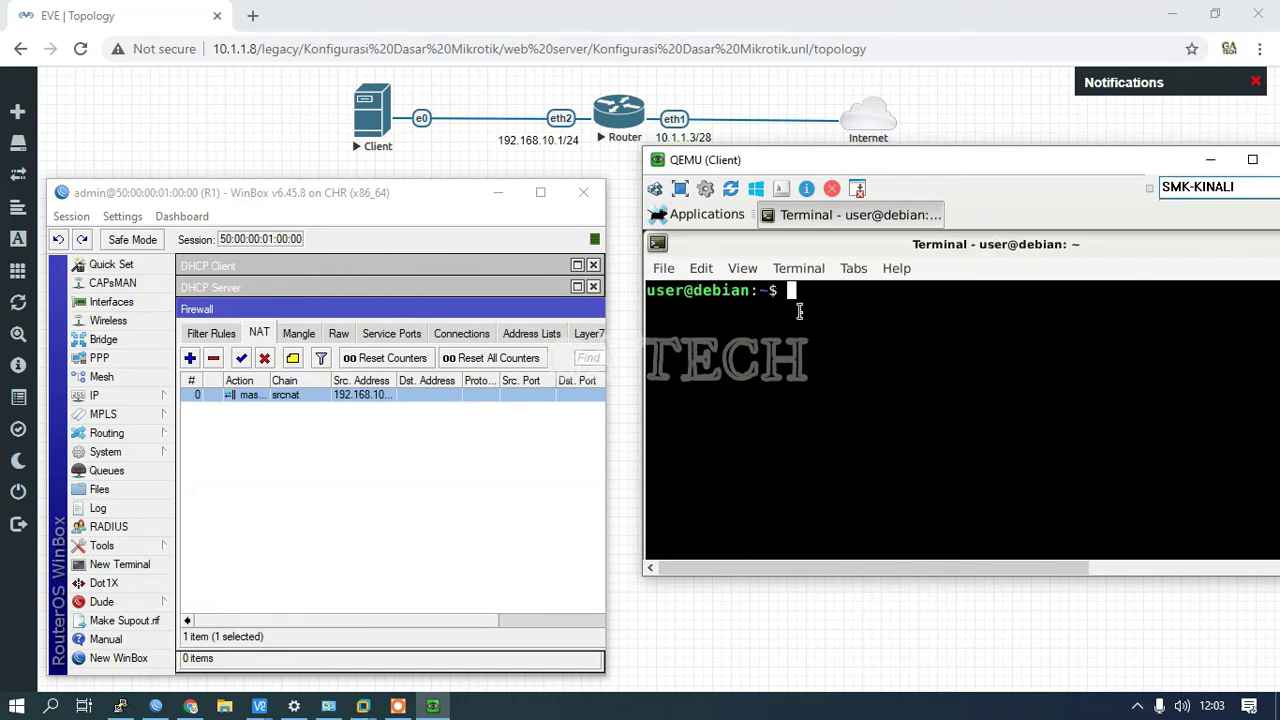
text(ip )
text(a)
key(Return)
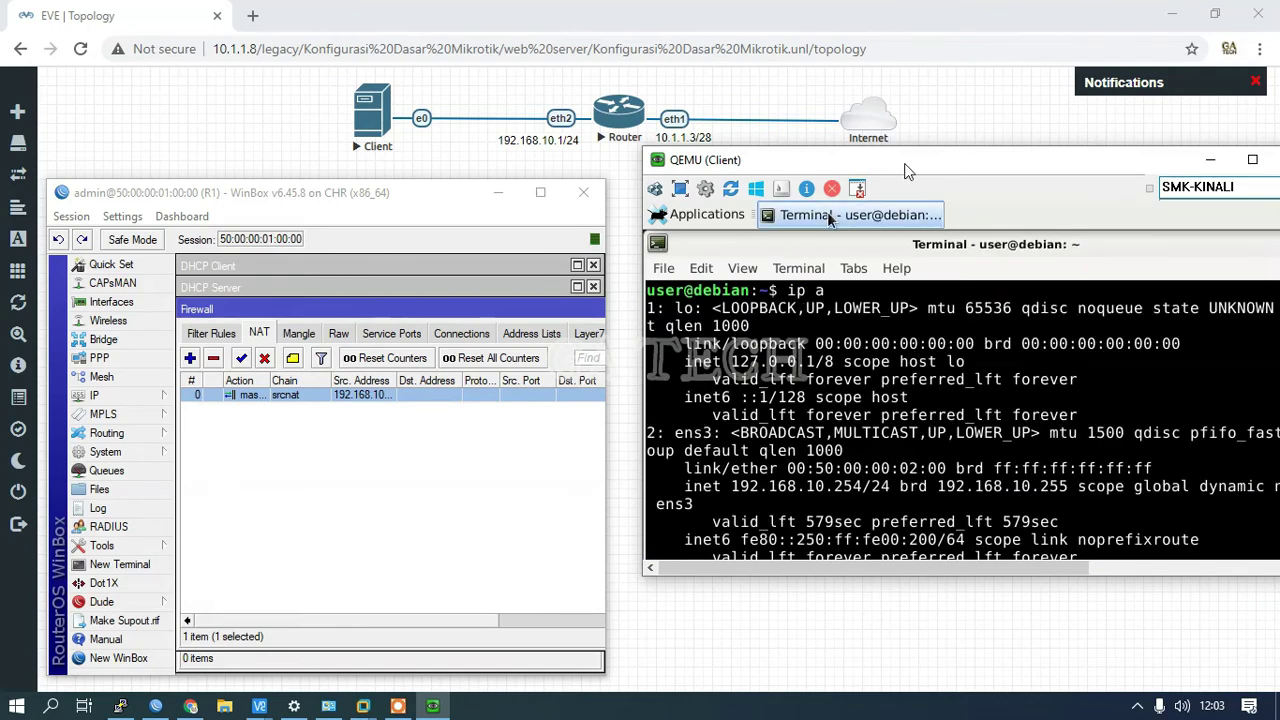
Step: Arrange the QEMU client and WinBox router windows side by side with the topology visible
drag(918, 162, 912, 62)
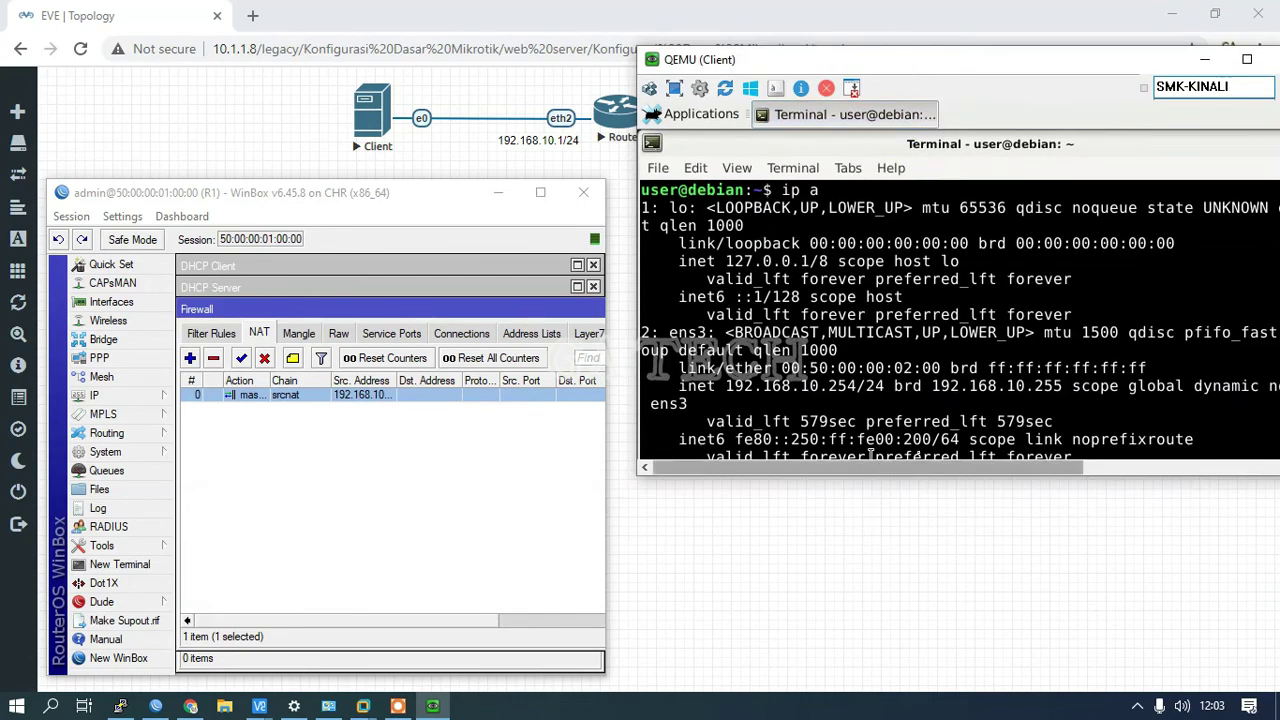
drag(944, 68, 857, 62)
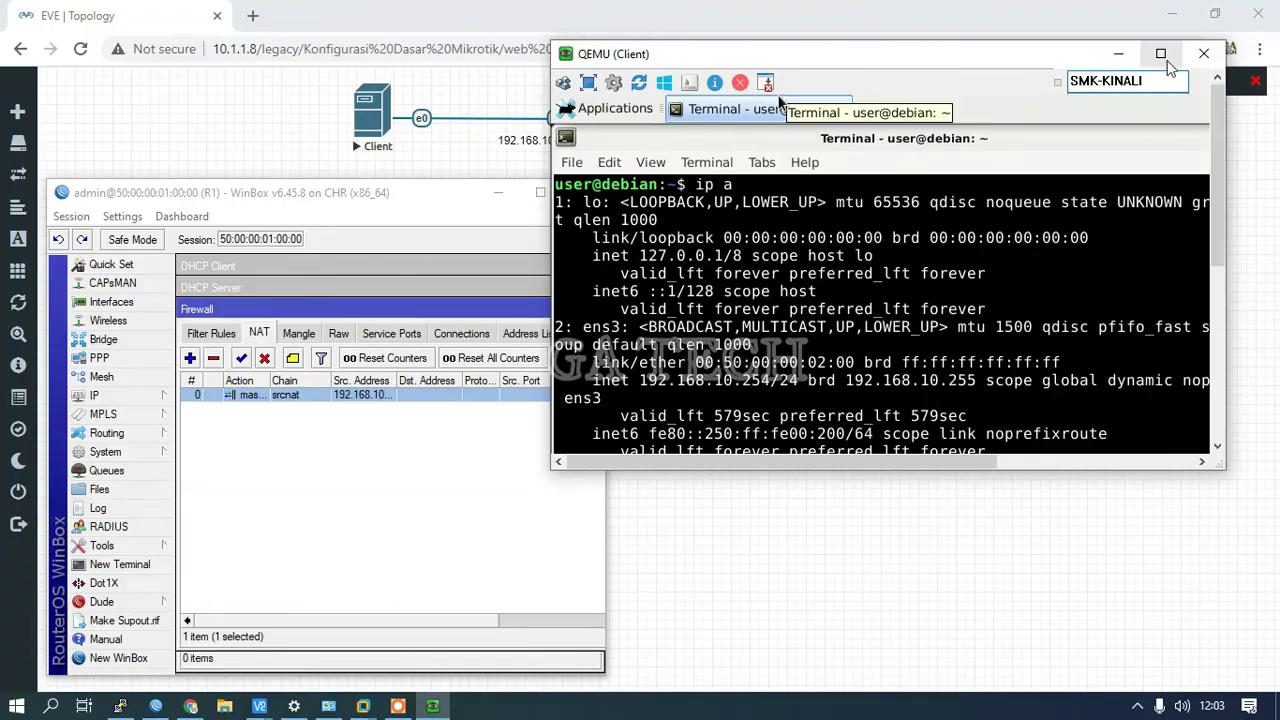
click(1160, 53)
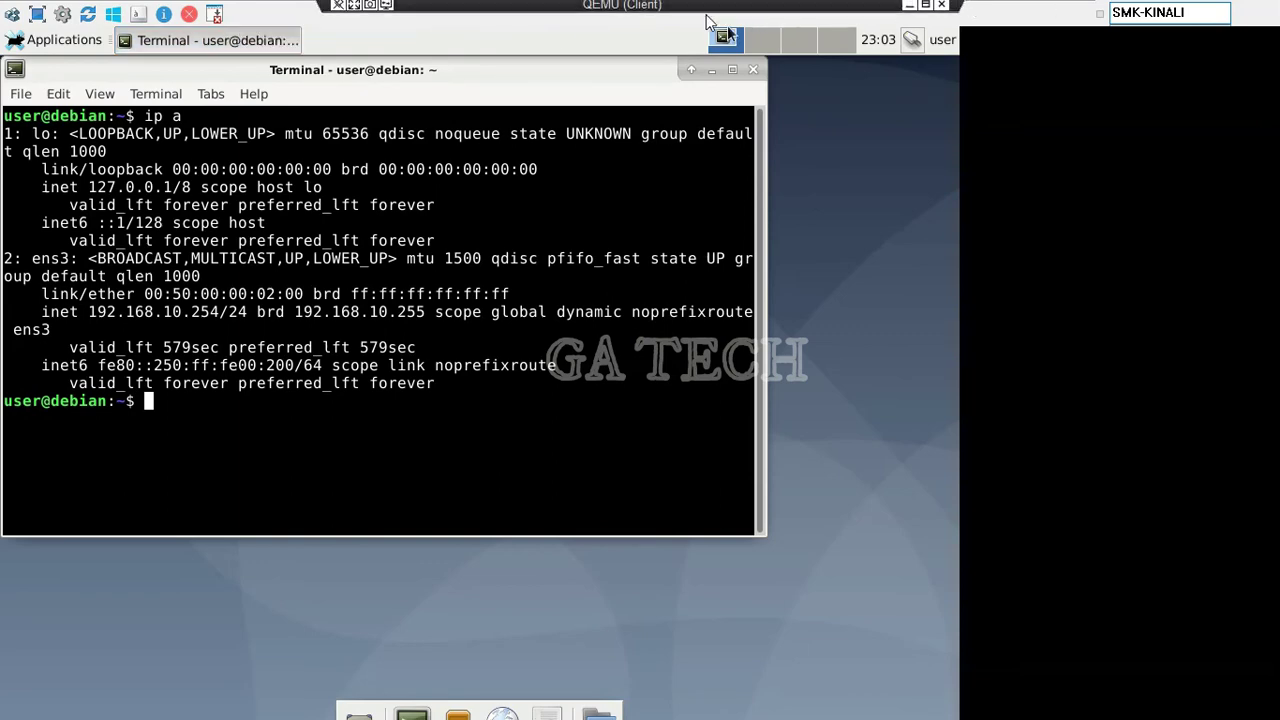
click(925, 8)
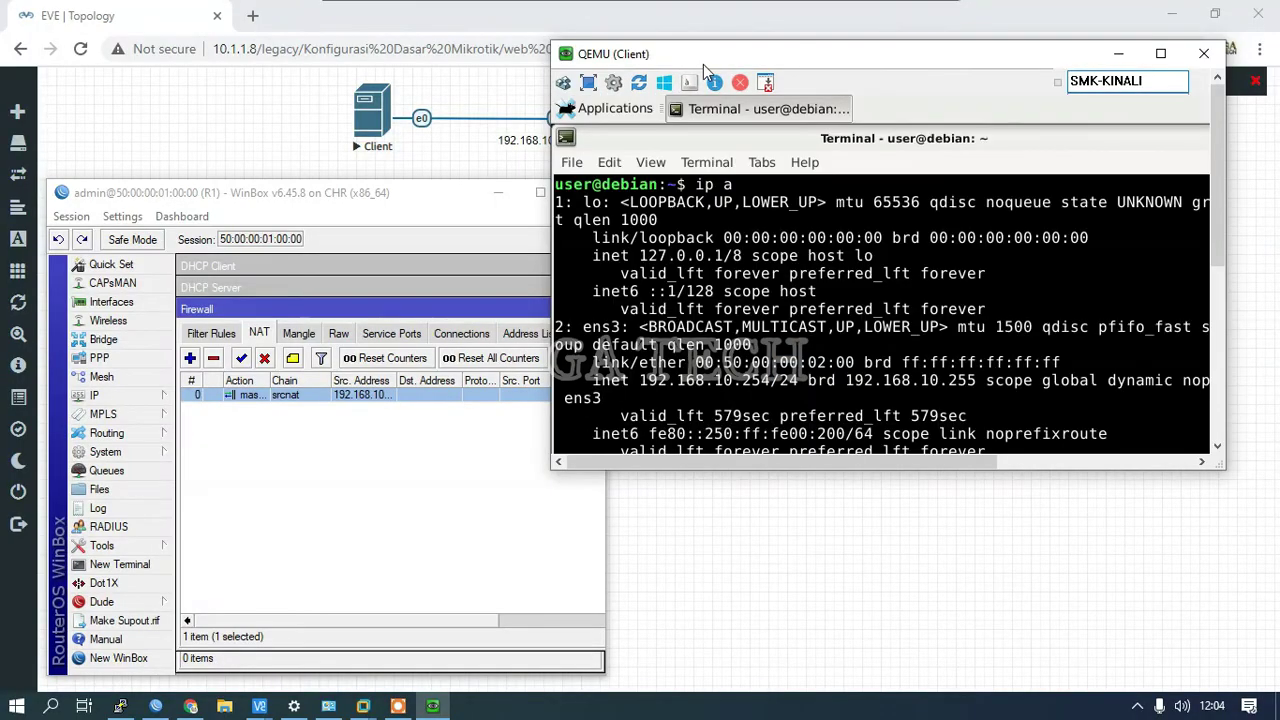
drag(703, 55, 803, 56)
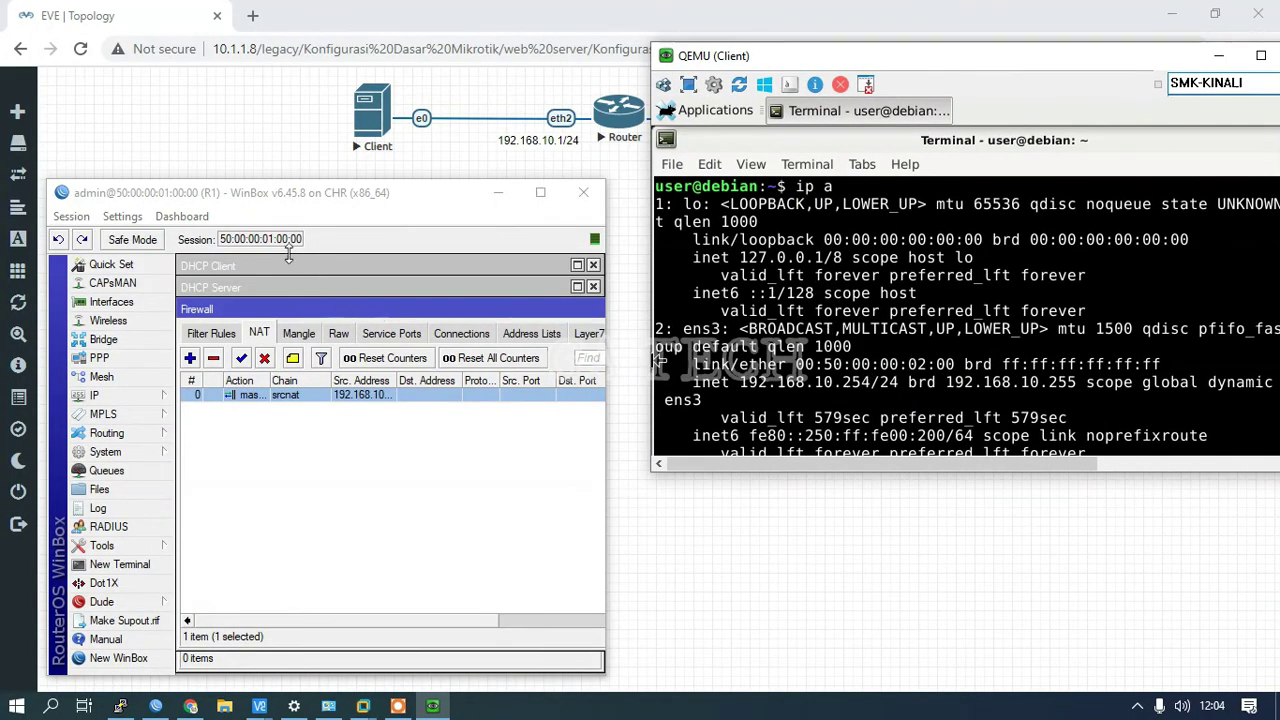
mouse_move(260, 207)
mouse_down()
mouse_move(236, 210)
mouse_move(243, 188)
mouse_up()
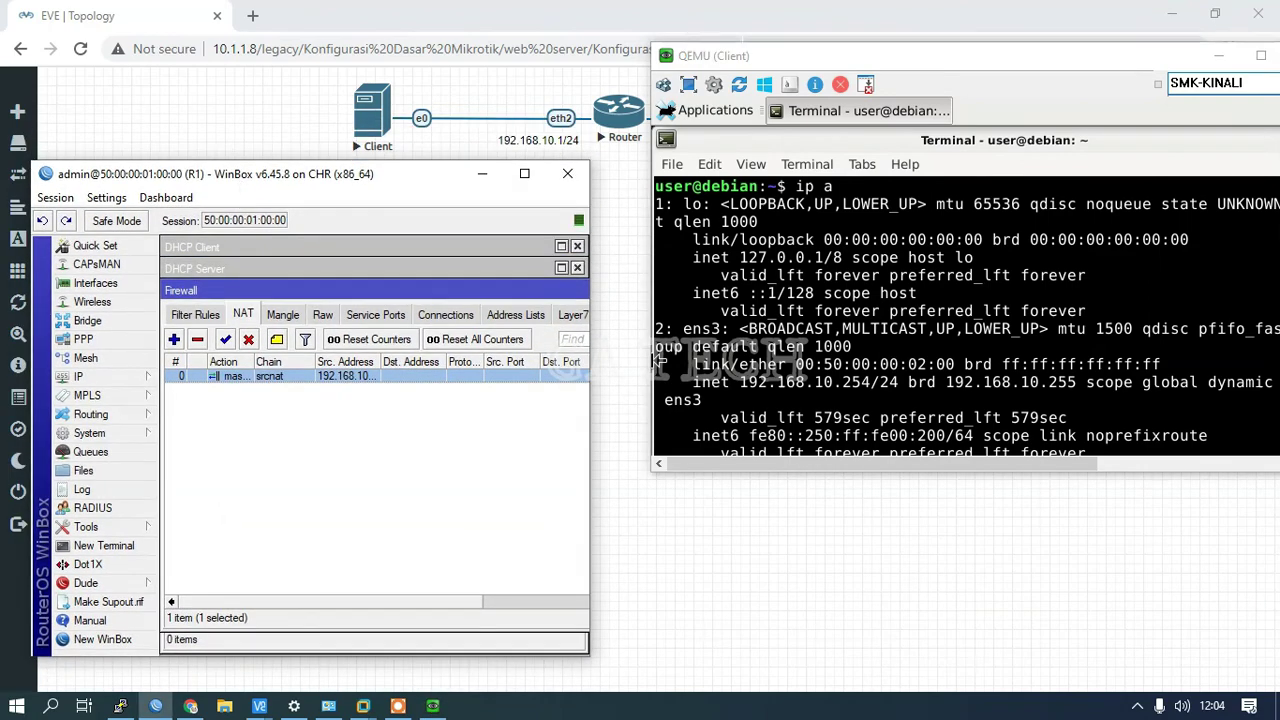
drag(740, 57, 700, 190)
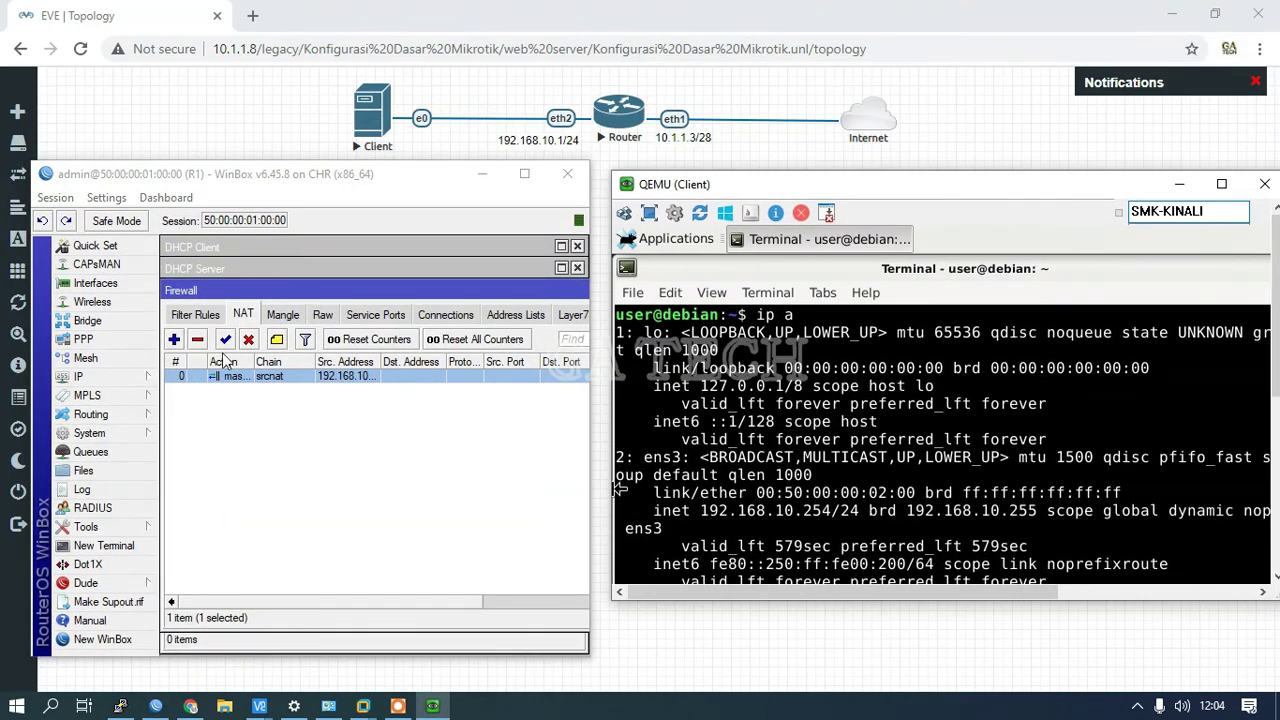
Step: Show WinBox's DHCP server leases and select the 192.168.10.254 lease on dhcp1
click(100, 376)
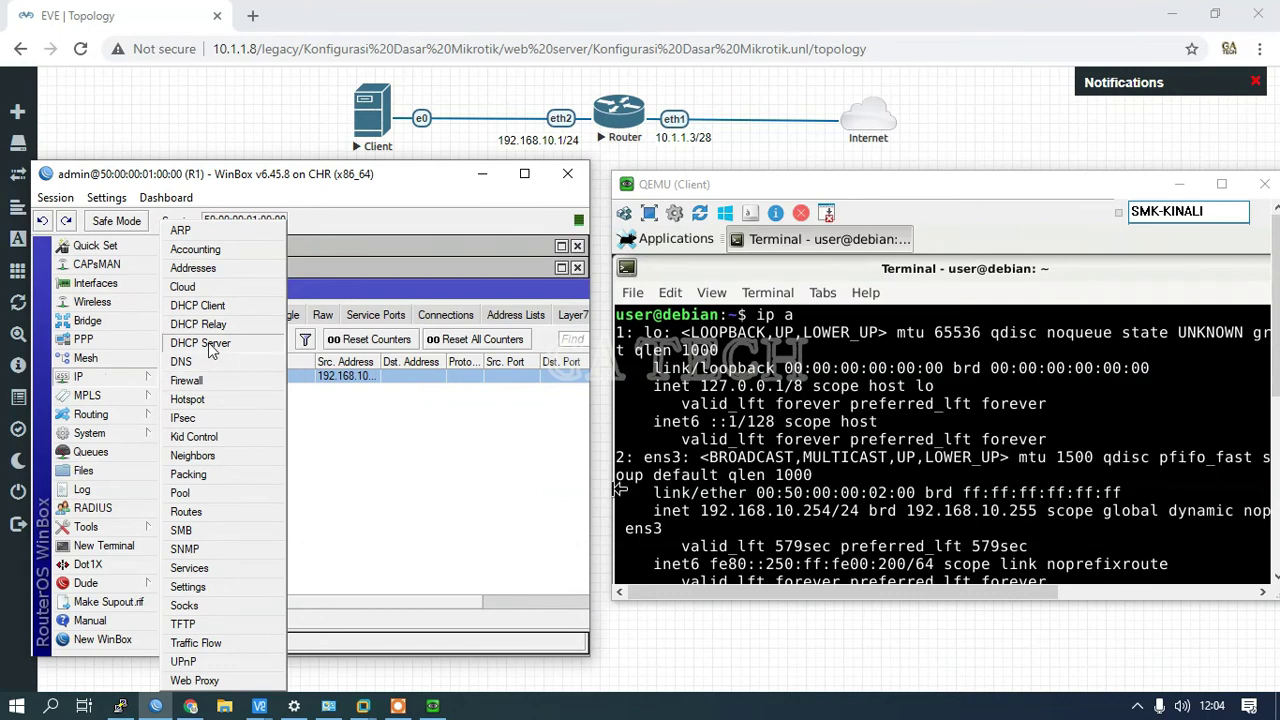
click(211, 345)
drag(300, 581, 206, 560)
click(284, 294)
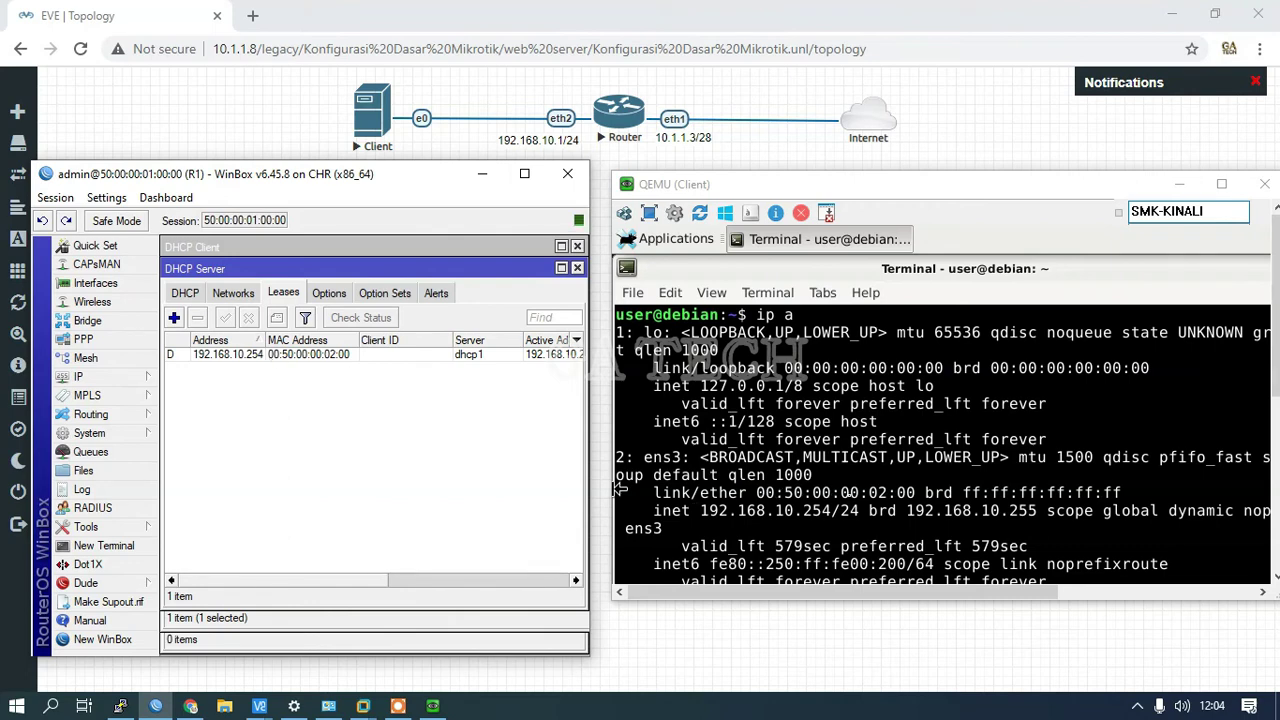
click(340, 356)
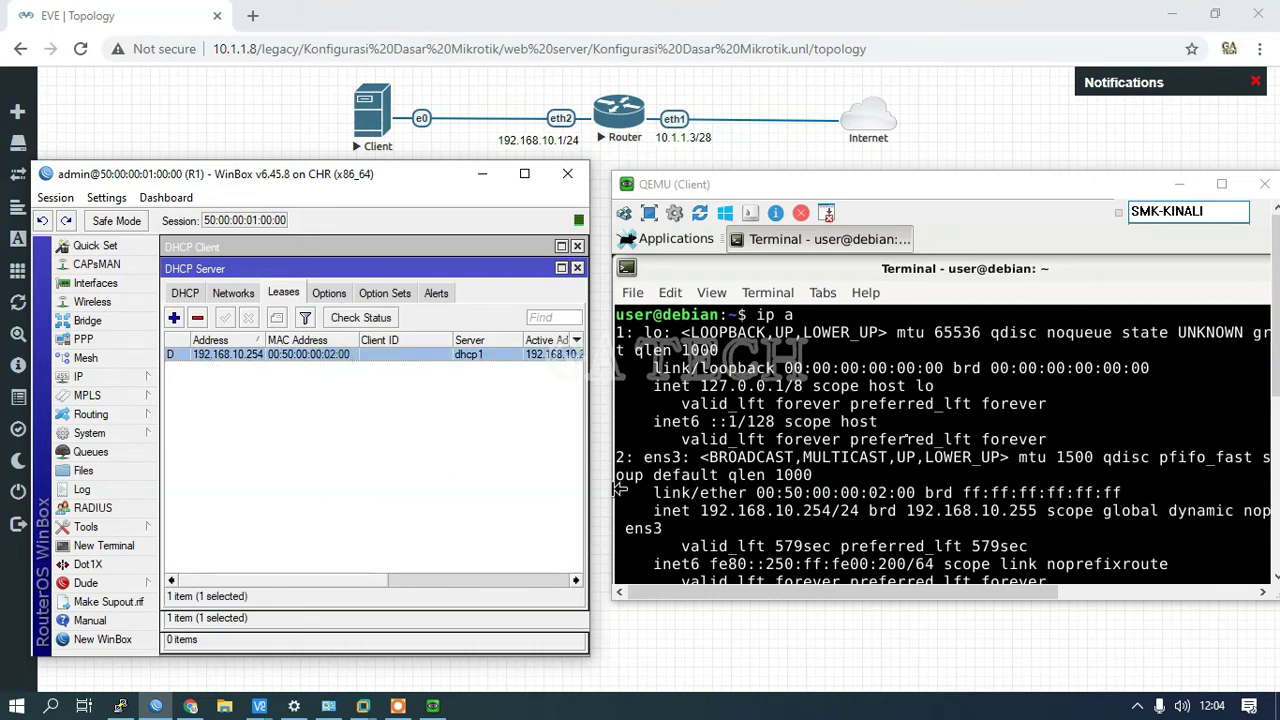
mouse_move(734, 186)
mouse_down()
mouse_move(747, 169)
mouse_move(729, 179)
mouse_up()
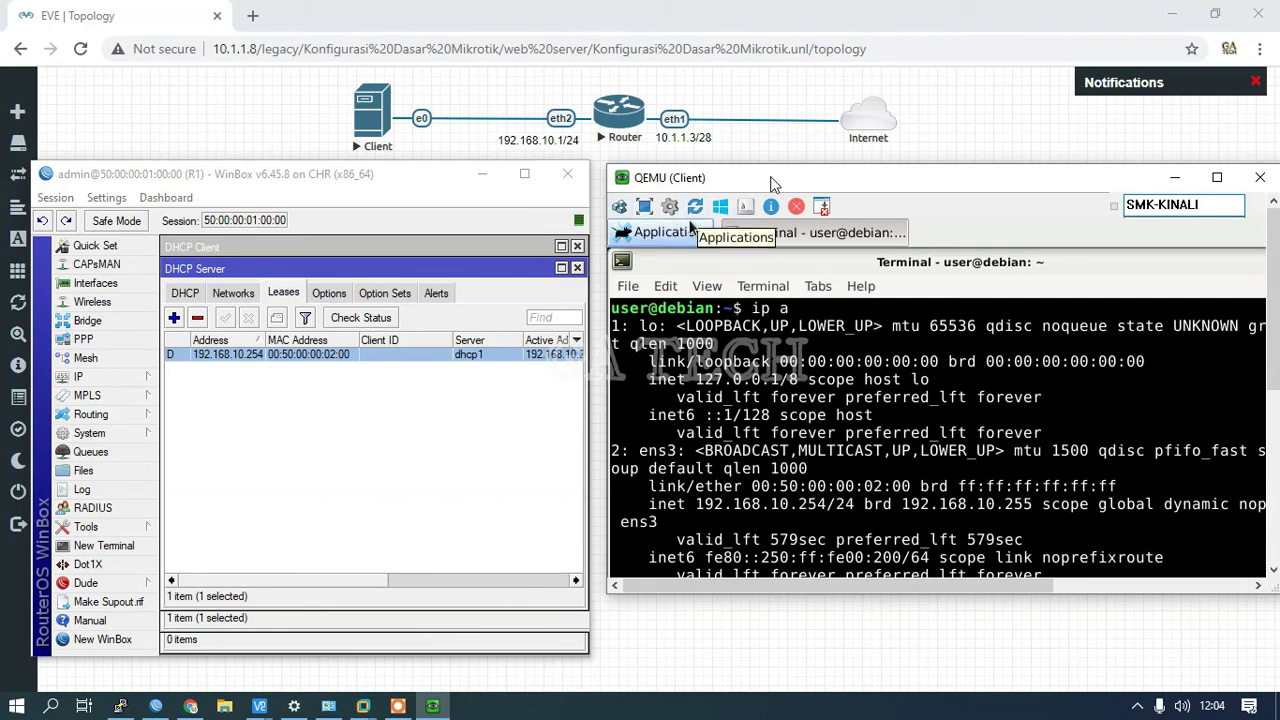
Step: In a full-screen terminal, ping 192.168.10.1 and then 10.1.1.3, stopping each with Ctrl+C
key(F11)
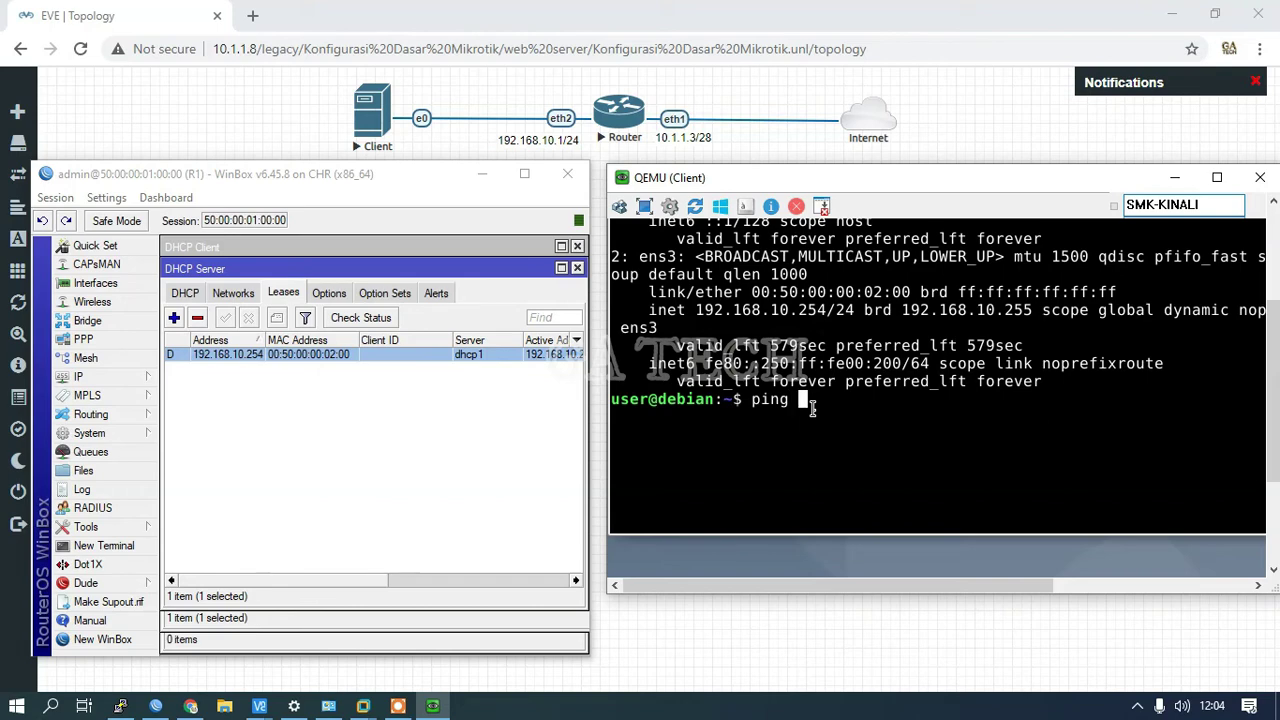
text(92,)
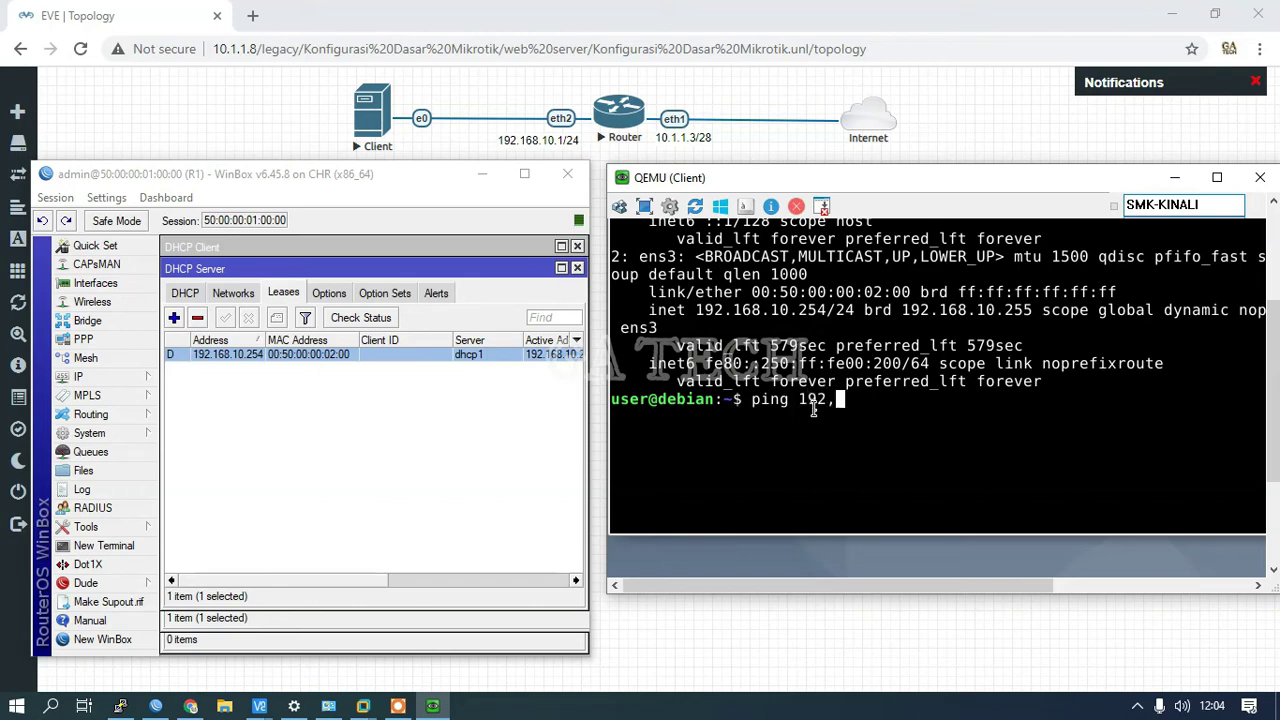
key(BackSpace)
text(.168.10.1)
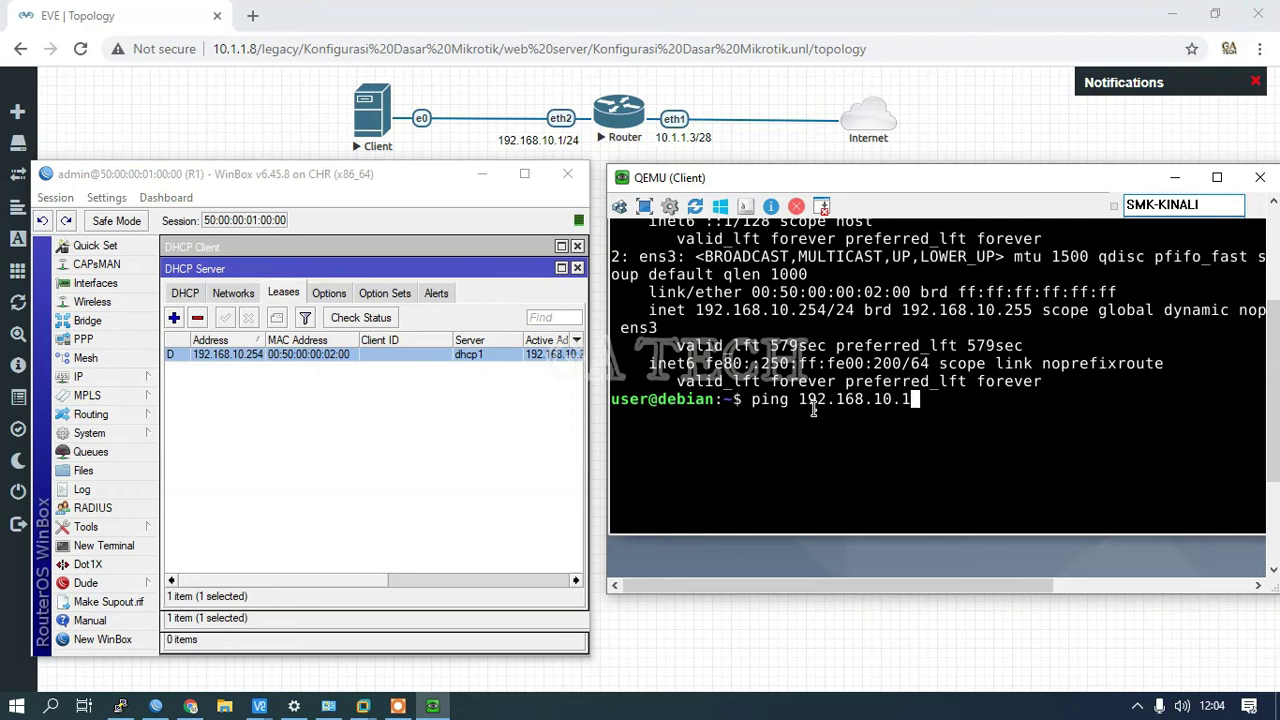
key(Return)
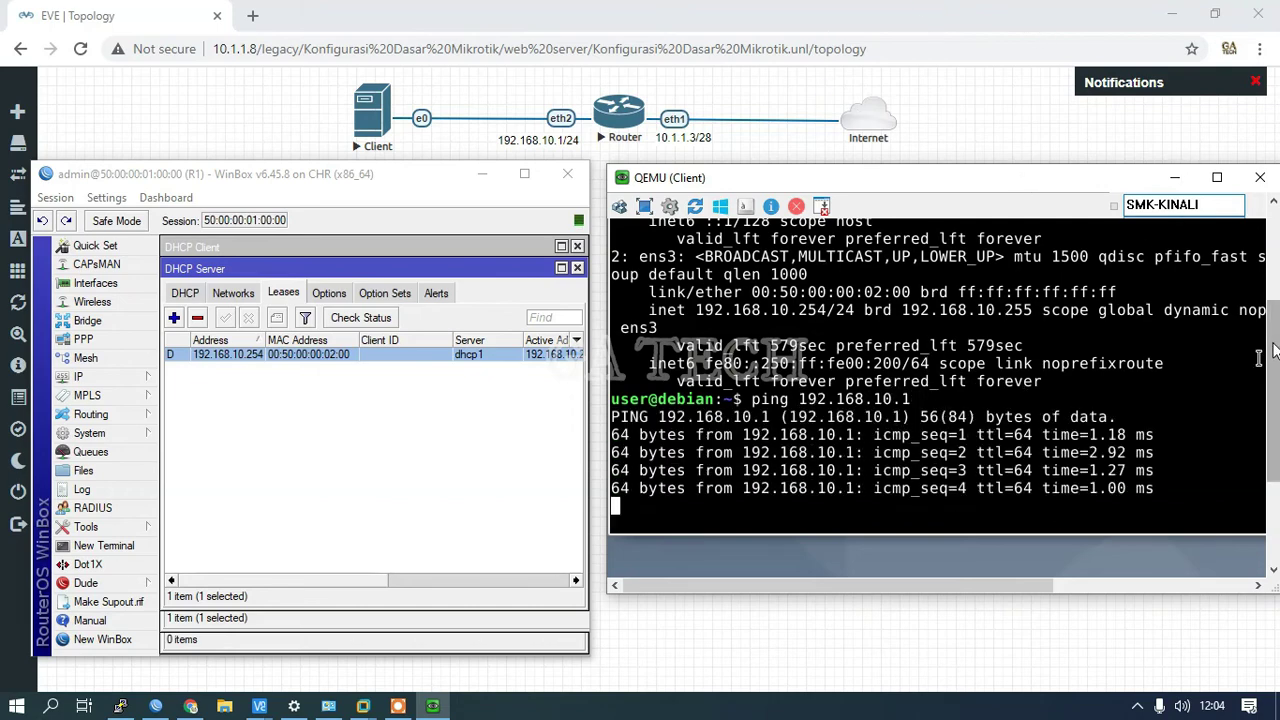
key(ctrl+c)
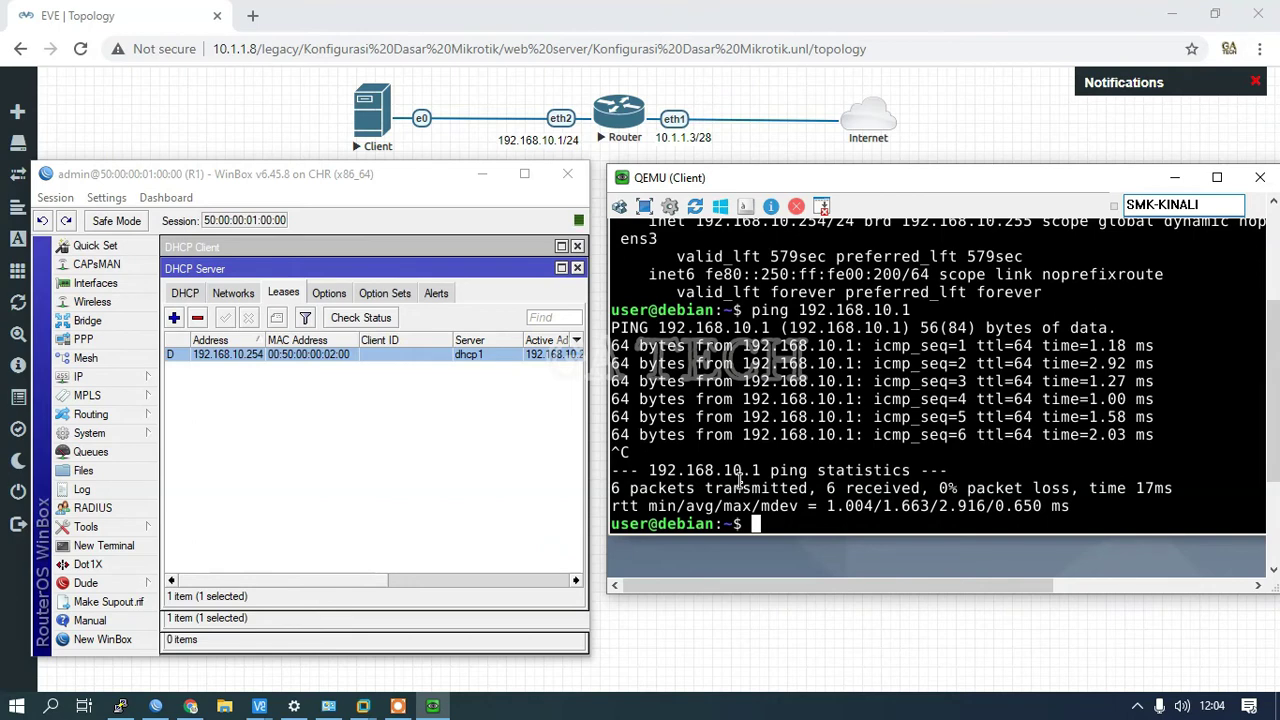
text(ping 192)
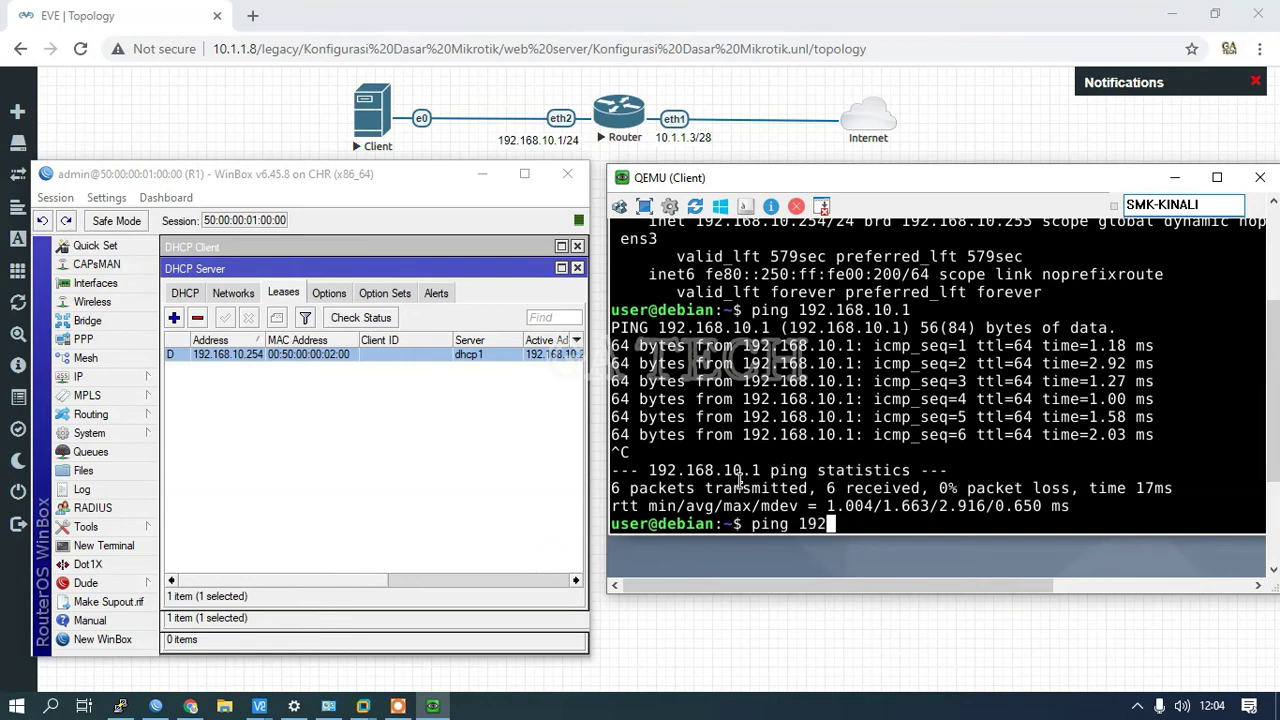
text(.168)
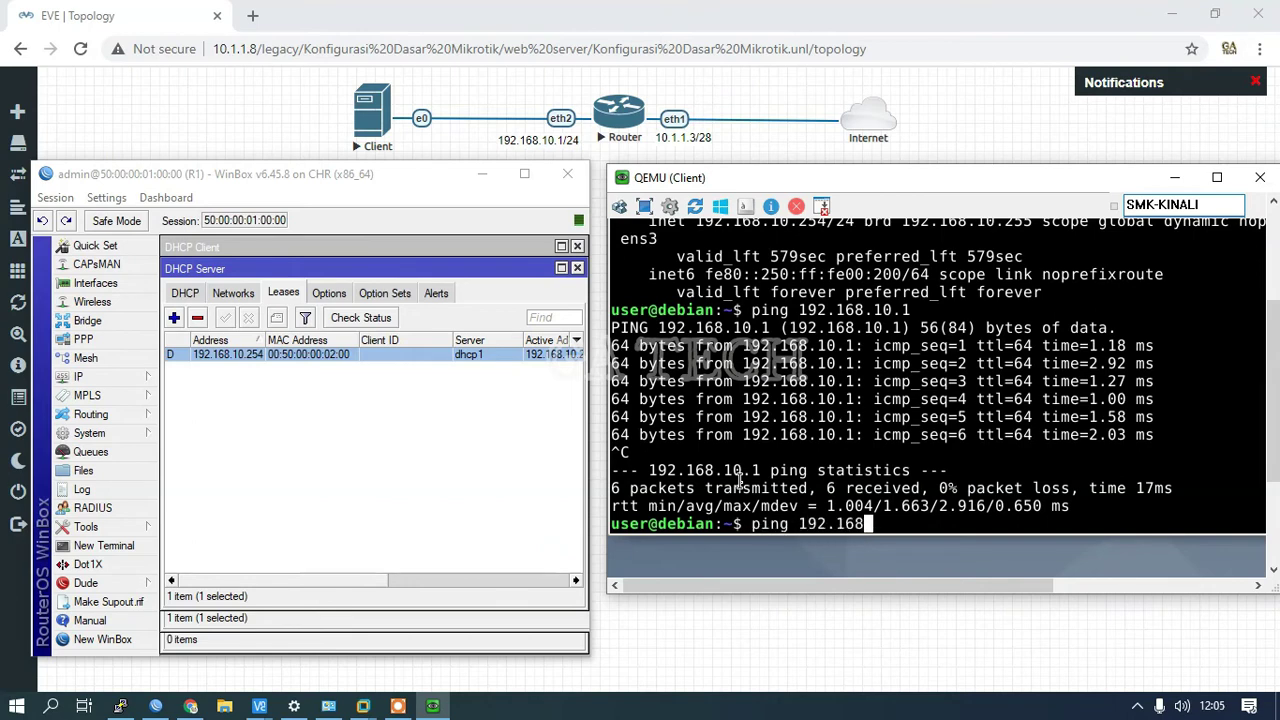
key(BackSpace)
key(BackSpace)
key(BackSpace)
key(BackSpace)
key(BackSpace)
key(BackSpace)
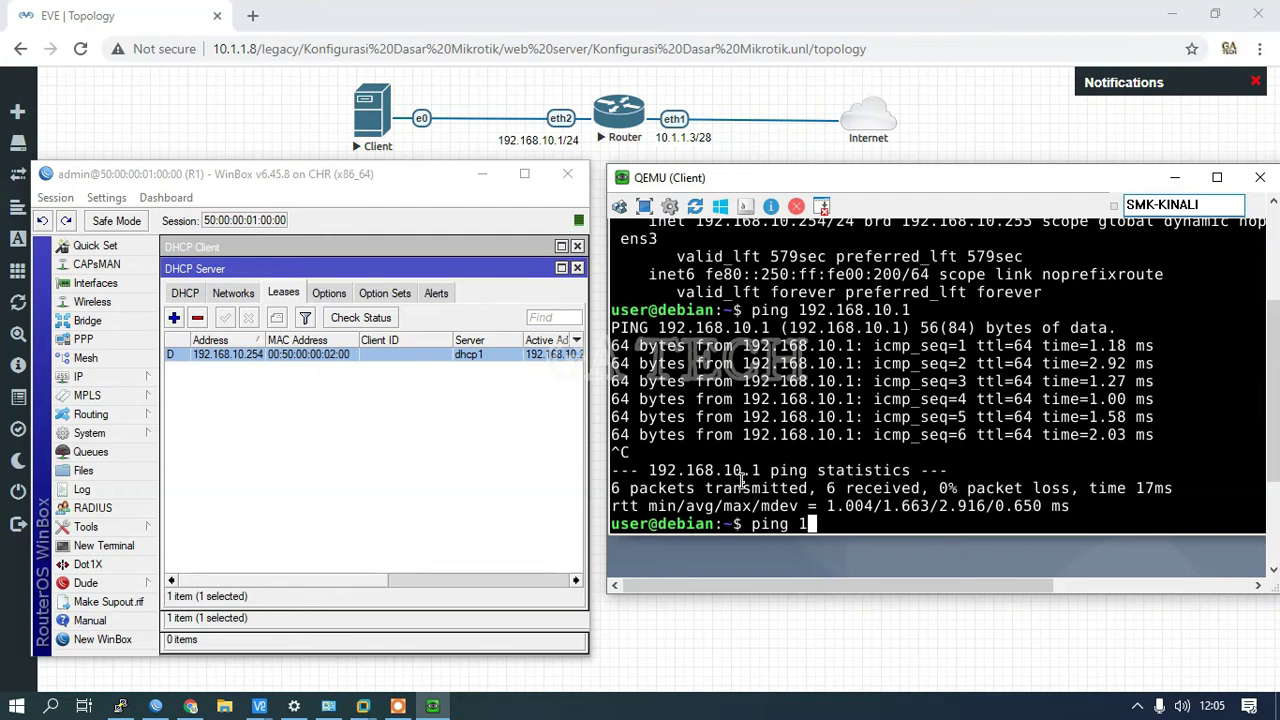
text(0.1.1.3)
key(Return)
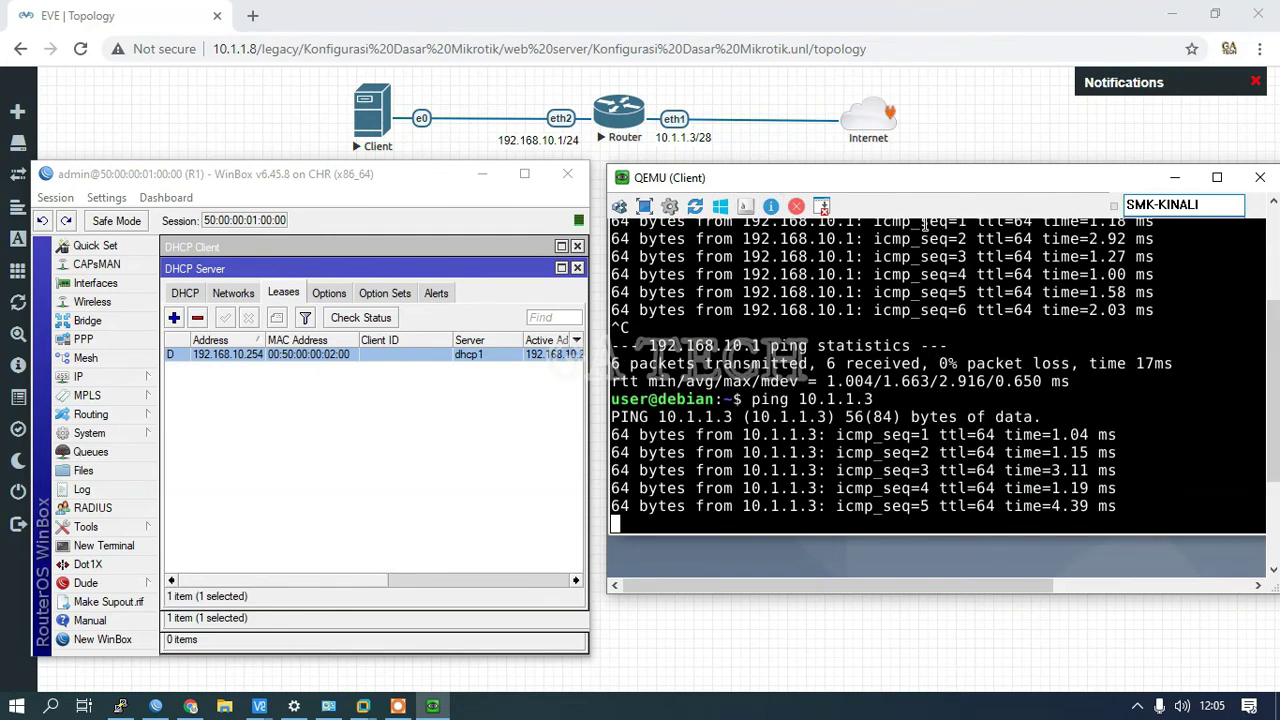
key(ctrl+c)
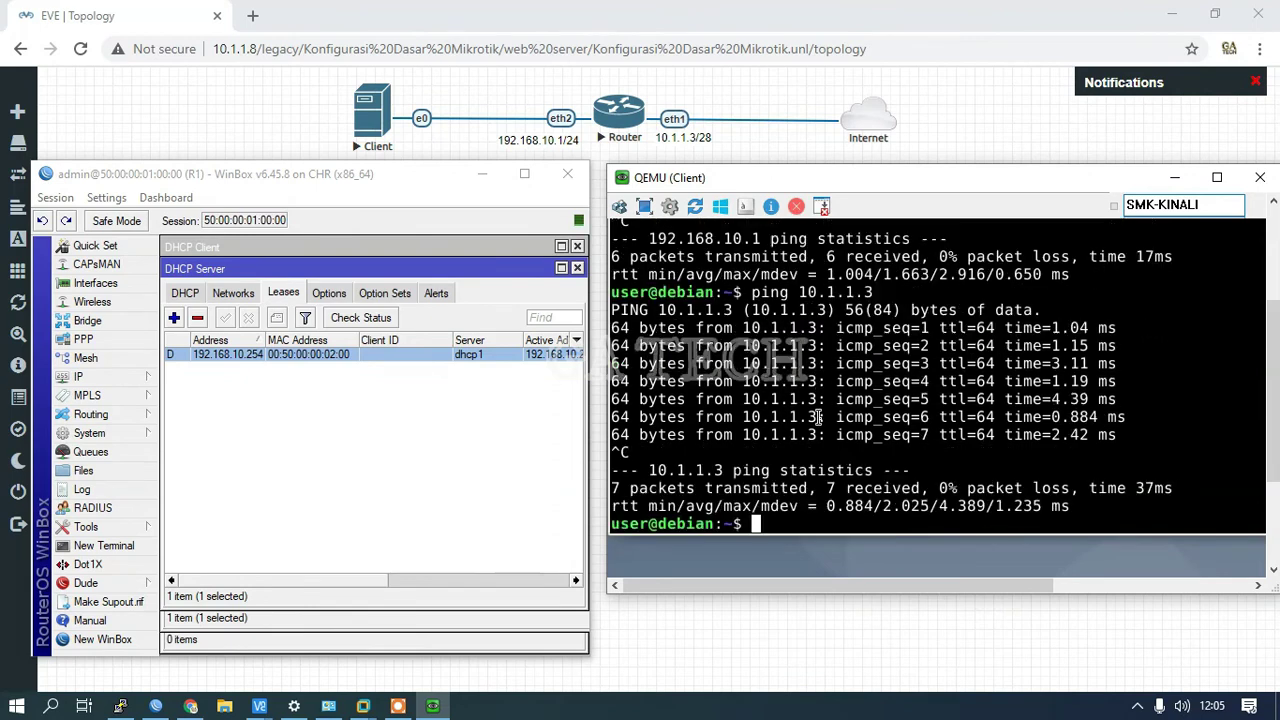
Step: Ping 8.8.8.8 and then google.com from the Debian client, stopping each with Ctrl+C
text(ping)
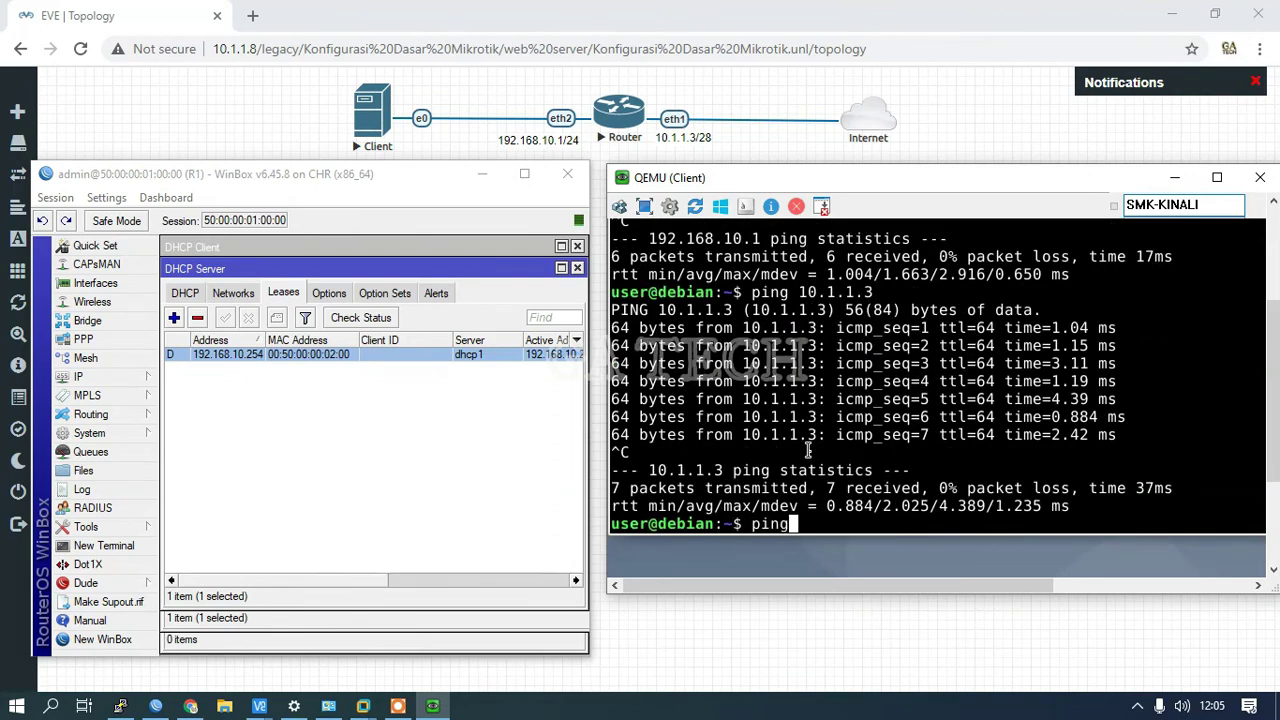
text( 8.8.8.8)
key(Return)
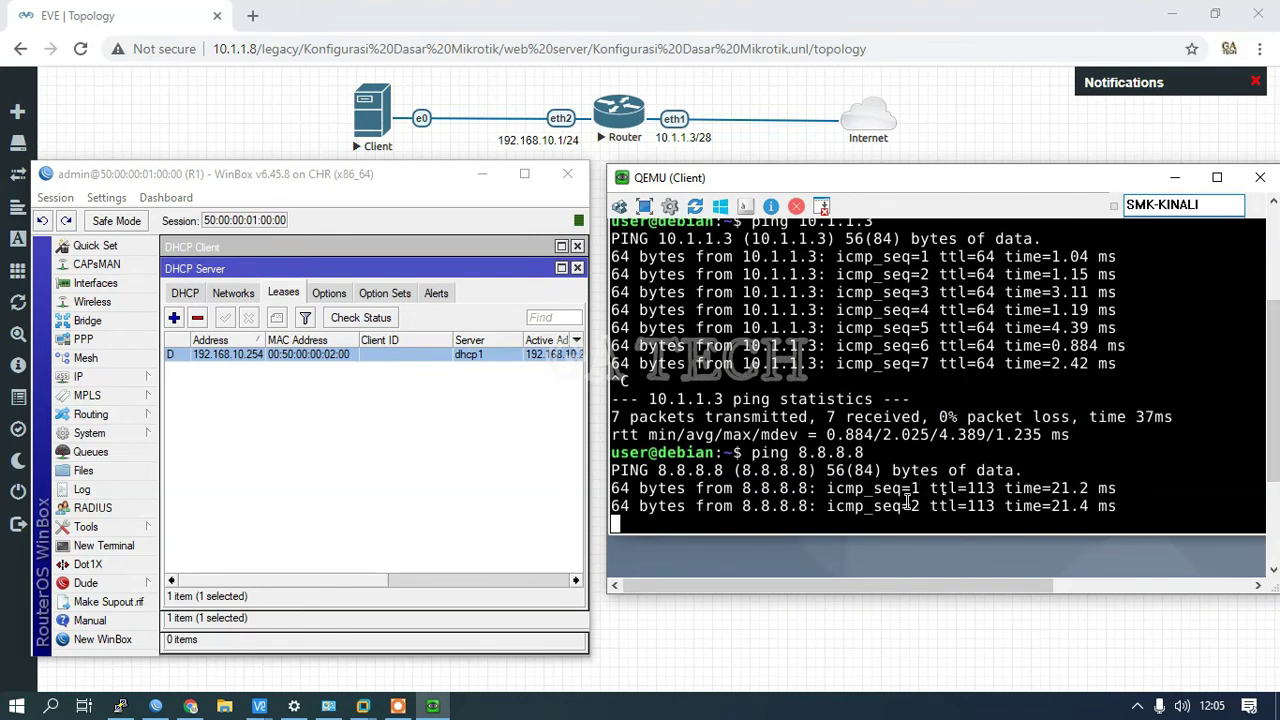
key(ctrl+c)
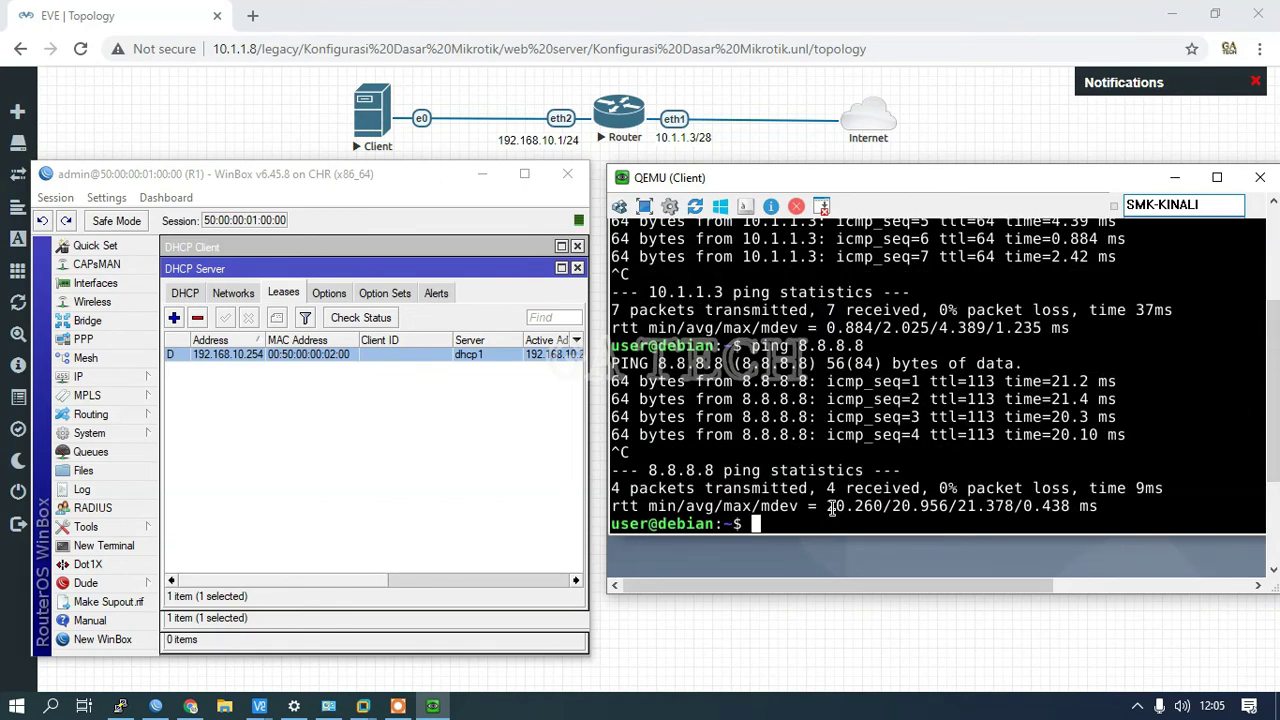
text(ping googlr)
key(BackSpace)
key(BackSpace)
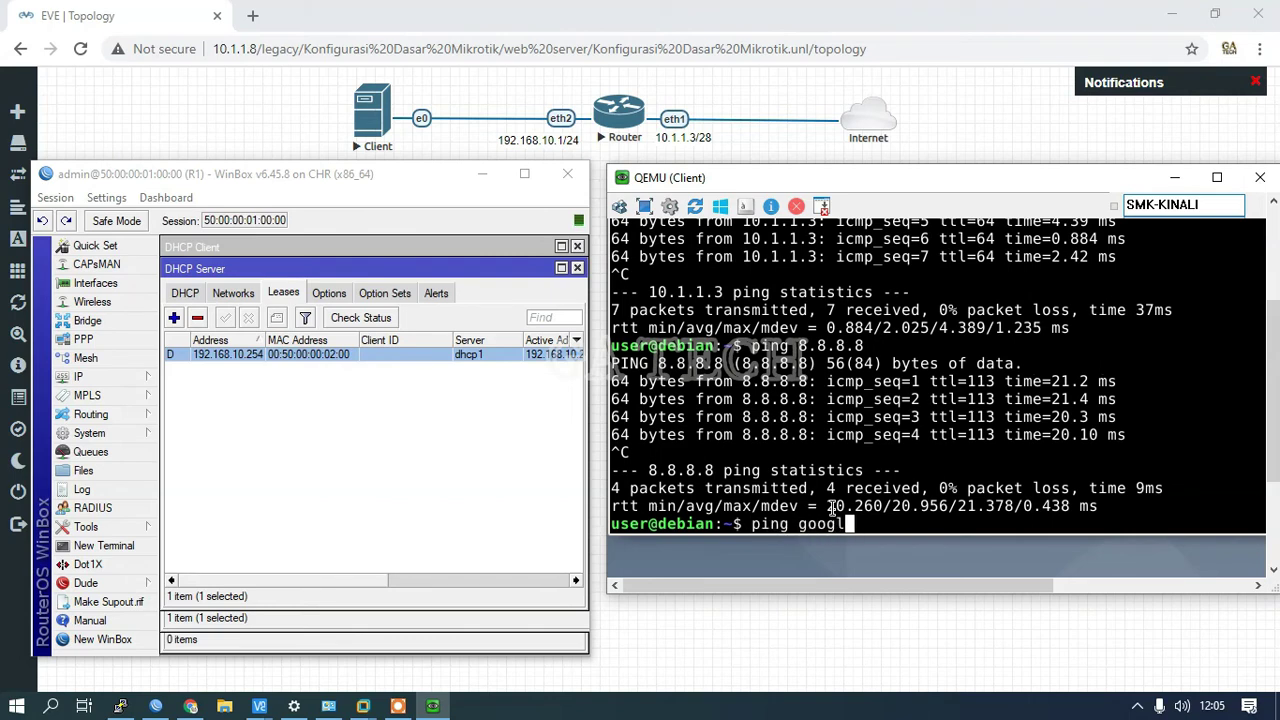
text(le.com)
key(Return)
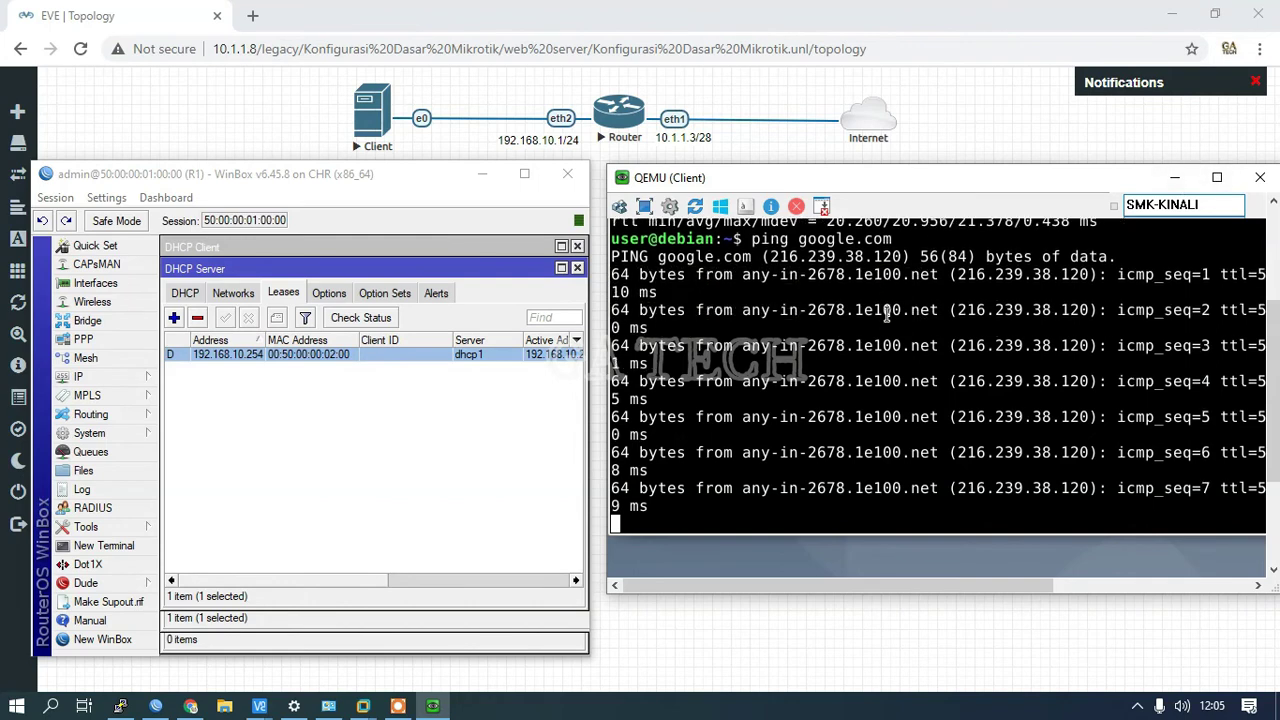
key(ctrl+c)
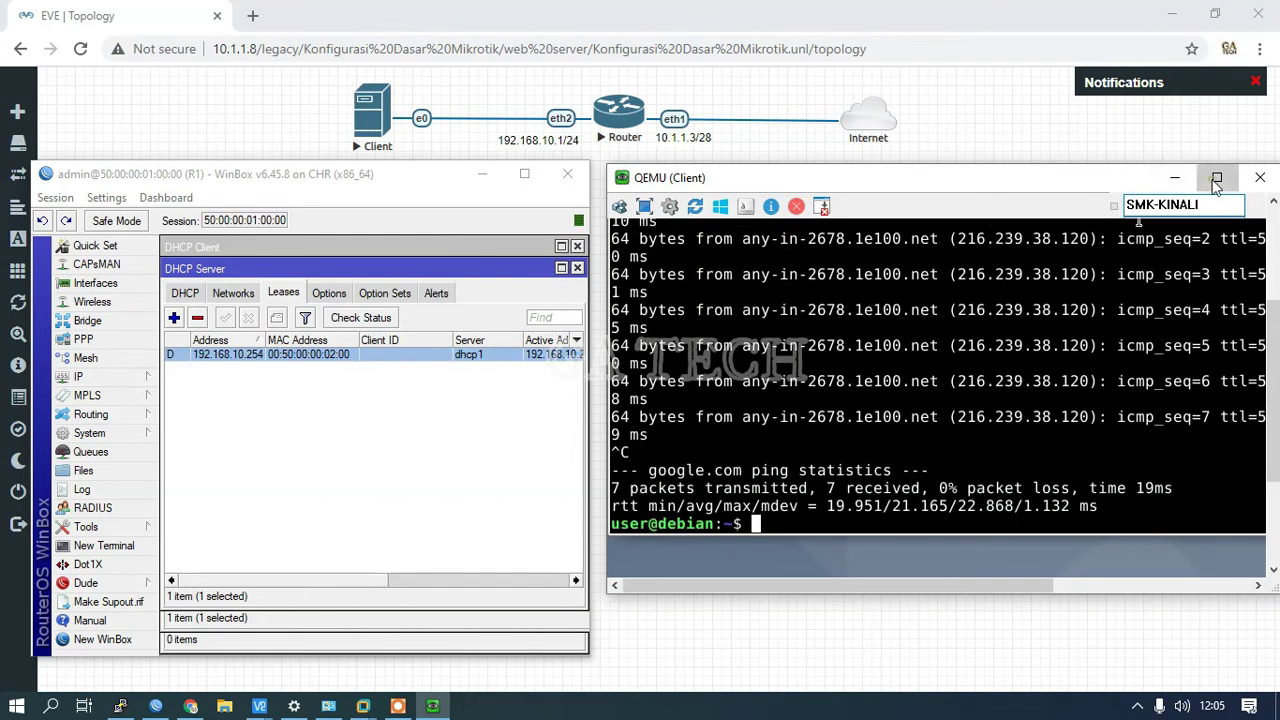
Step: Launch Firefox on the full-screen Debian desktop, enter google.com and close the Privacy Notice tab
click(1217, 177)
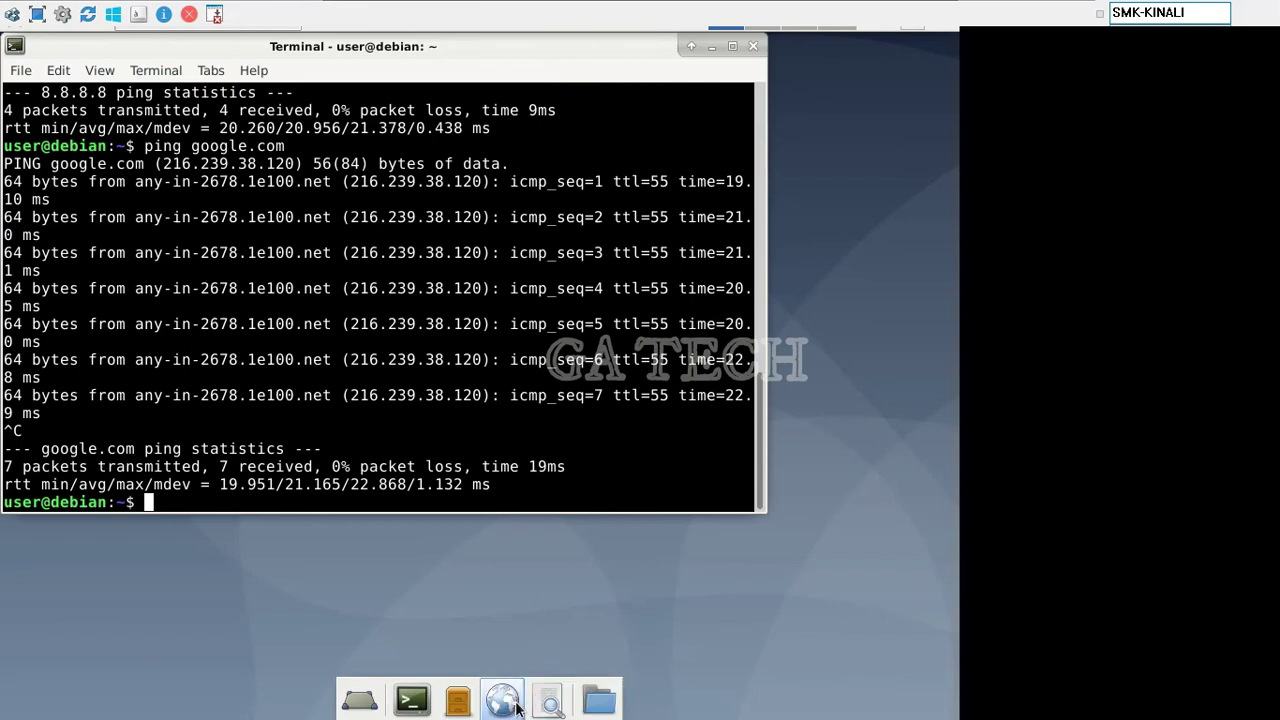
click(713, 46)
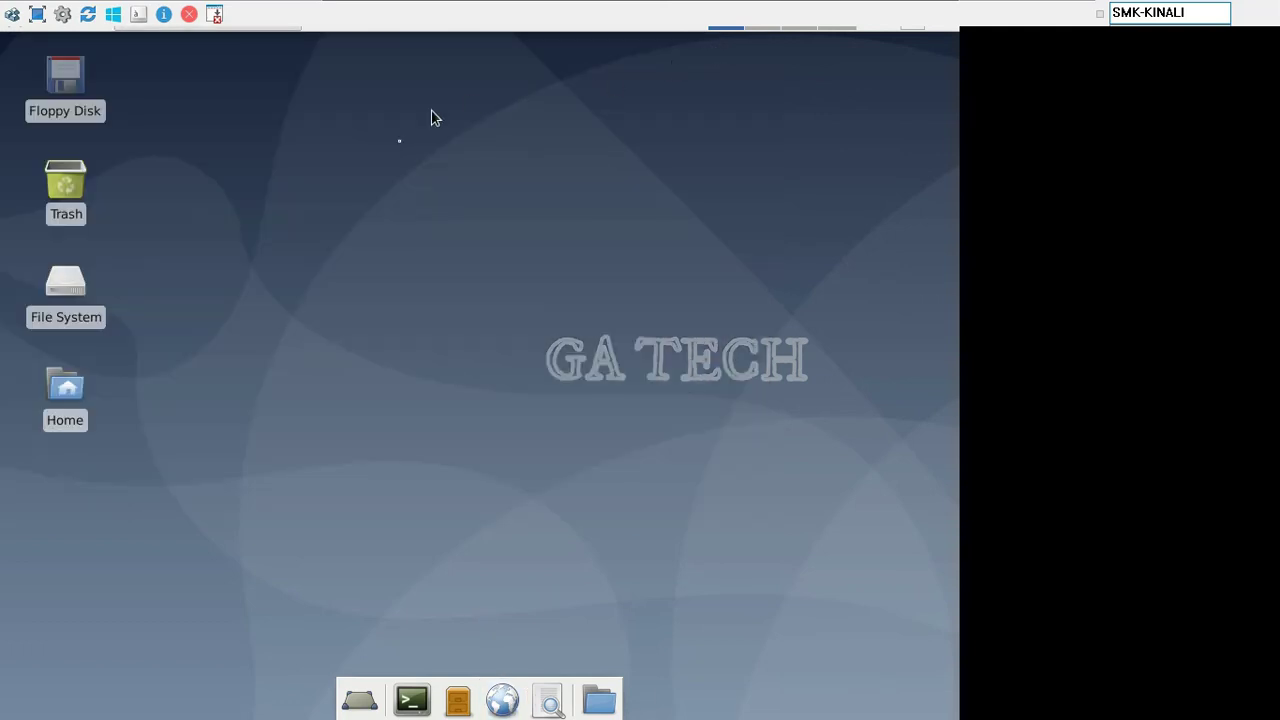
click(503, 700)
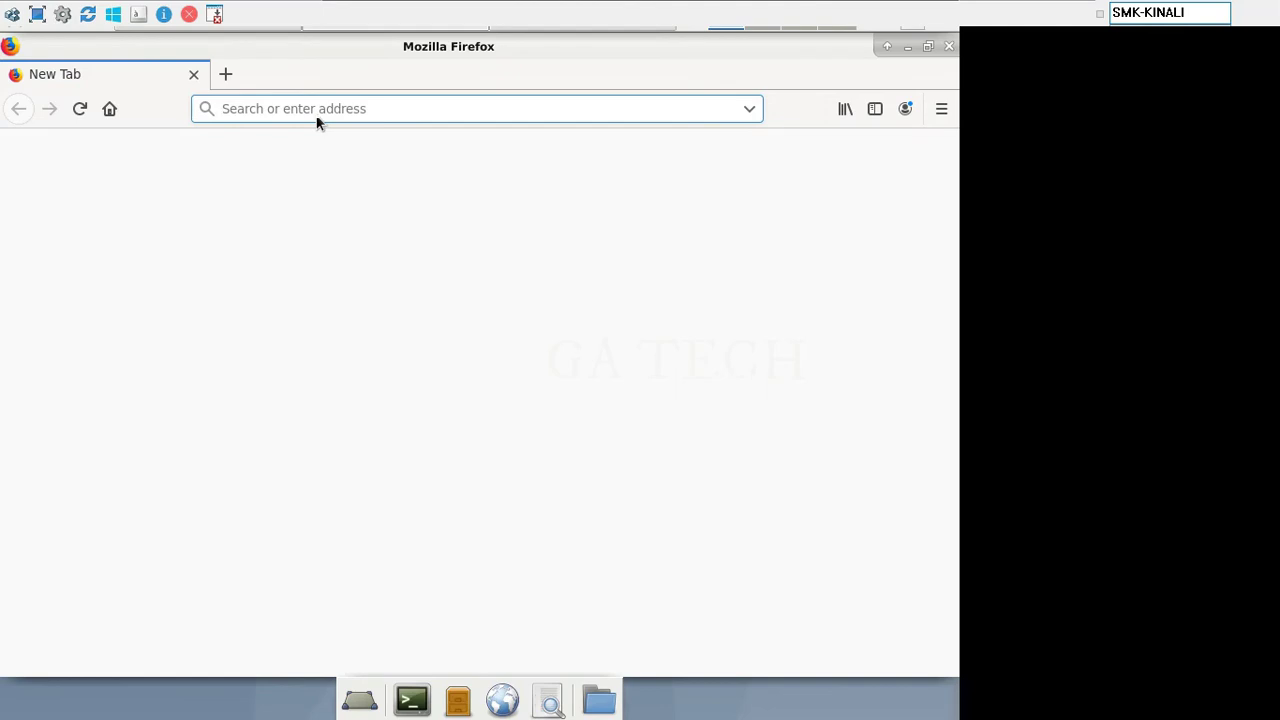
text(goog)
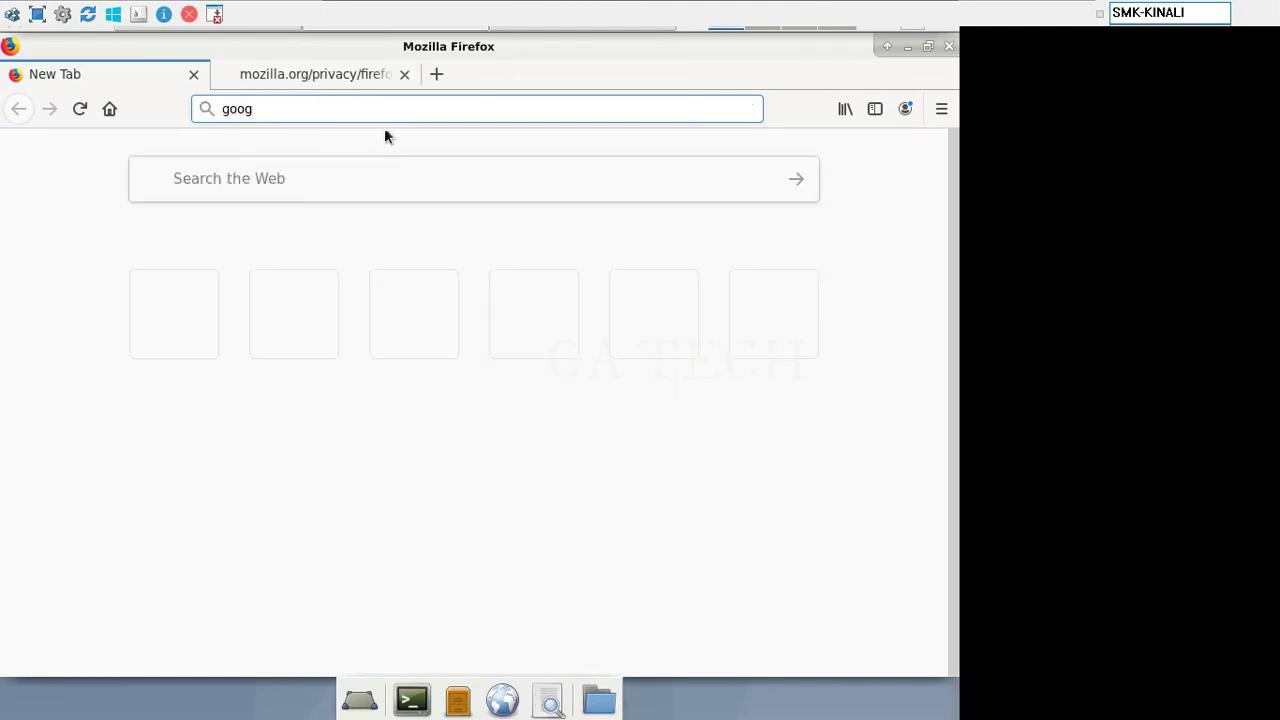
text(le.com)
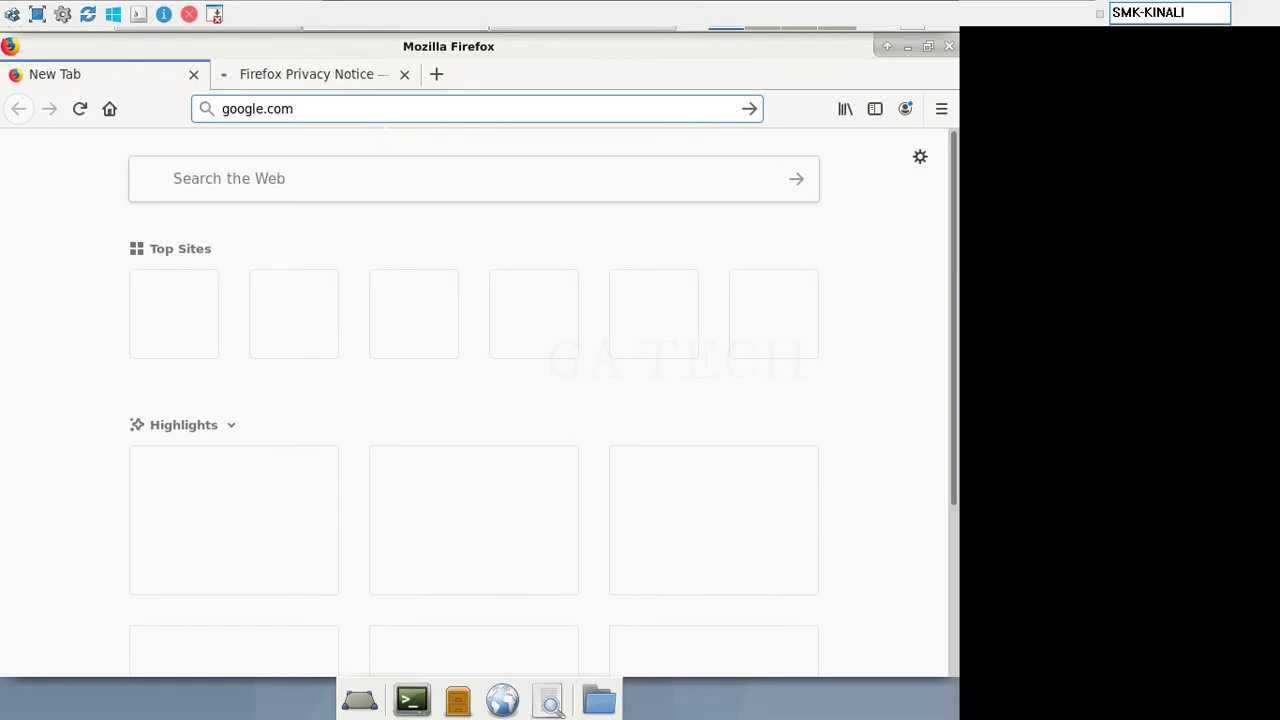
mouse_move(383, 22)
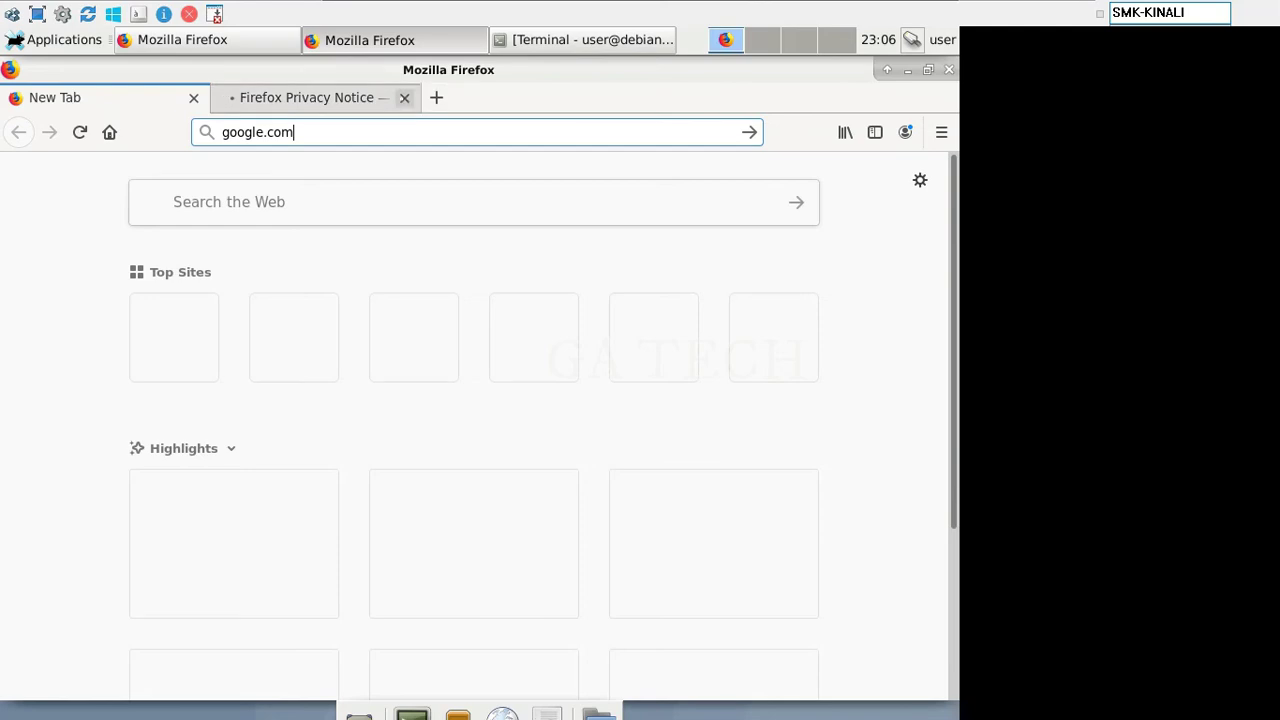
mouse_move(1088, 6)
click(404, 97)
Step: Restore the QEMU window and search Google for 'mikrotik' in the client's Firefox
mouse_move(643, 6)
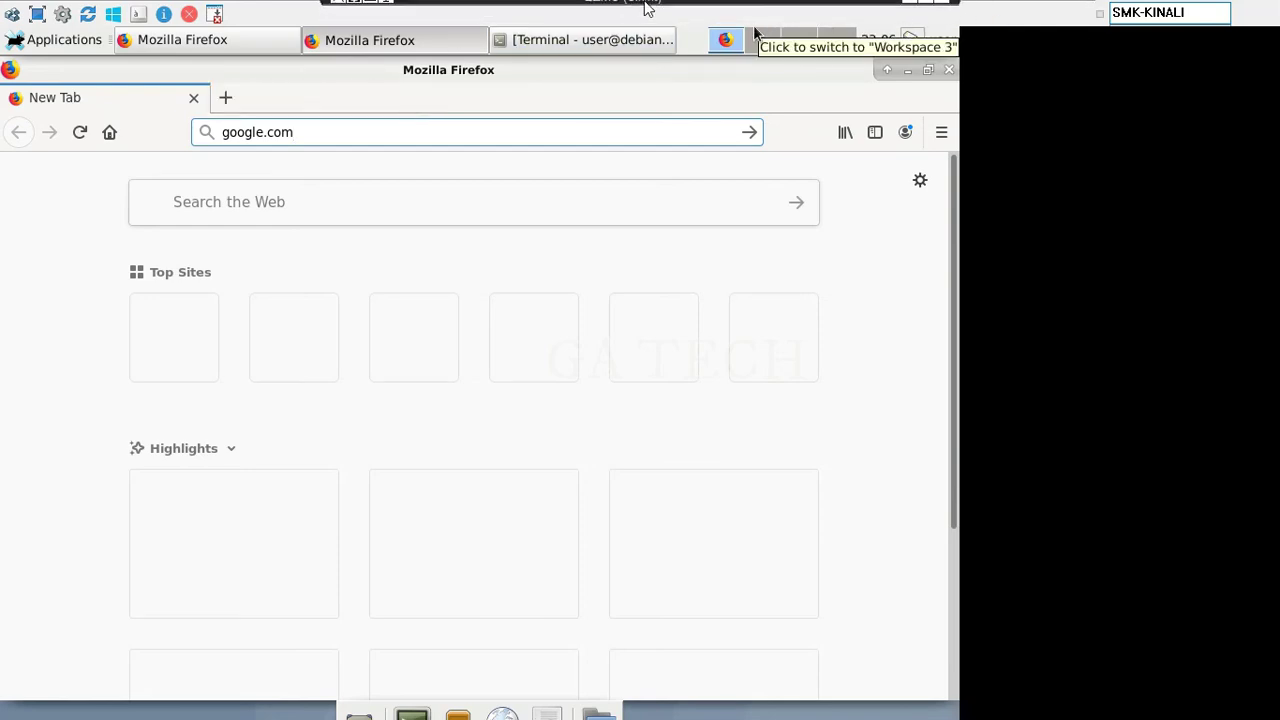
click(926, 8)
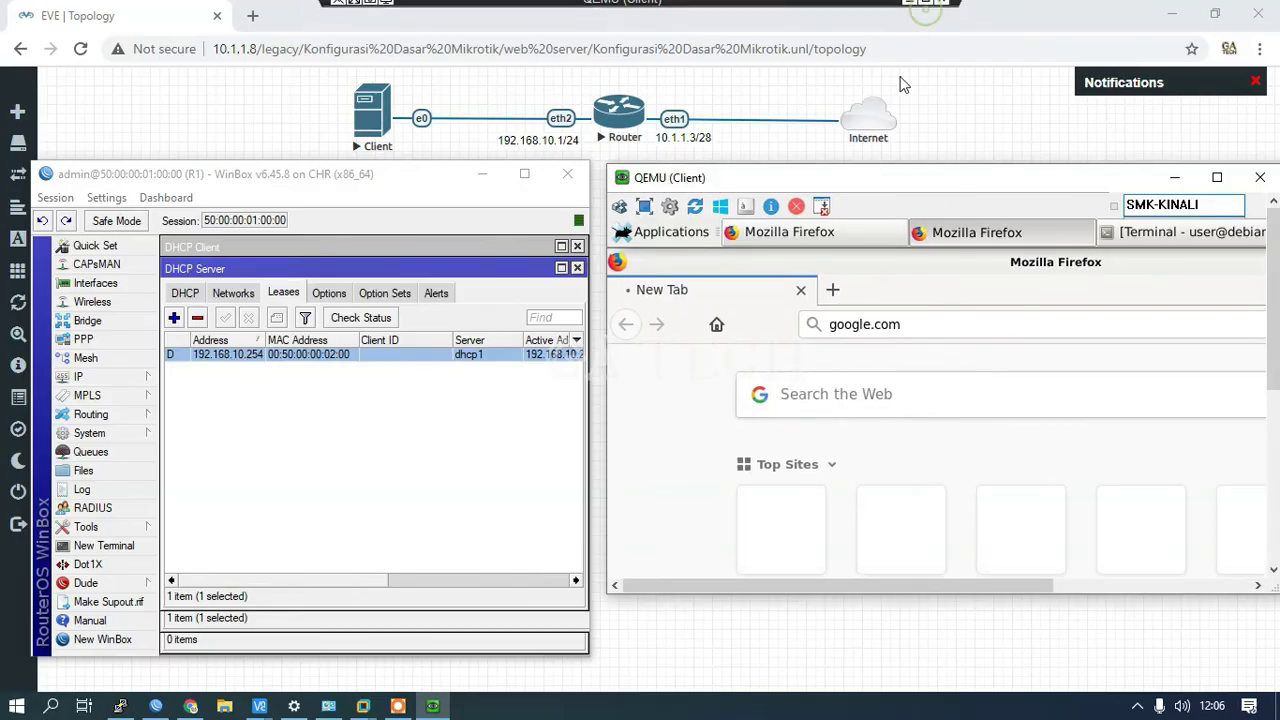
drag(915, 181, 909, 182)
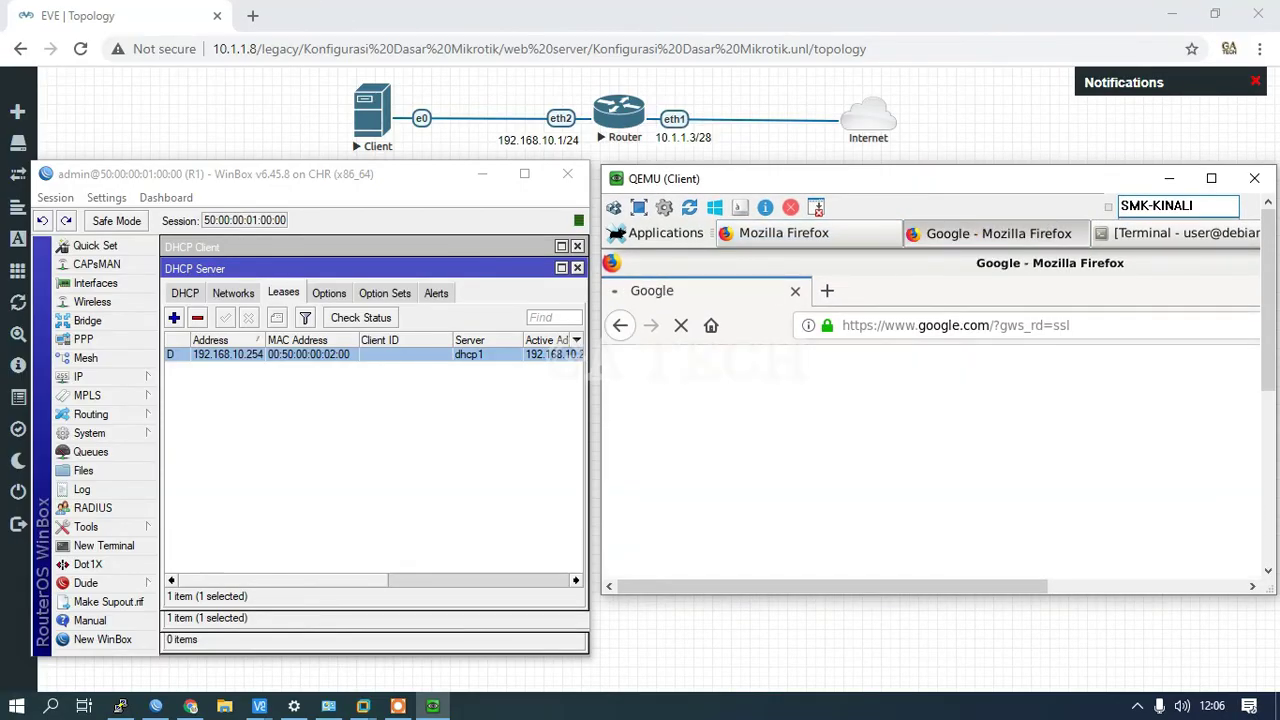
drag(1266, 337, 1266, 422)
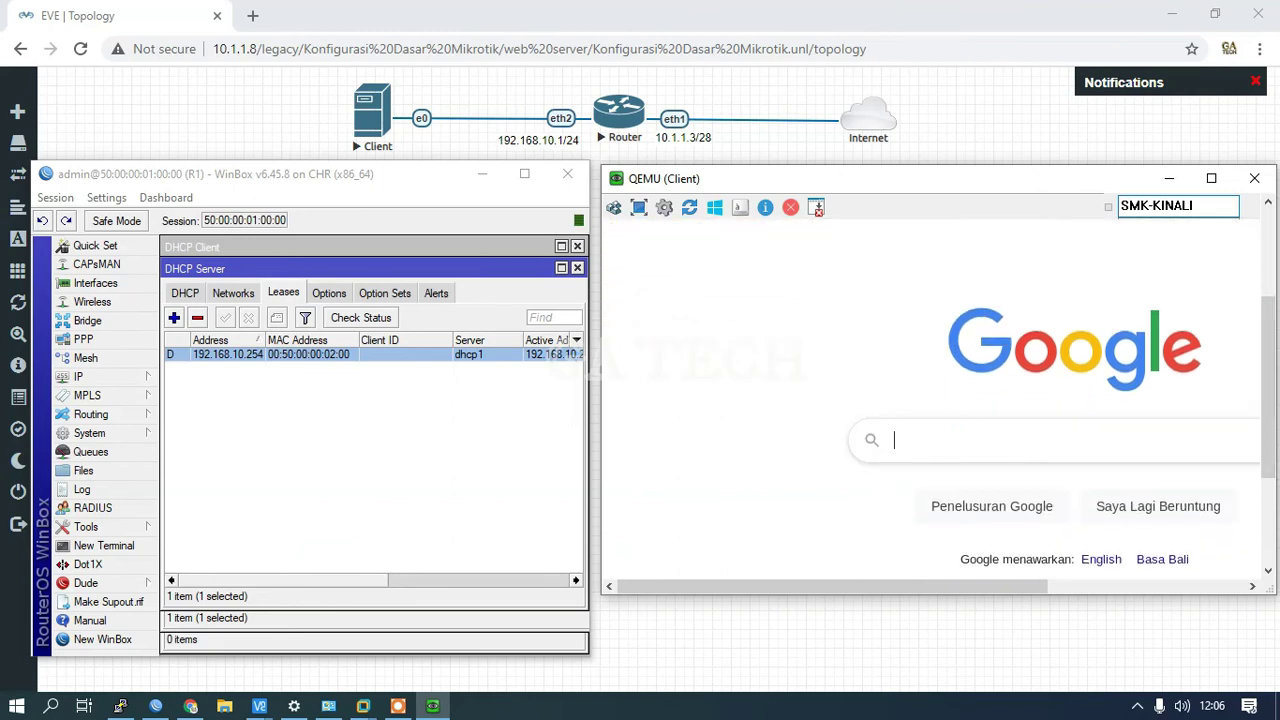
click(897, 449)
text(mikrotik)
key(Return)
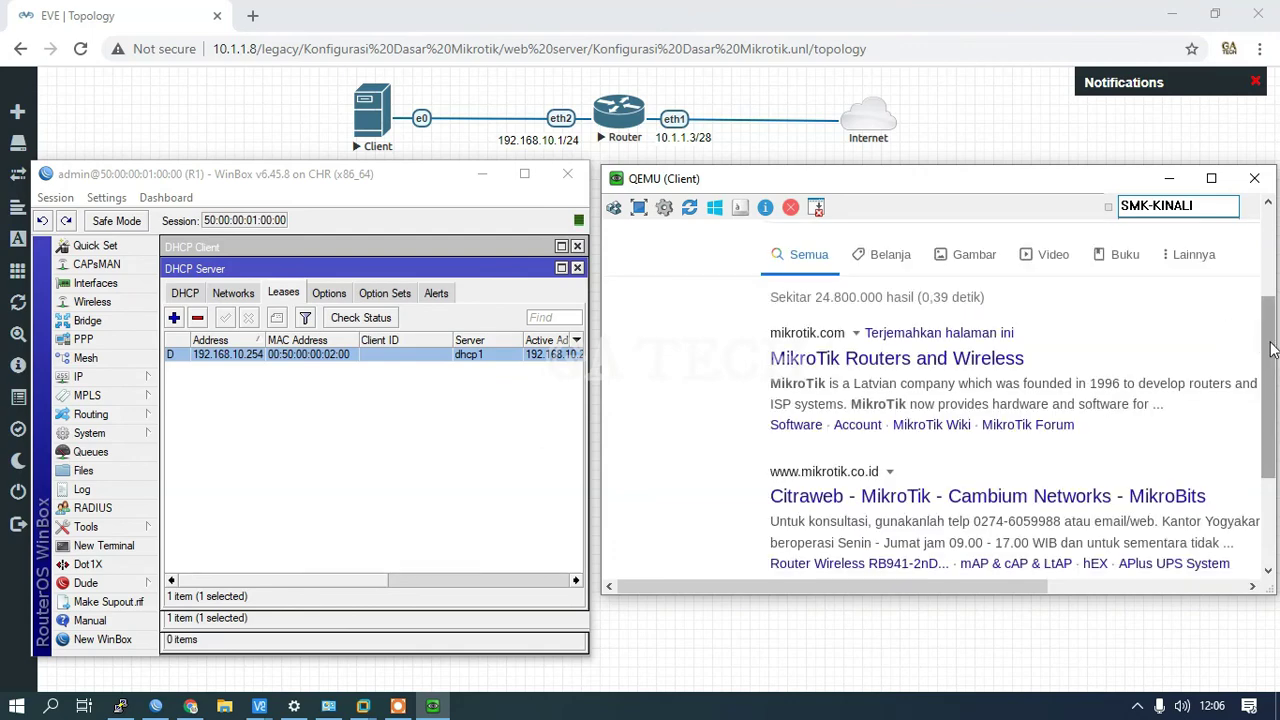
scroll(1270, 348, down, 1)
drag(988, 176, 994, 184)
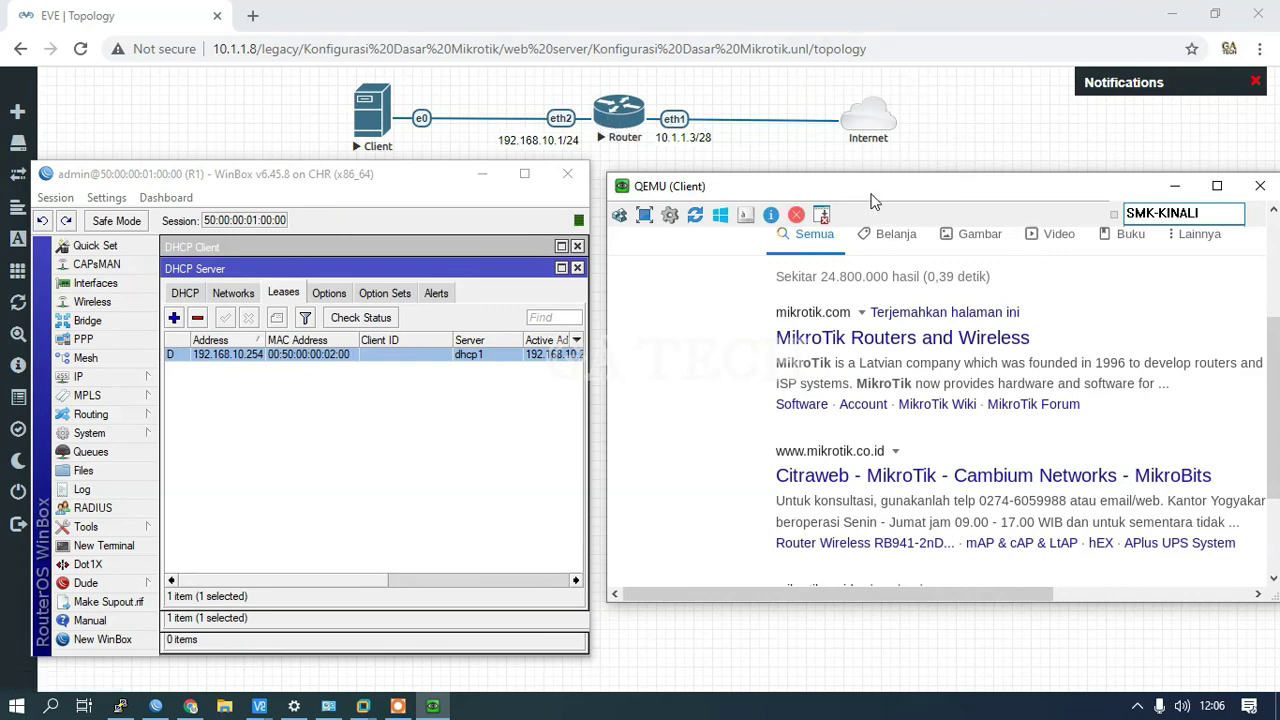
drag(870, 194, 858, 186)
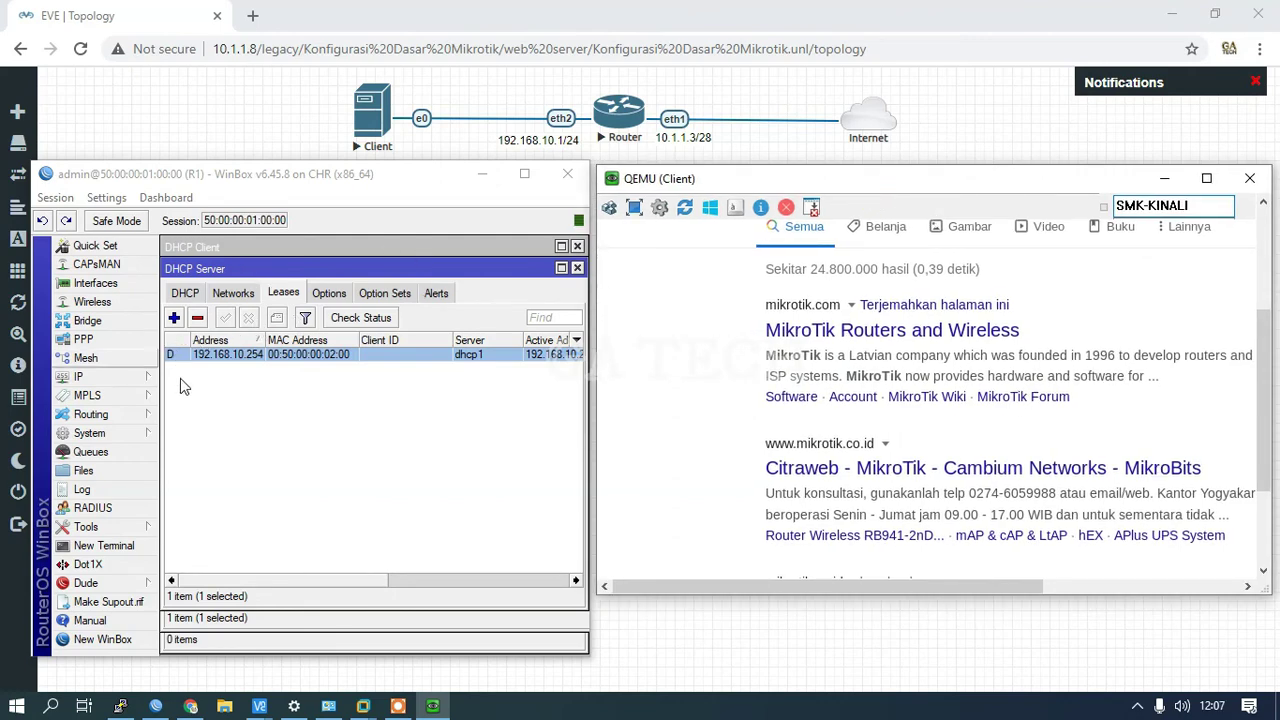
Step: Disable the srcnat masquerade rule under WinBox Firewall NAT, then open a terminal on the Debian client
click(110, 377)
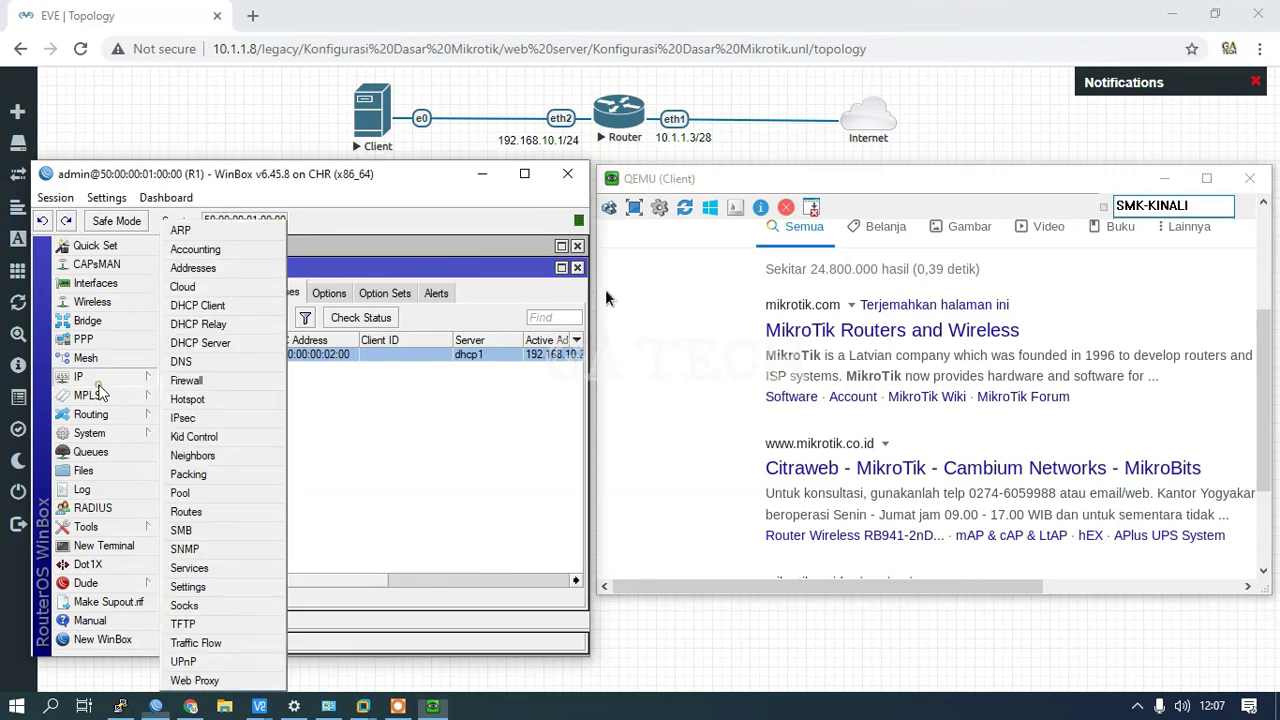
click(186, 380)
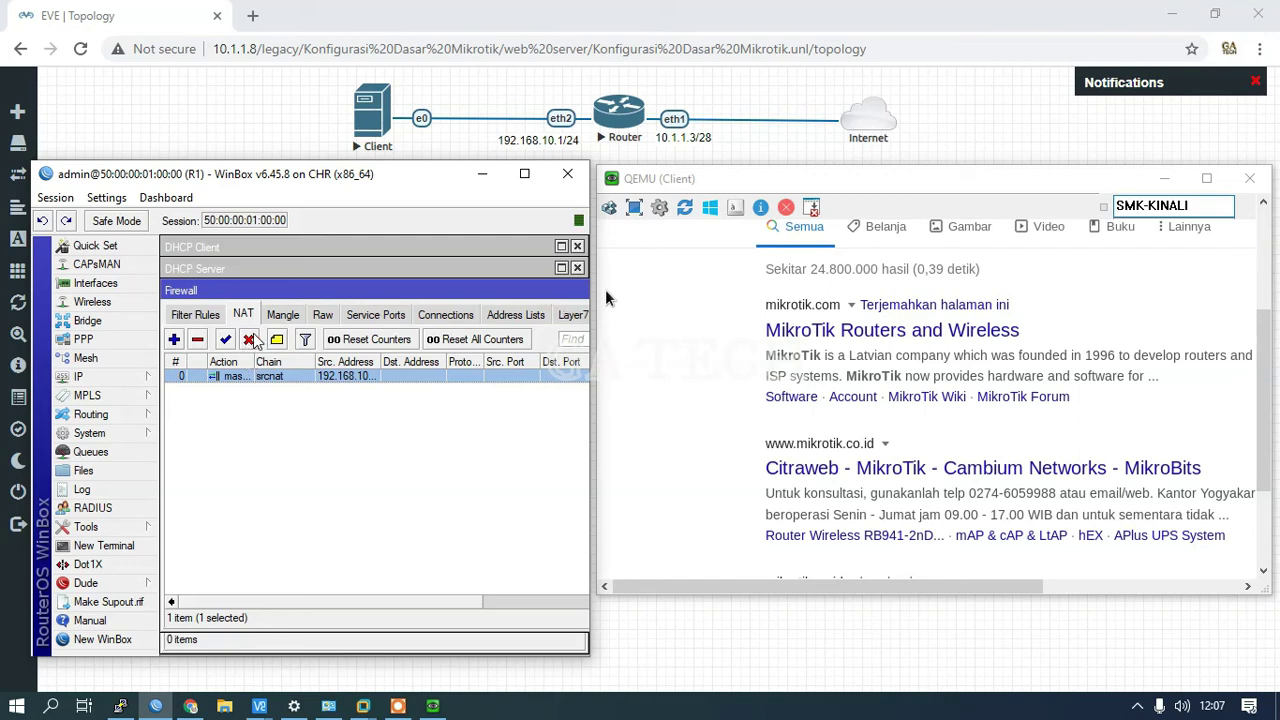
click(249, 340)
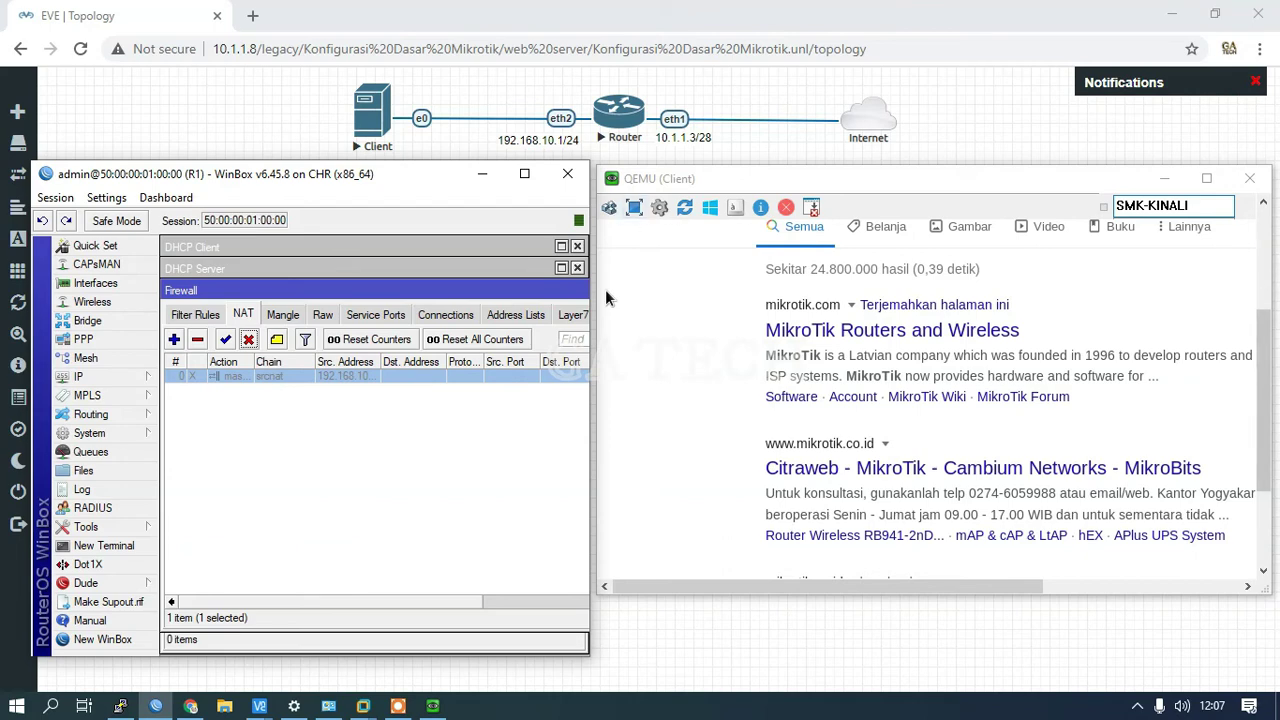
drag(1263, 350, 1266, 500)
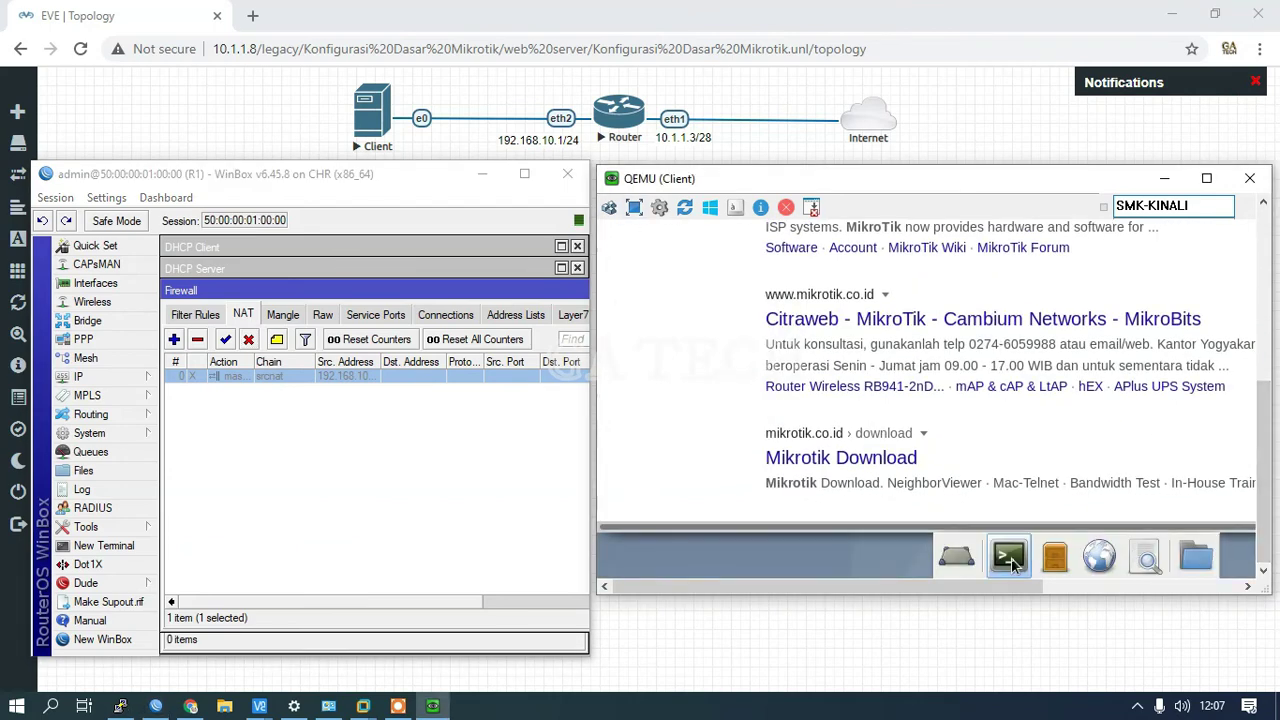
click(1012, 560)
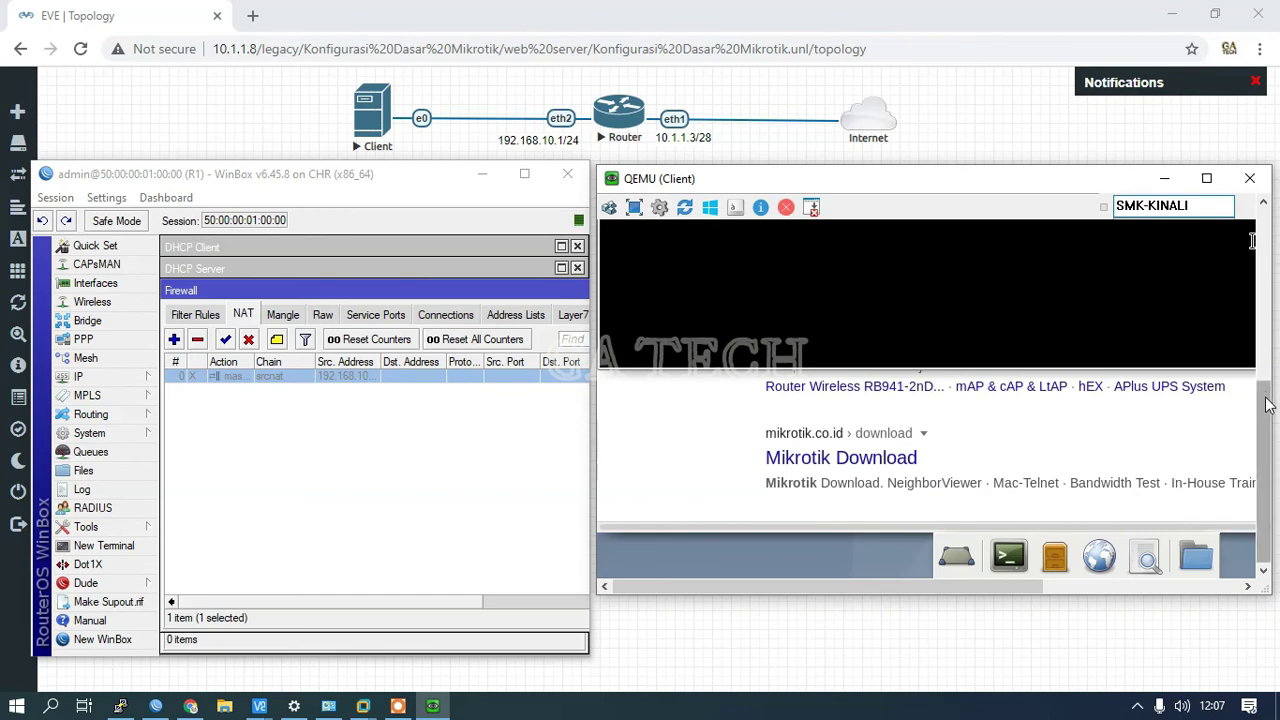
Step: Run ping 8.8.8.8 on the client while enabling, then disabling, the NAT masquerade rule
drag(1268, 405, 1268, 295)
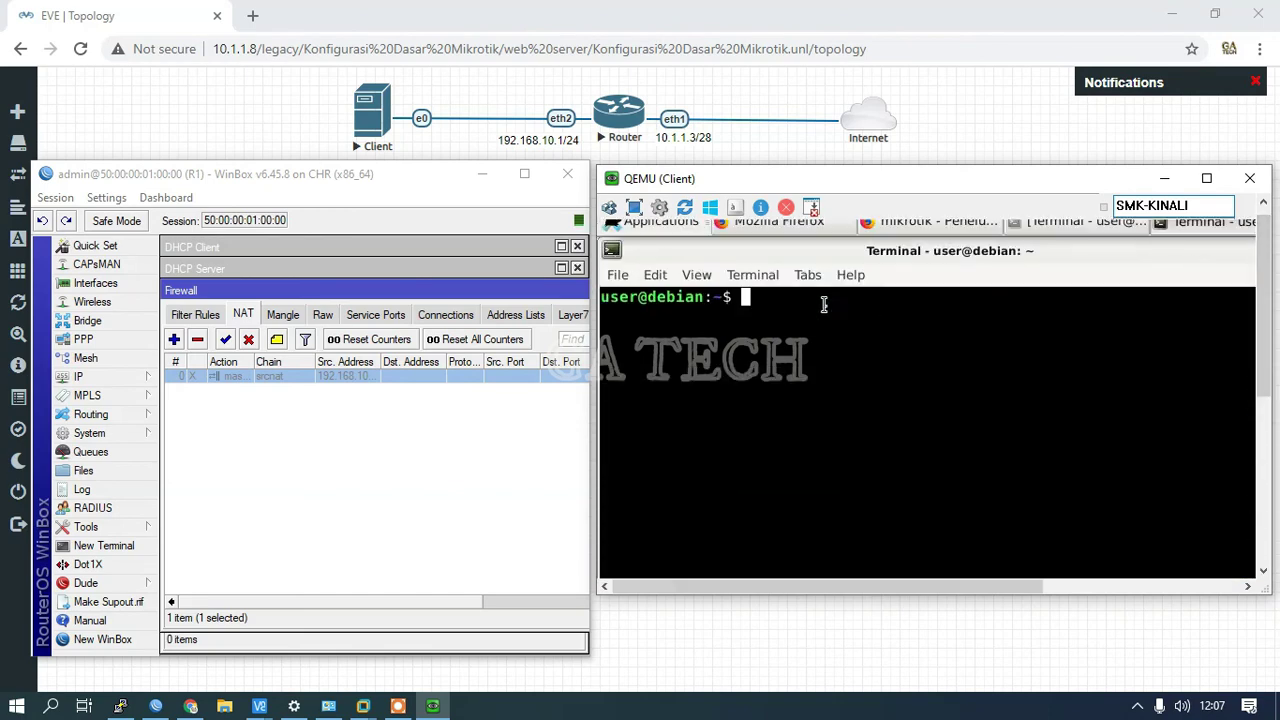
text(ping 8.8.8.8)
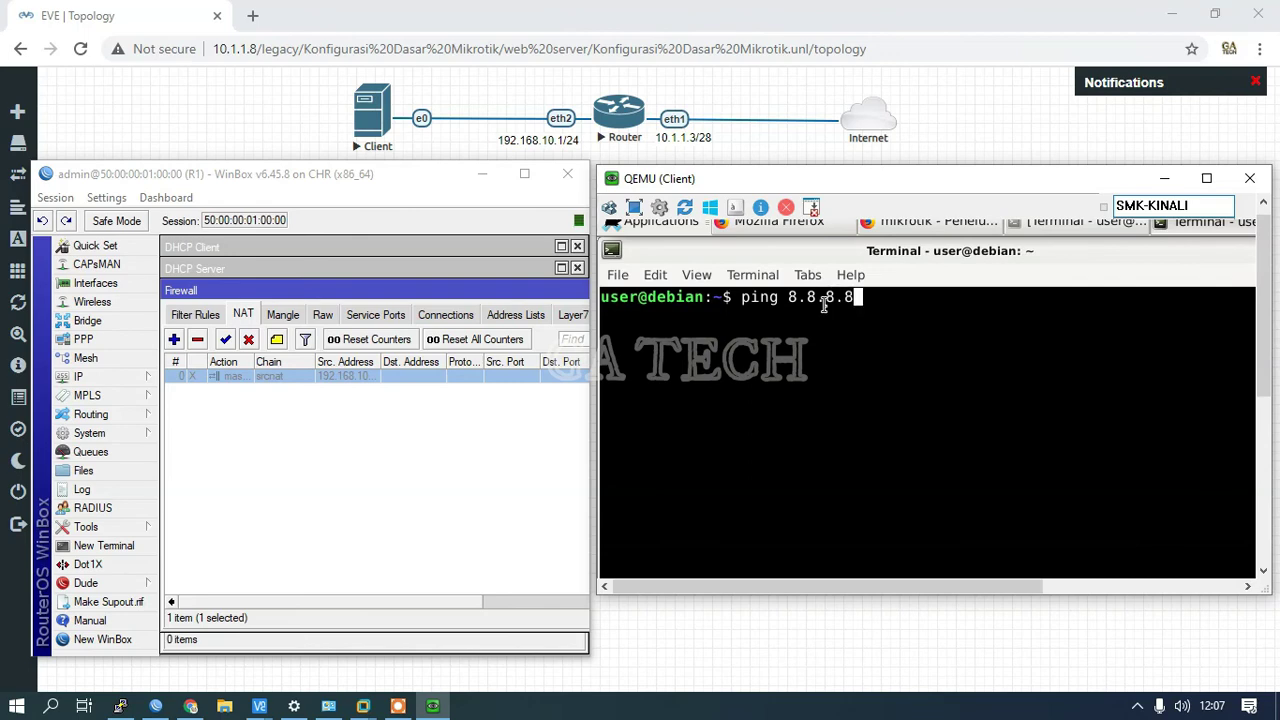
key(Return)
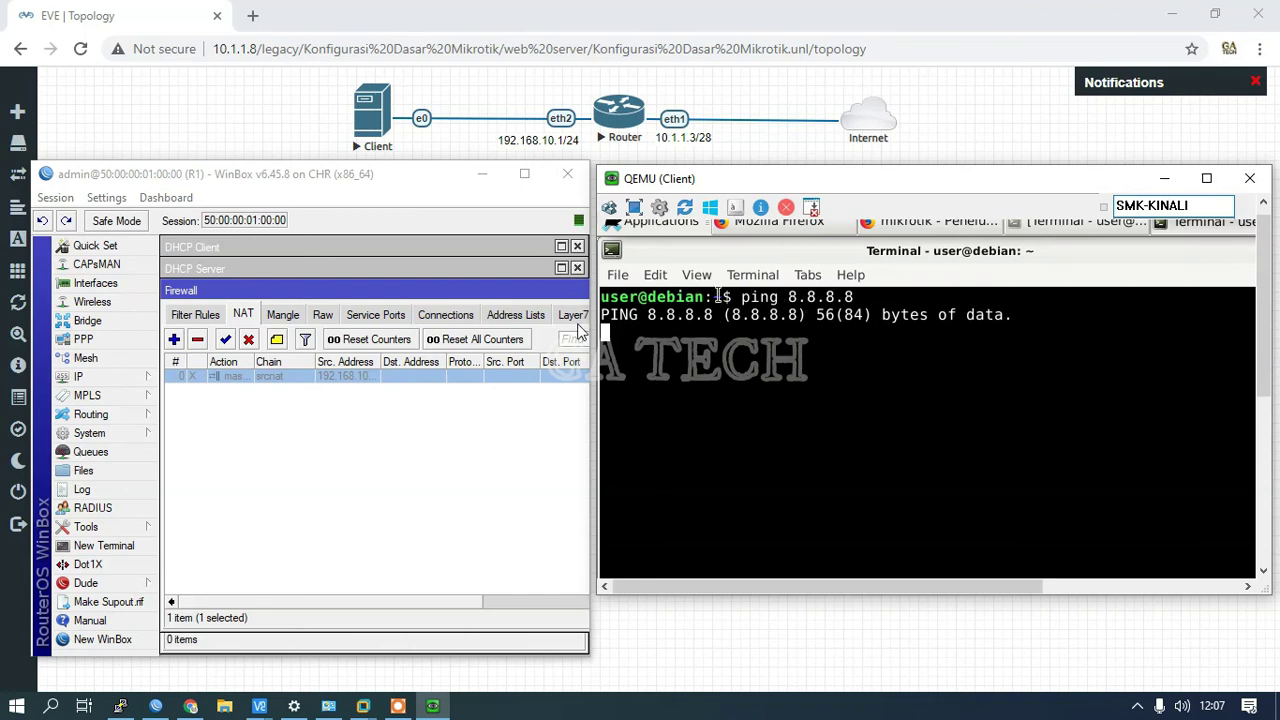
click(226, 340)
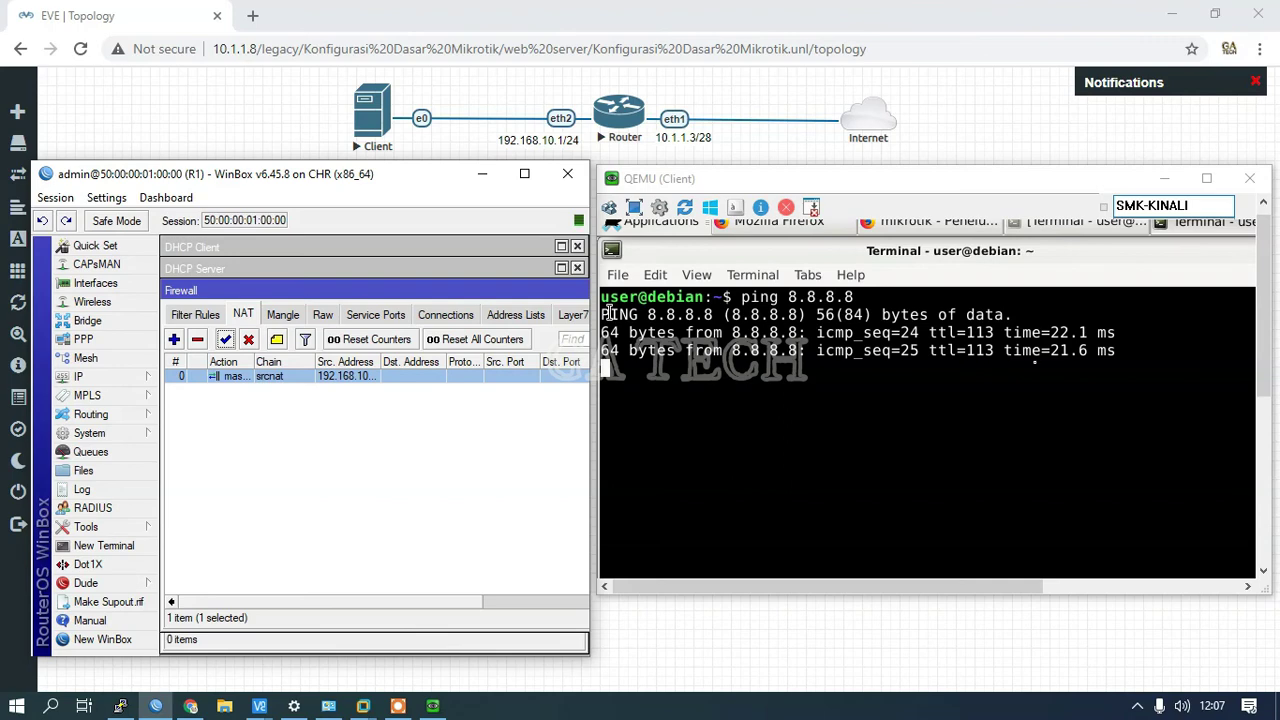
click(249, 341)
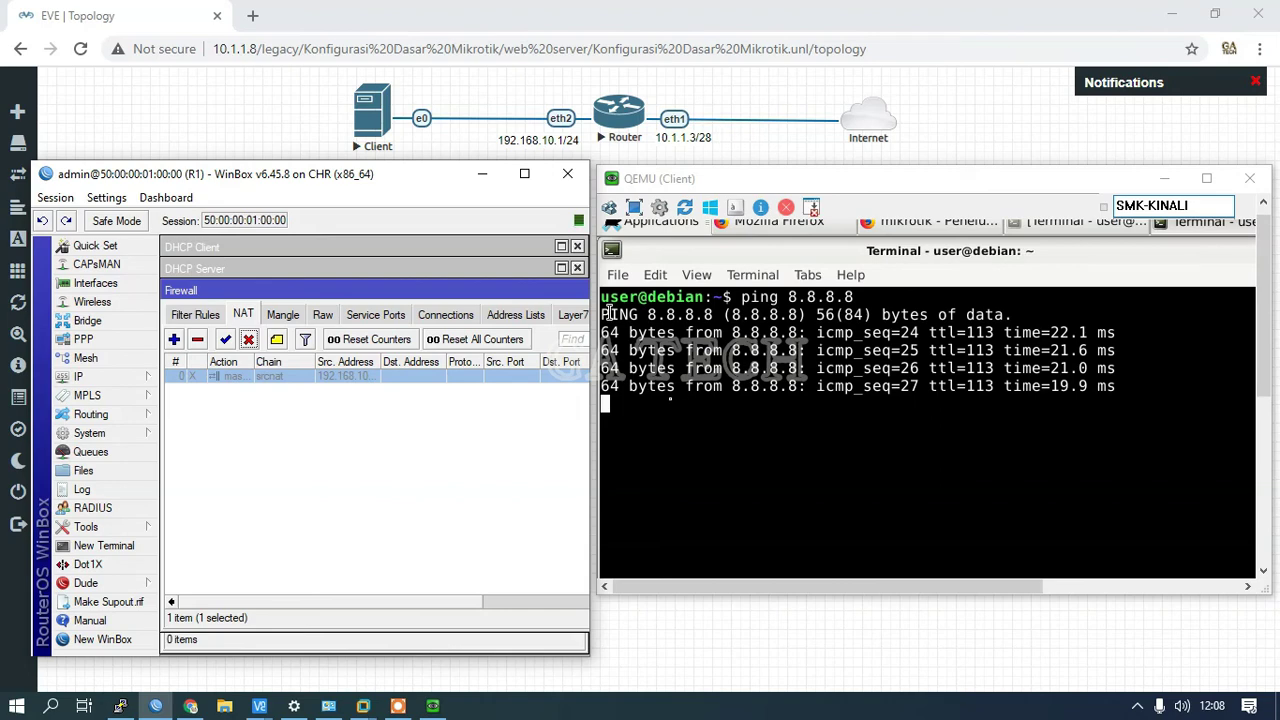
Step: On the Debian client, stop the running ping and ping the router's LAN address 192.168.10.1
click(607, 313)
key(ctrl+c)
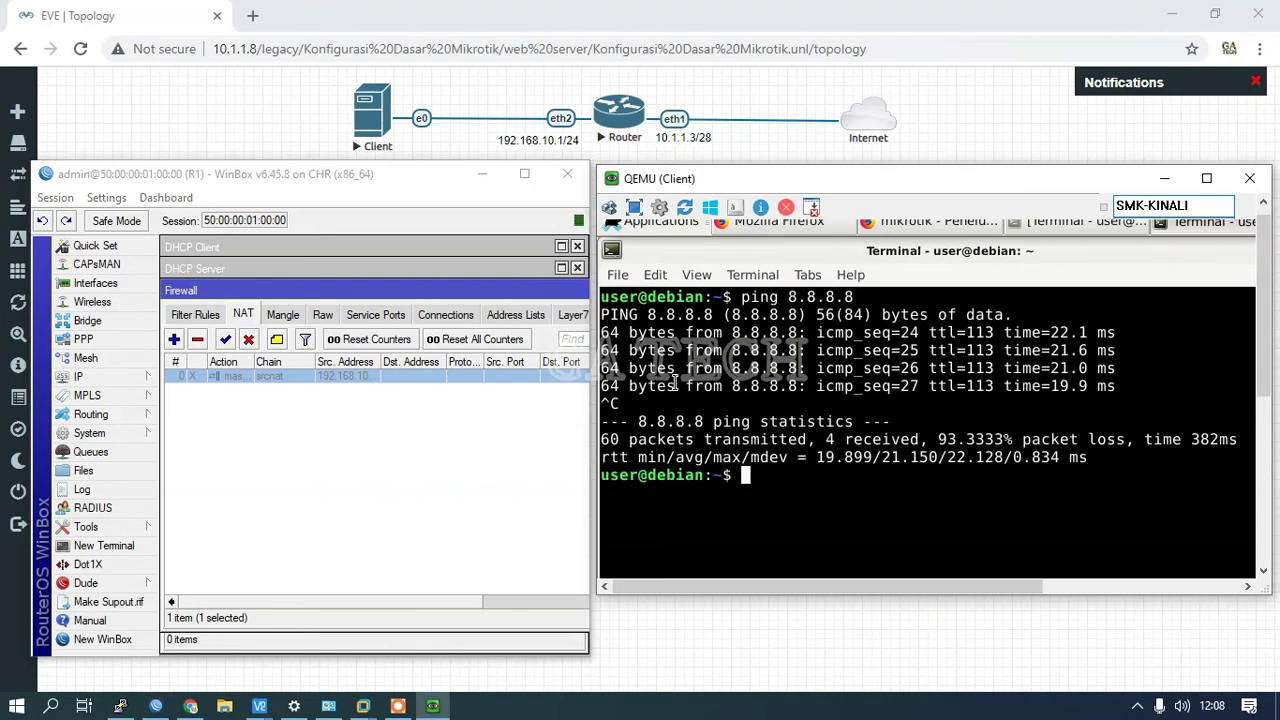
text(ping 192.168.10.)
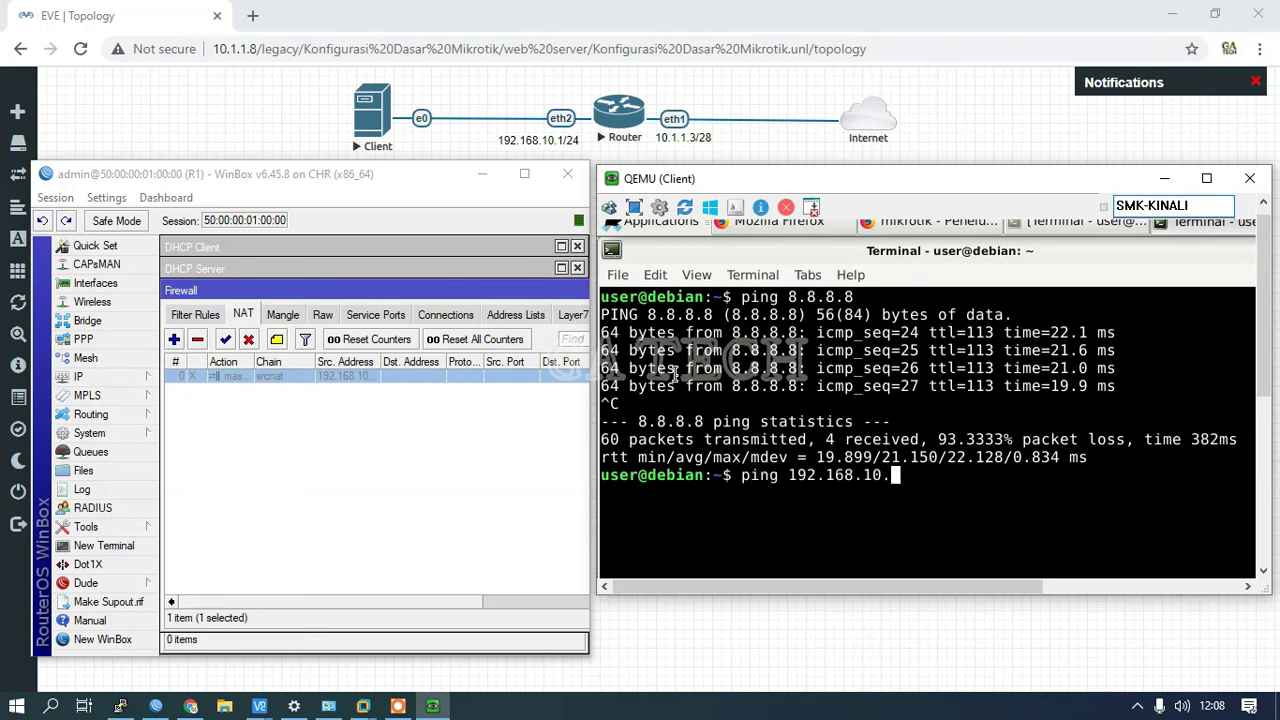
text(1)
key(Return)
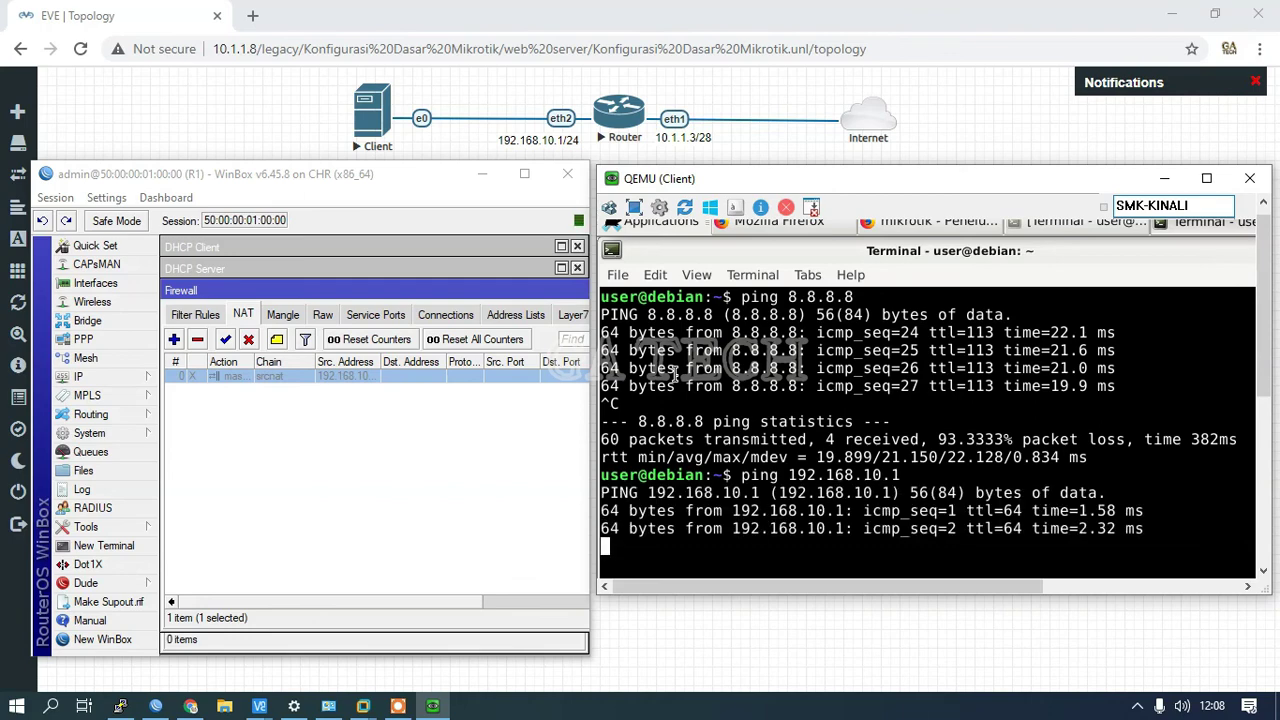
key(ctrl+c)
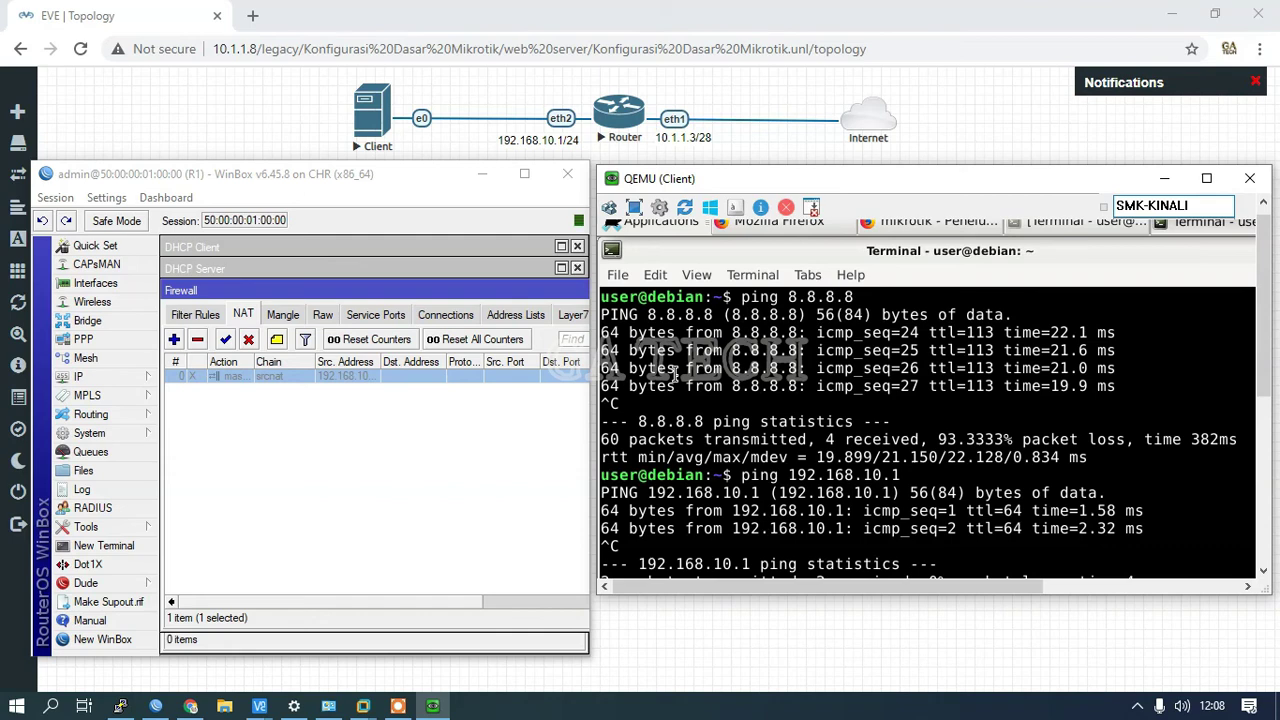
Step: Clear the terminal and ping 10.1.1.3 with NAT still disabled, then stop it after three replies
key(ctrl+l)
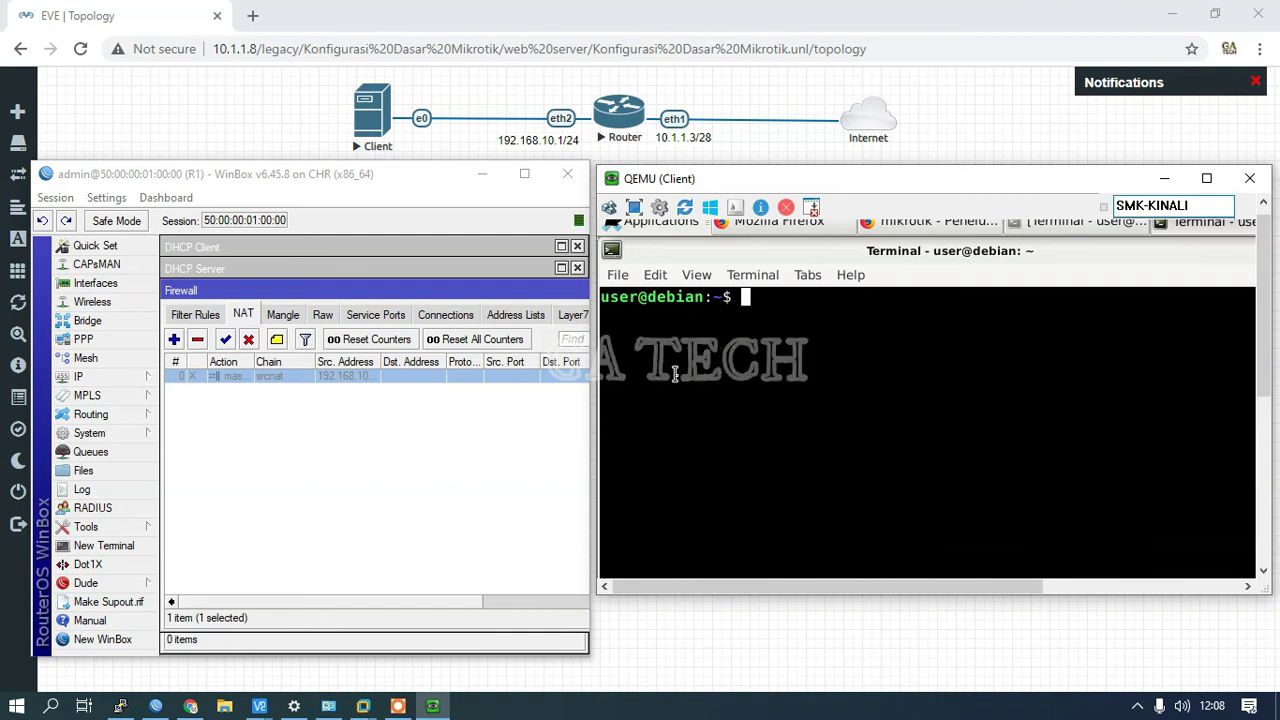
text(ping 10.1.1.3)
key(Return)
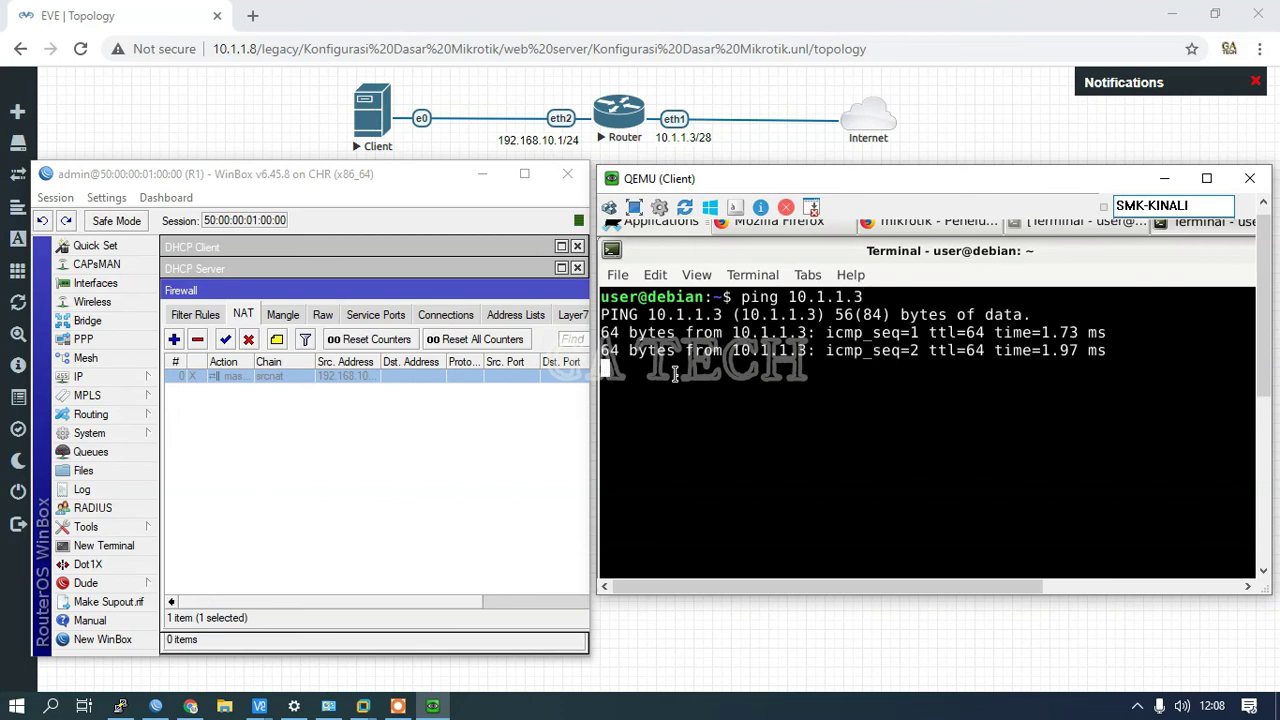
key(ctrl+c)
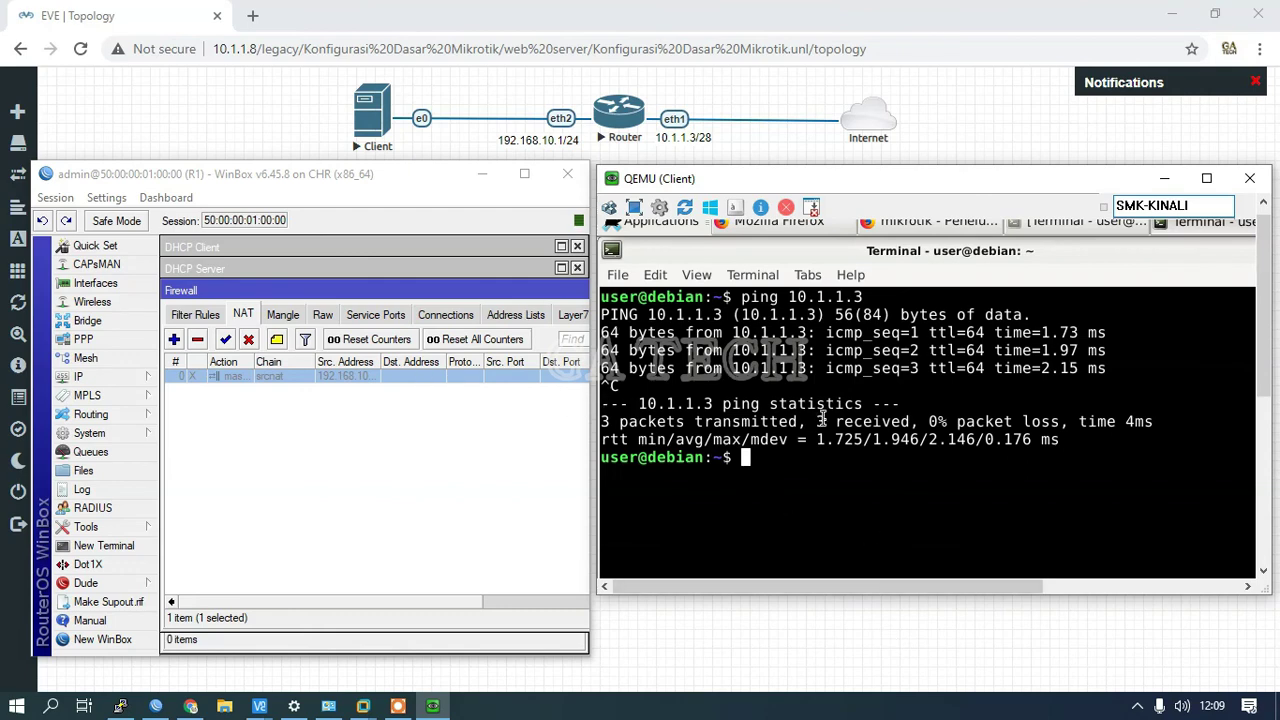
Step: Ping google.com from the client, enable the WinBox masquerade rule so replies arrive, then switch to Firefox
text(ping googl)
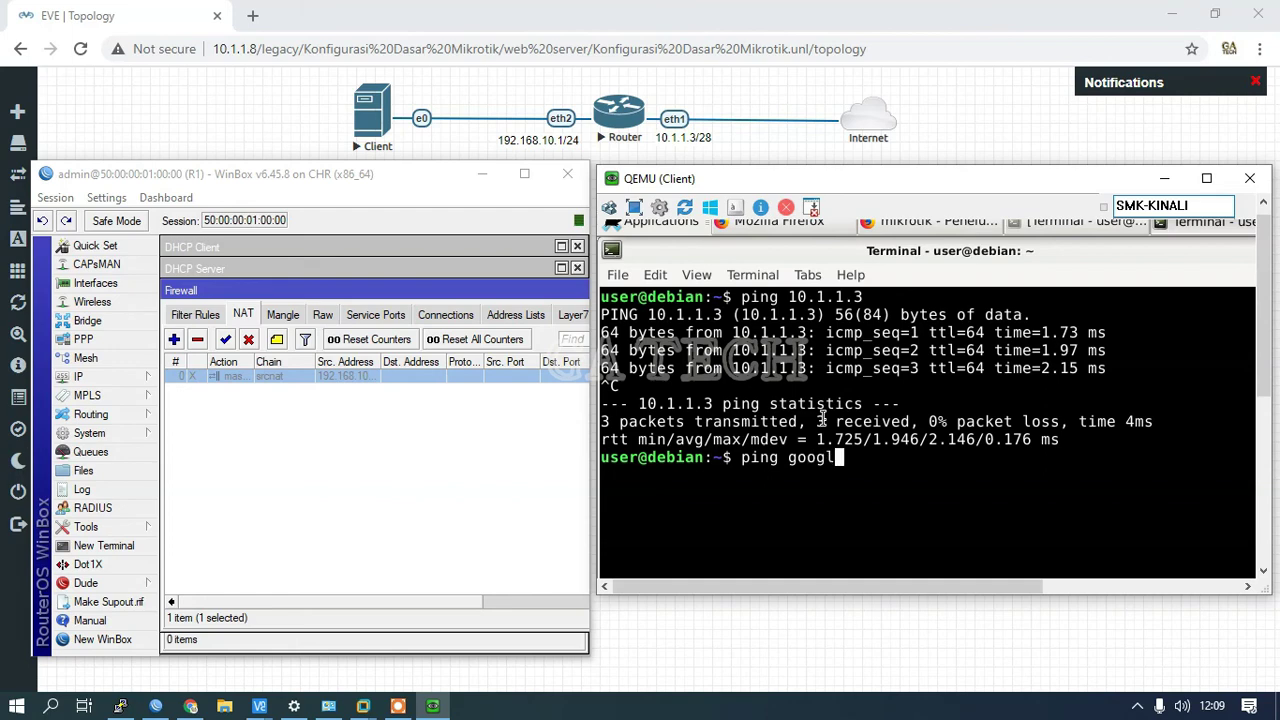
text(e.com)
key(Return)
click(226, 342)
click(226, 342)
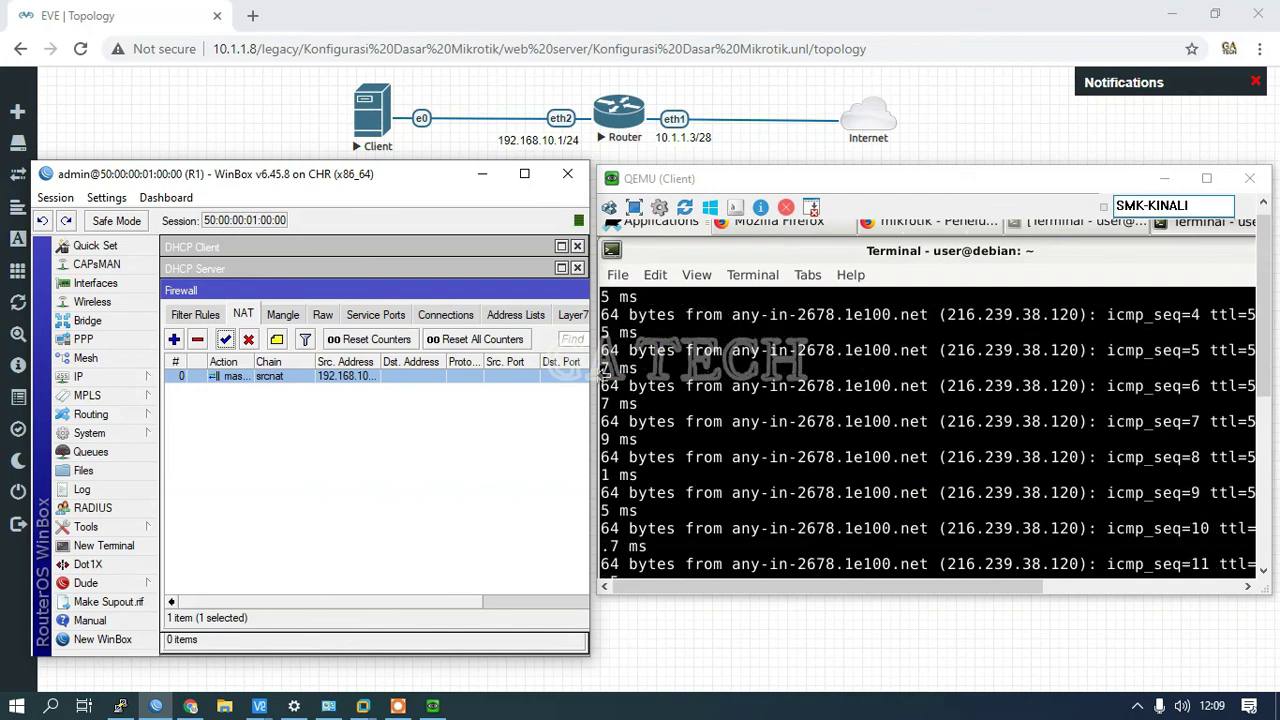
click(930, 221)
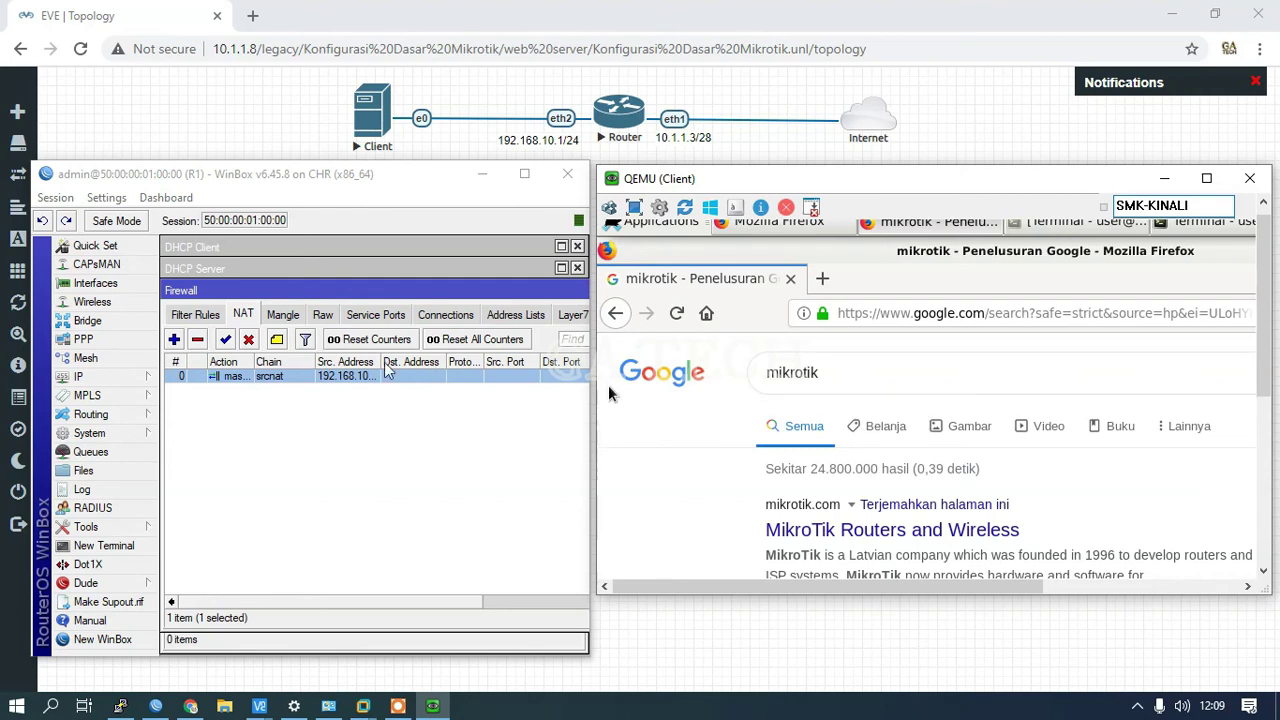
Step: Disable the masquerade rule, search Google for 'detik.com', then re-enable NAT so results load
click(250, 341)
click(249, 340)
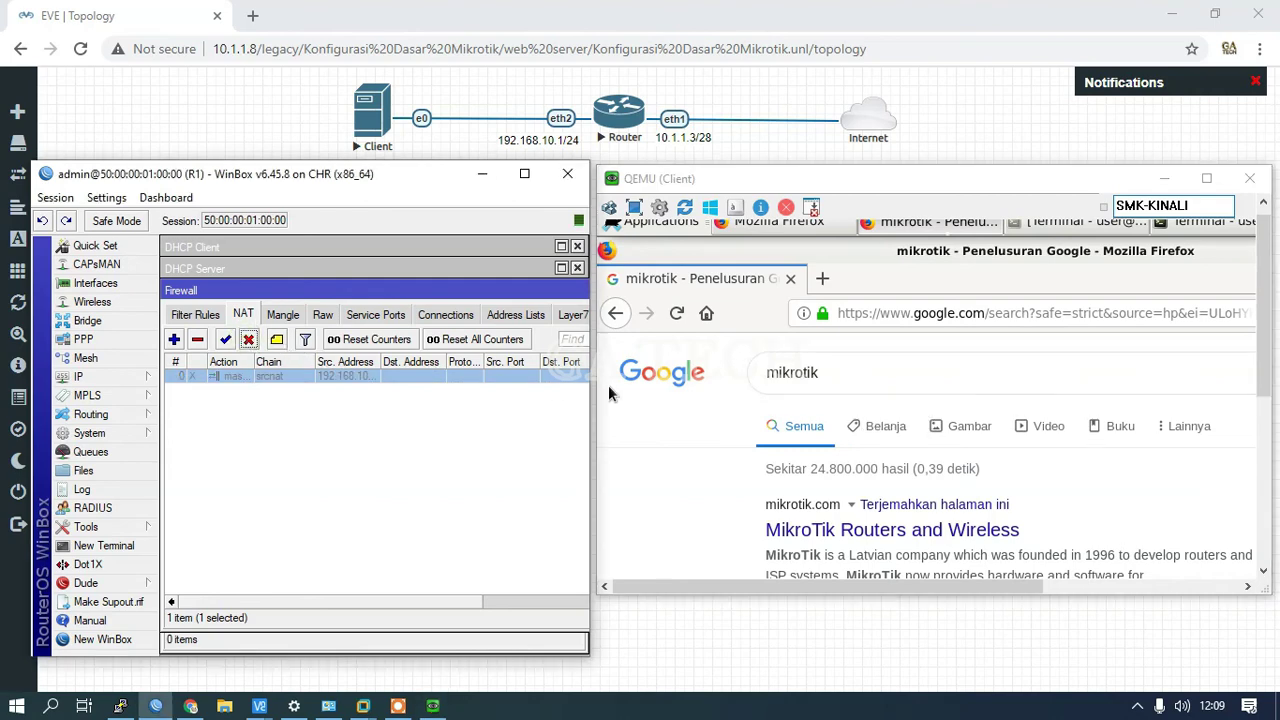
click(864, 371)
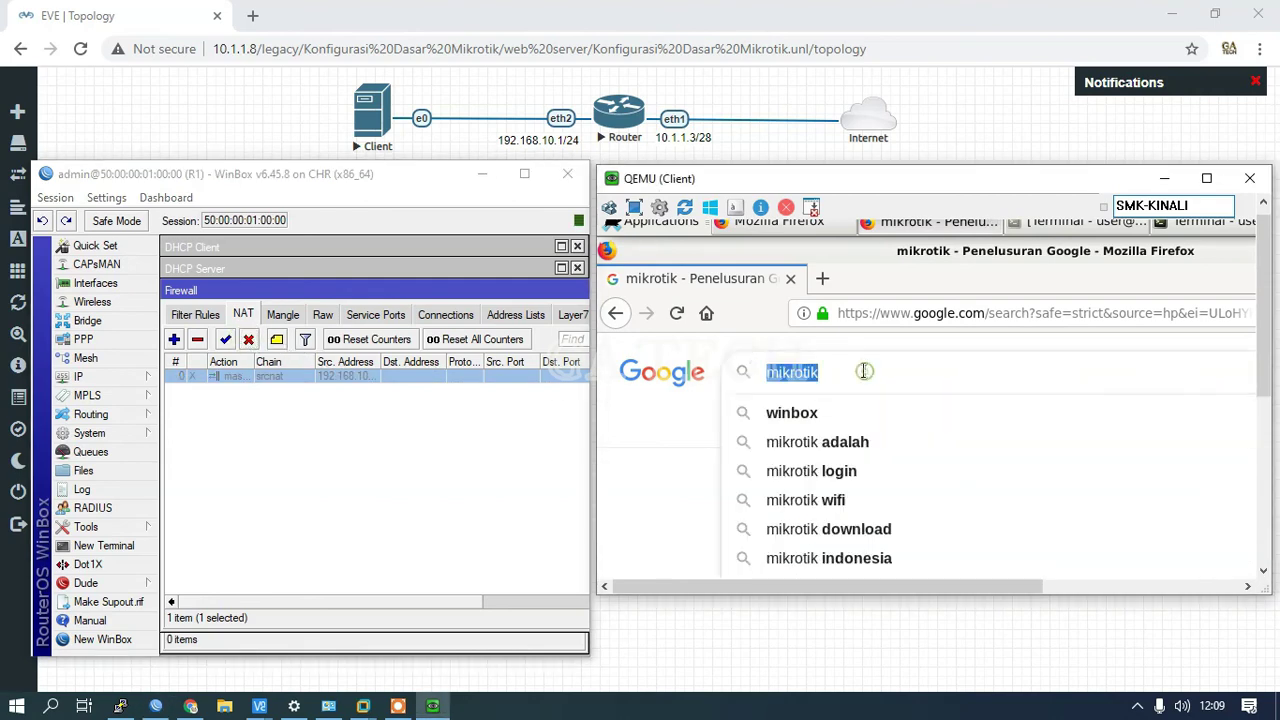
text(det)
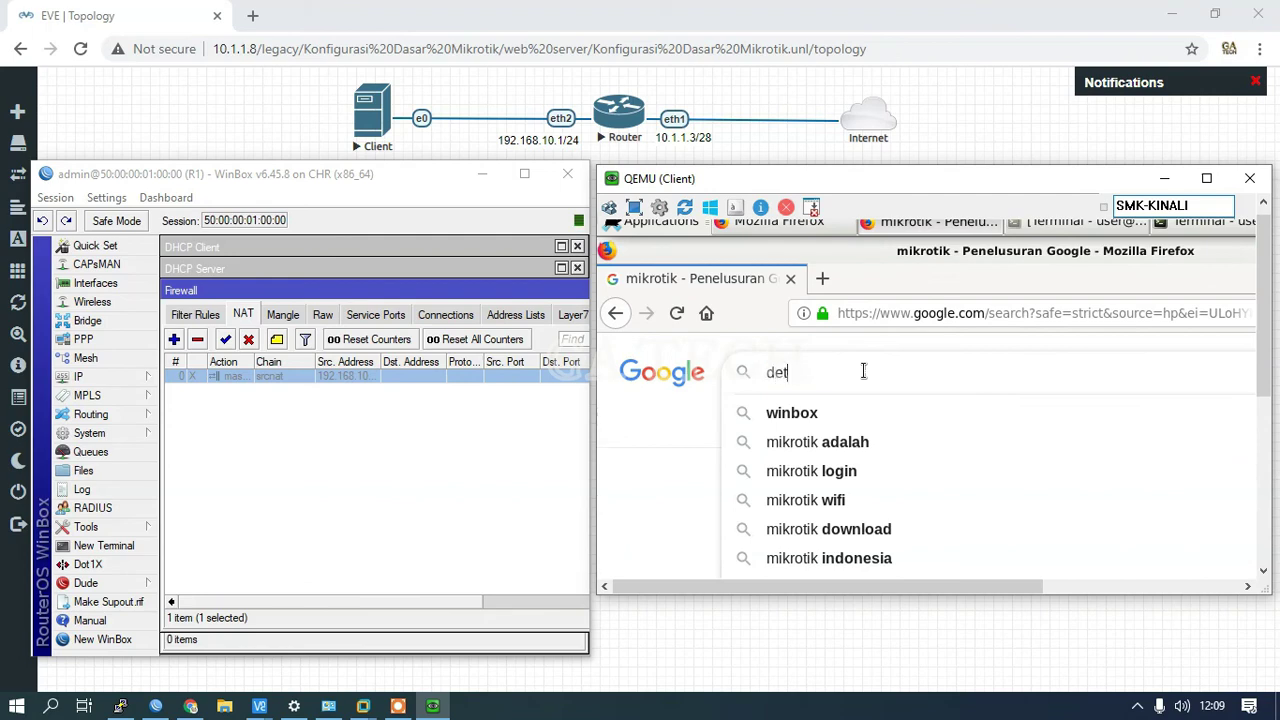
text(ik.com\)
key(Return)
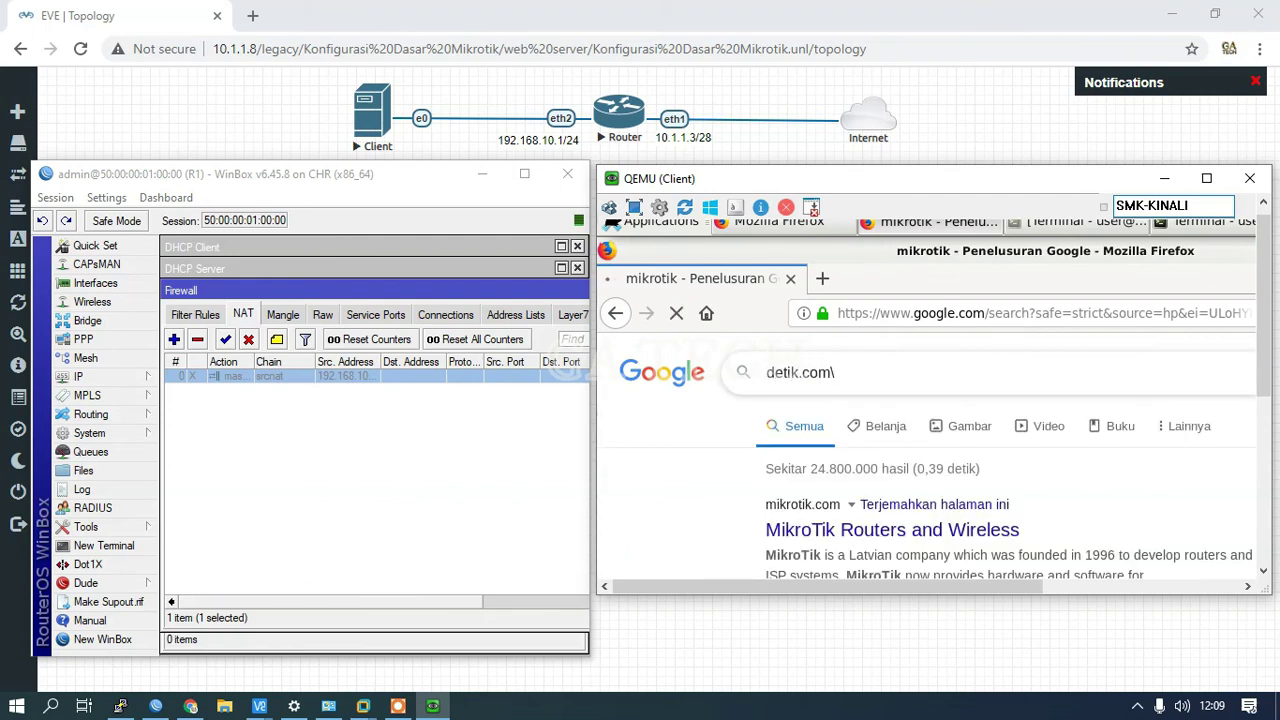
key(BackSpace)
click(226, 340)
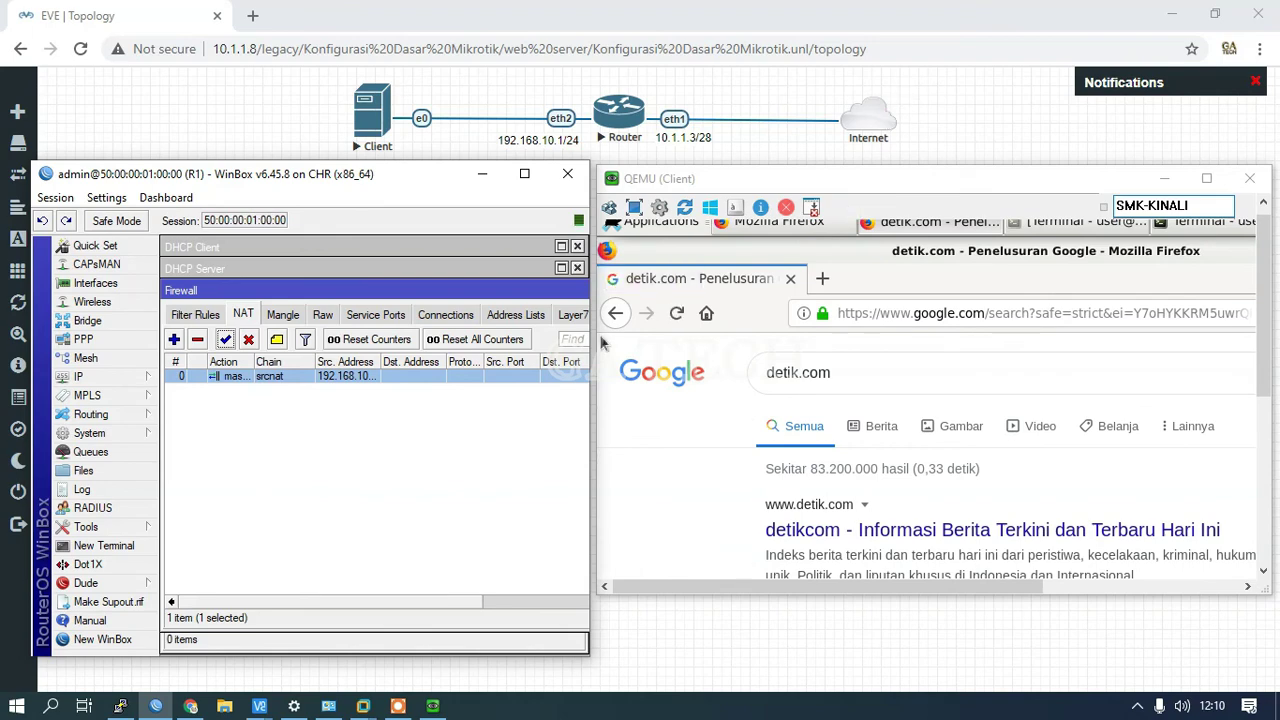
Step: Stop the client's google.com ping at 7/7 replies and switch back to Firefox's detik.com results
click(1080, 221)
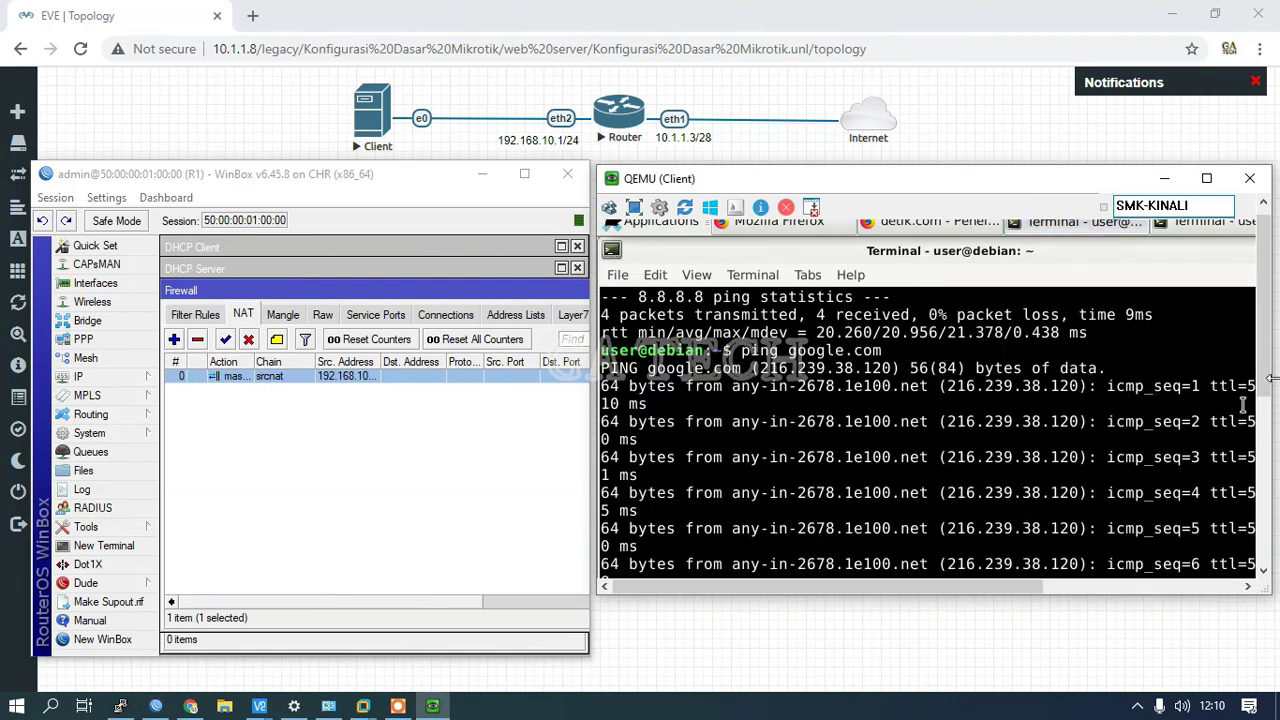
scroll(1262, 392, down, 2)
scroll(1262, 392, down, 4)
key(ctrl+c)
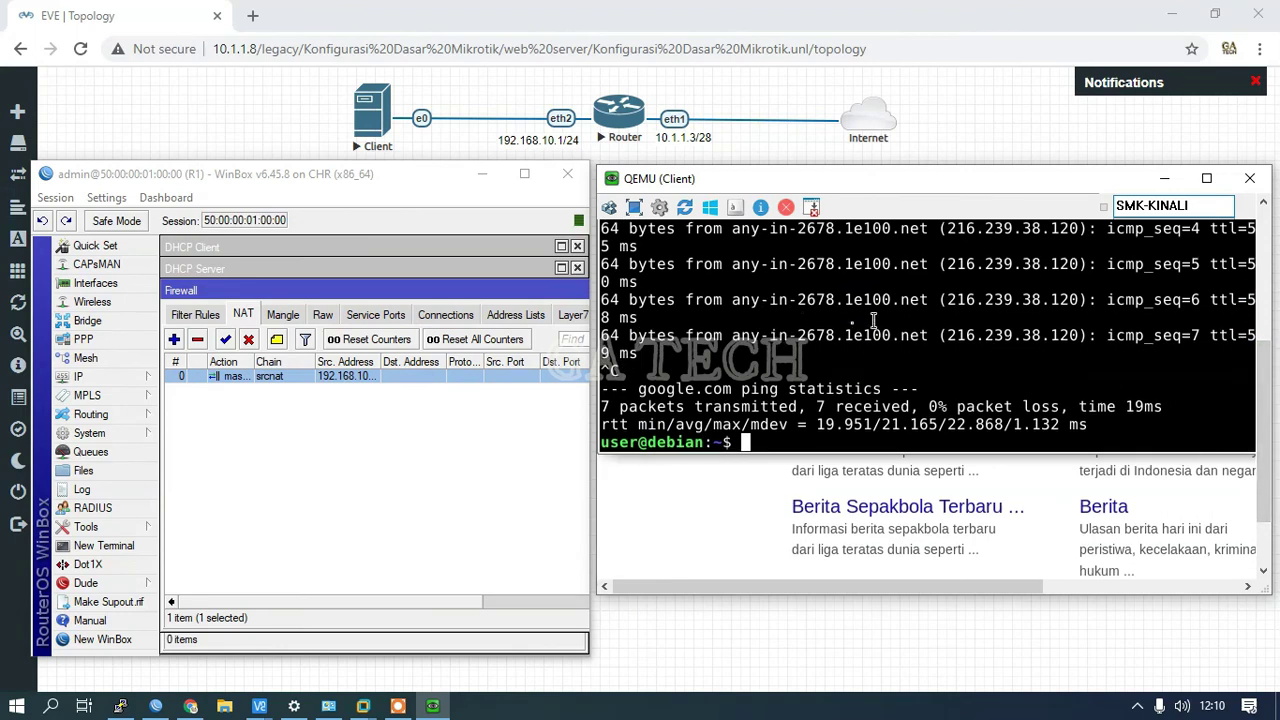
scroll(1265, 380, up, 5)
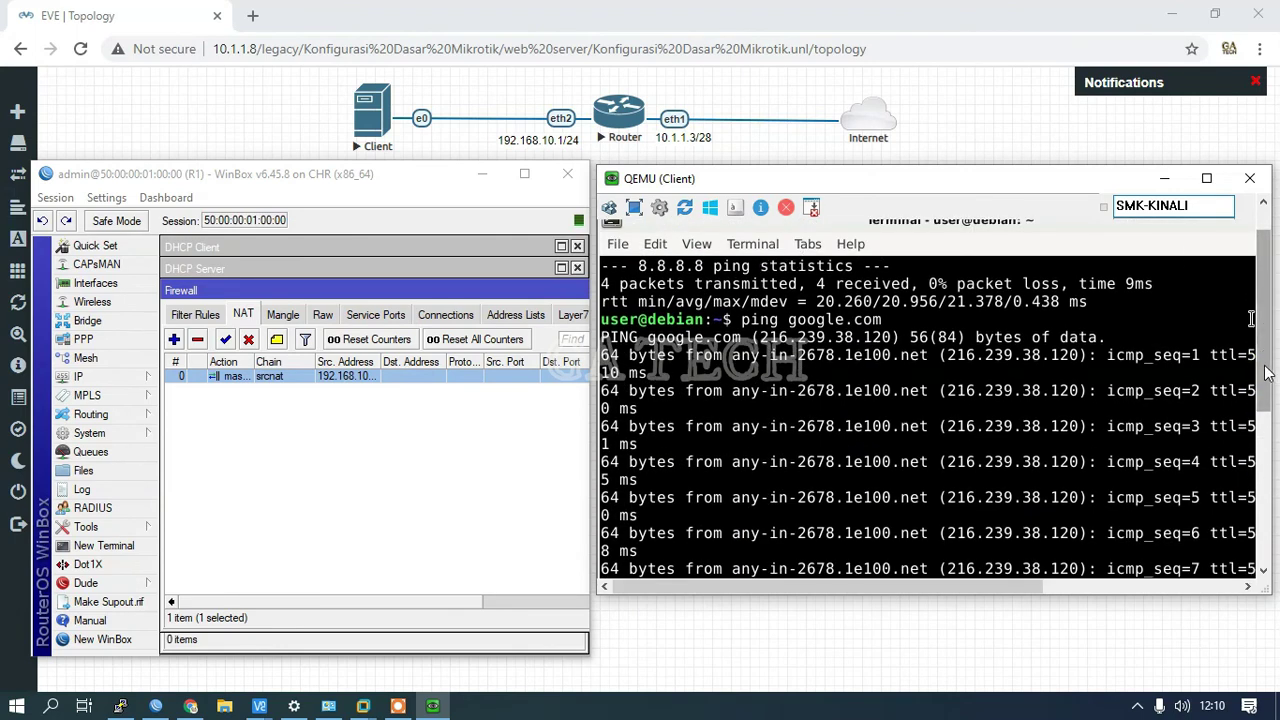
scroll(1268, 372, up, 2)
click(886, 234)
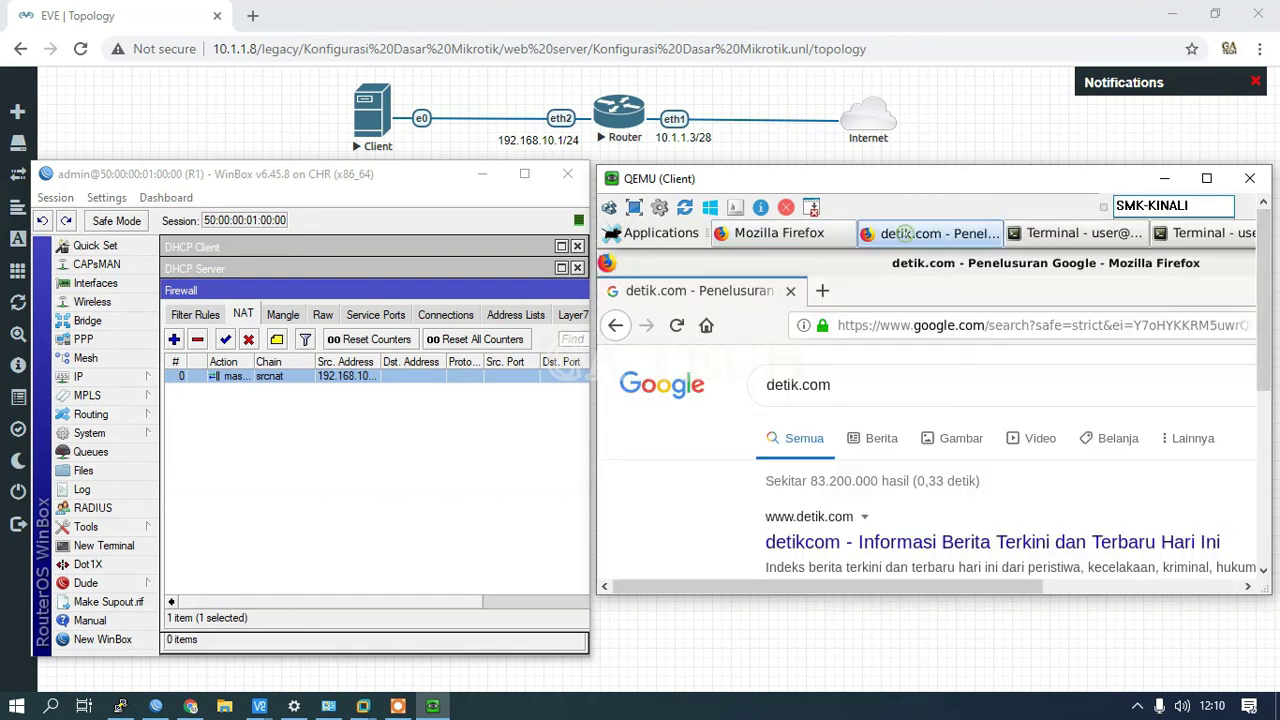